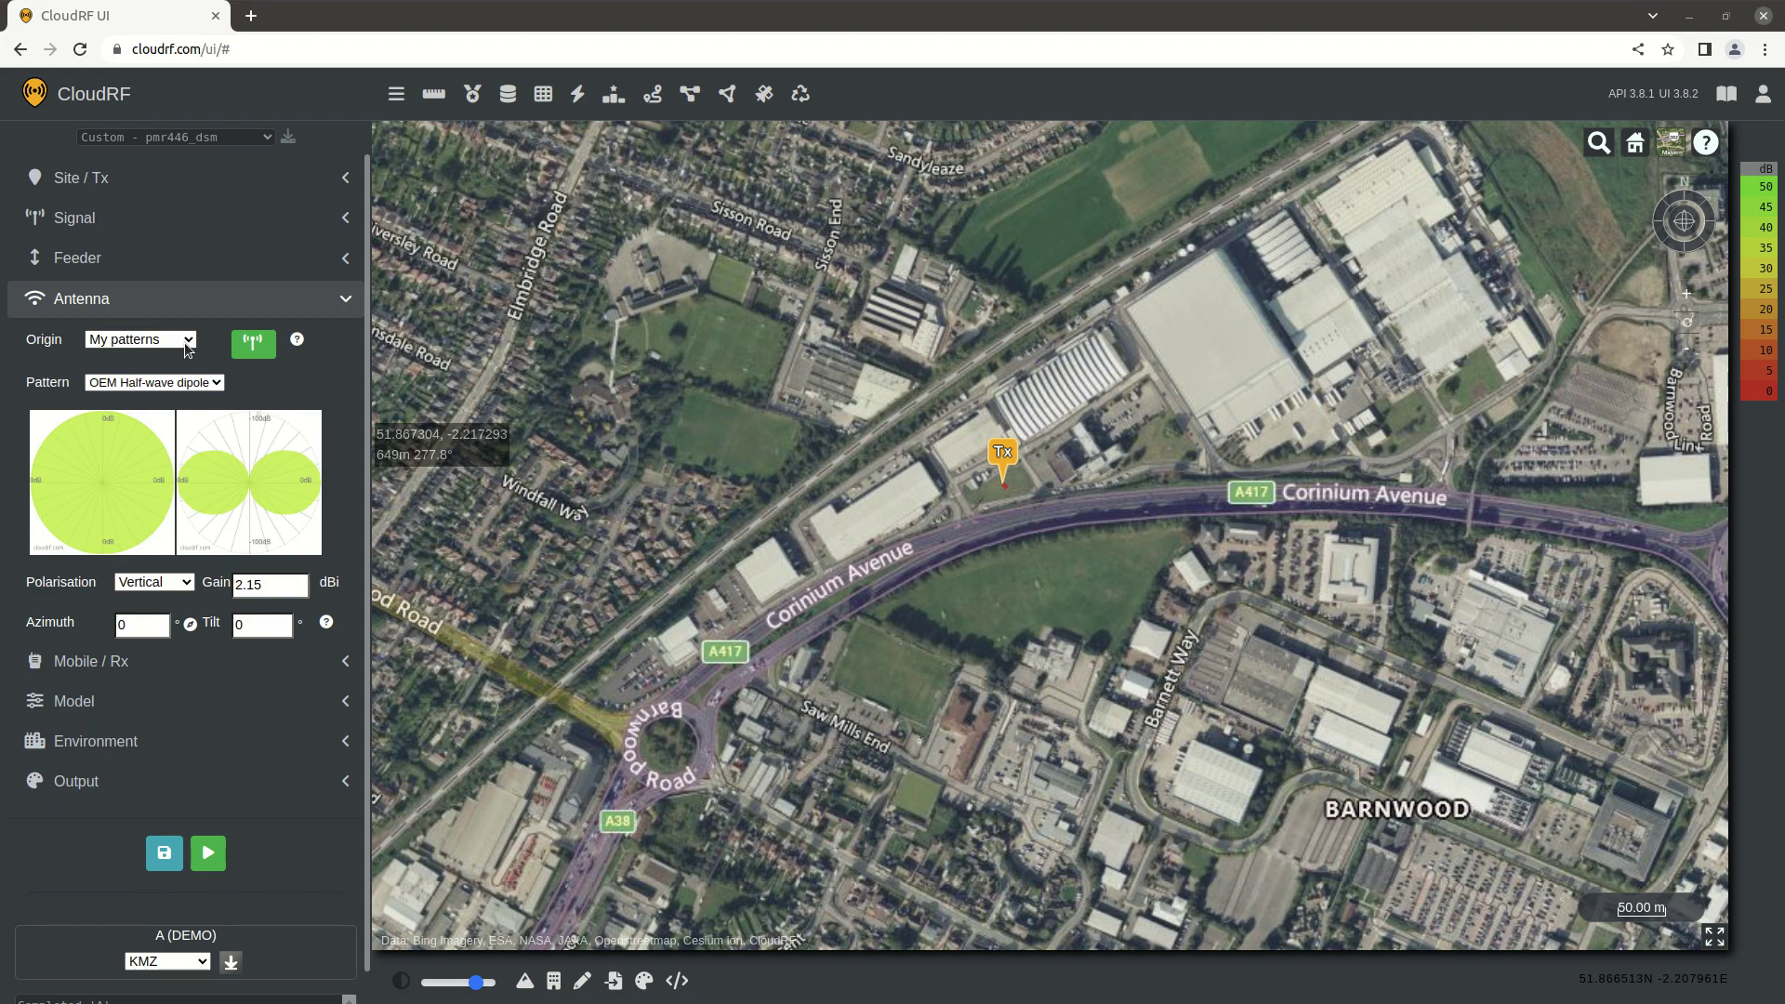
- View the enlarged polar plots of the OEM Half-wave dipole pattern in both planes and close them
{"action": "left_click", "coordinate": [143, 450]}
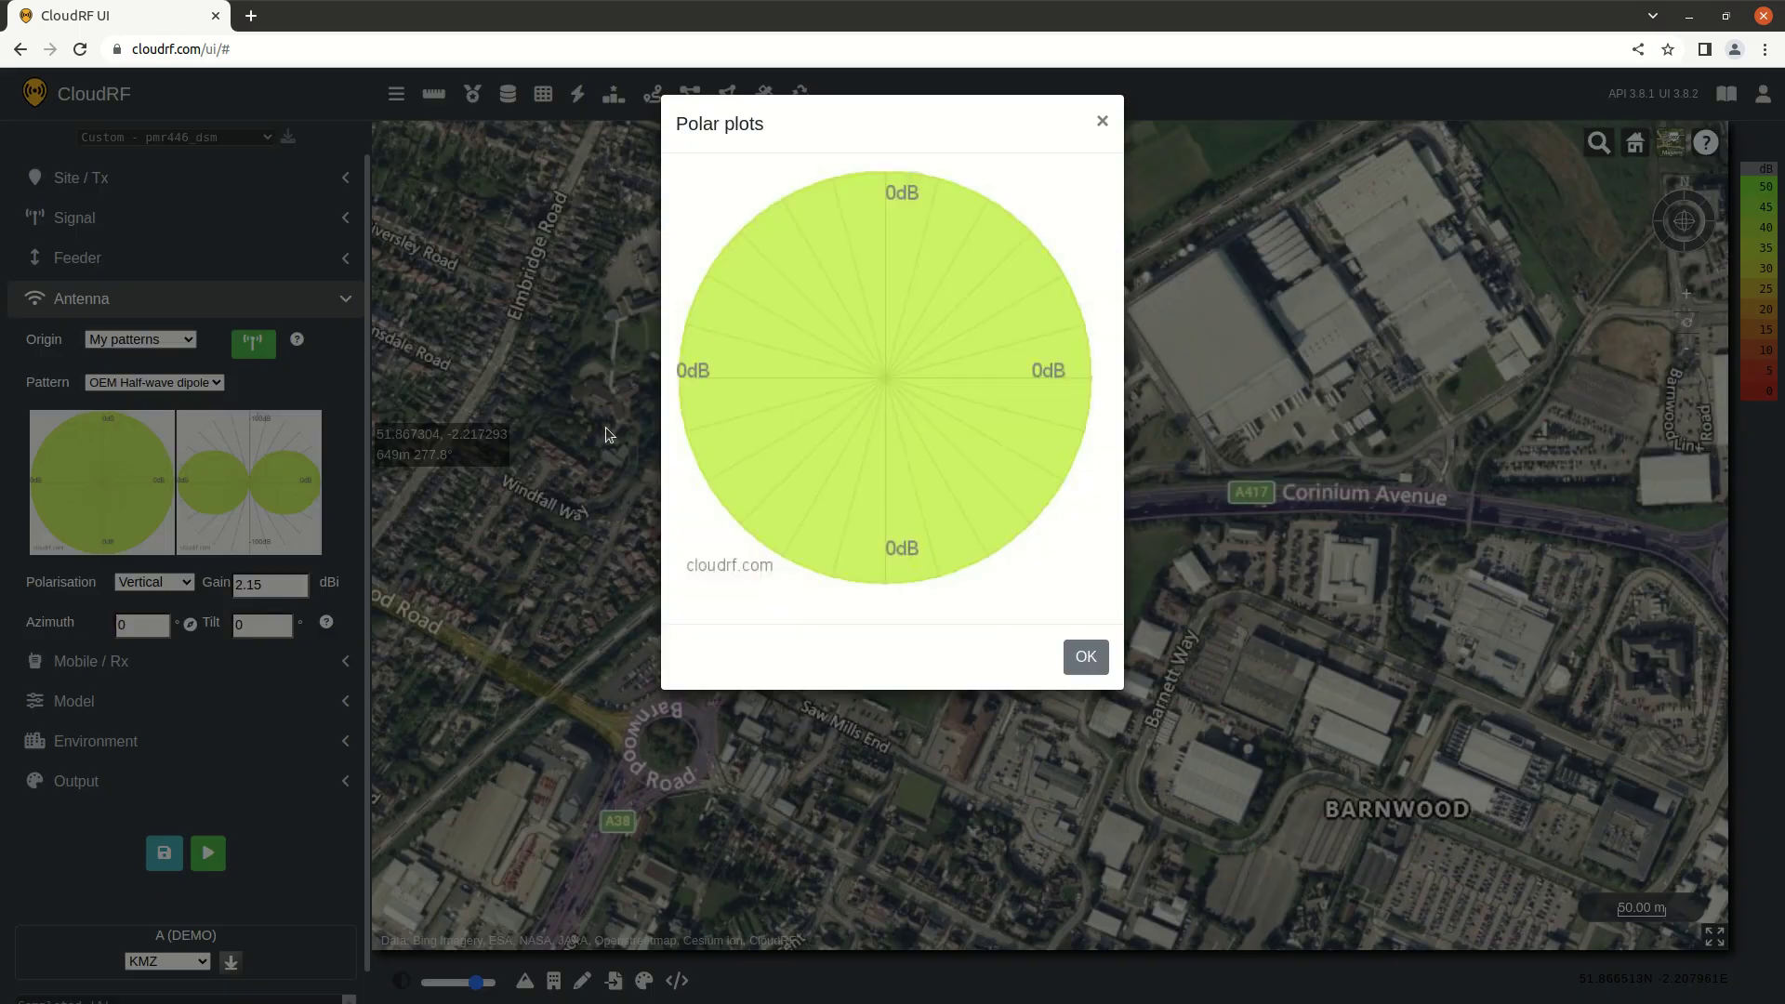
{"action": "scroll", "coordinate": [973, 390], "scroll_direction": "down", "scroll_amount": 2}
{"action": "scroll", "coordinate": [1097, 209], "scroll_direction": "up", "scroll_amount": 2}
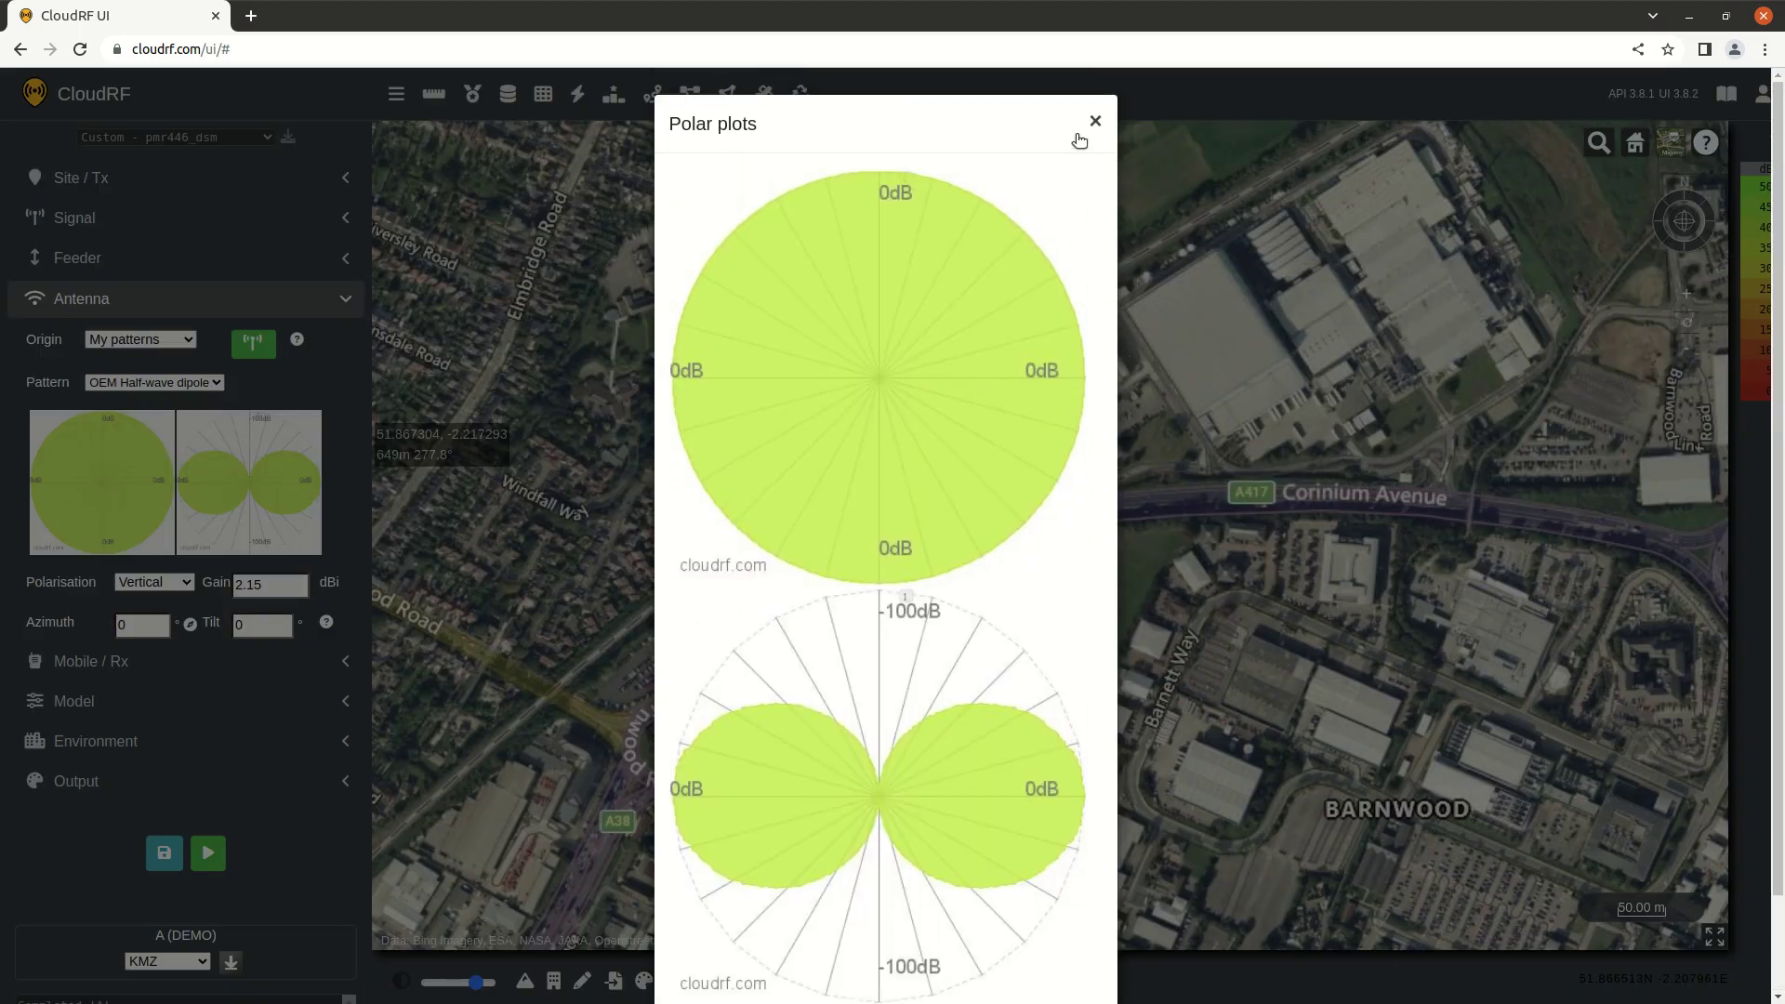
{"action": "left_click", "coordinate": [1093, 122]}
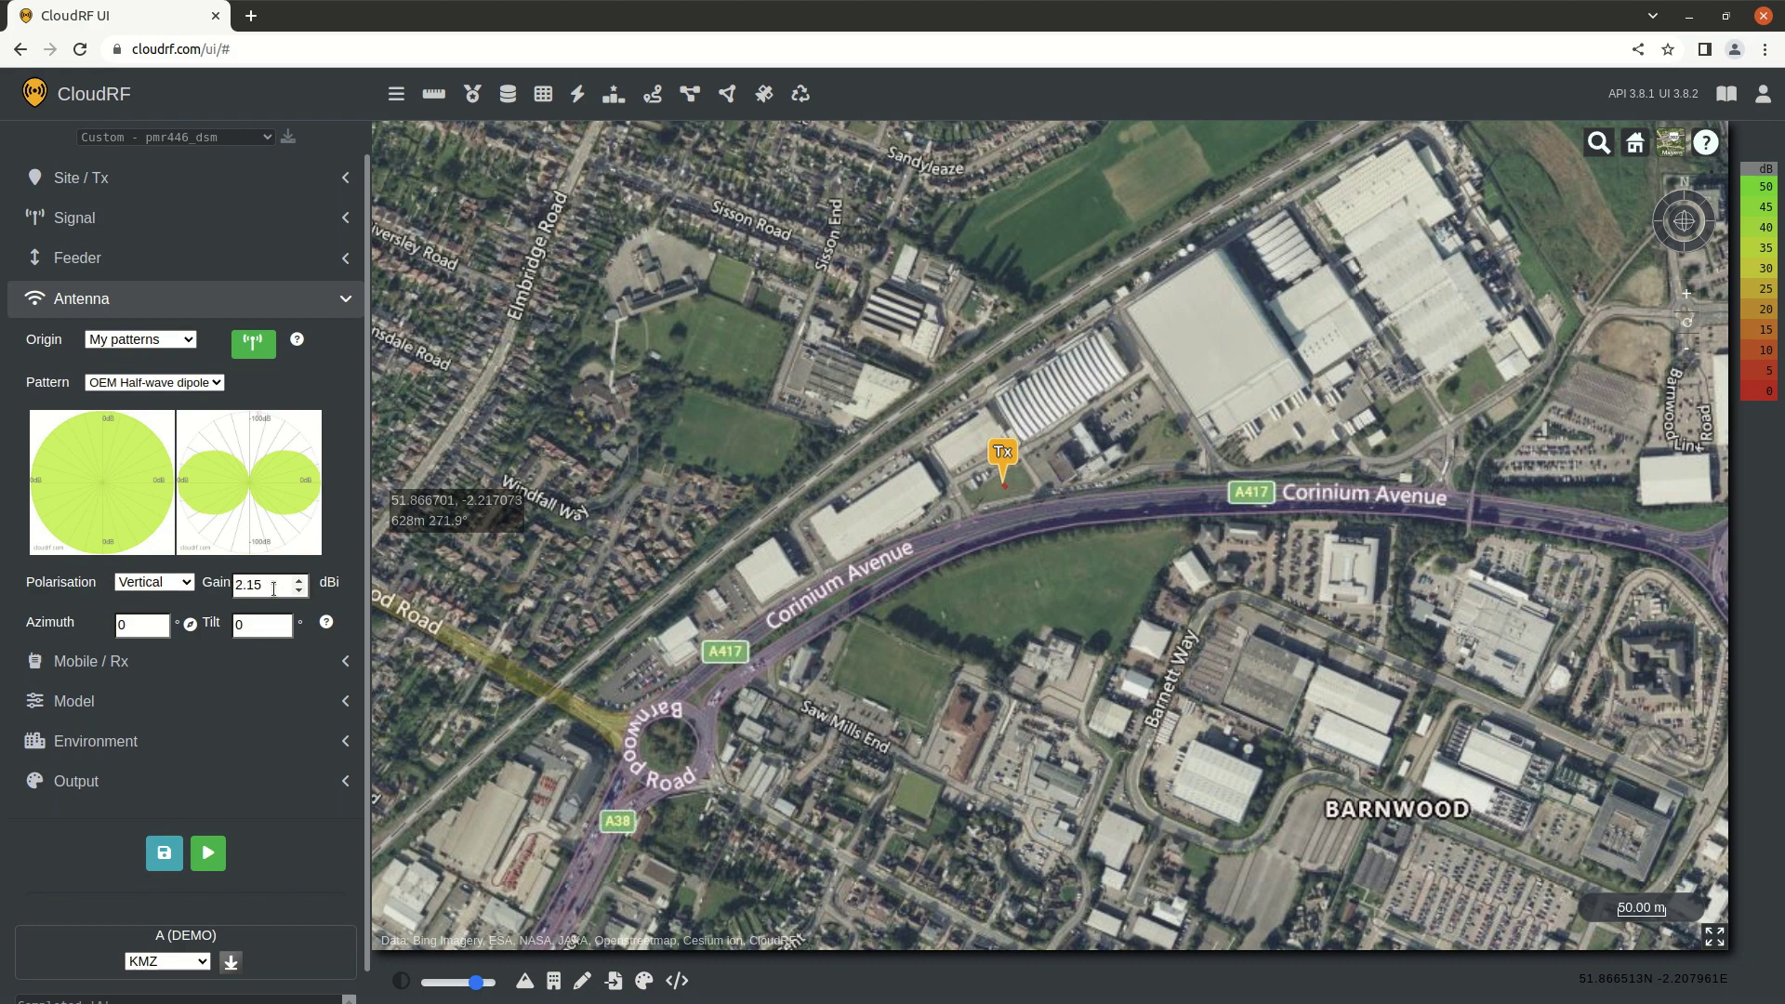
- Review the antenna's polarisation options and gain value without changing them
{"action": "left_click", "coordinate": [169, 585]}
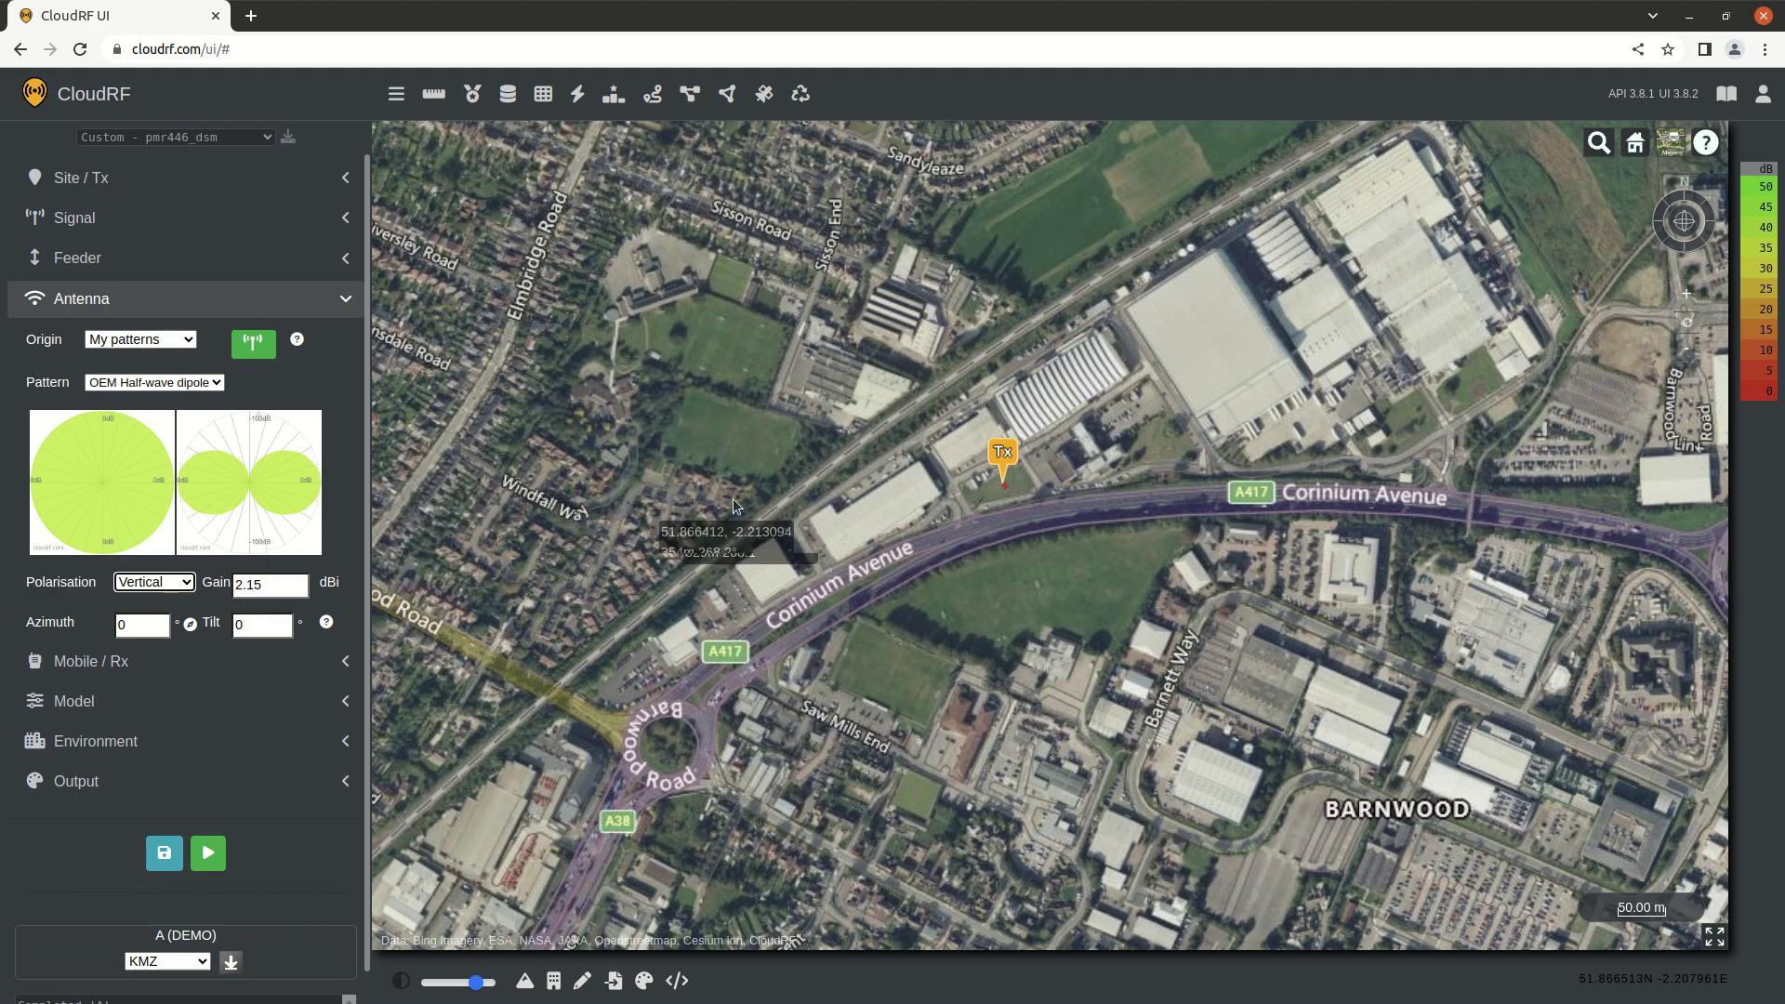
{"action": "left_click", "coordinate": [272, 582]}
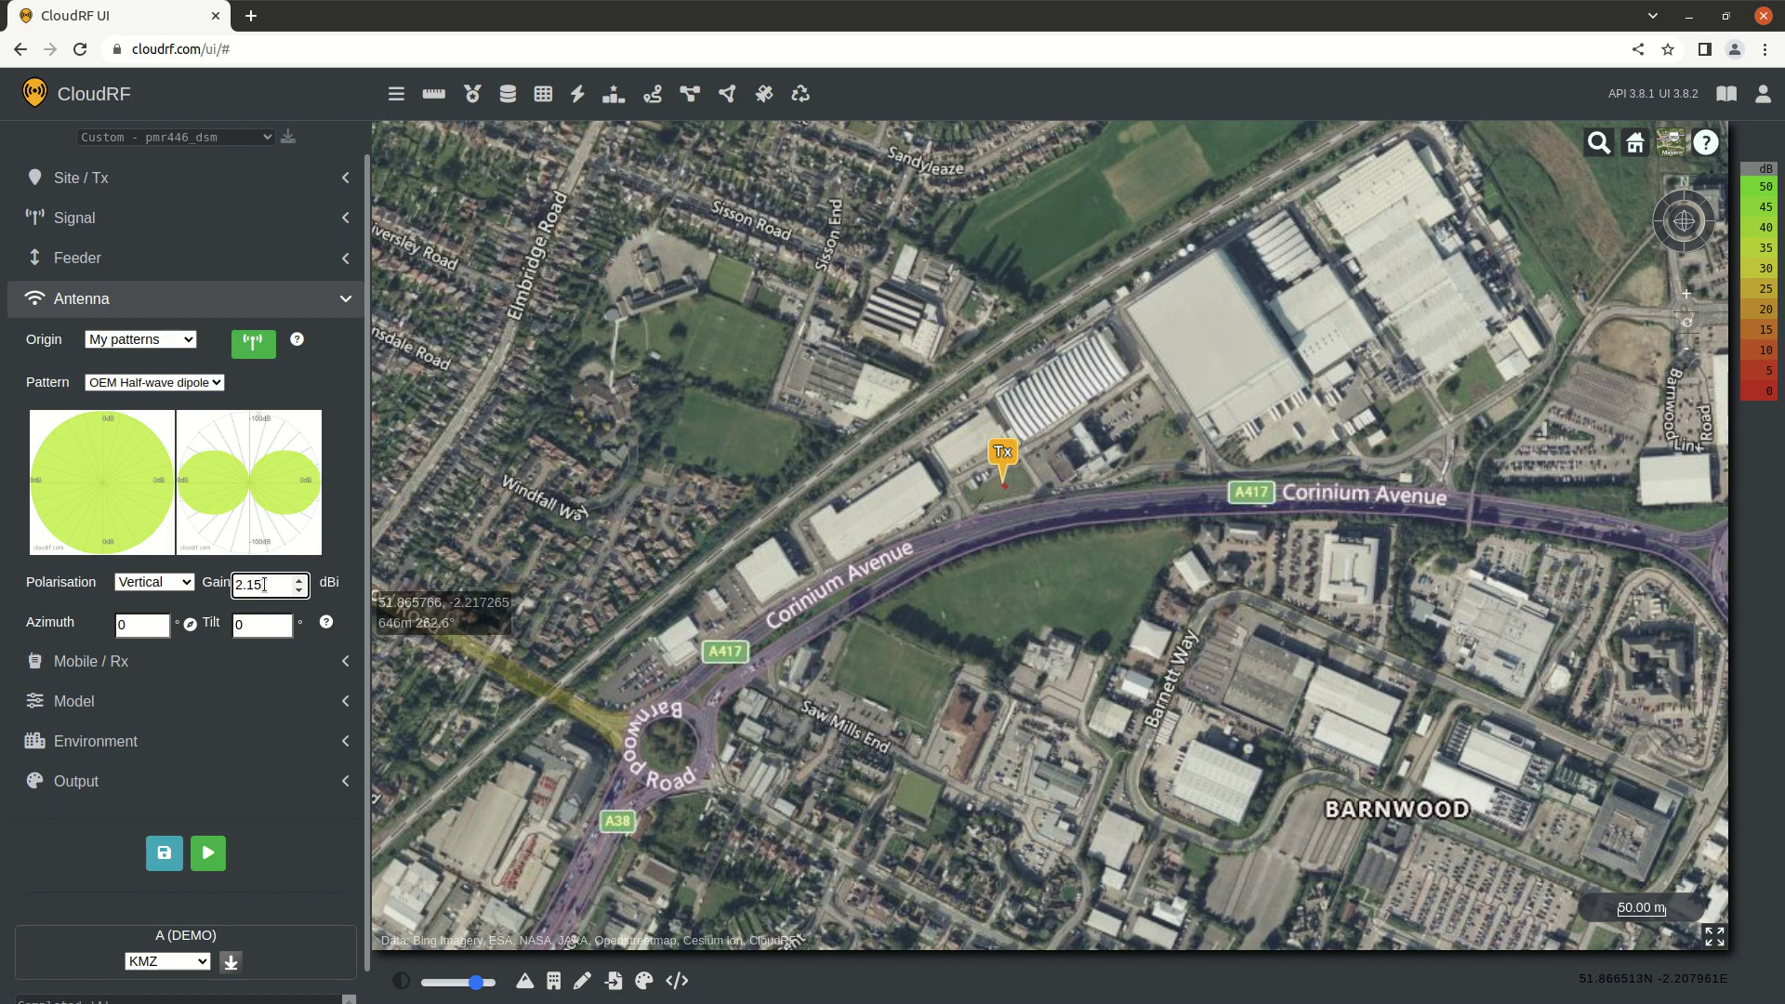
{"action": "left_click_drag", "start_coordinate": [266, 583], "coordinate": [228, 584]}
{"action": "scroll", "coordinate": [1023, 485], "scroll_direction": "up", "scroll_amount": 3}
{"action": "left_click_drag", "start_coordinate": [968, 494], "coordinate": [897, 471]}
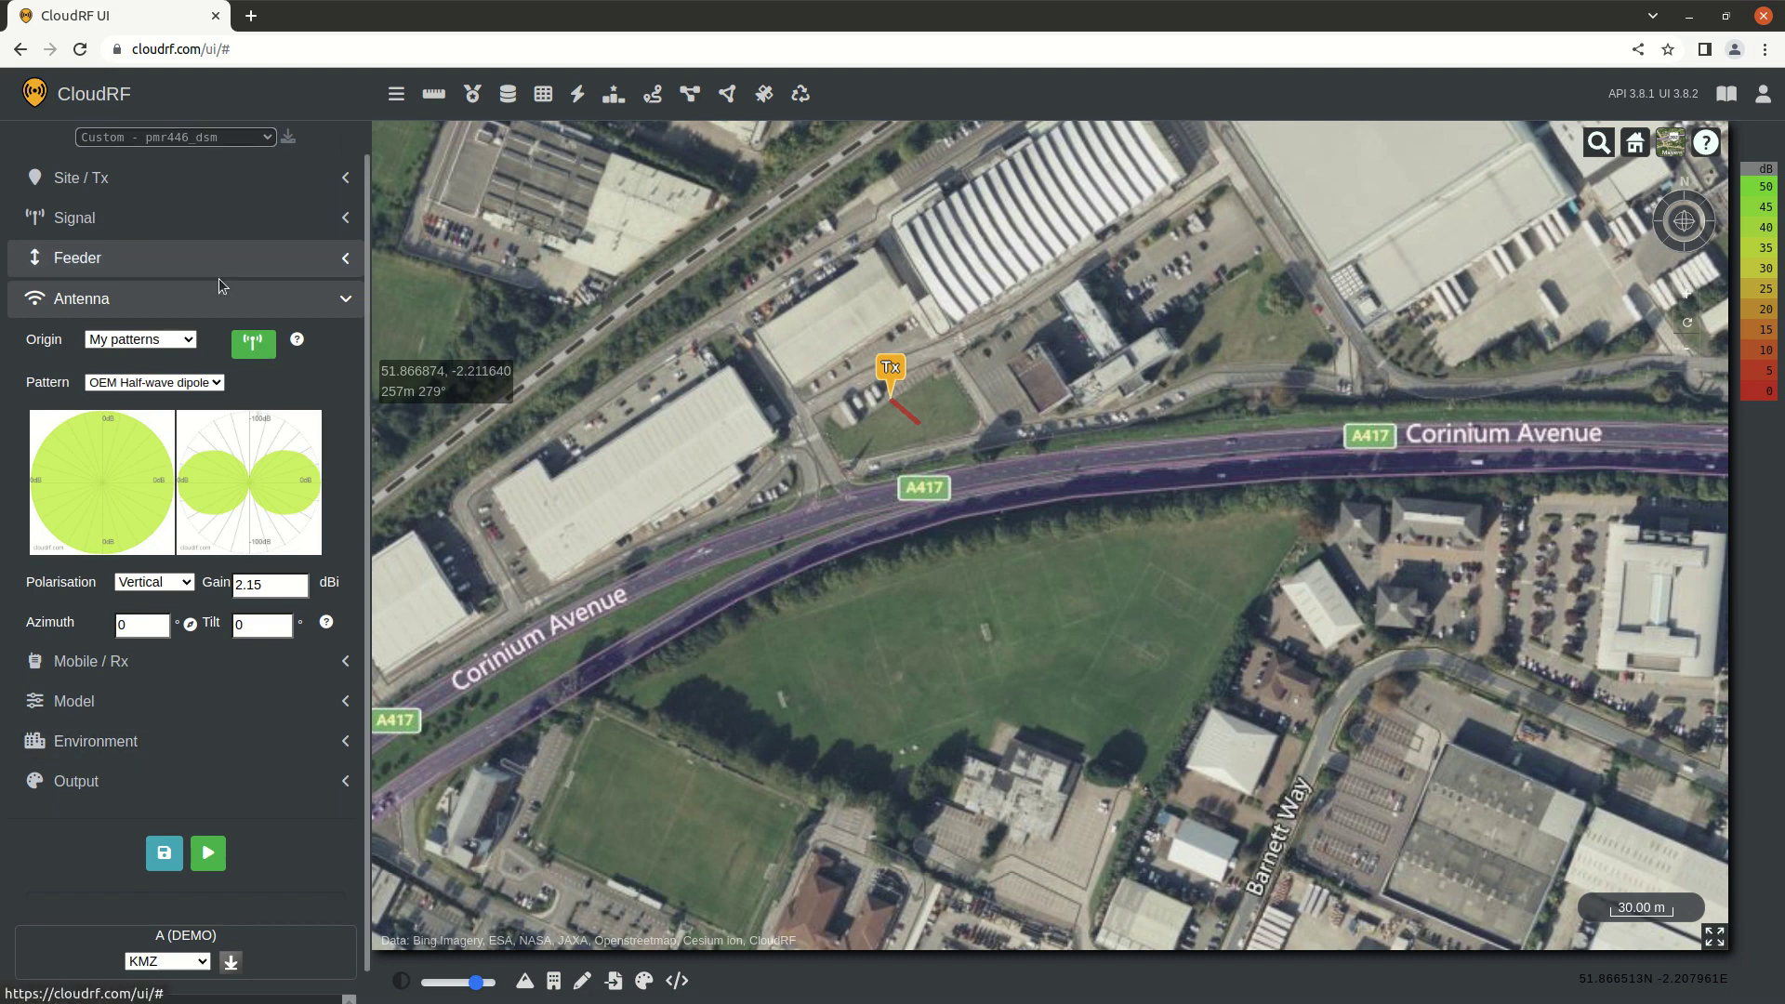
- Check the Signal and Site / Tx settings, and calculate the coverage for the vertically polarised half-wave dipole
{"action": "left_click", "coordinate": [163, 223]}
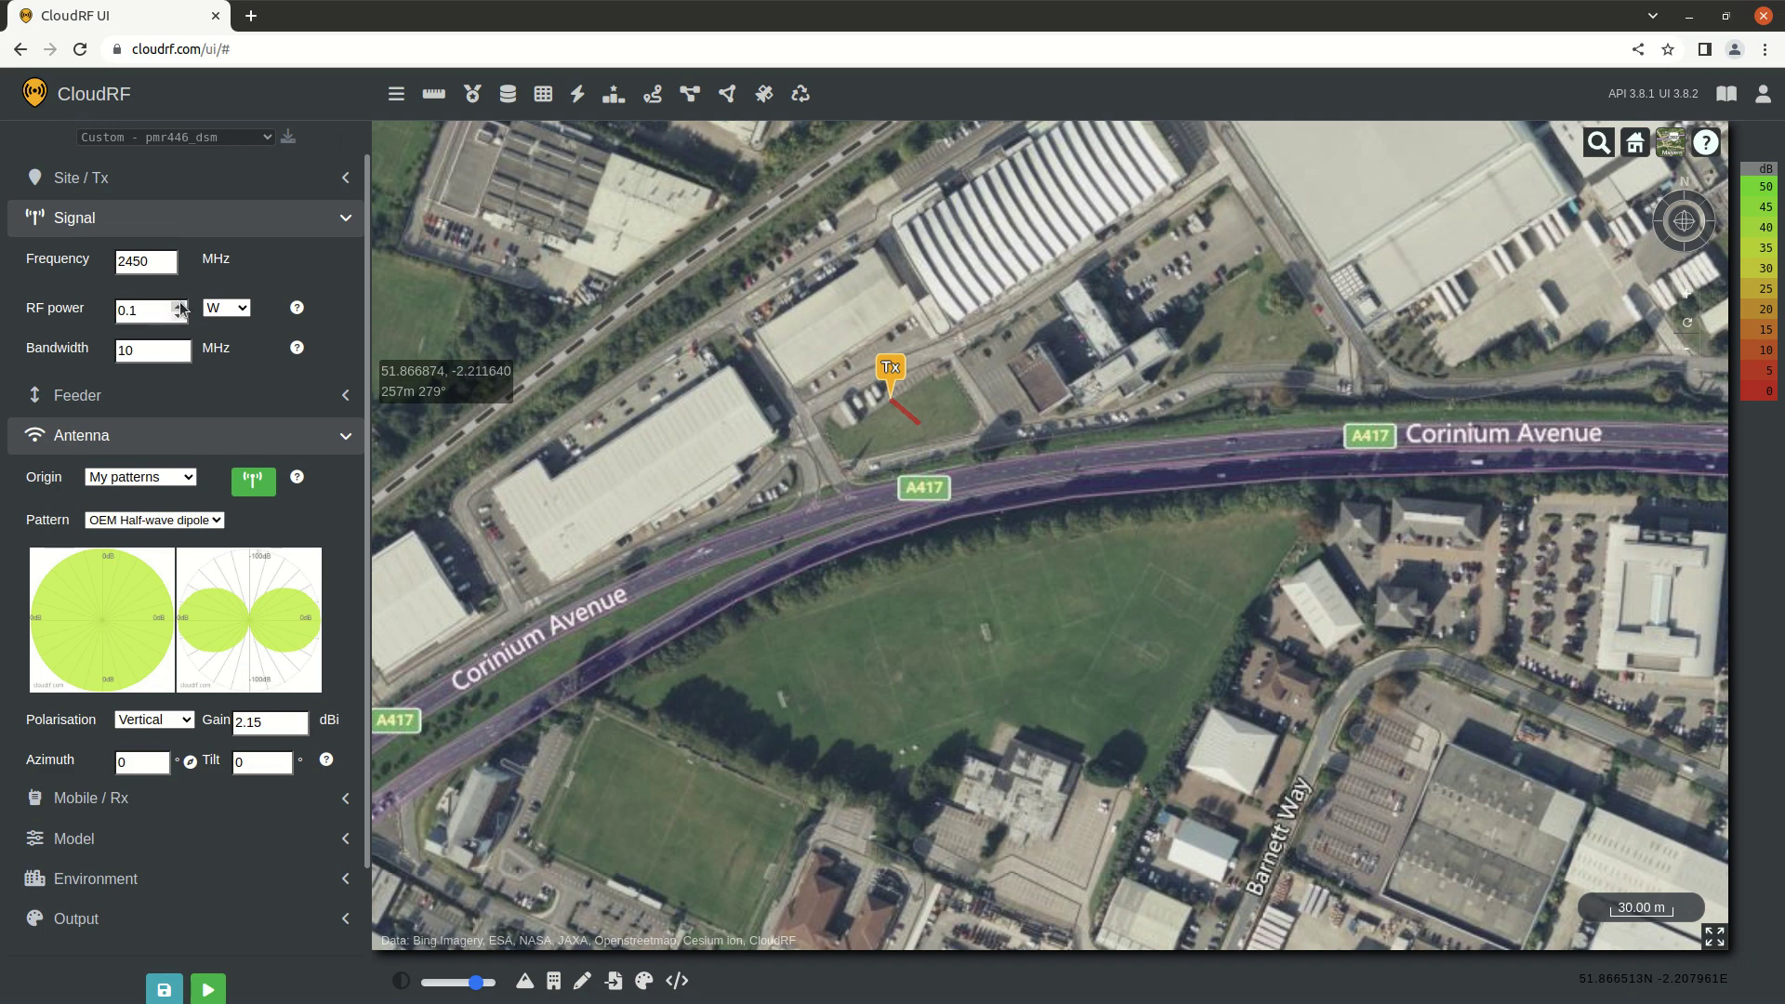
{"action": "left_click", "coordinate": [223, 214]}
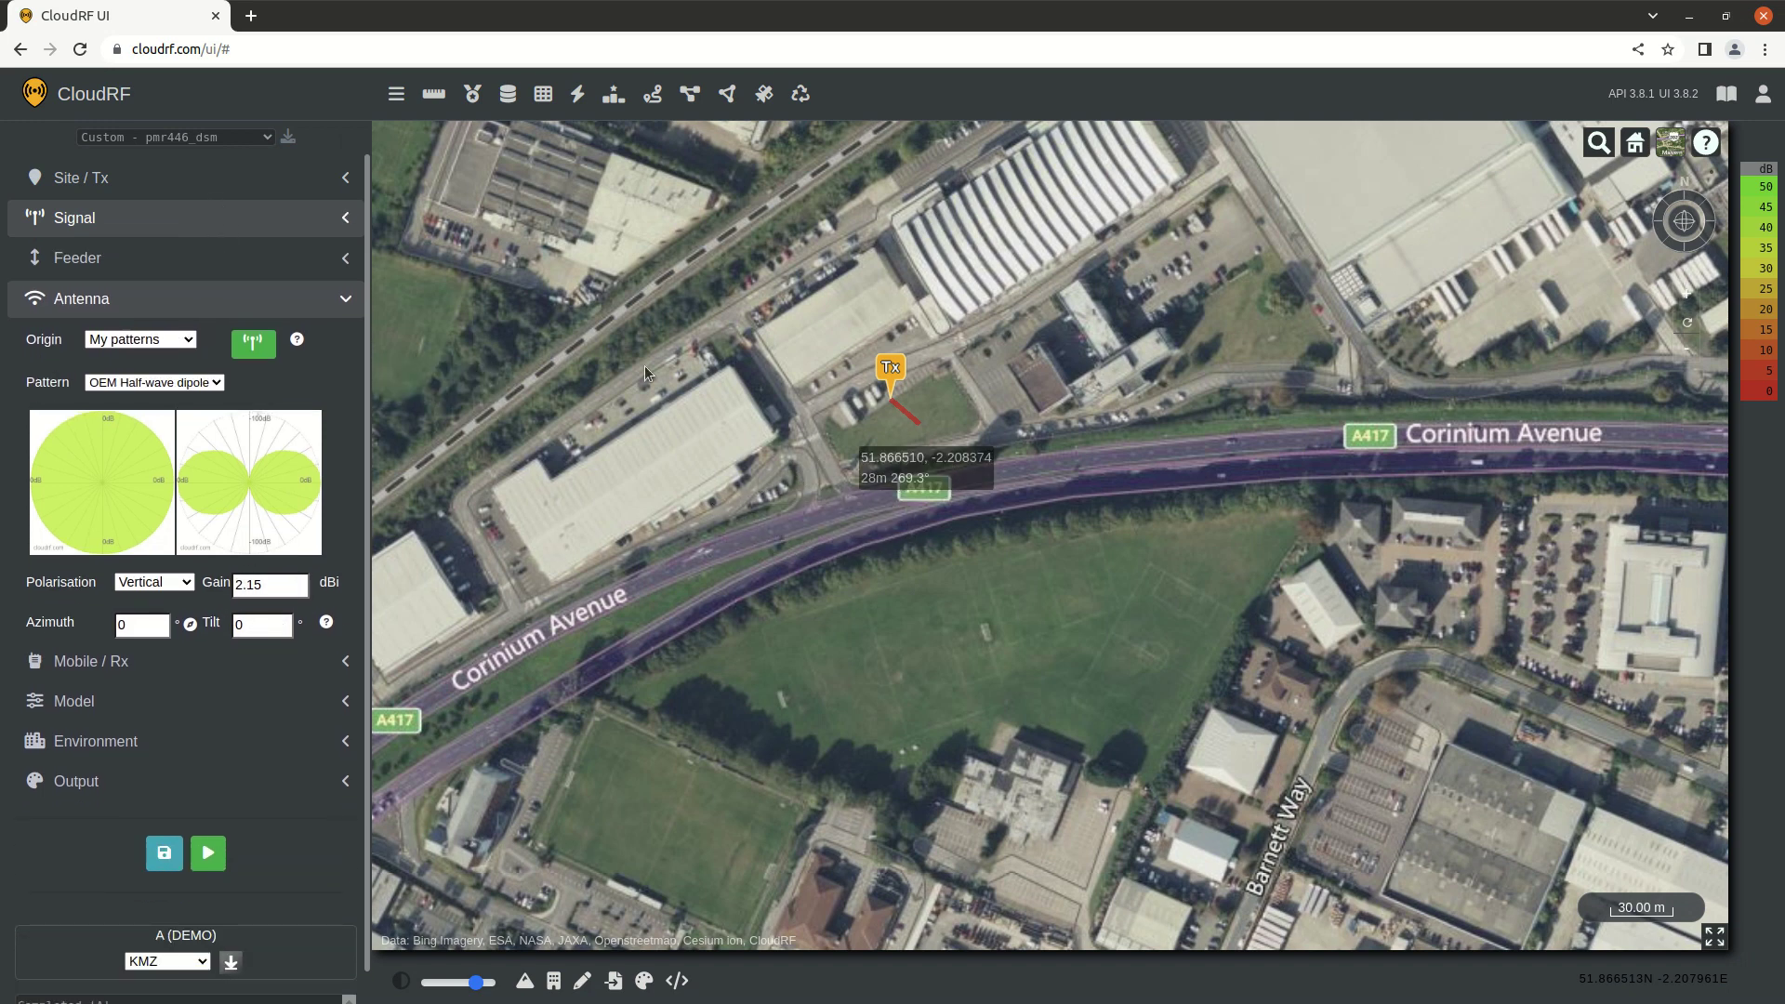
{"action": "left_click", "coordinate": [105, 167]}
{"action": "left_click", "coordinate": [105, 167]}
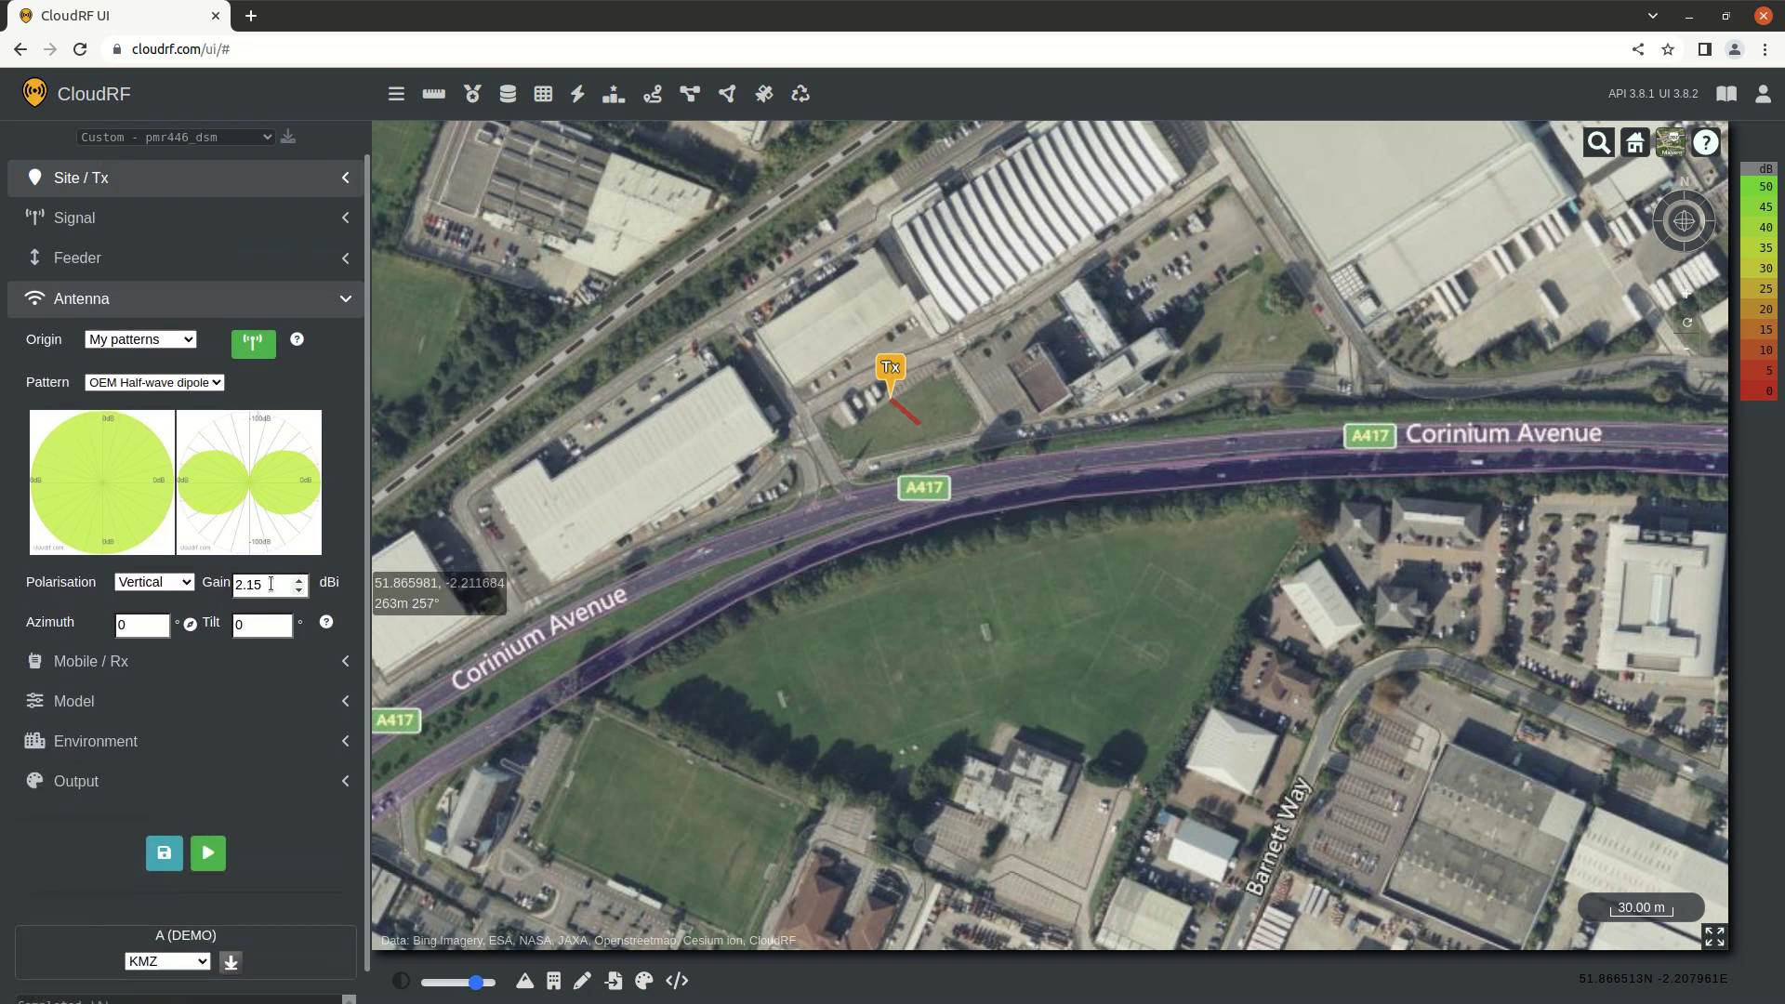
{"action": "left_click", "coordinate": [208, 853]}
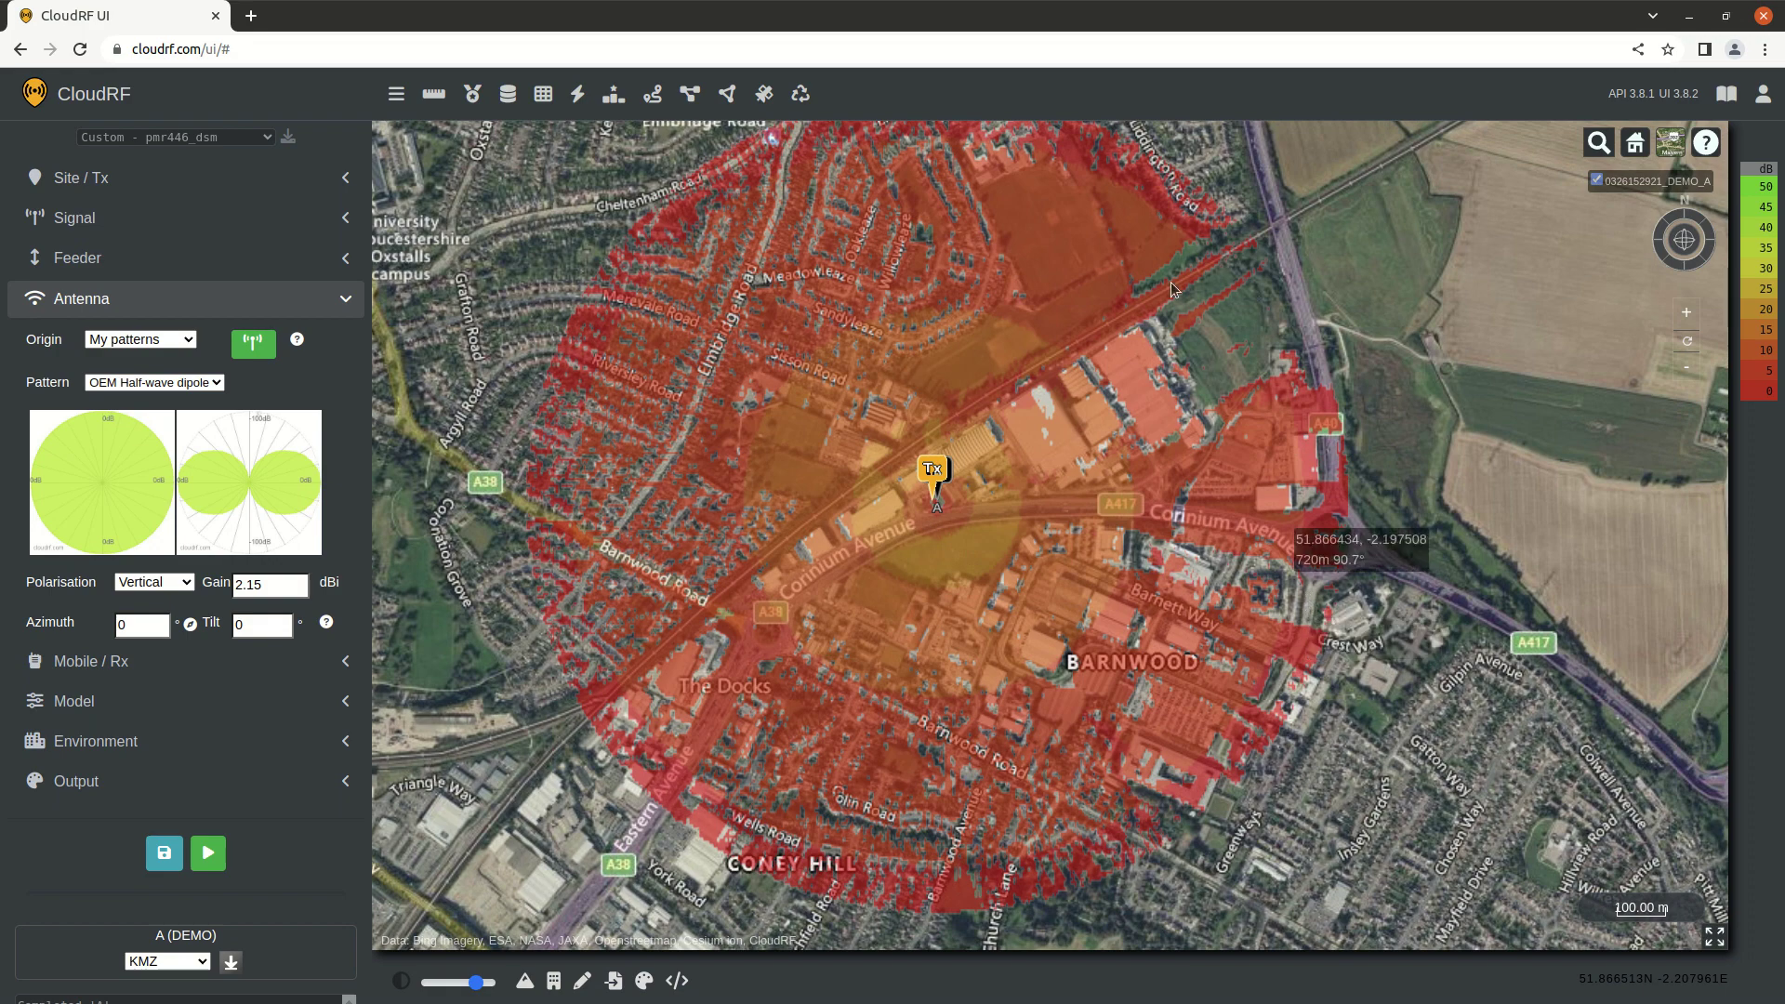
- Examine the coverage heatmap directly around the transmitter and across the surrounding roads and buildings
{"action": "scroll", "coordinate": [1016, 489], "scroll_direction": "up", "scroll_amount": 3}
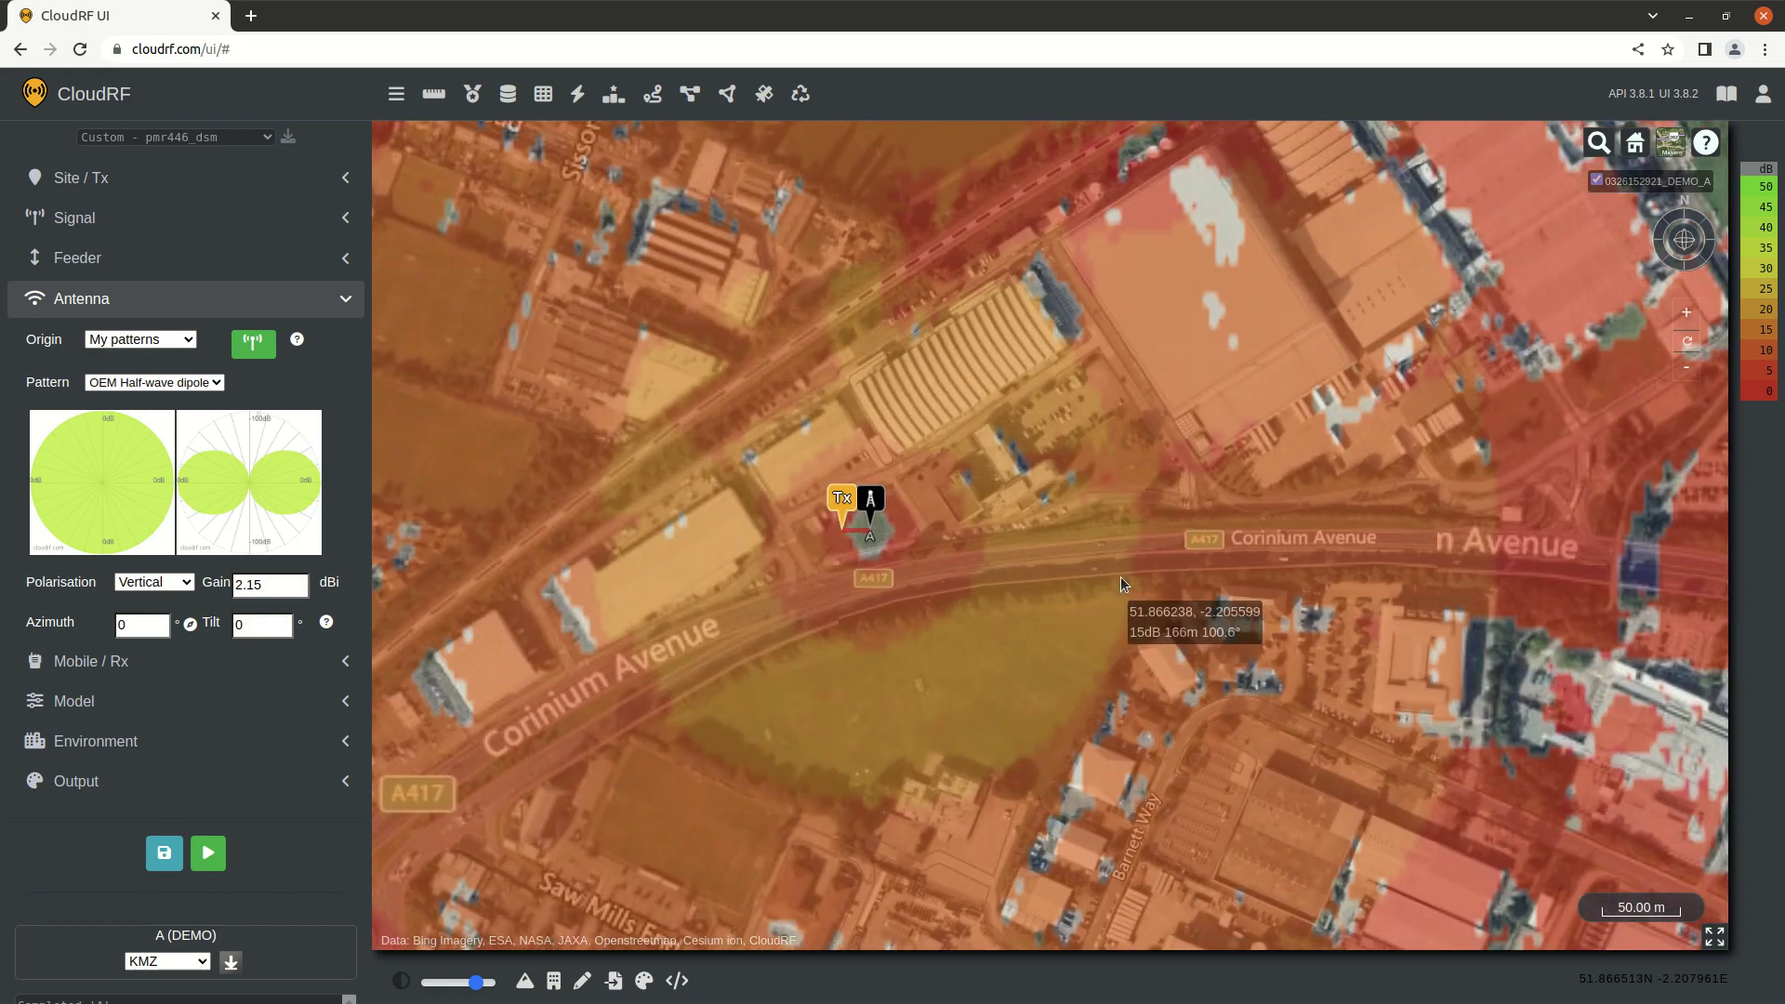
{"action": "scroll", "coordinate": [1084, 548], "scroll_direction": "up", "scroll_amount": 2}
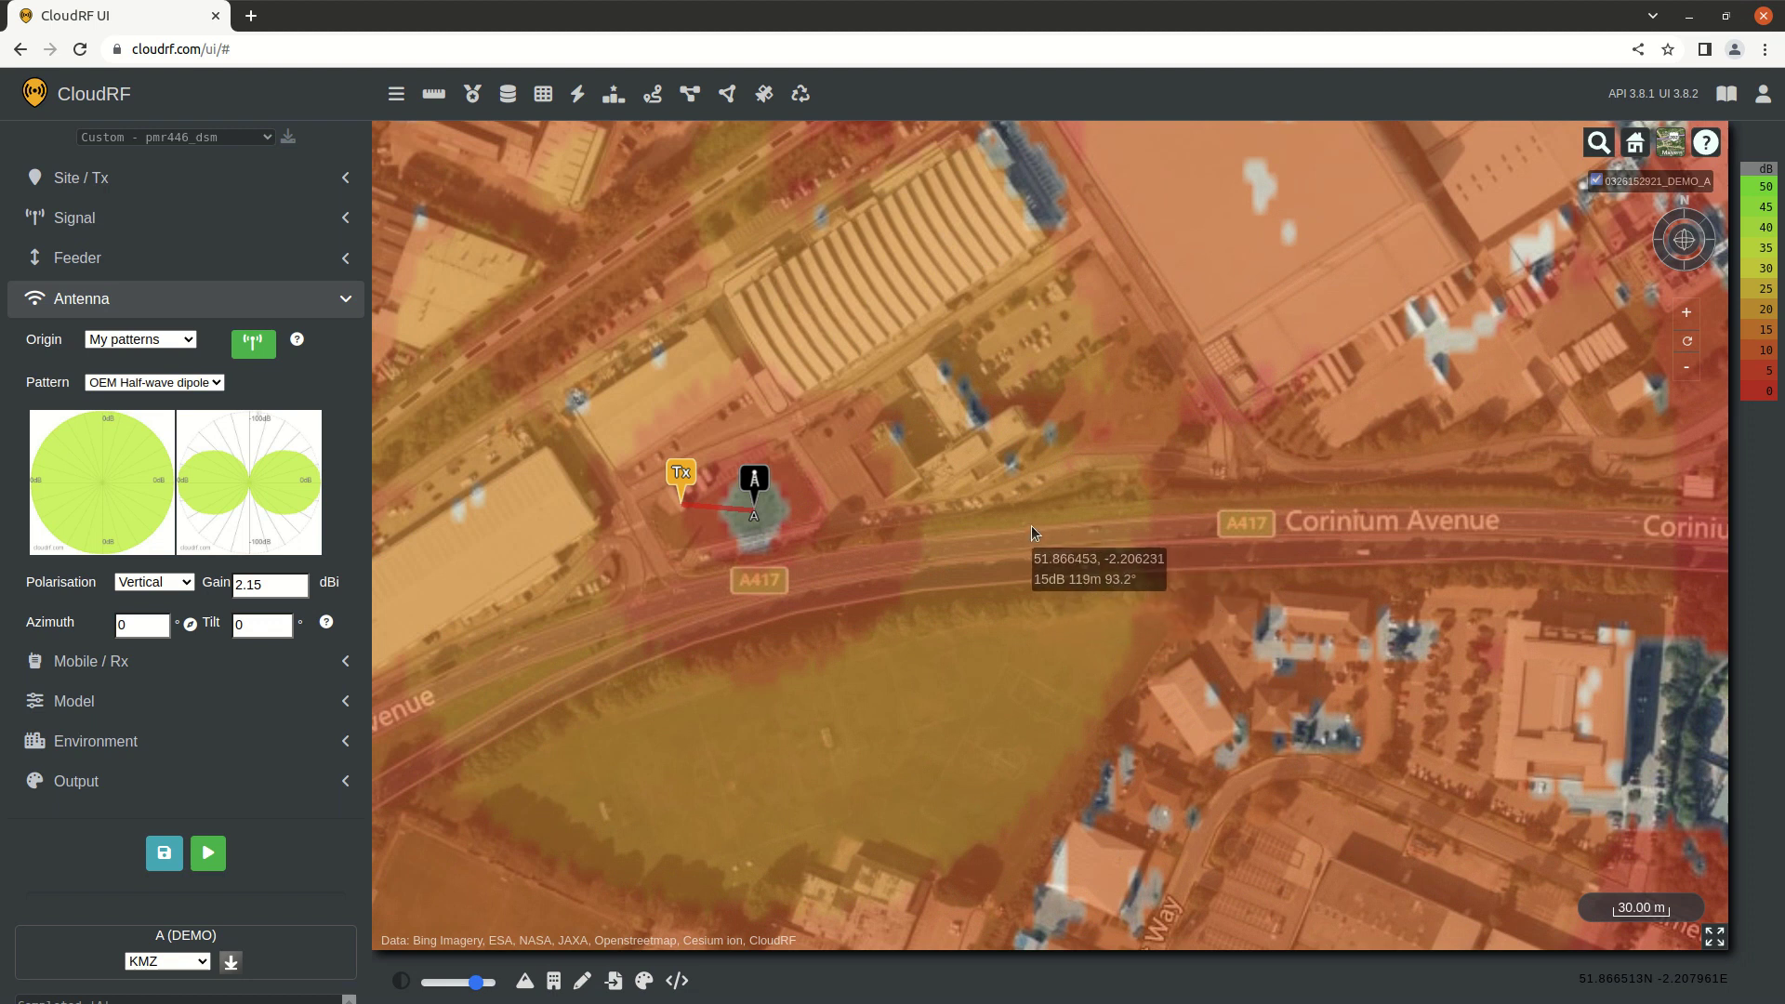
{"action": "left_click_drag", "start_coordinate": [874, 539], "coordinate": [928, 505]}
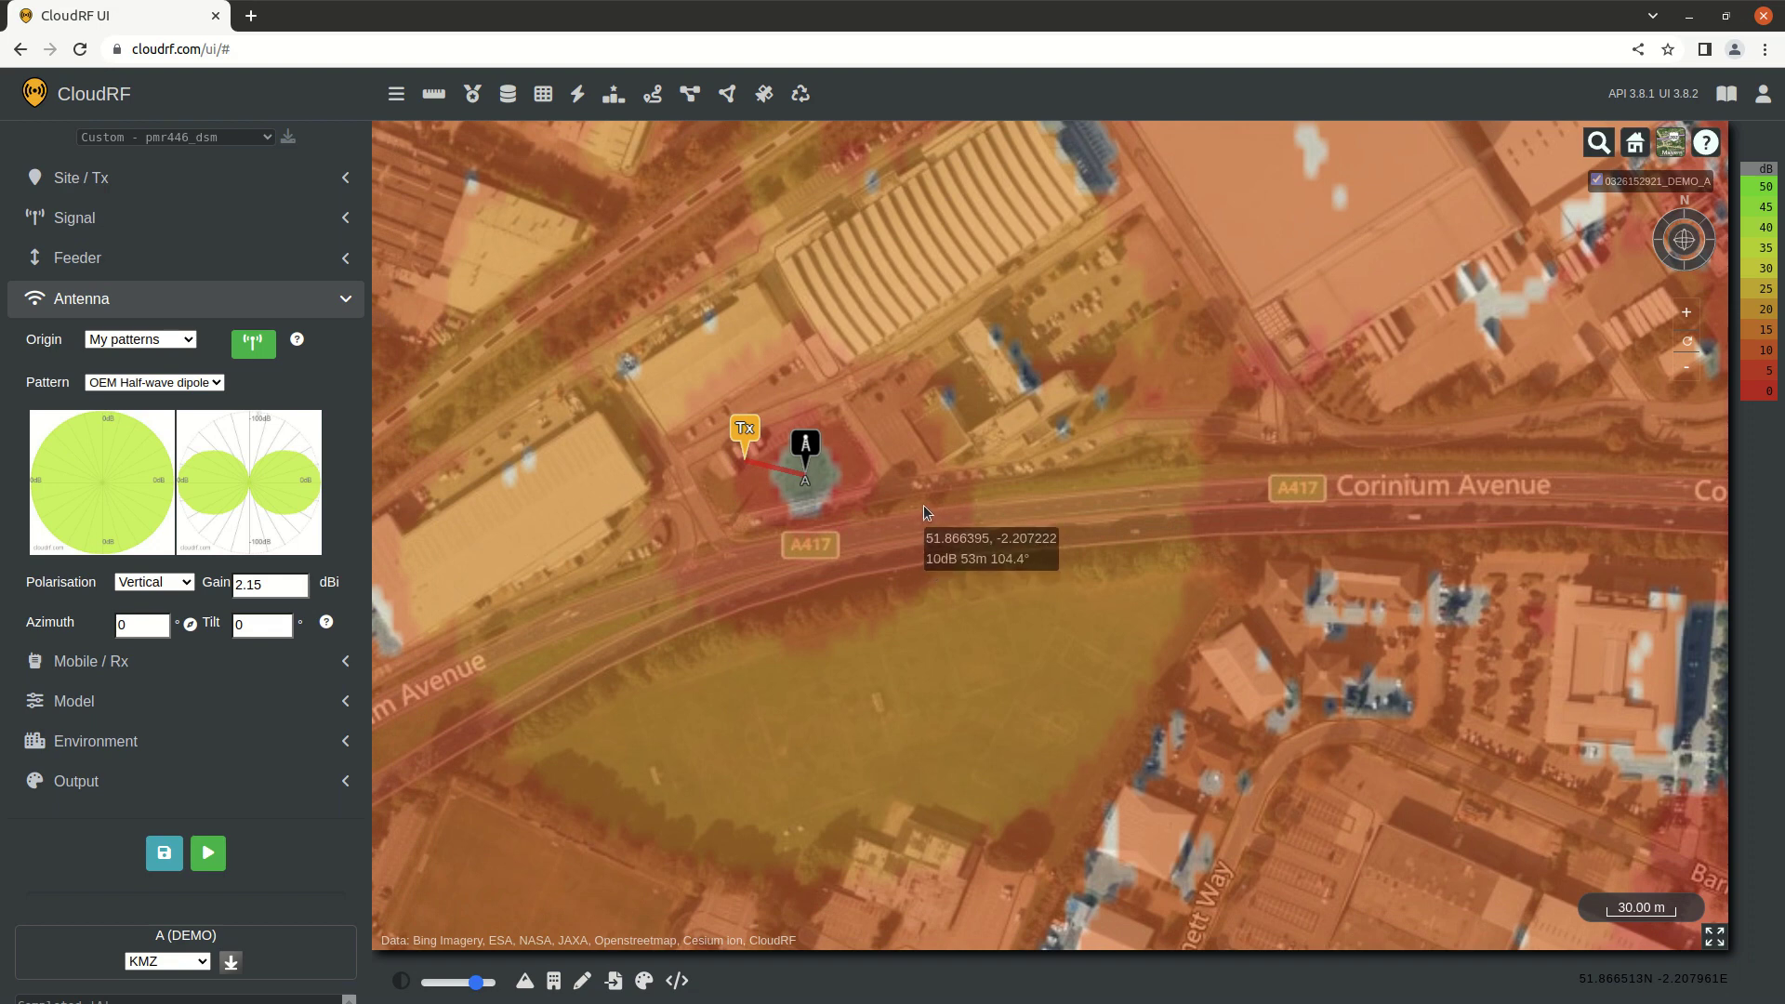
{"action": "scroll", "coordinate": [991, 508], "scroll_direction": "up", "scroll_amount": 3}
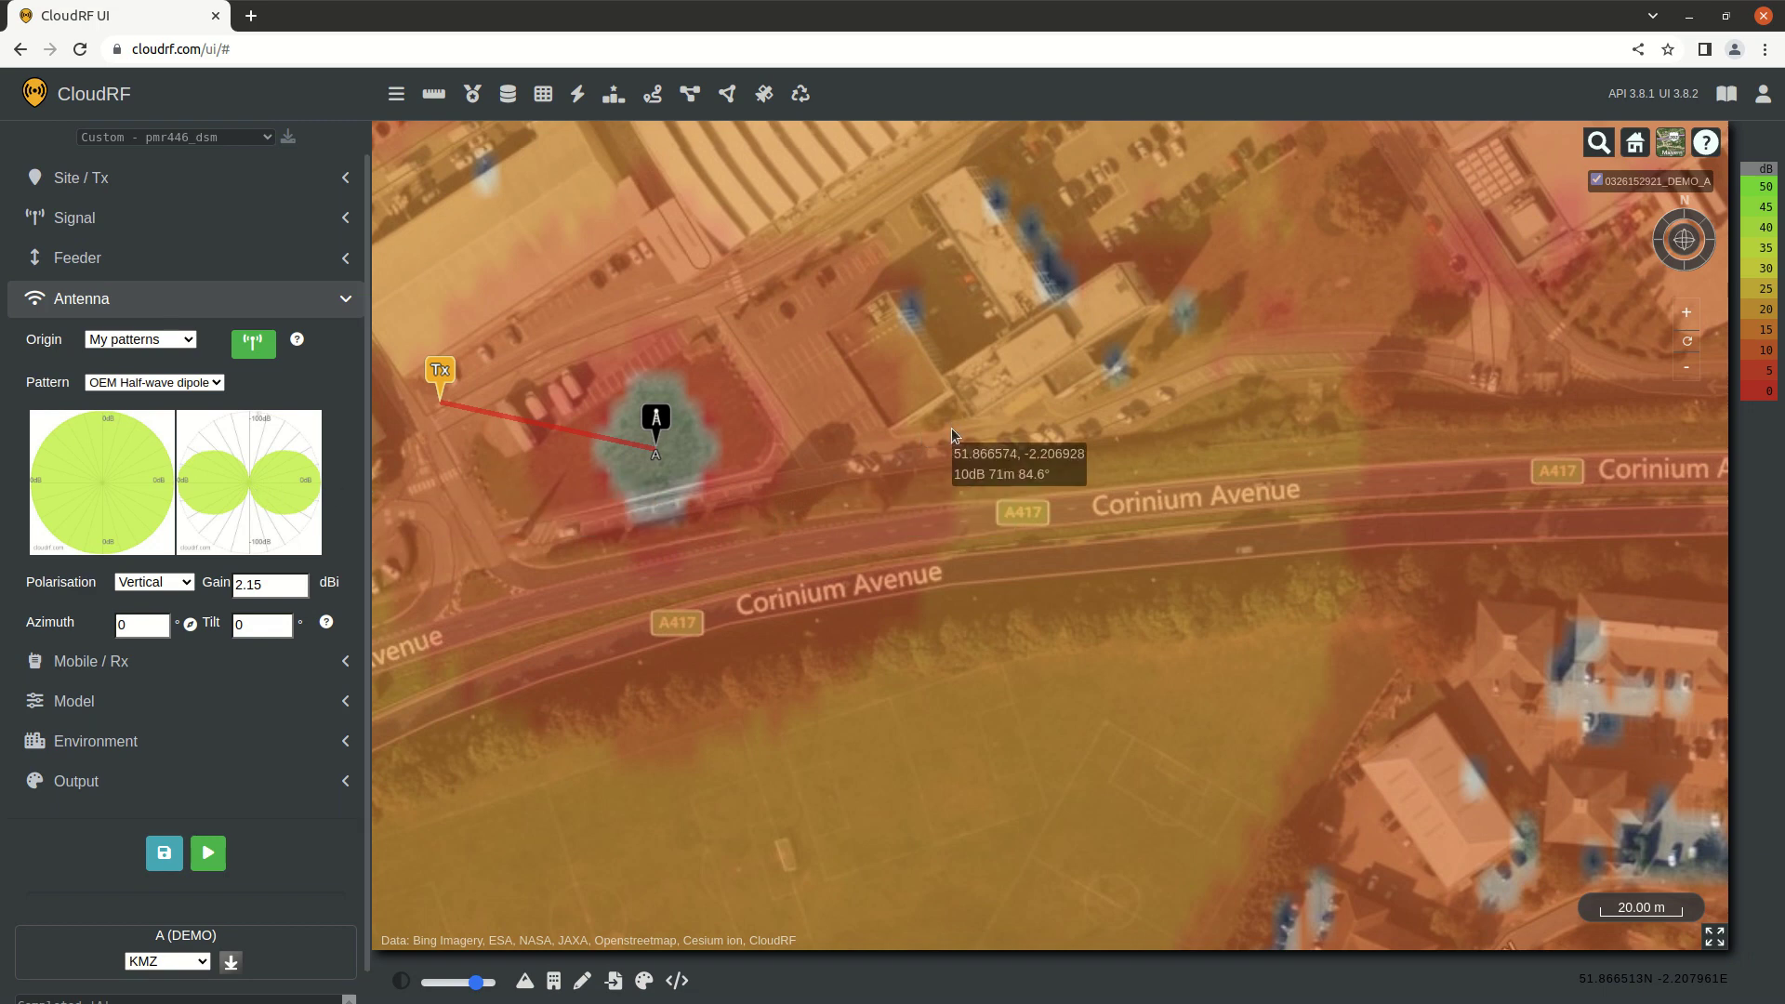
{"action": "scroll", "coordinate": [951, 428], "scroll_direction": "down", "scroll_amount": 3}
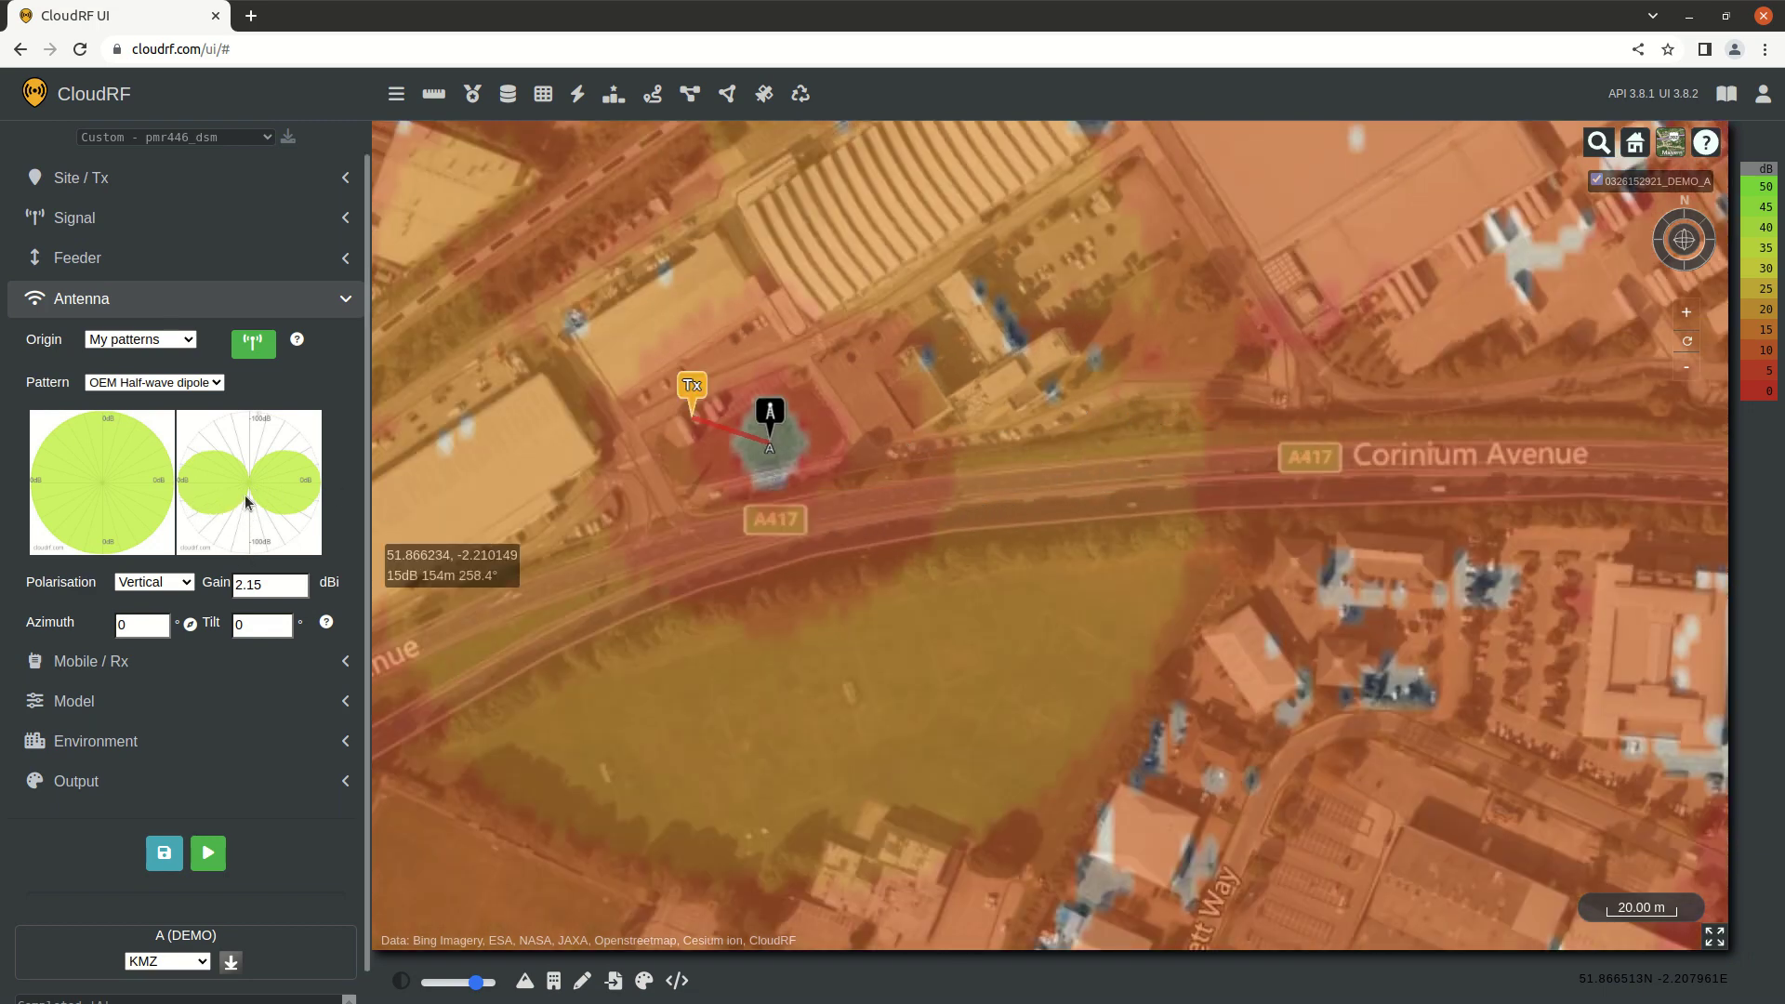
{"action": "scroll", "coordinate": [779, 452], "scroll_direction": "up", "scroll_amount": 3}
{"action": "mouse_move", "coordinate": [779, 452]}
{"action": "left_mouse_down"}
{"action": "mouse_move", "coordinate": [800, 510]}
{"action": "mouse_move", "coordinate": [823, 370]}
{"action": "mouse_move", "coordinate": [1130, 473]}
{"action": "mouse_move", "coordinate": [1136, 554]}
{"action": "mouse_move", "coordinate": [1108, 509]}
{"action": "mouse_move", "coordinate": [1100, 649]}
{"action": "left_mouse_up"}
{"action": "scroll", "coordinate": [1099, 649], "scroll_direction": "down", "scroll_amount": 3}
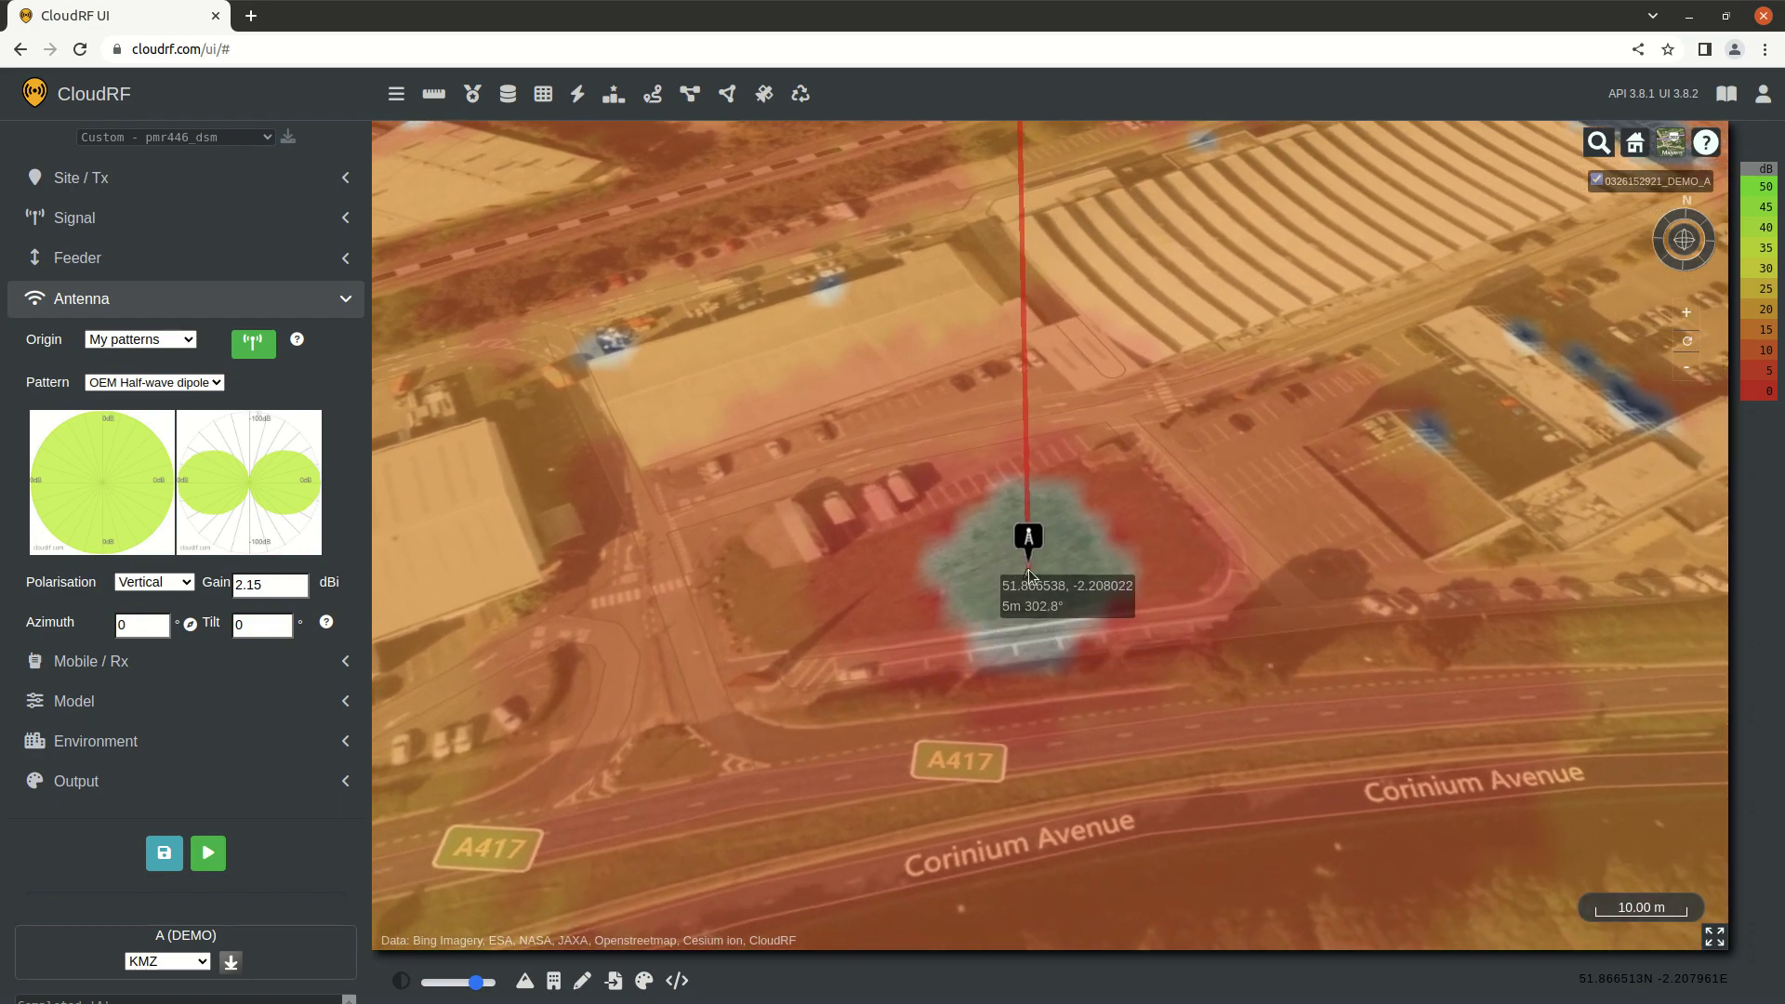
{"action": "scroll", "coordinate": [1069, 586], "scroll_direction": "down", "scroll_amount": 5}
{"action": "scroll", "coordinate": [1069, 588], "scroll_direction": "up", "scroll_amount": 5}
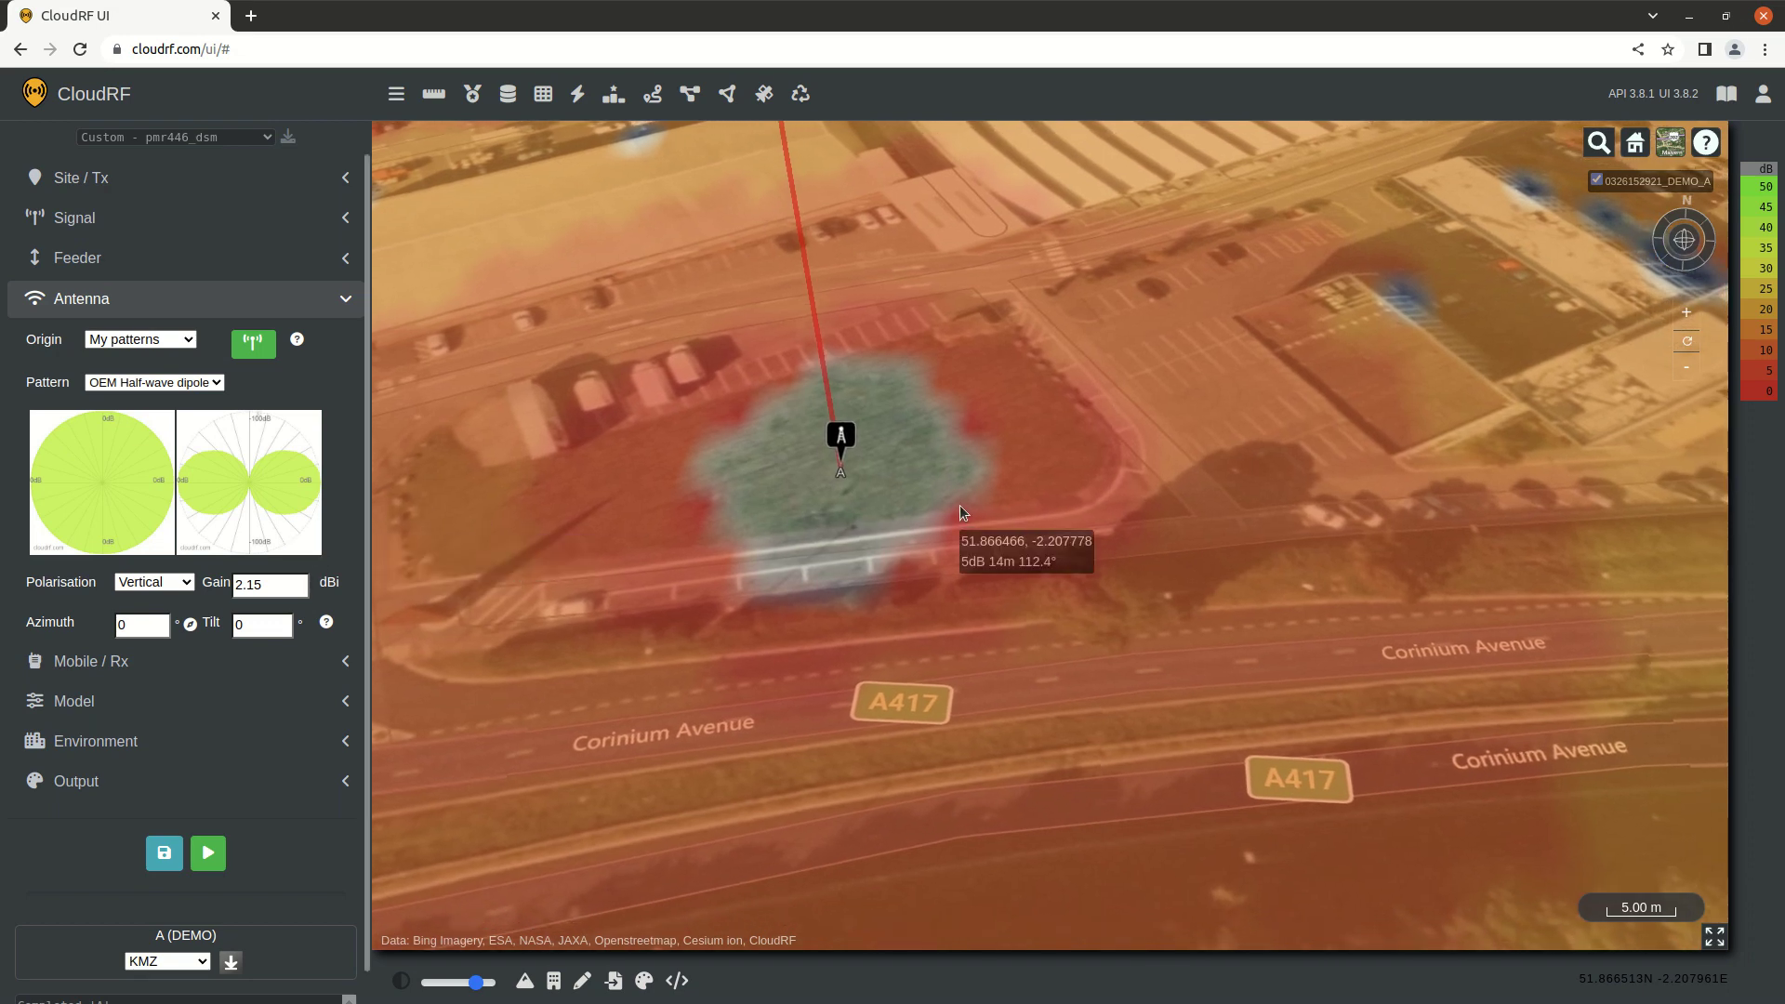
{"action": "scroll", "coordinate": [959, 504], "scroll_direction": "down", "scroll_amount": 5}
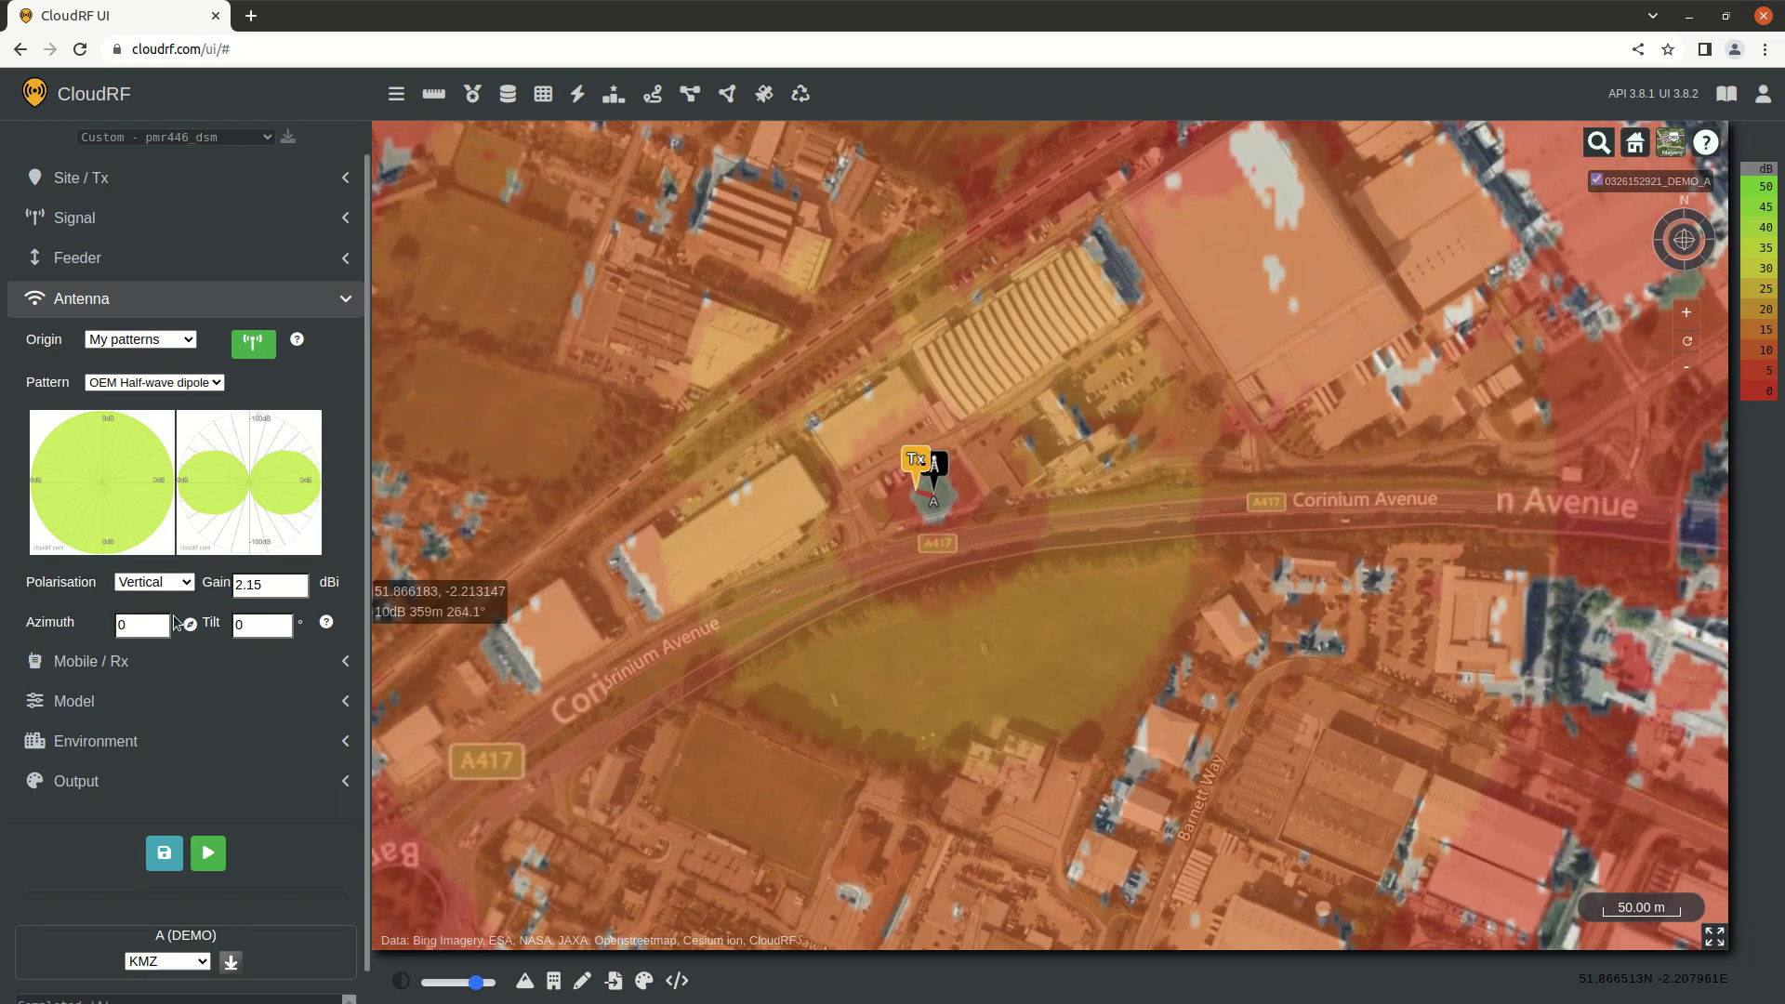
{"action": "left_click", "coordinate": [214, 853]}
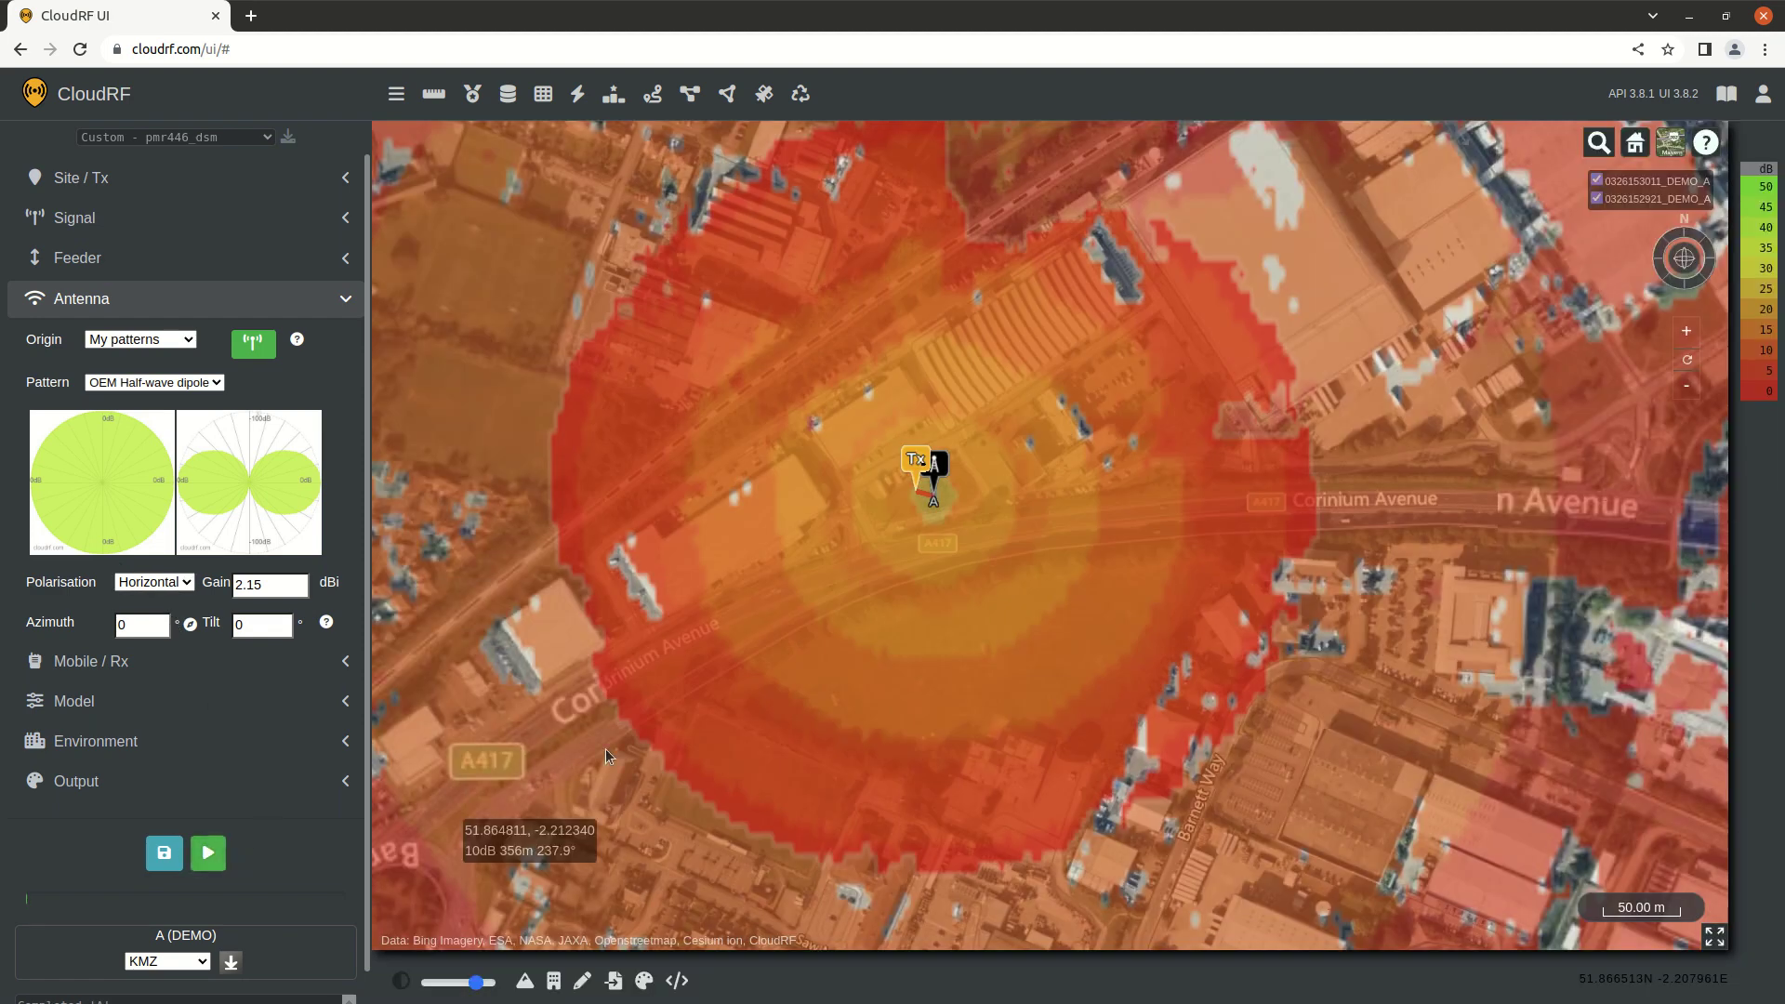
{"action": "left_click", "coordinate": [1597, 199]}
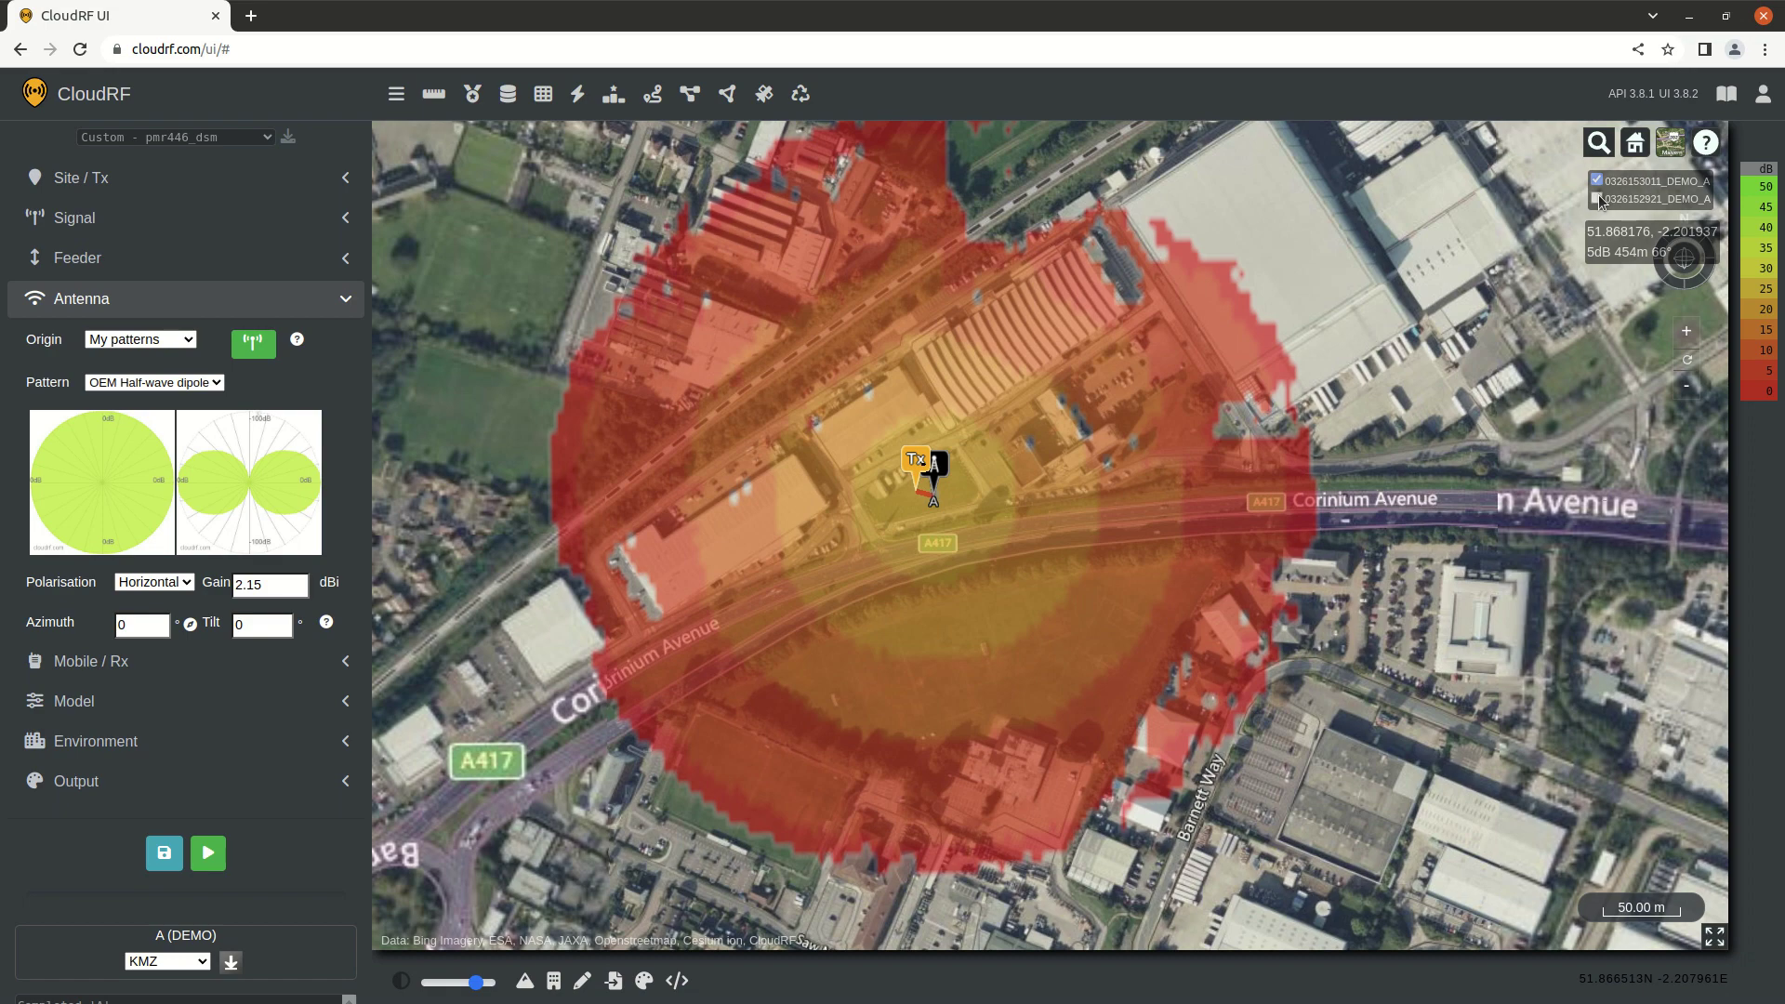
{"action": "scroll", "coordinate": [1046, 487], "scroll_direction": "up", "scroll_amount": 5}
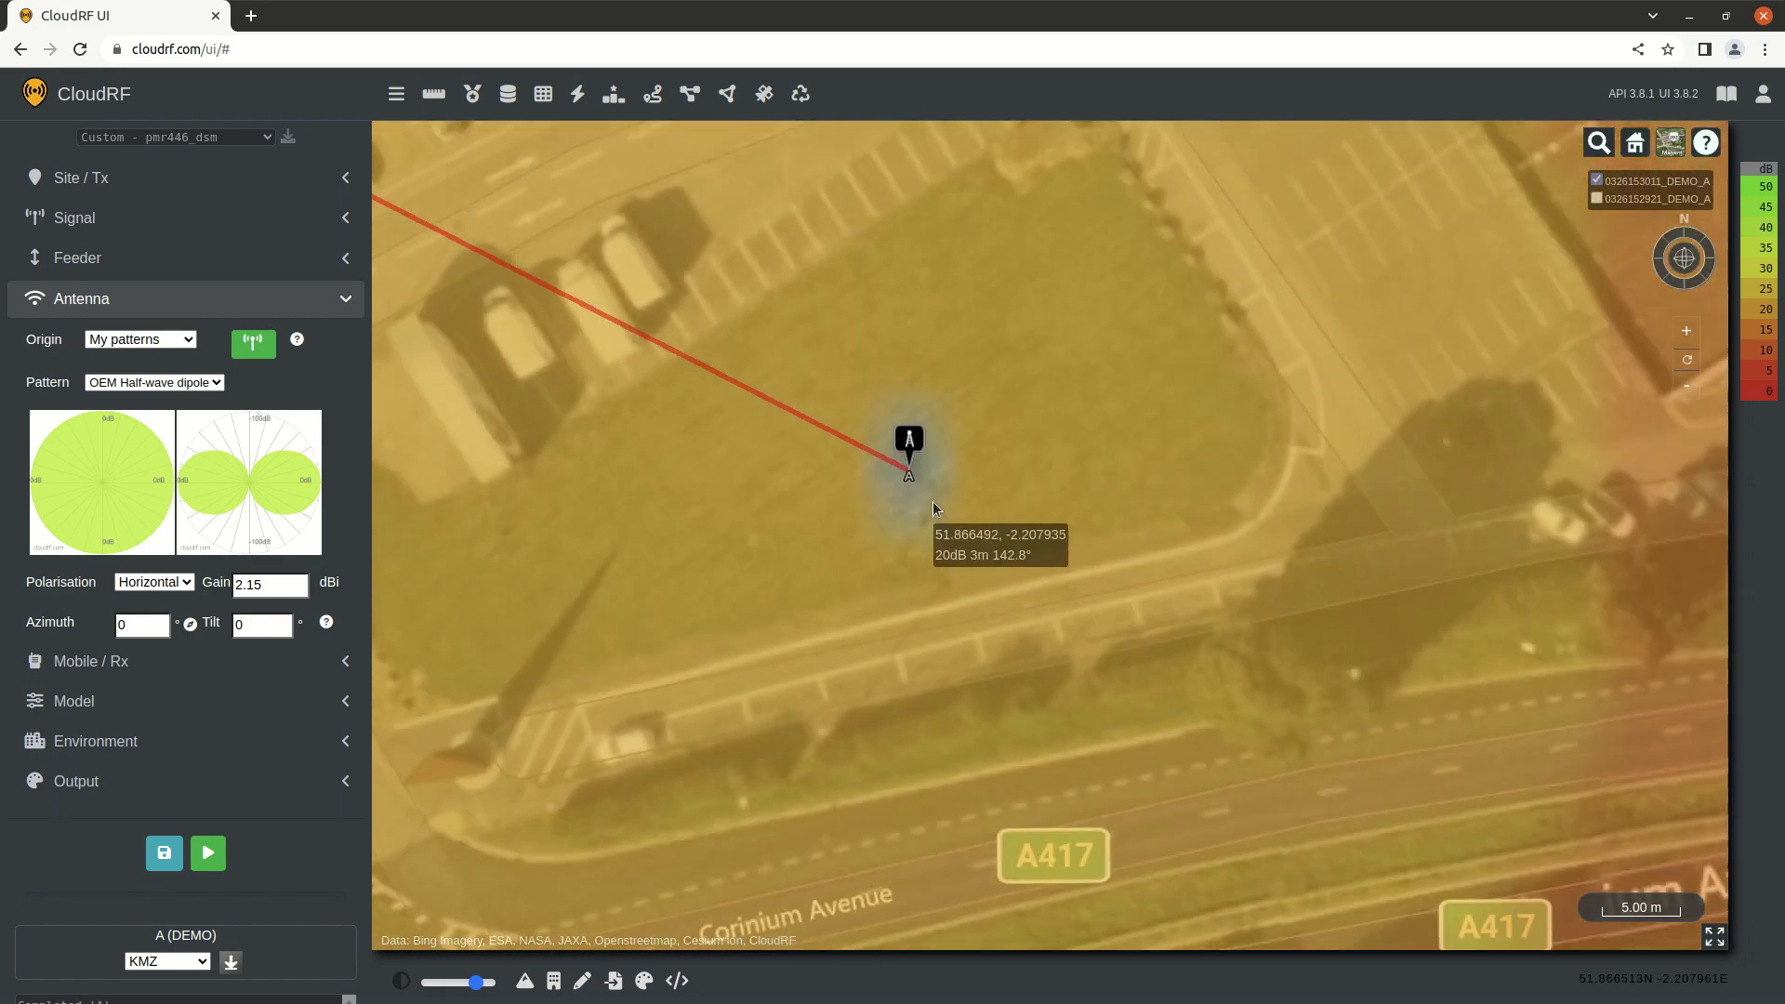
{"action": "scroll", "coordinate": [933, 500], "scroll_direction": "down", "scroll_amount": 5}
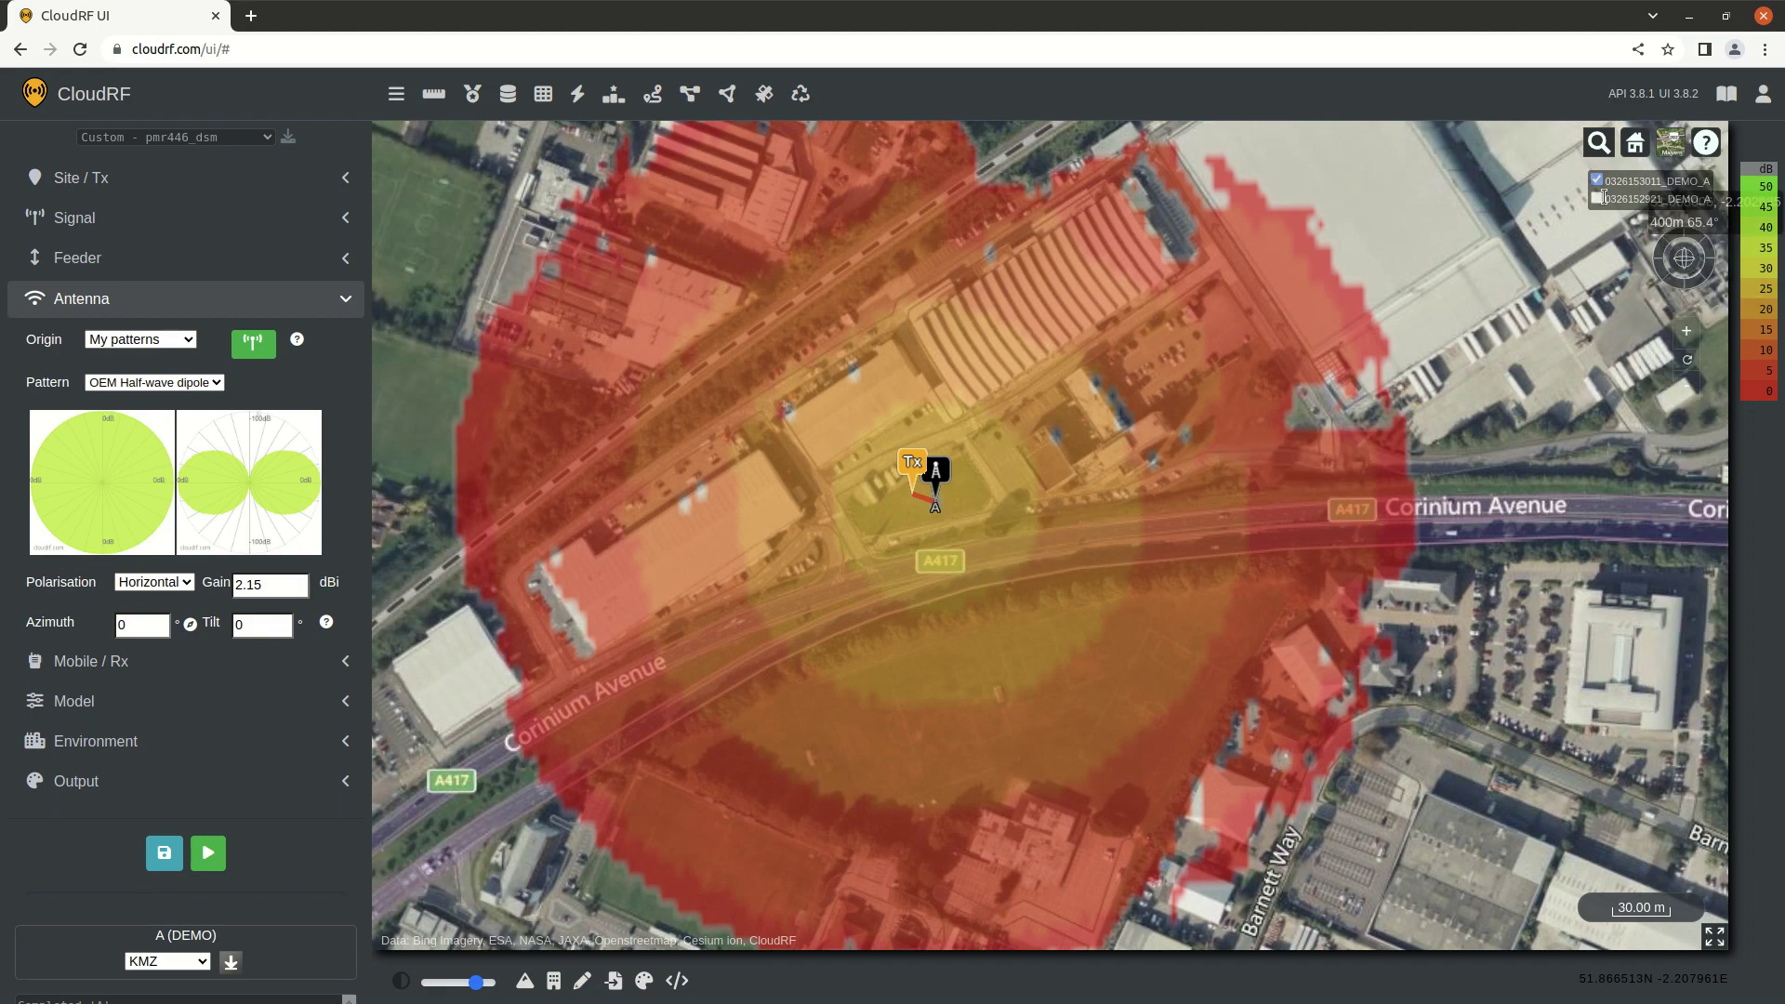
{"action": "left_click", "coordinate": [1597, 199]}
{"action": "scroll", "coordinate": [1162, 478], "scroll_direction": "down", "scroll_amount": 3}
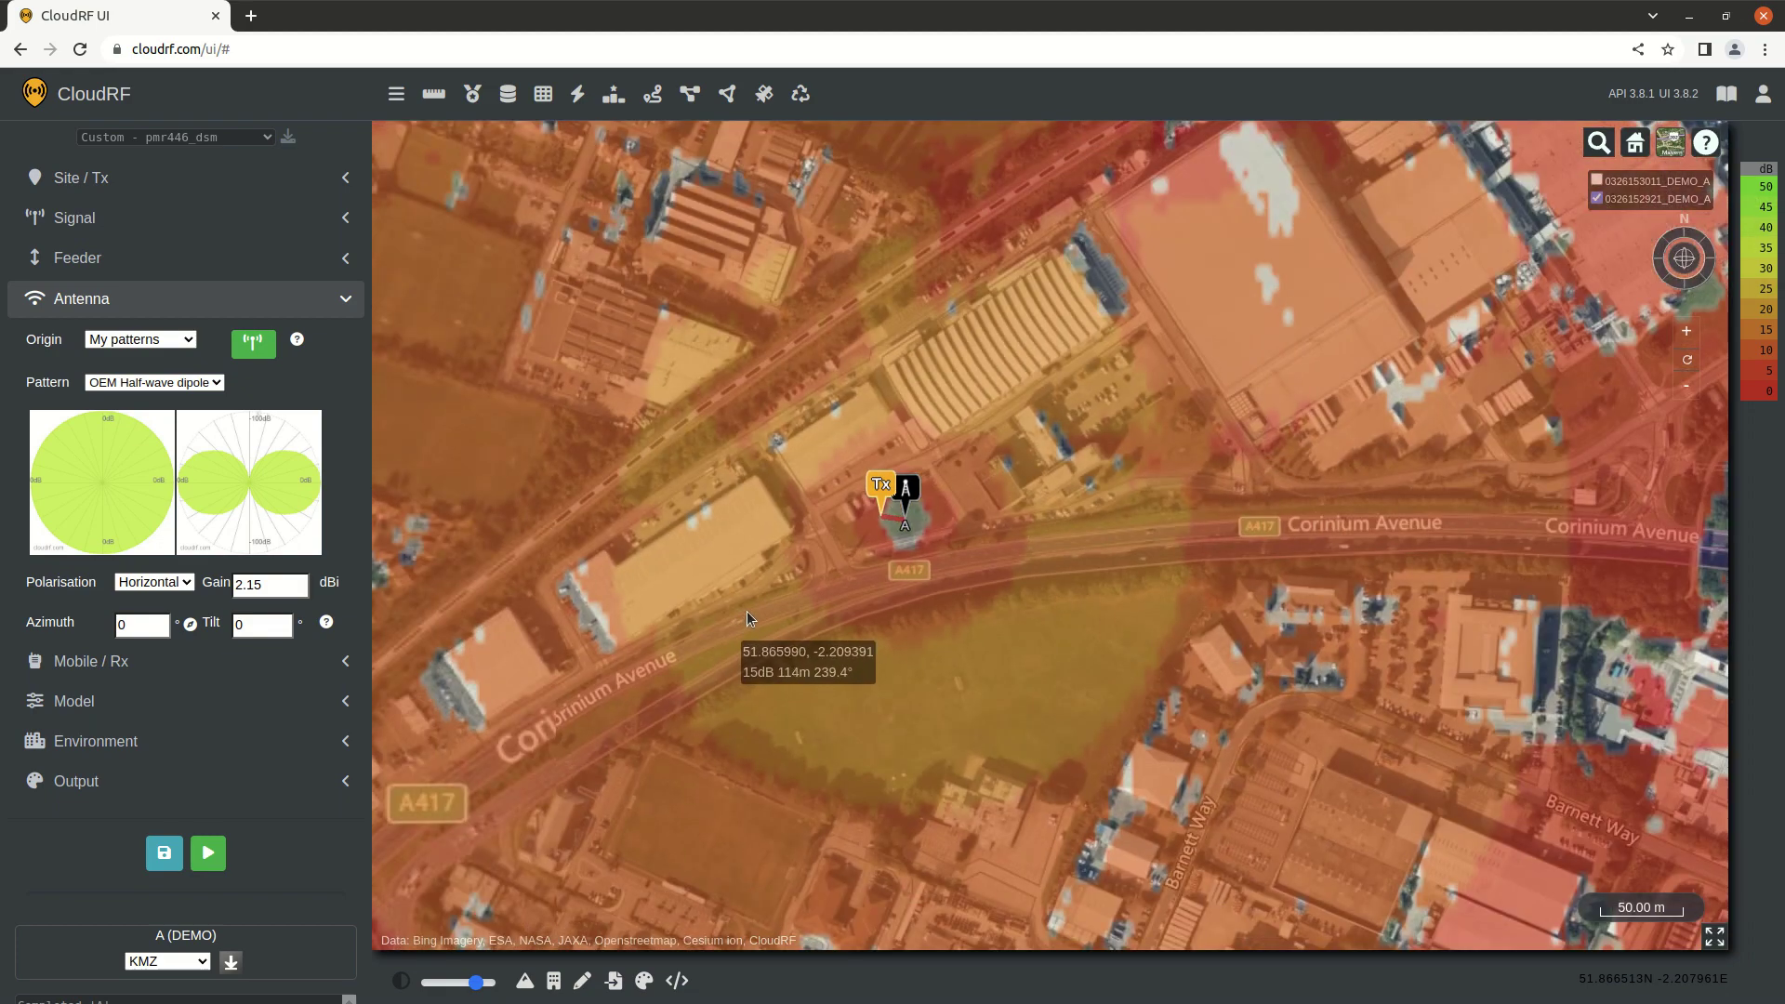
{"action": "scroll", "coordinate": [900, 588], "scroll_direction": "up", "scroll_amount": 3}
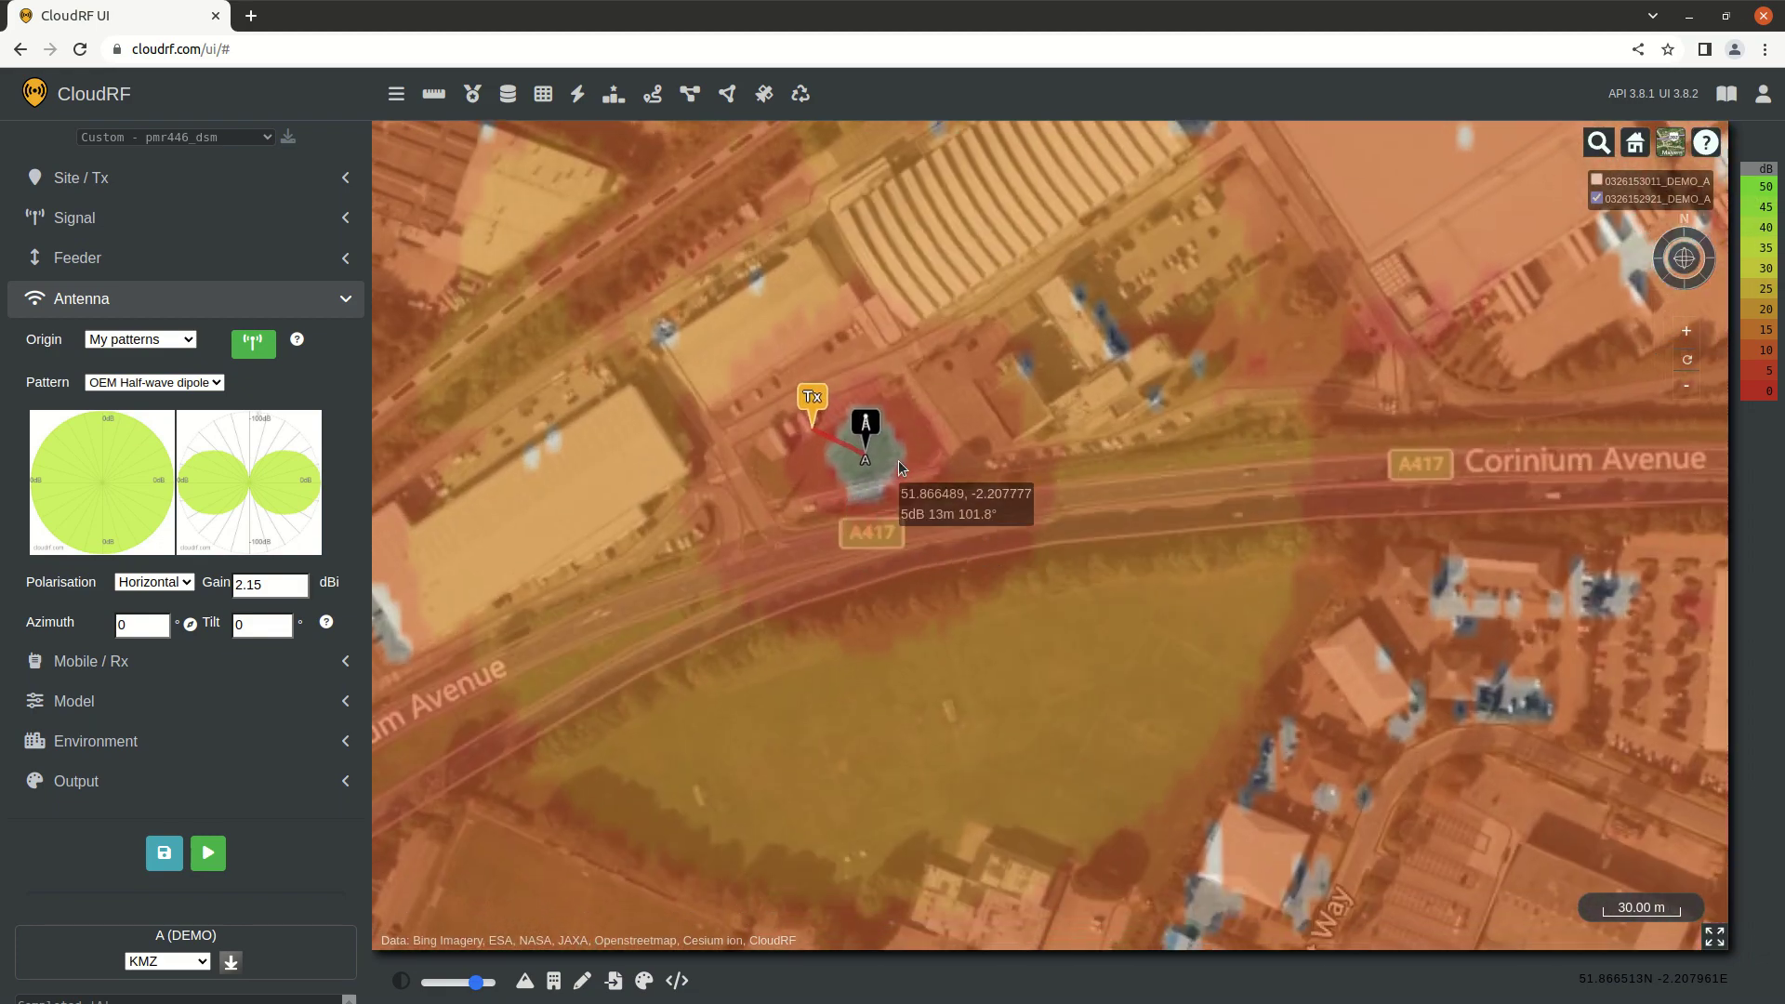
{"action": "scroll", "coordinate": [916, 437], "scroll_direction": "up", "scroll_amount": 2}
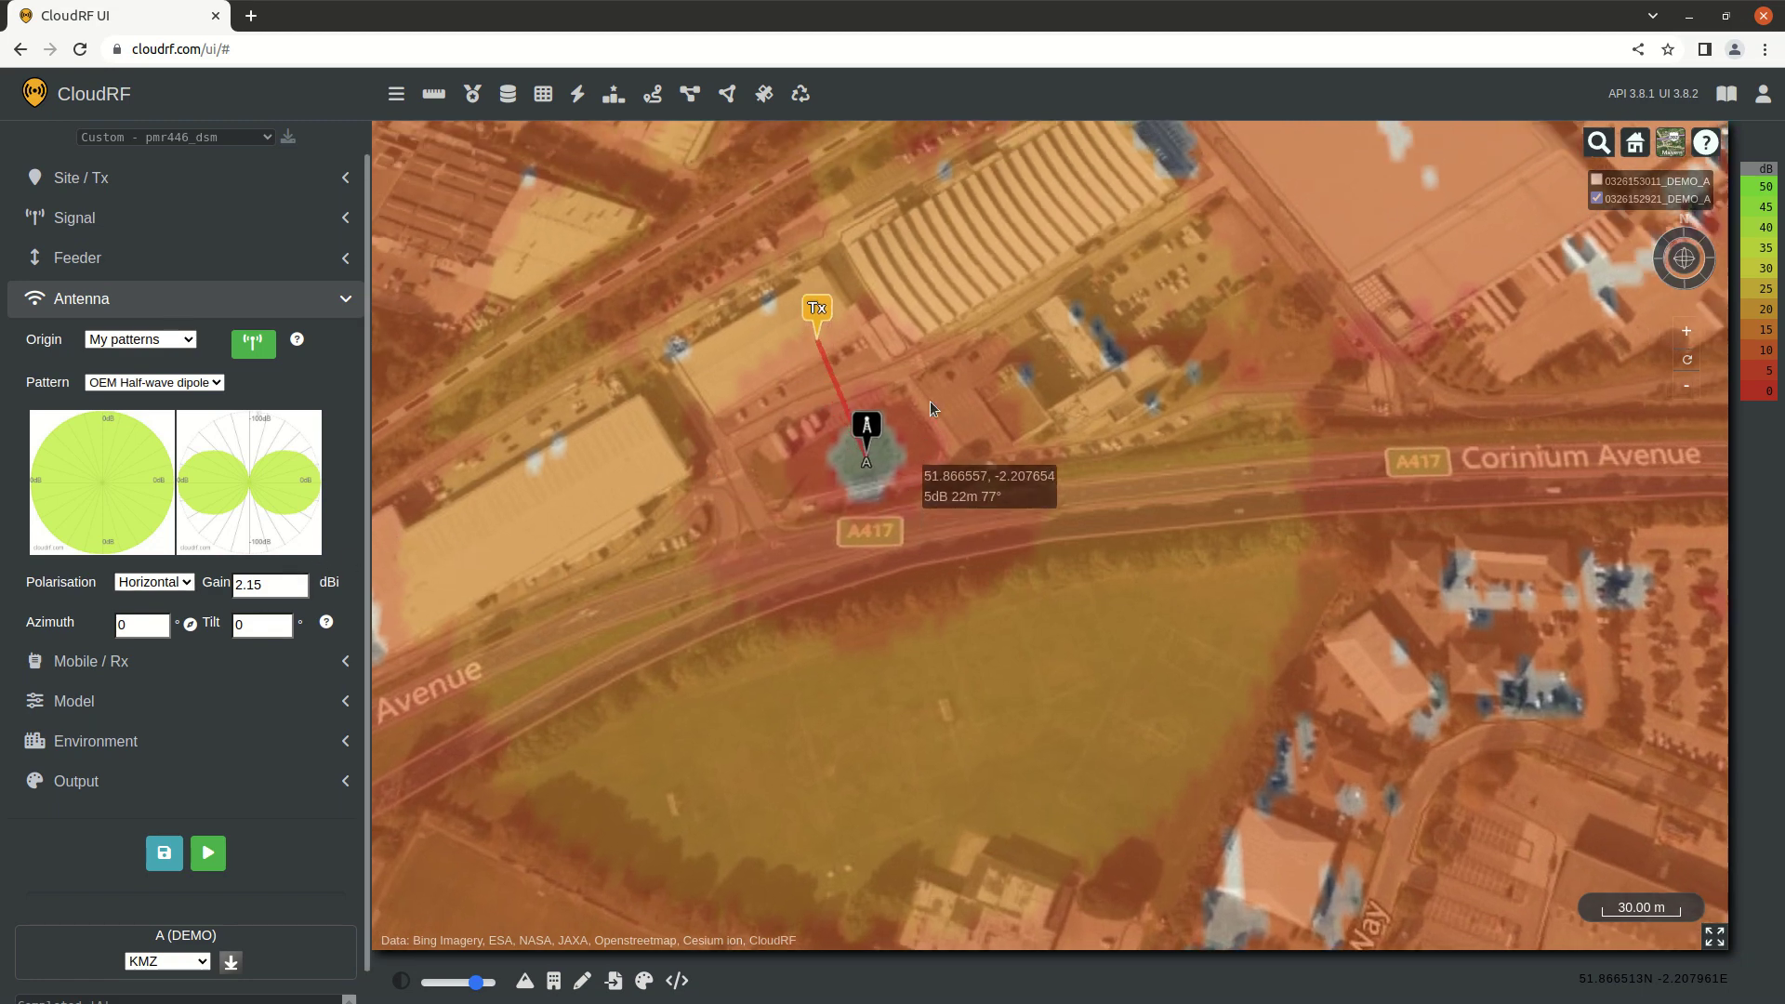
{"action": "scroll", "coordinate": [918, 433], "scroll_direction": "down", "scroll_amount": 5}
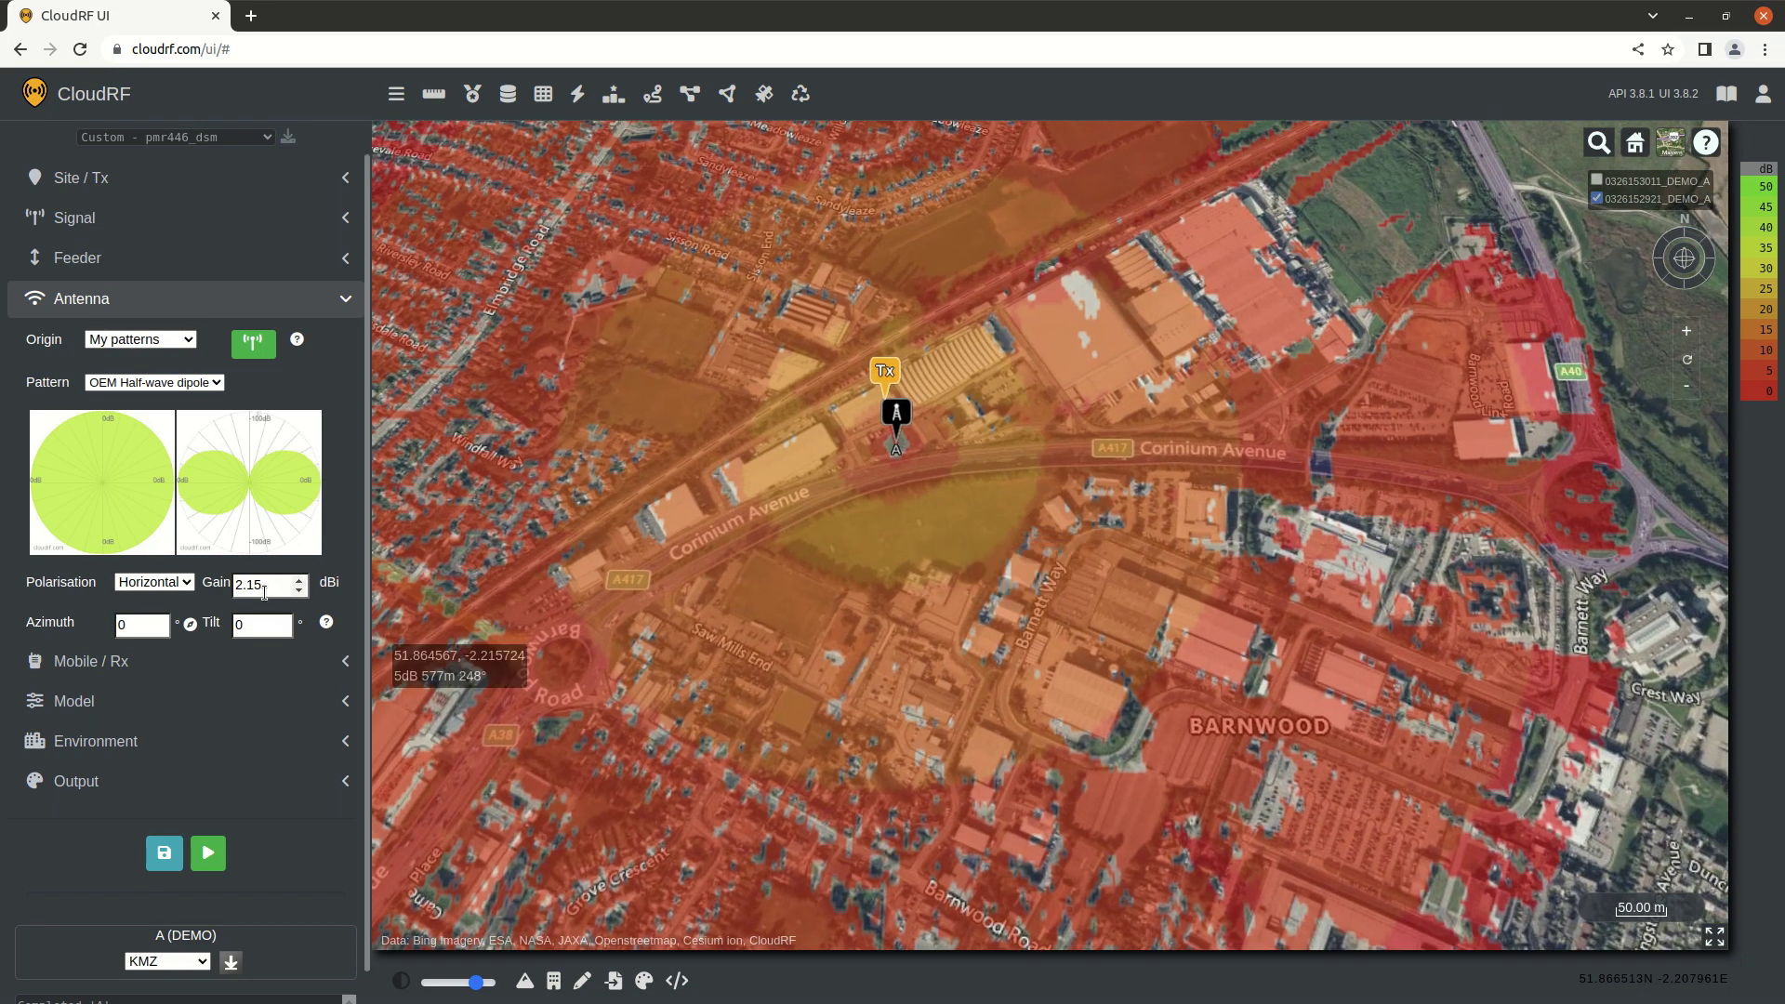
{"action": "double_click", "coordinate": [269, 584]}
{"action": "type", "text": "4"}
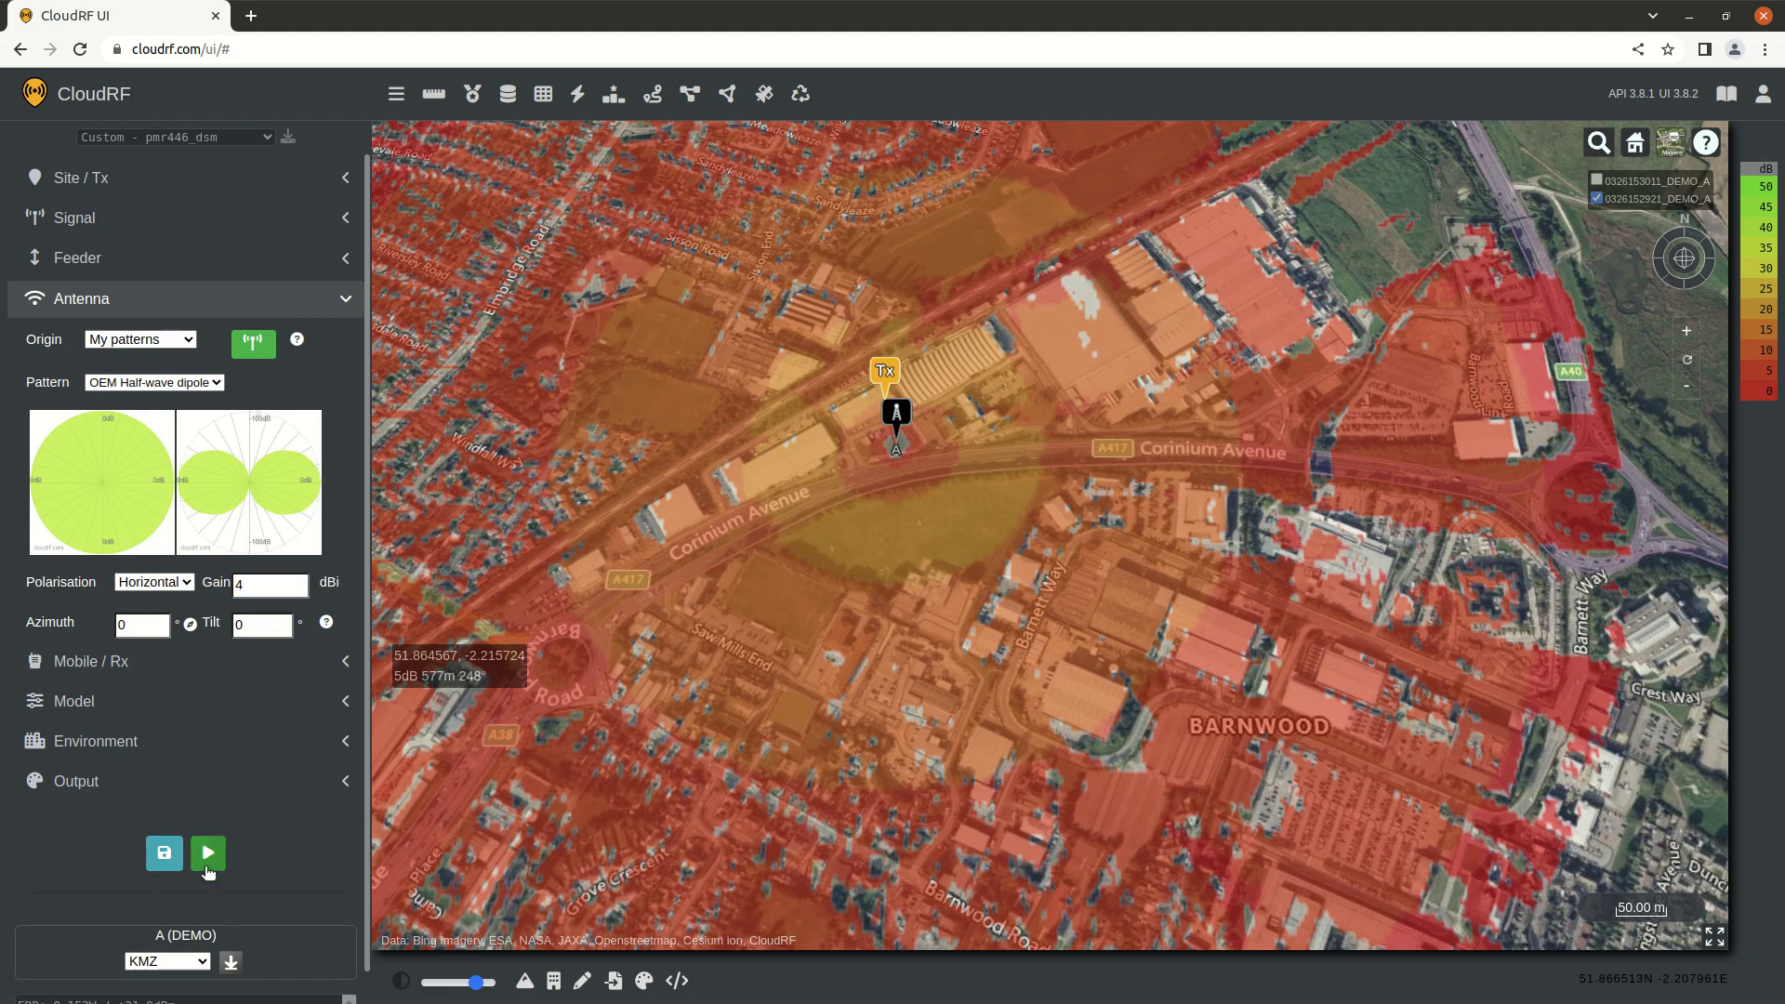
{"action": "left_click", "coordinate": [209, 860]}
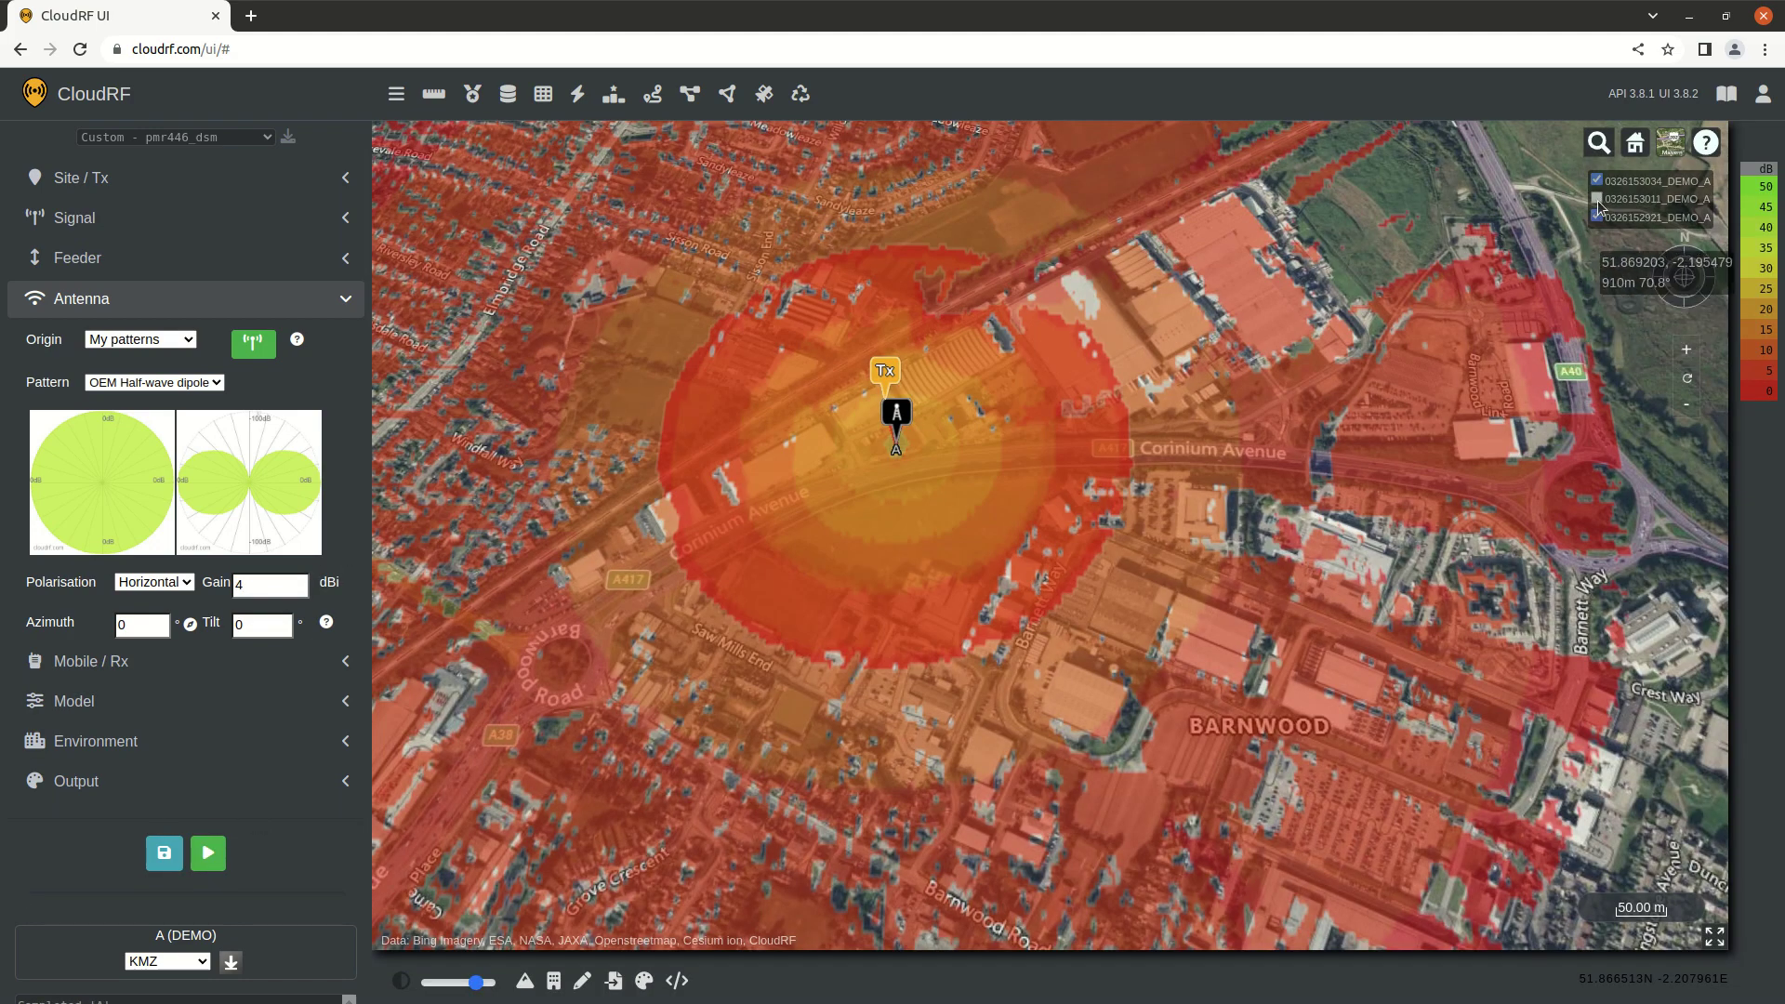
{"action": "left_click", "coordinate": [1597, 217]}
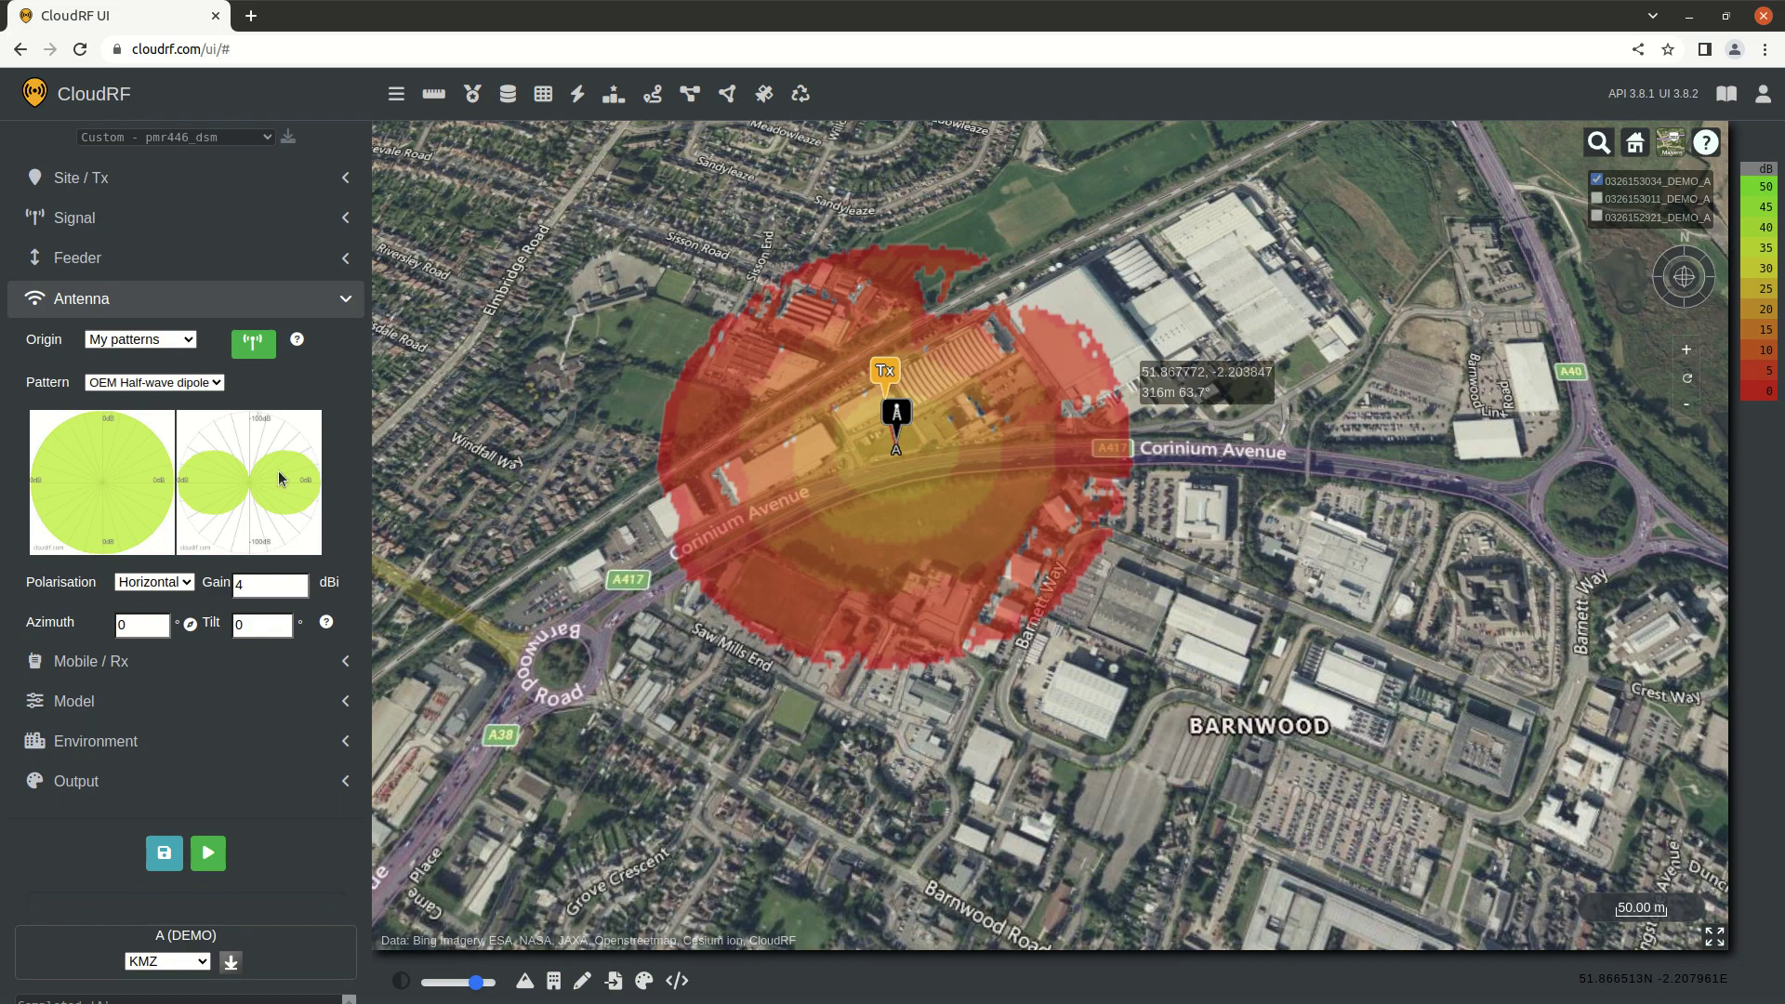
{"action": "left_click", "coordinate": [158, 609]}
{"action": "left_click", "coordinate": [208, 853]}
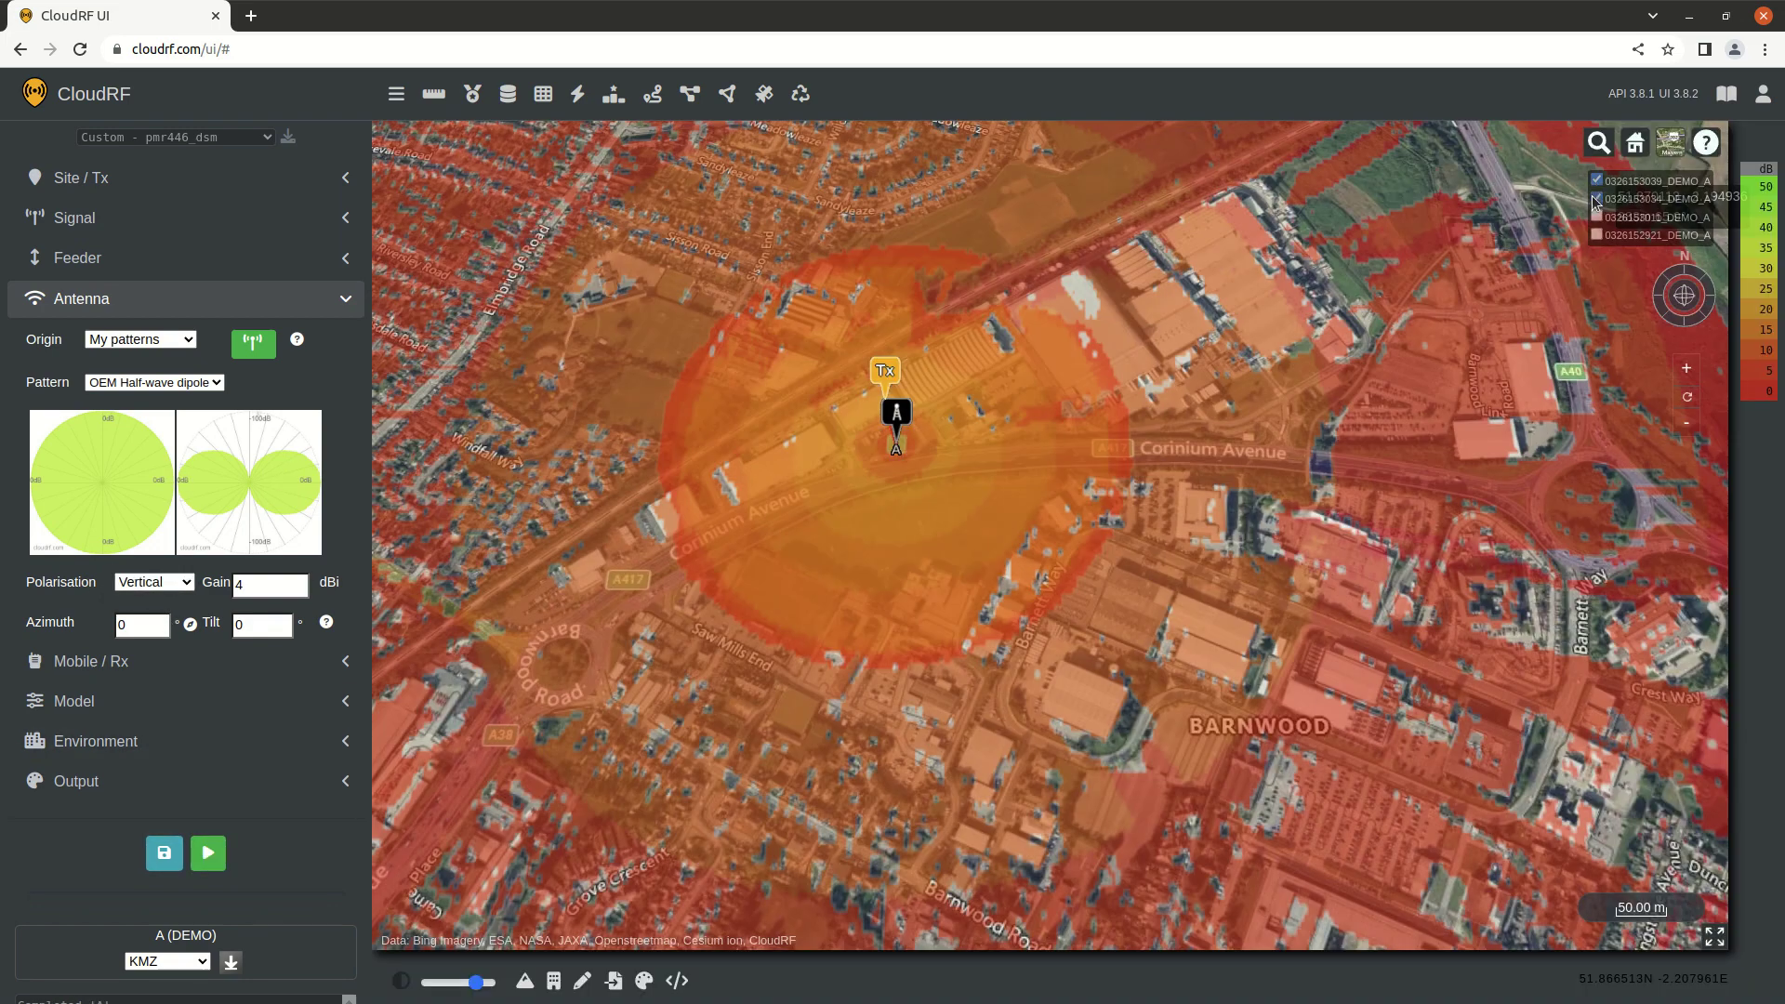
{"action": "left_click", "coordinate": [1597, 198]}
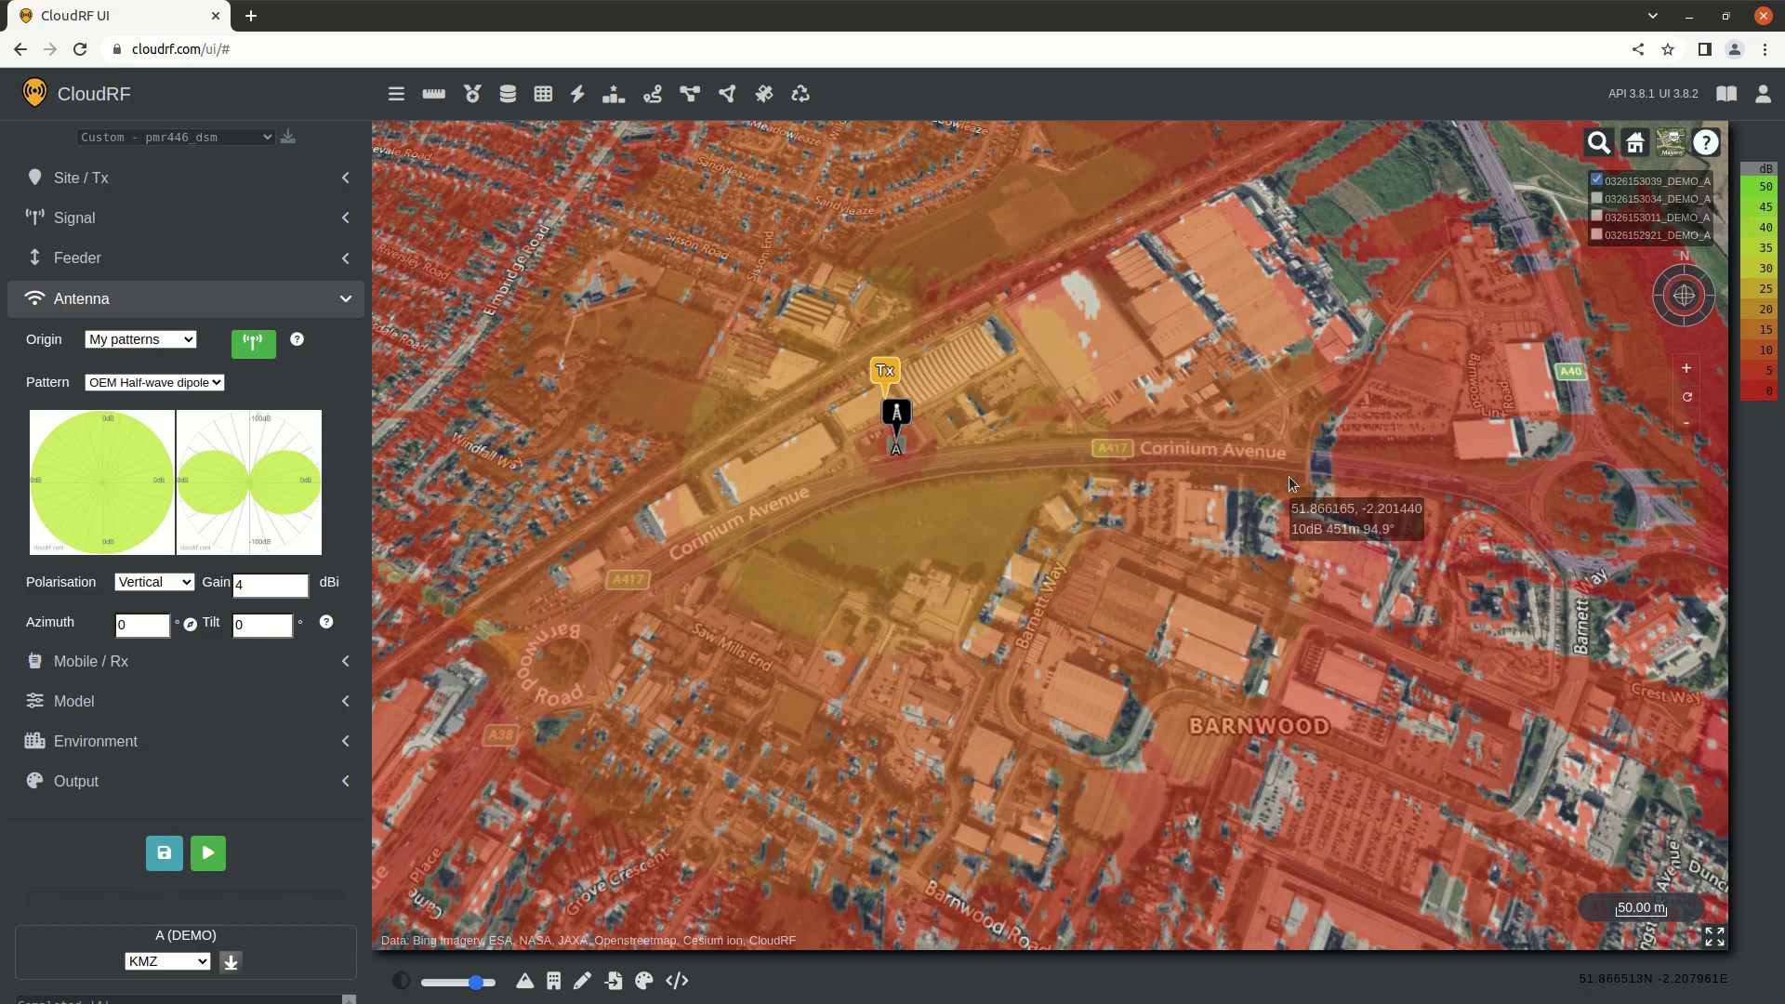
{"action": "scroll", "coordinate": [1290, 488], "scroll_direction": "down", "scroll_amount": 2}
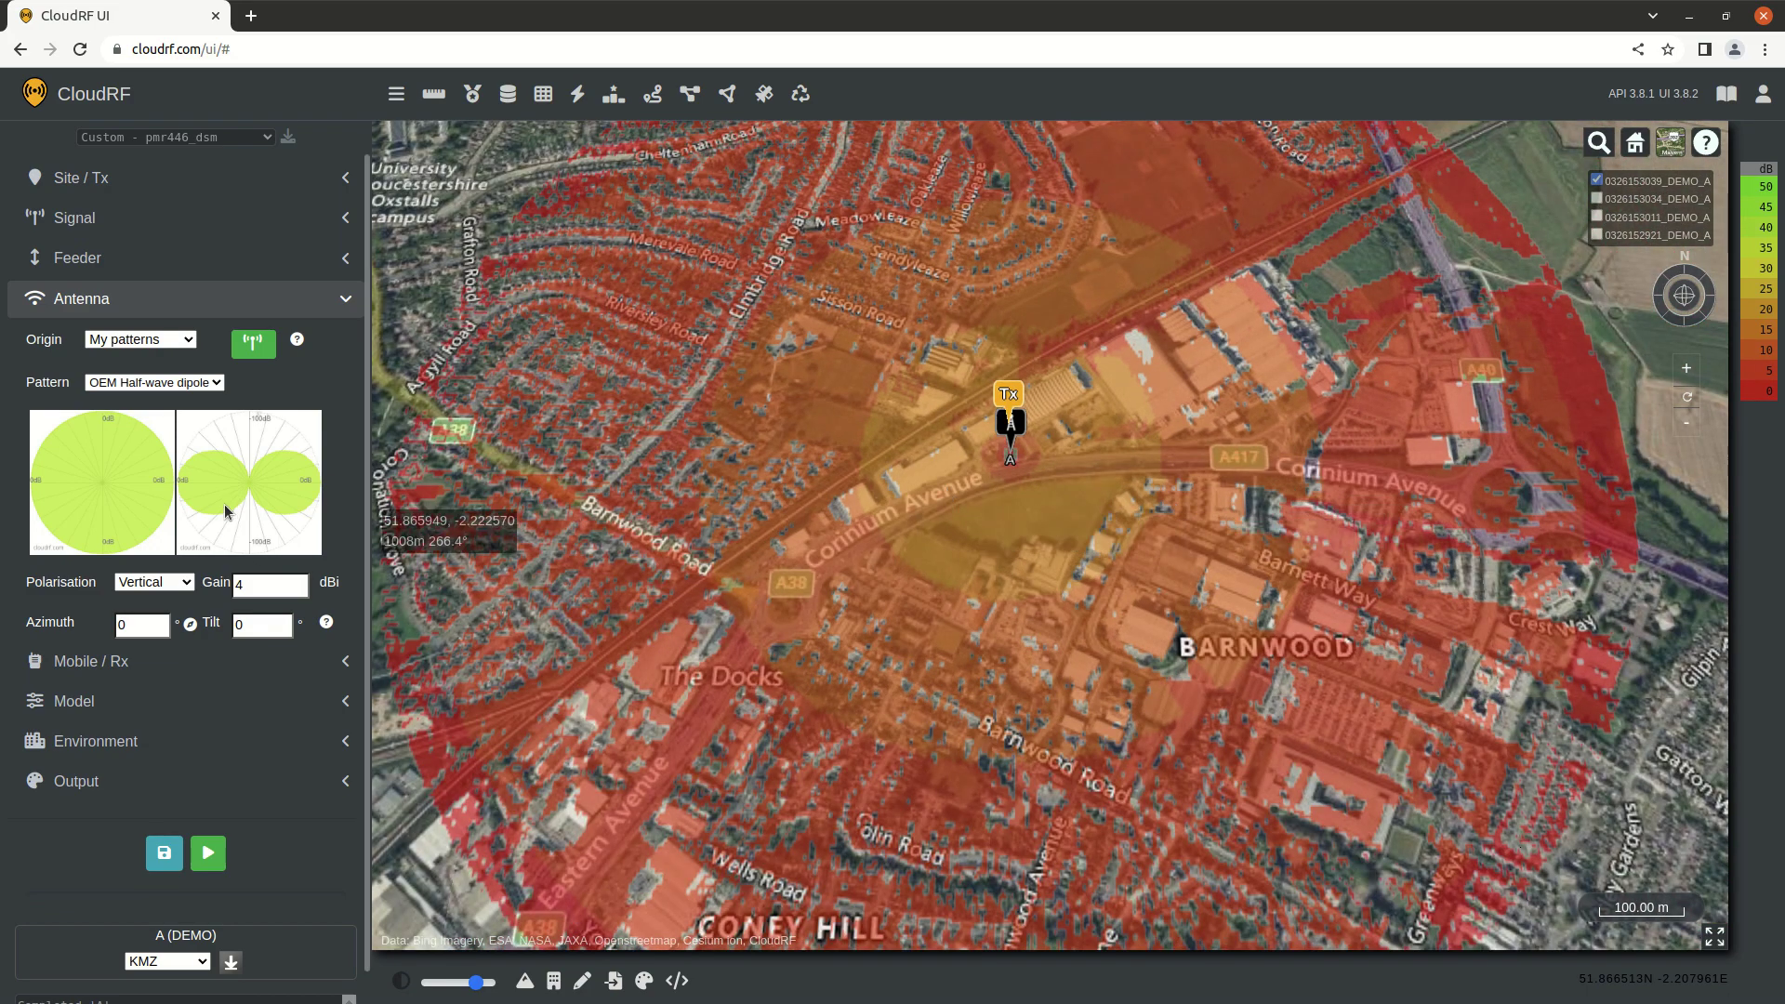
{"action": "scroll", "coordinate": [991, 467], "scroll_direction": "up", "scroll_amount": 5}
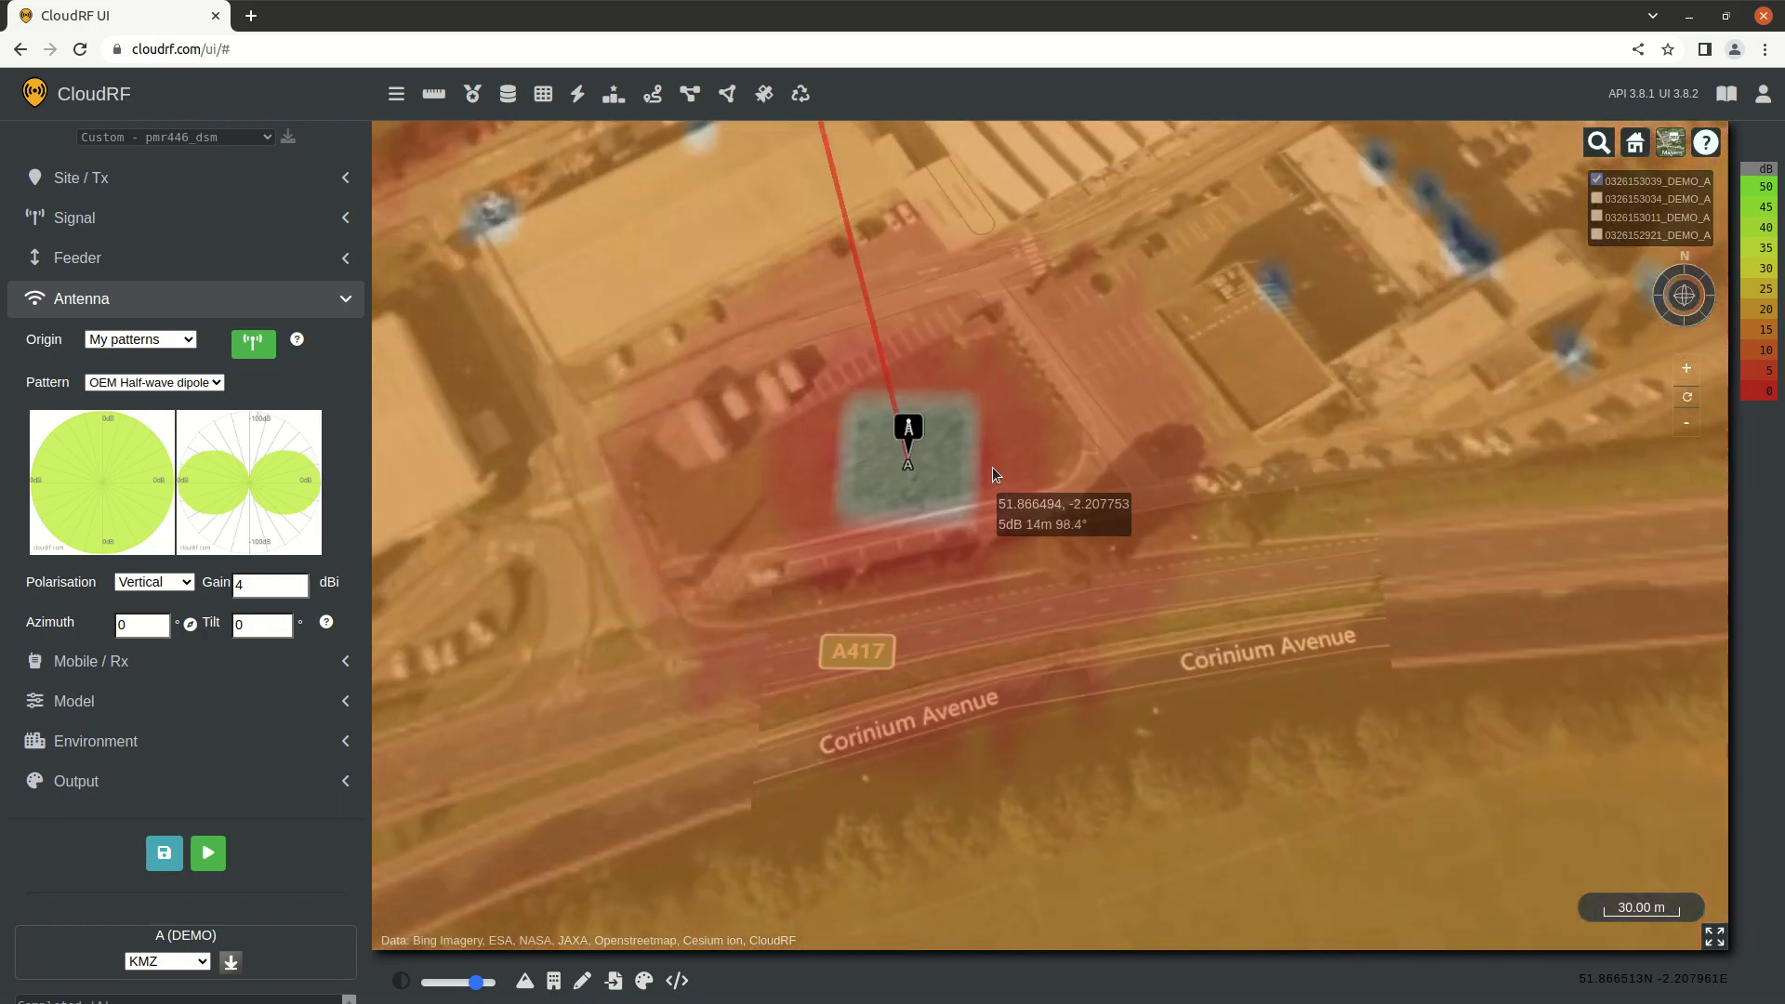
{"action": "scroll", "coordinate": [993, 467], "scroll_direction": "down", "scroll_amount": 5}
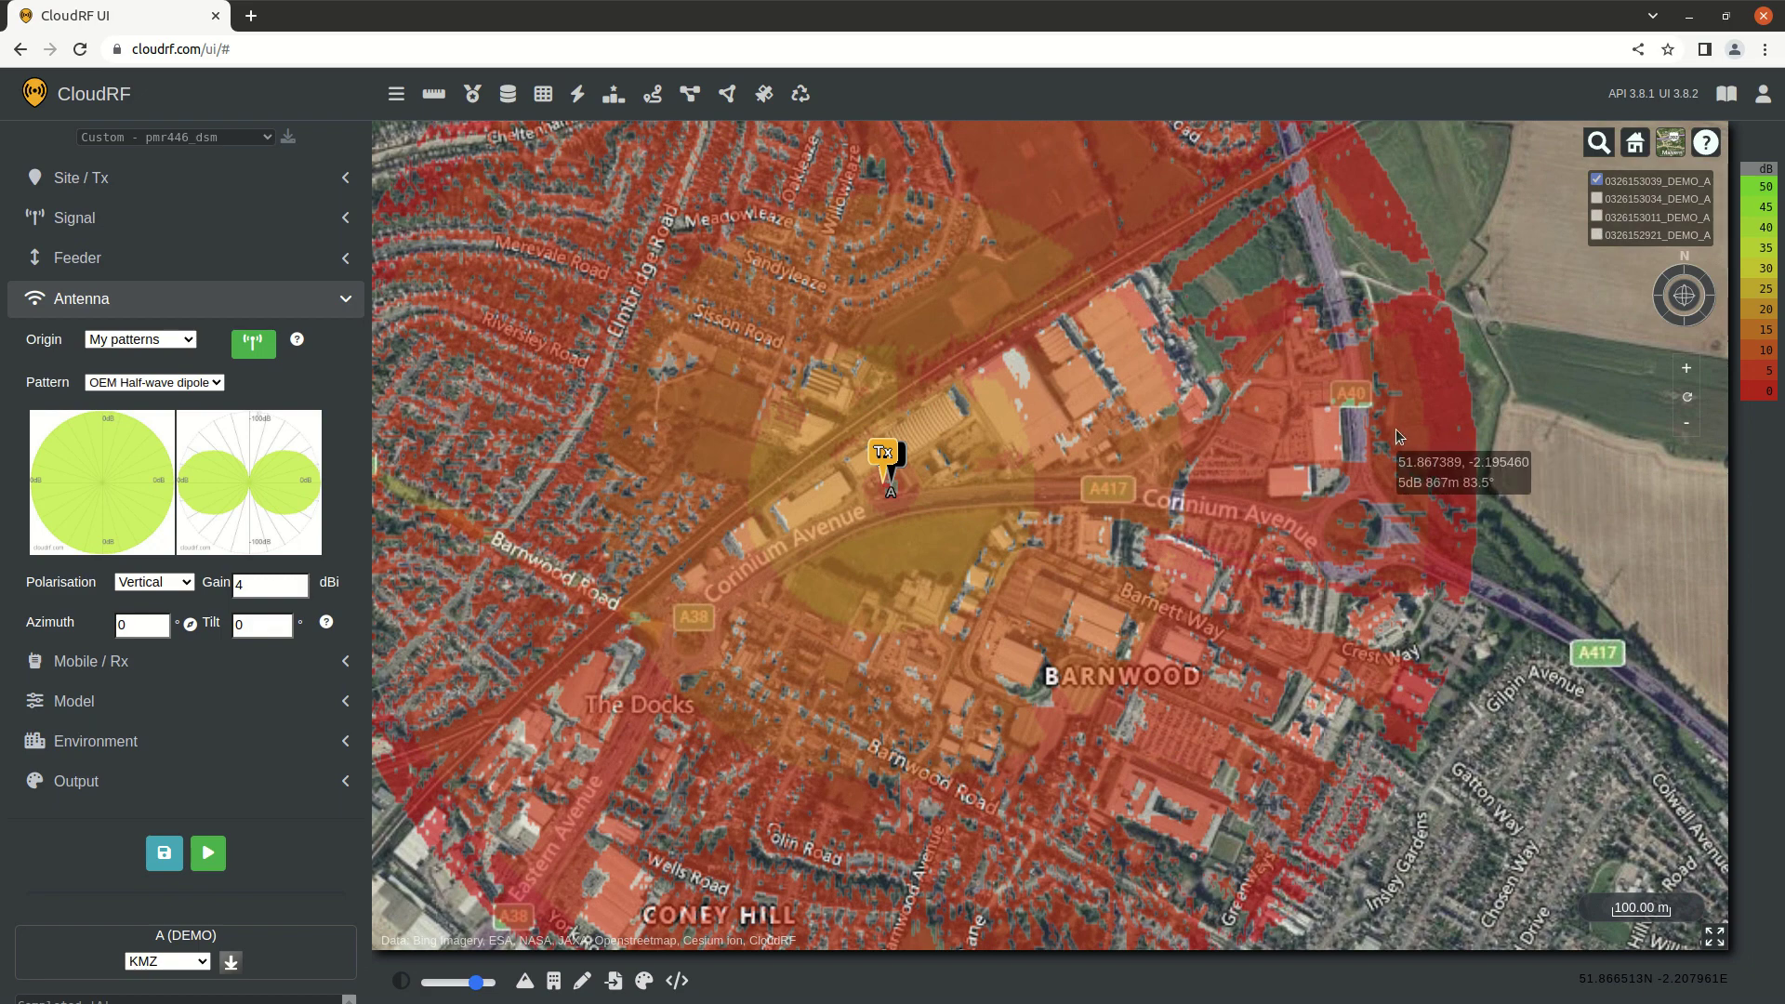
{"action": "left_click_drag", "start_coordinate": [796, 493], "coordinate": [1038, 587]}
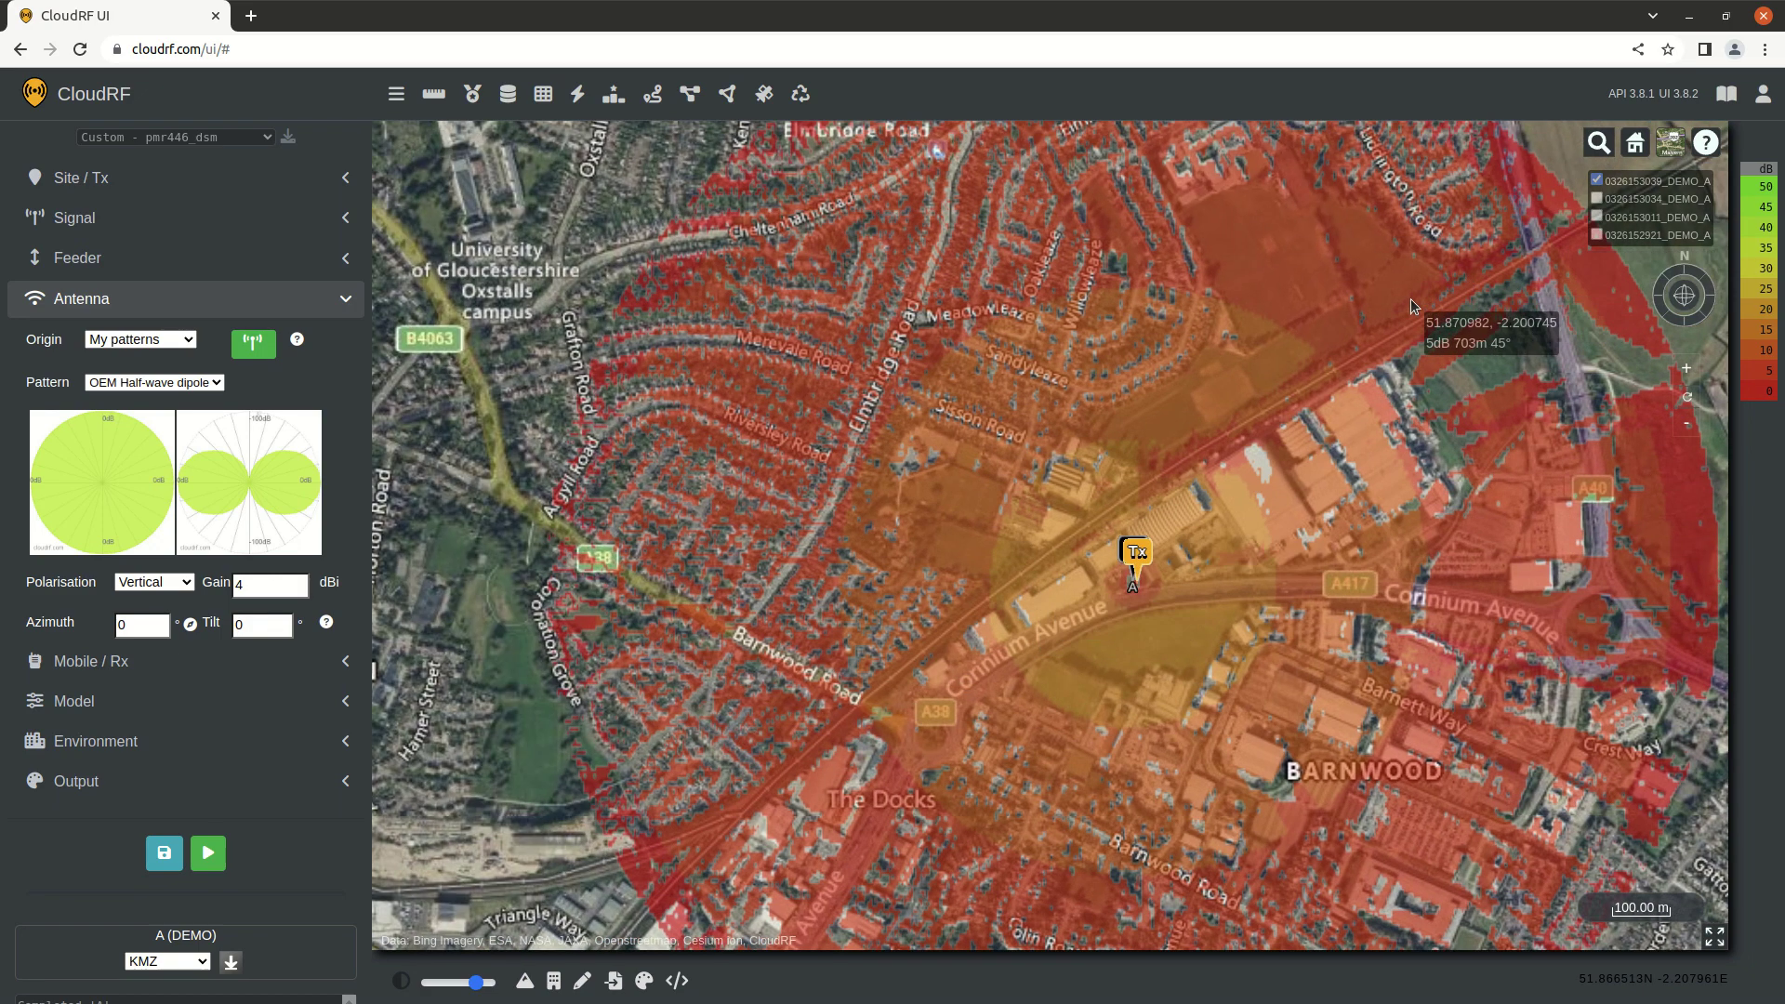
- Examine the coverage around the transmitter, and search the antenna database for tarana
{"action": "scroll", "coordinate": [1323, 587], "scroll_direction": "up", "scroll_amount": 5}
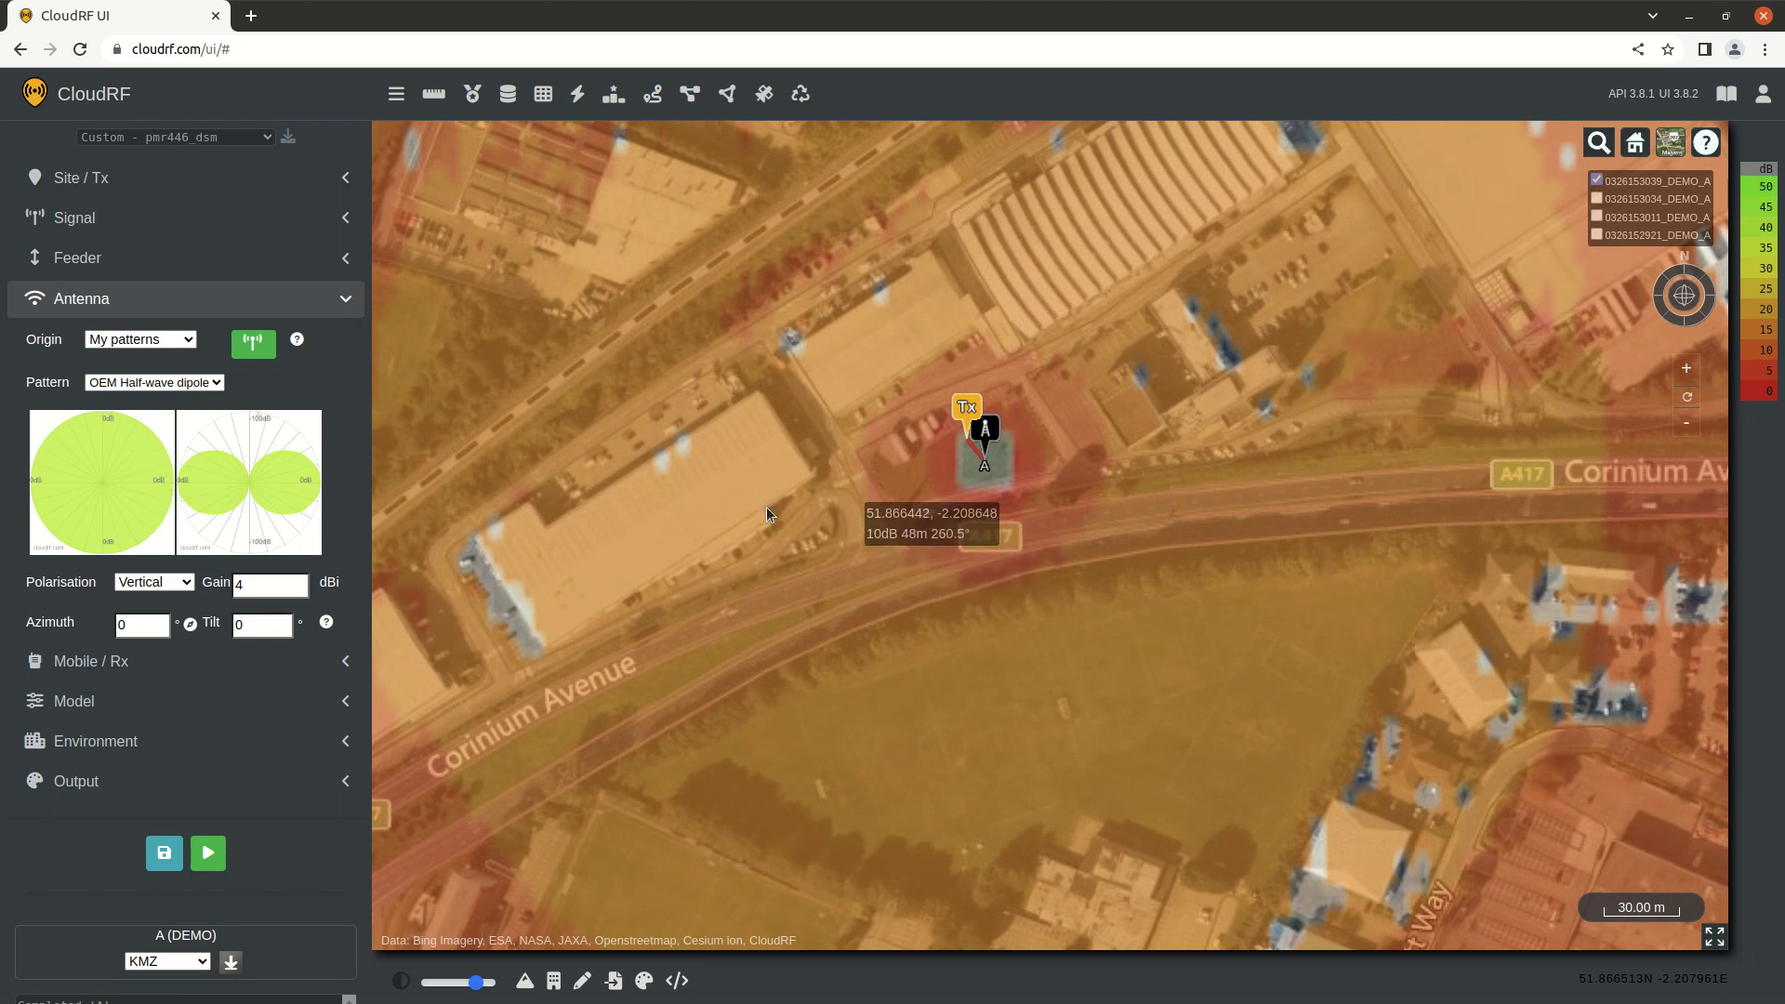
{"action": "scroll", "coordinate": [1024, 494], "scroll_direction": "down", "scroll_amount": 2}
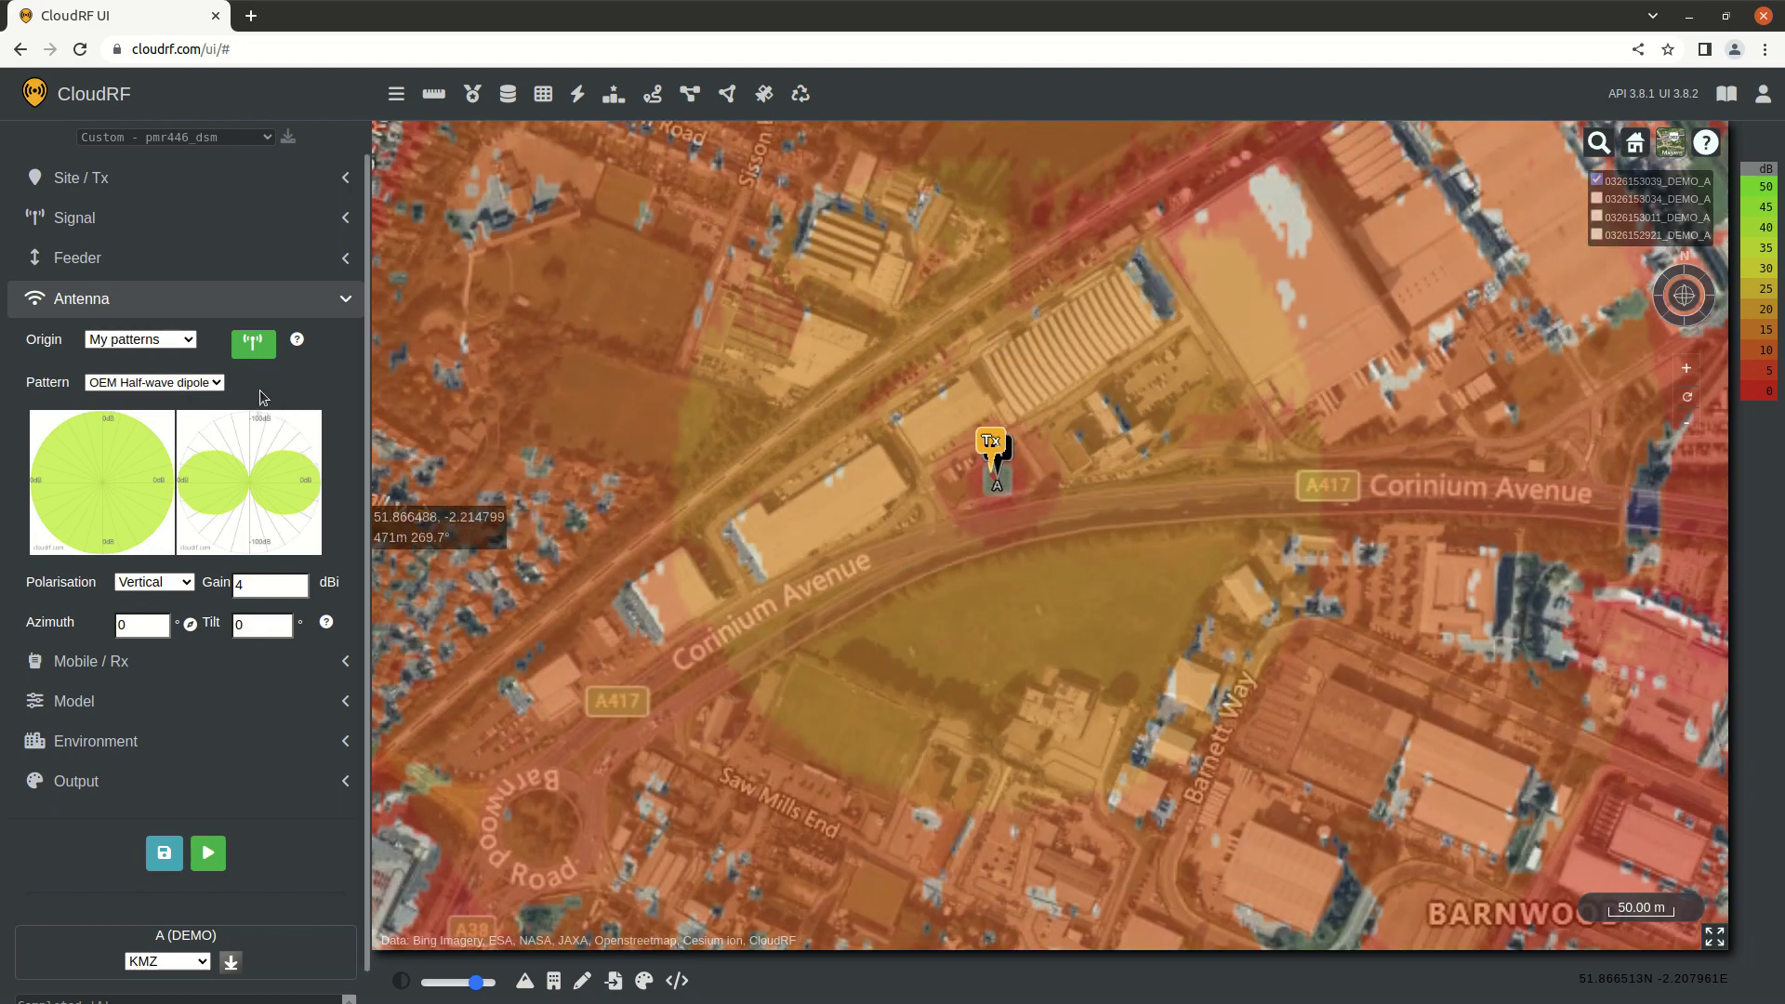
{"action": "left_click", "coordinate": [253, 346]}
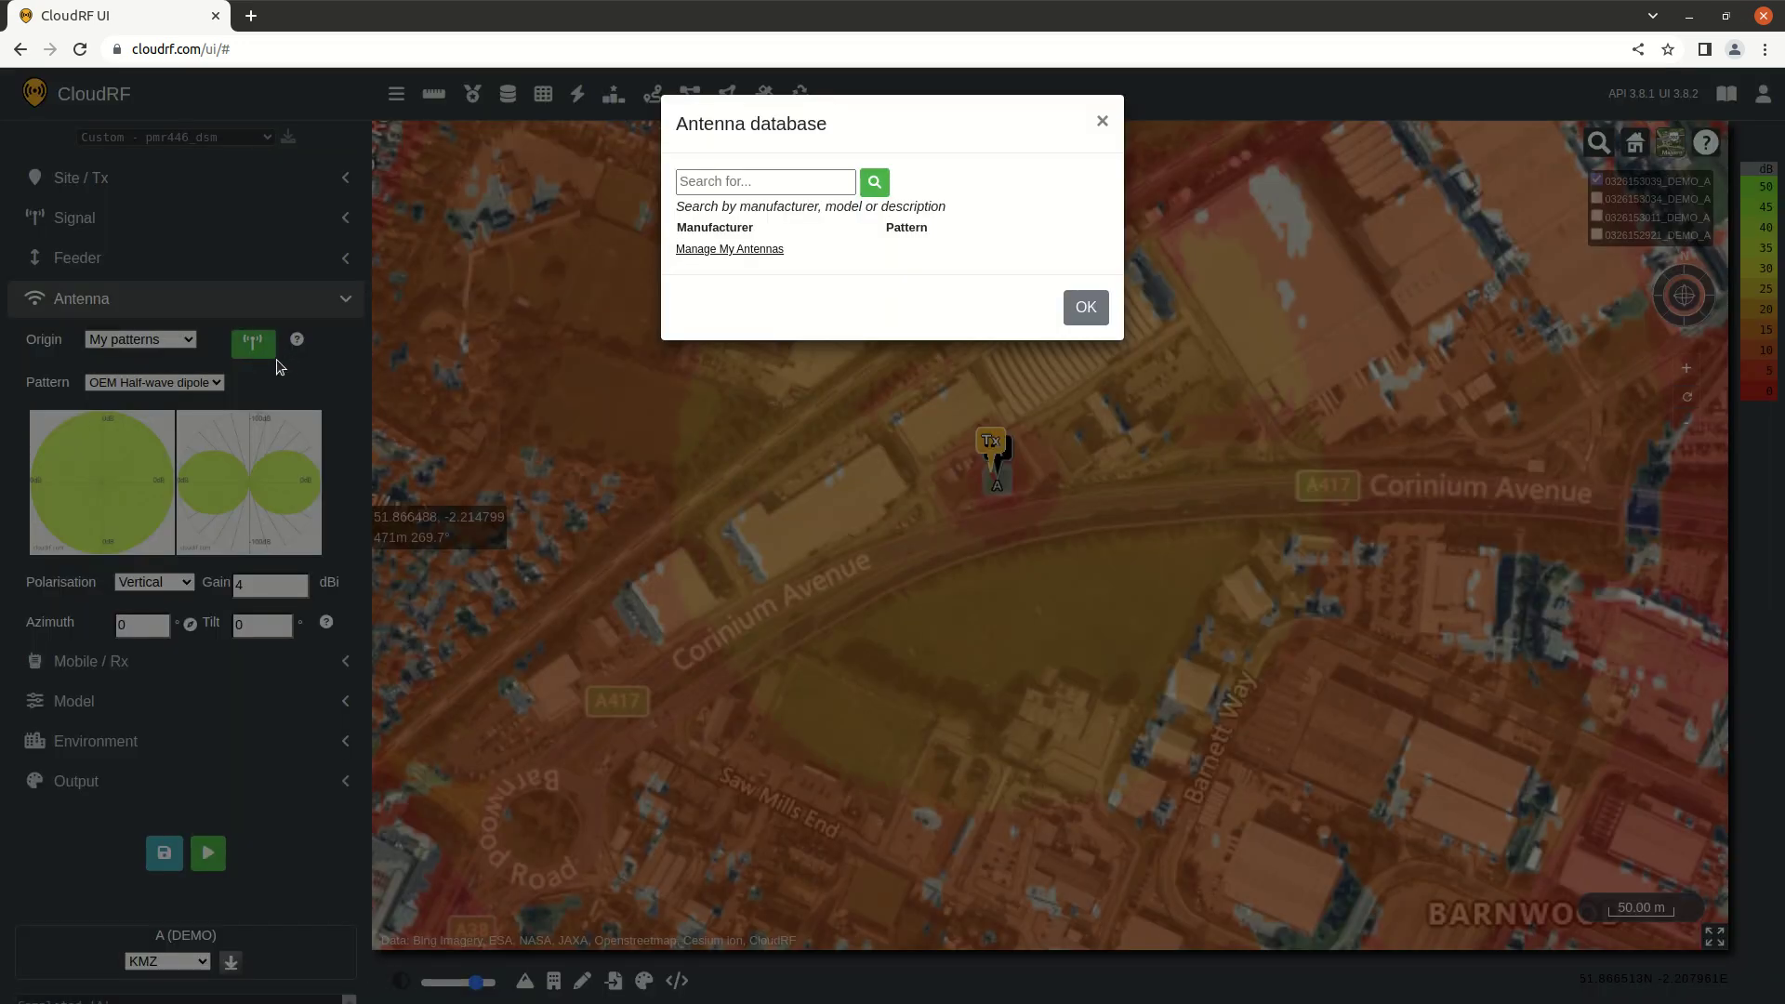
{"action": "left_click", "coordinate": [740, 183]}
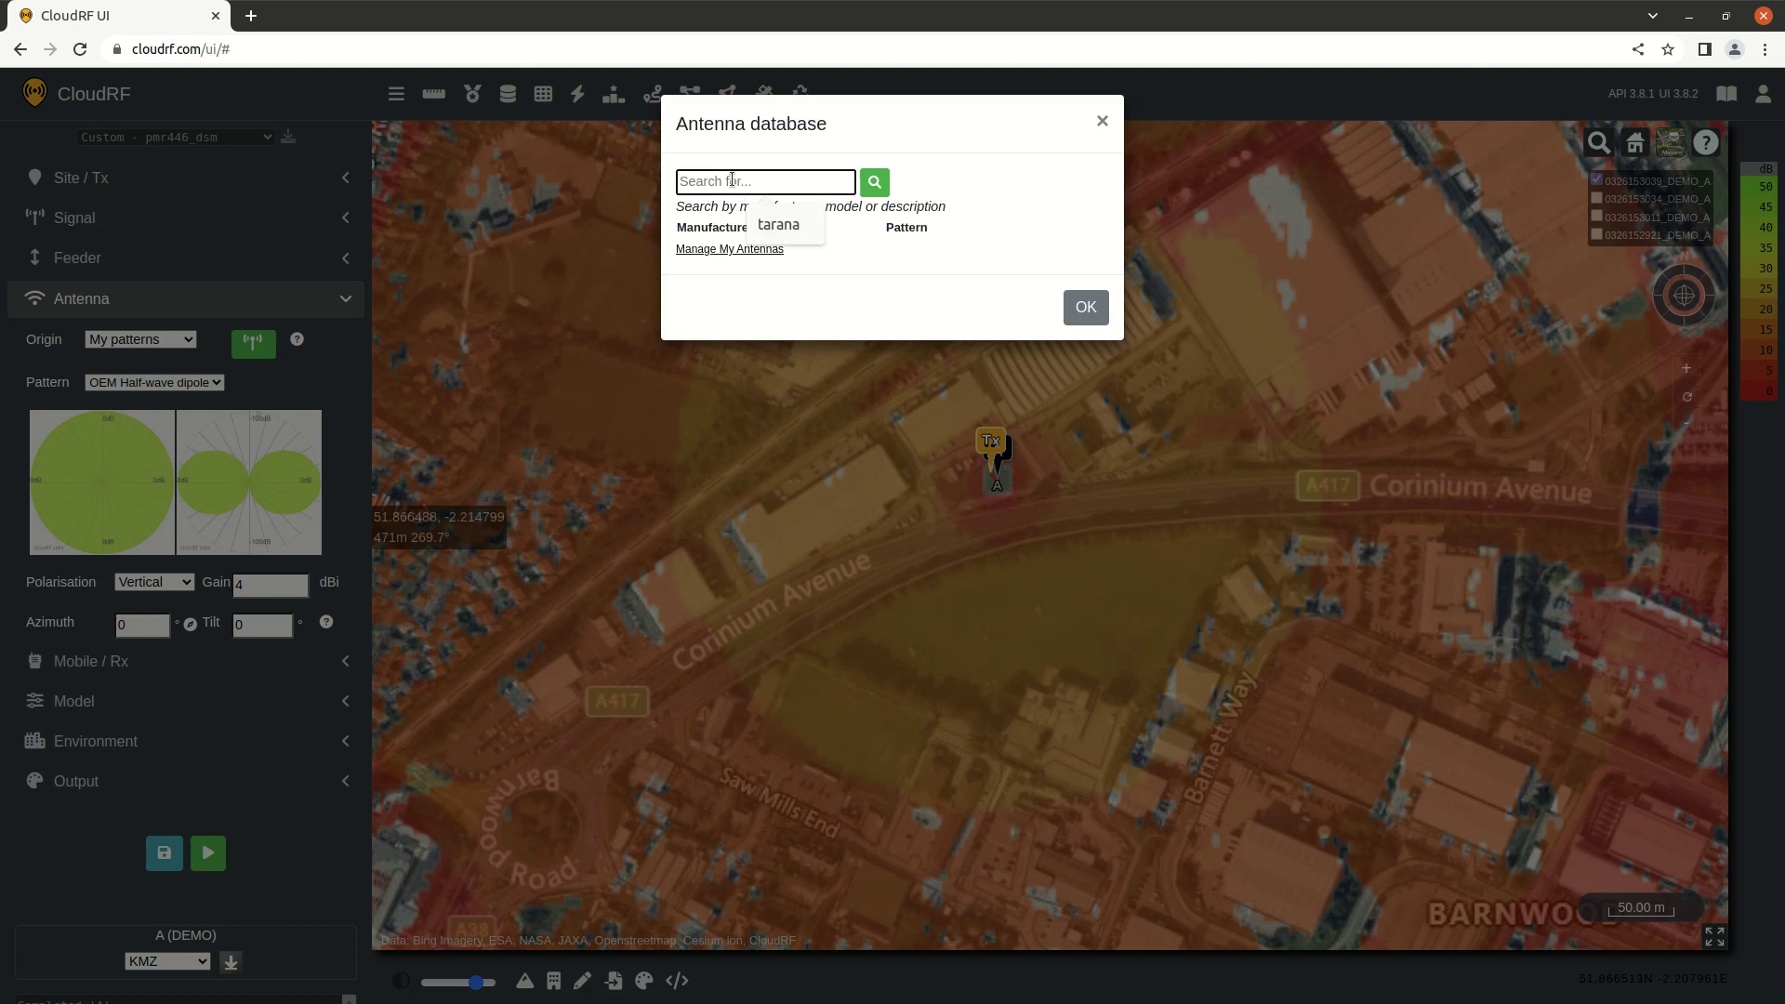
{"action": "type", "text": "tarana"}
{"action": "left_click", "coordinate": [876, 183]}
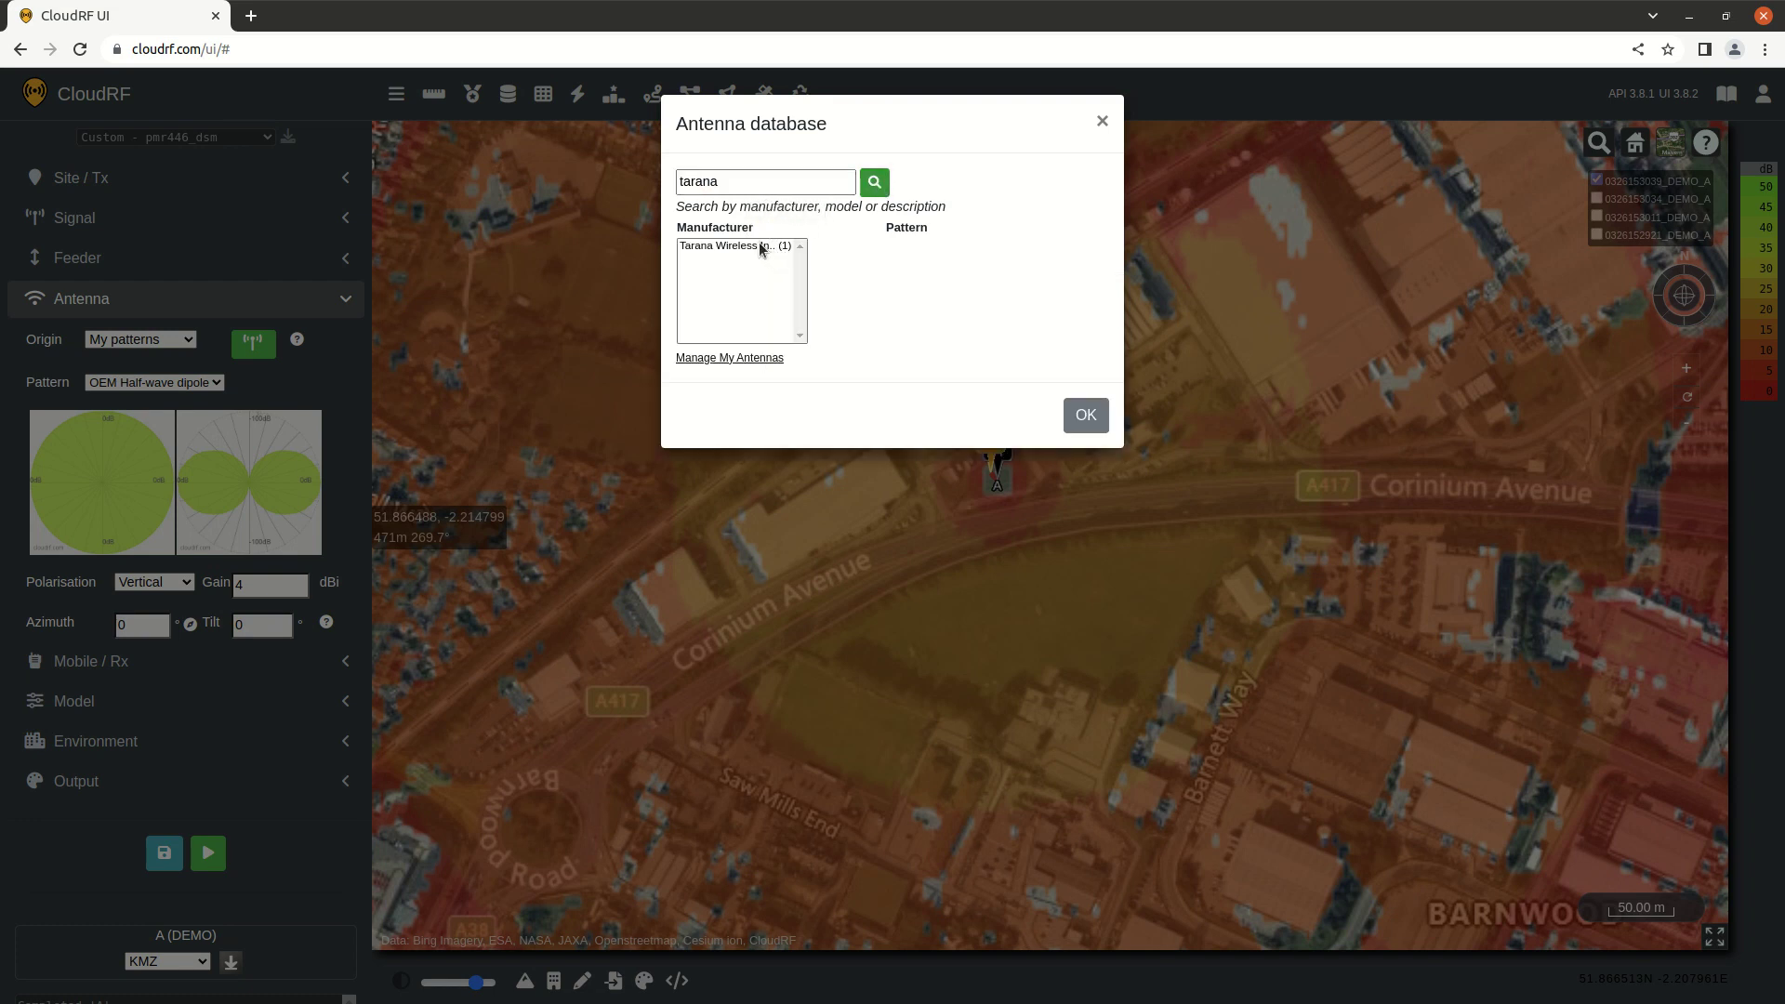
- Add the Tarana Wireless pattern TARANA_BN_3GHZ.ADF to the personal pattern list and close the antenna database
{"action": "left_click", "coordinate": [759, 245]}
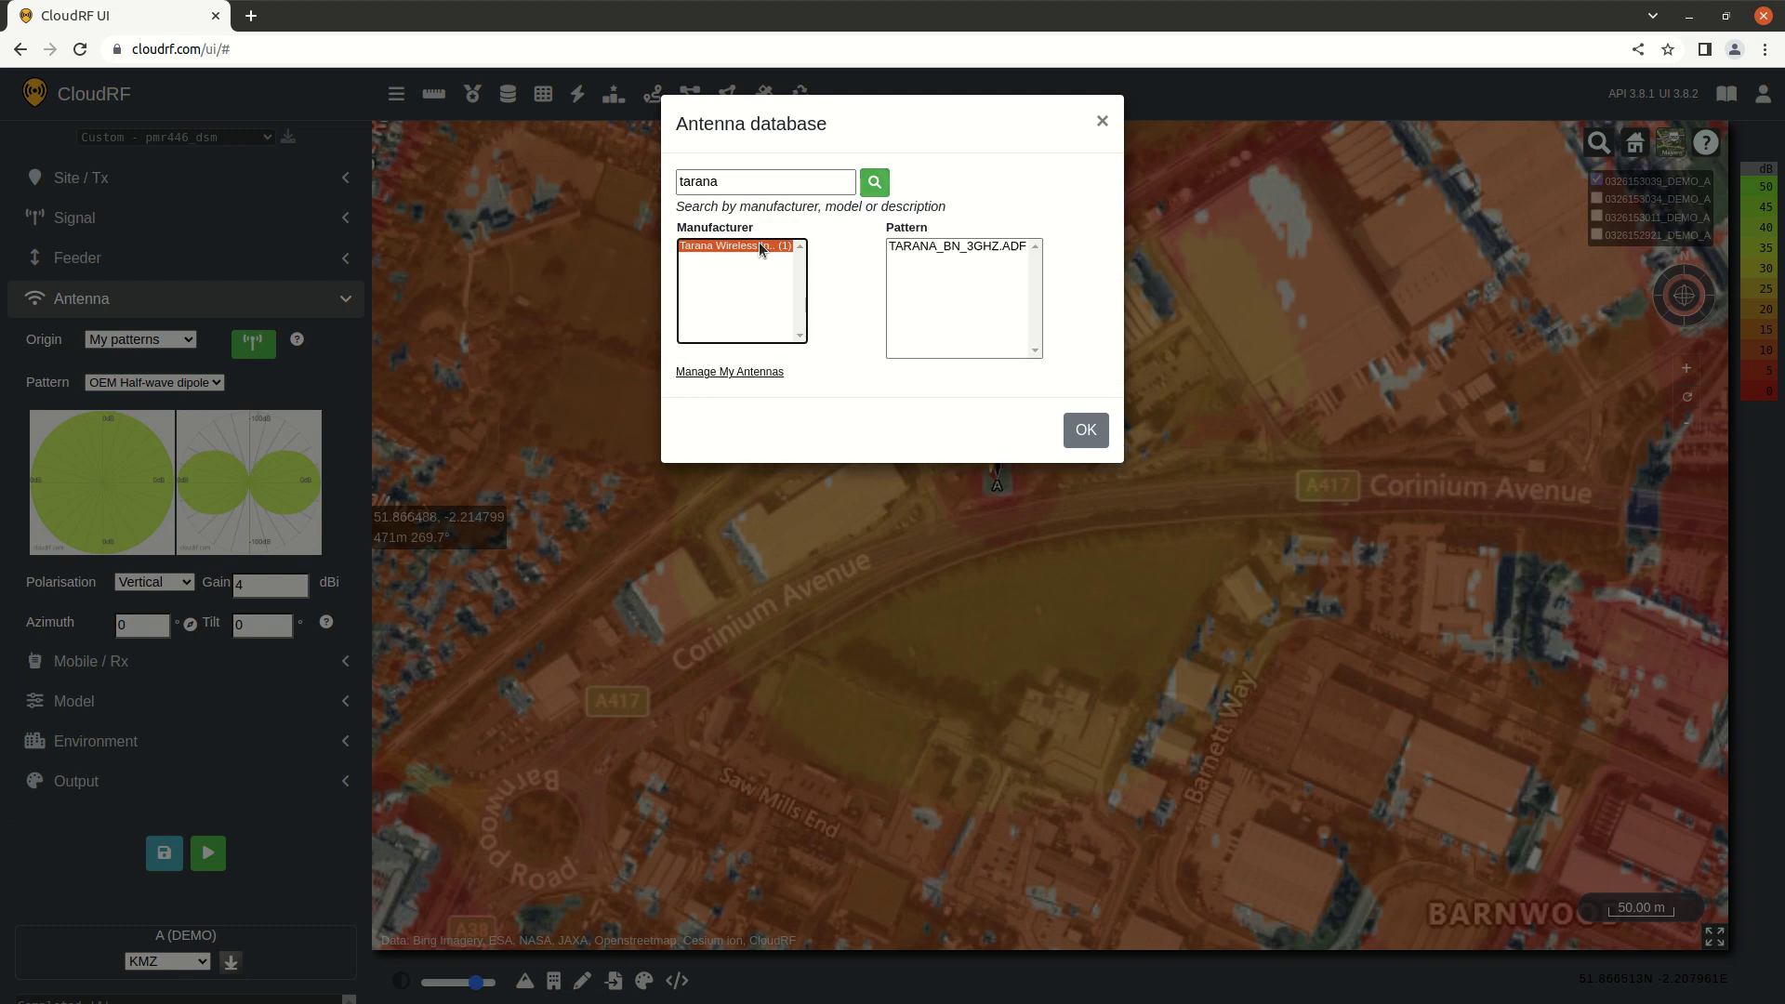
{"action": "left_click", "coordinate": [926, 247]}
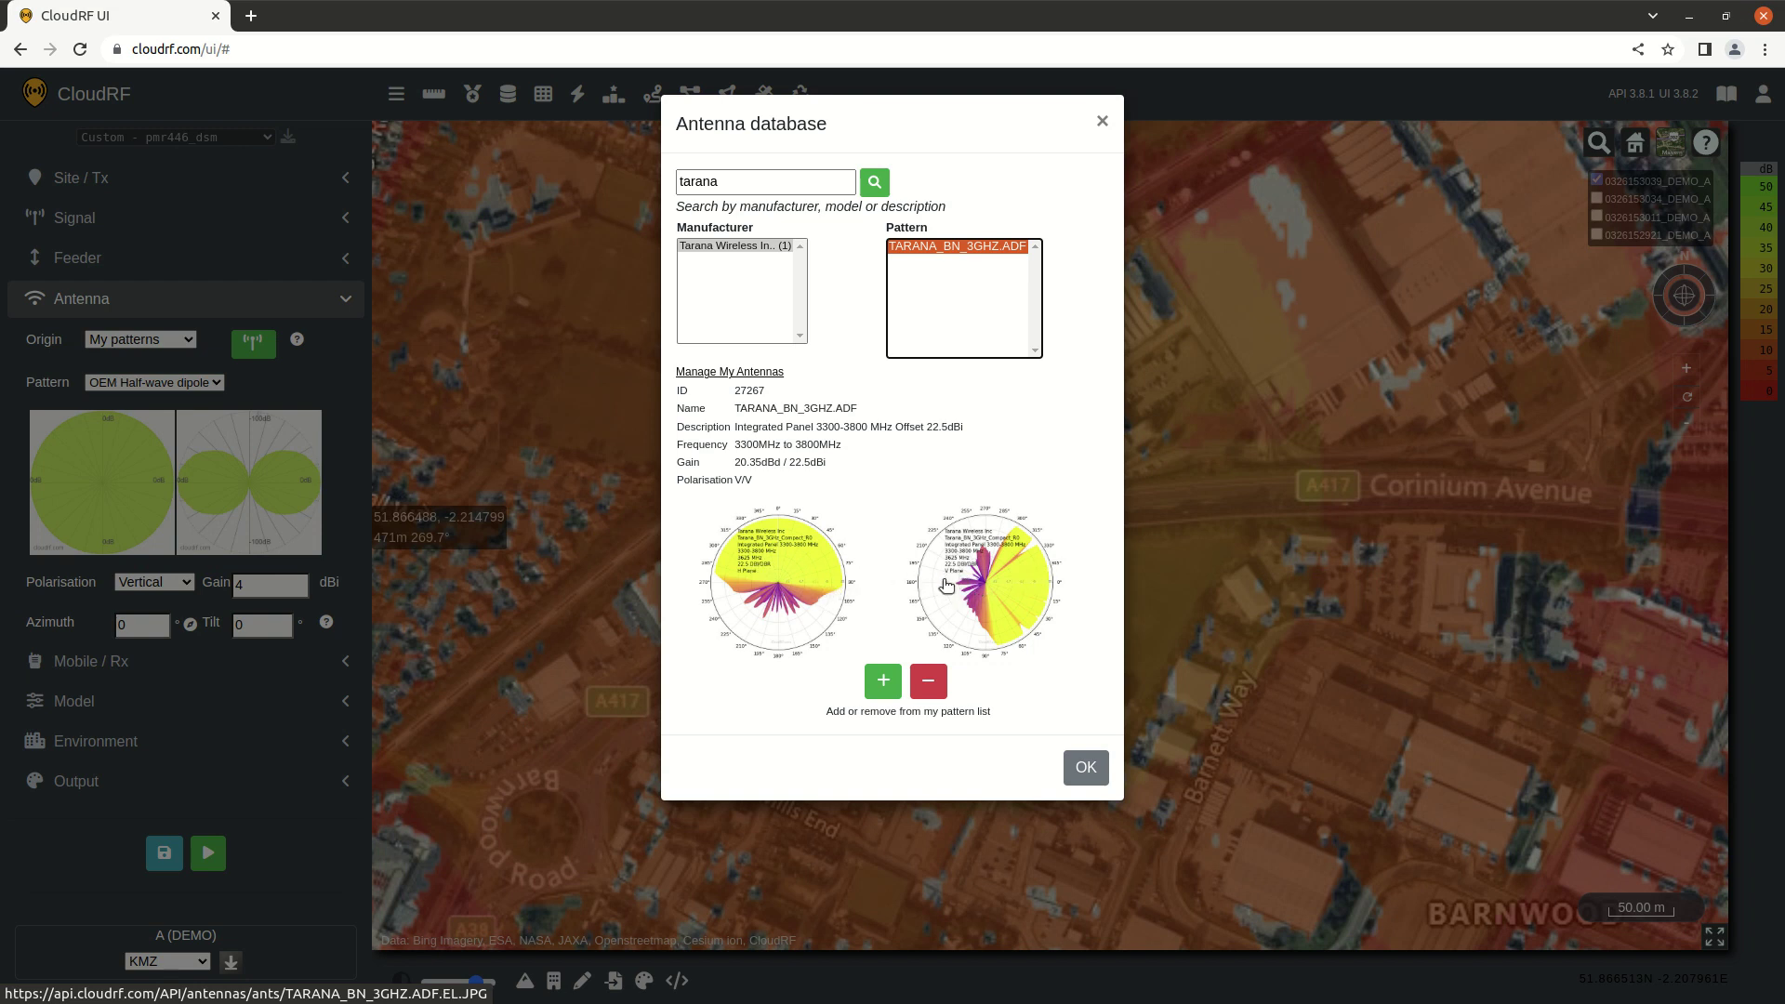
{"action": "left_click", "coordinate": [883, 683]}
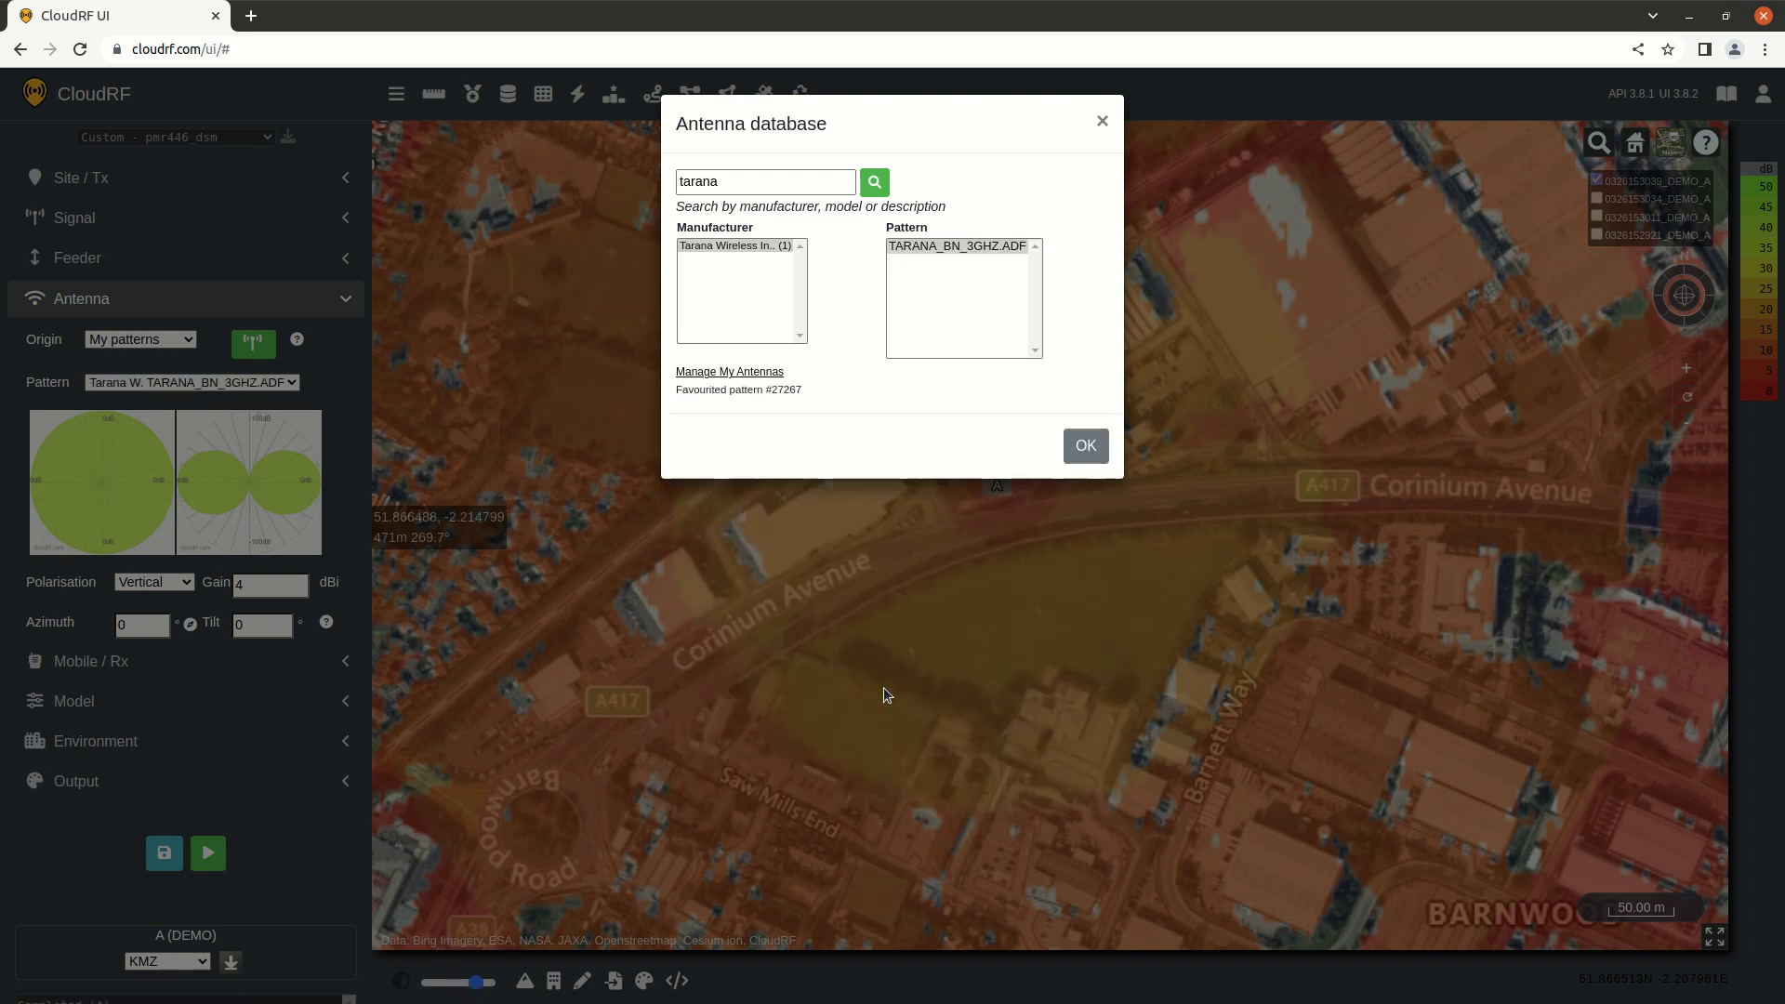
{"action": "left_click_drag", "start_coordinate": [676, 390], "coordinate": [817, 395]}
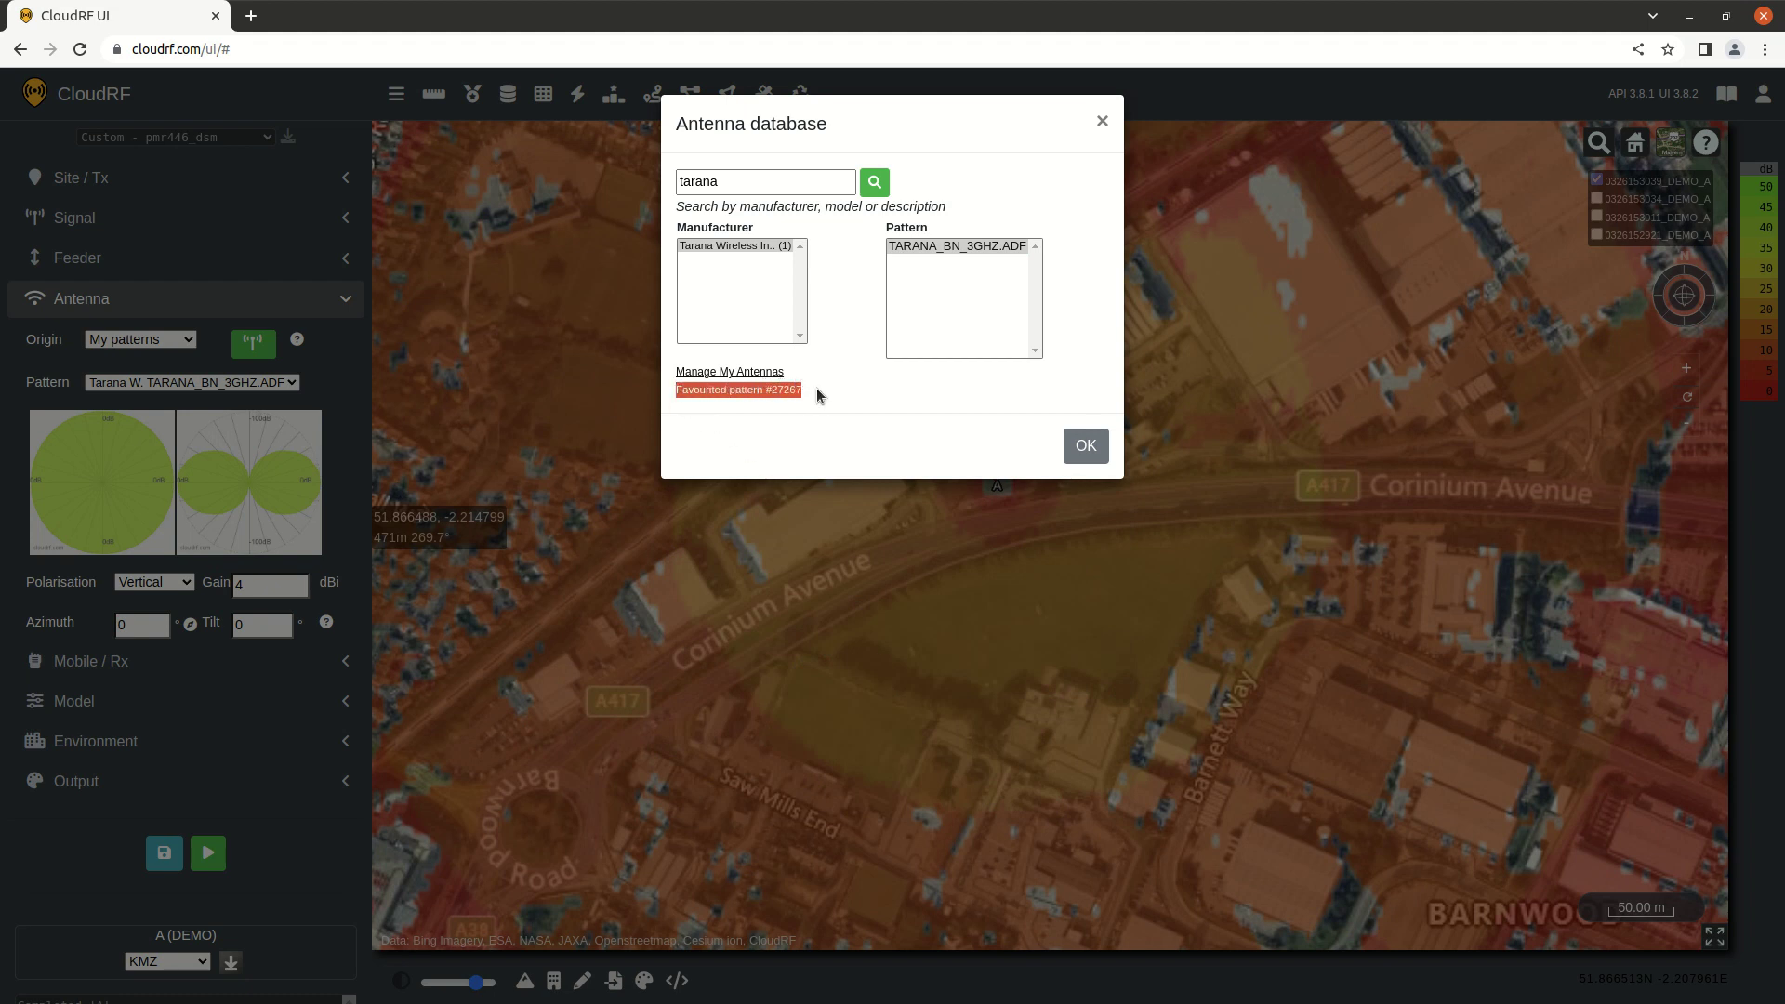
{"action": "left_click", "coordinate": [1085, 445]}
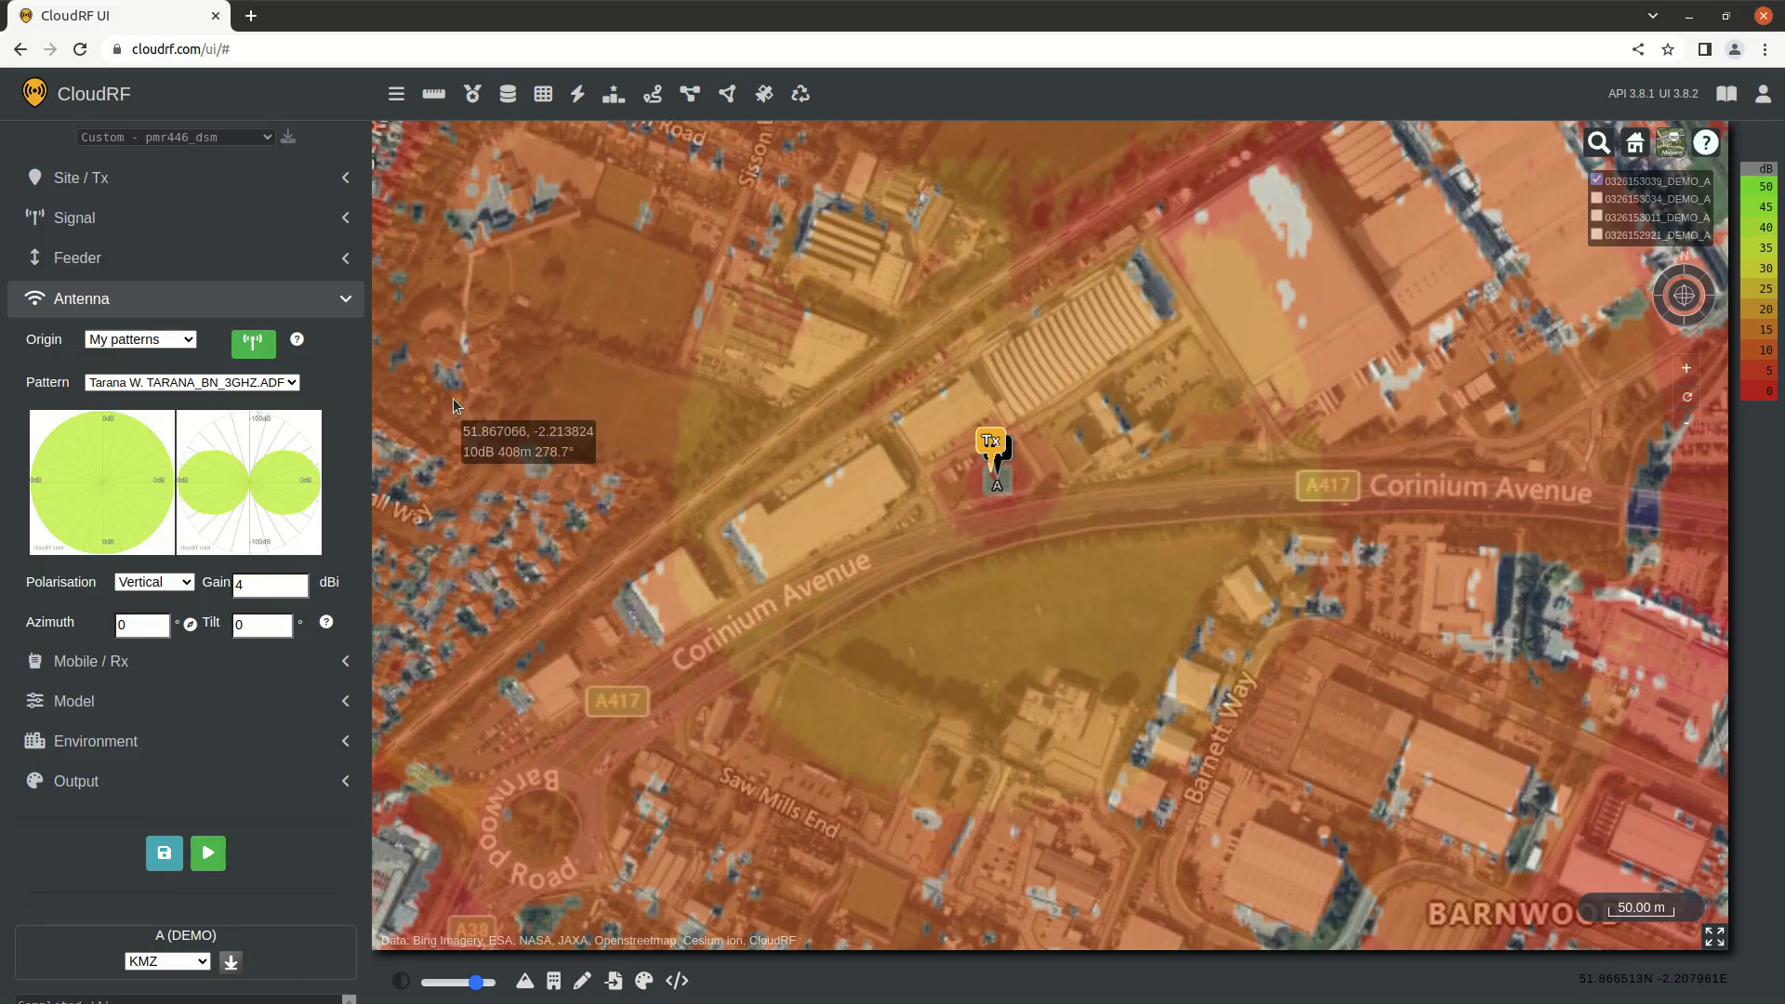
- Choose TARANA_BN_3GHZ.ADF as the antenna pattern and view its enlarged polar plots
{"action": "left_click", "coordinate": [206, 384]}
{"action": "left_click", "coordinate": [216, 417]}
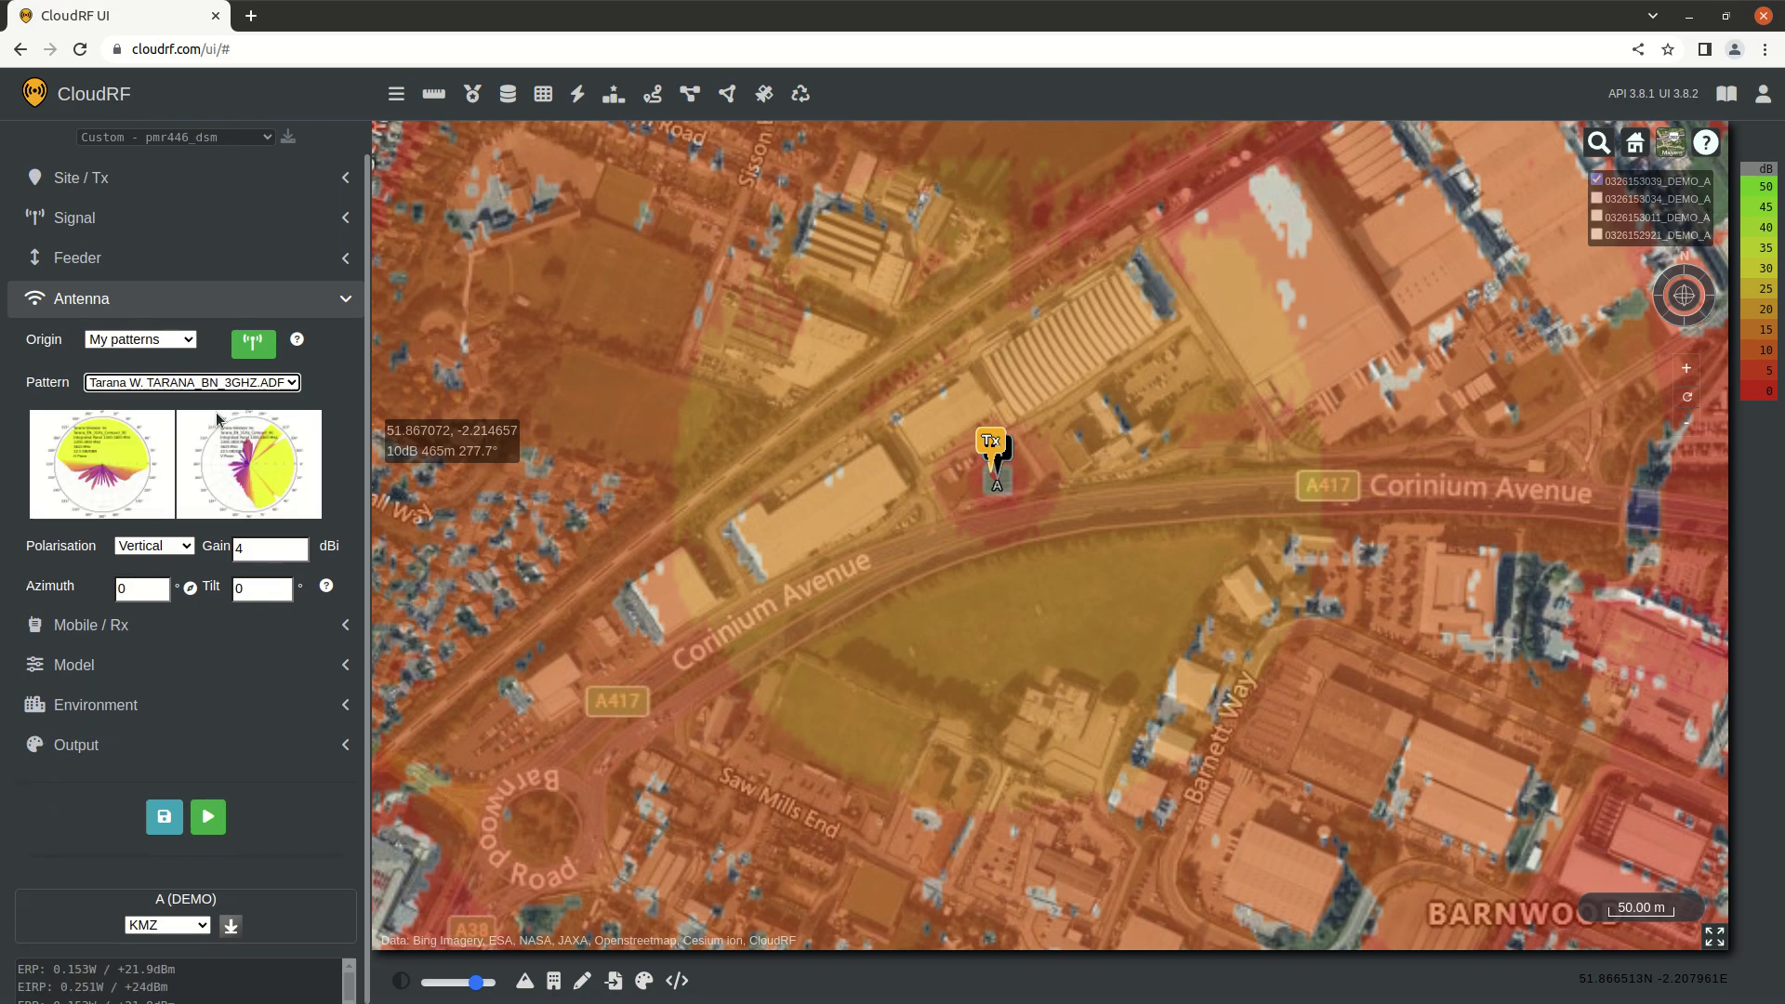
{"action": "left_click", "coordinate": [103, 465]}
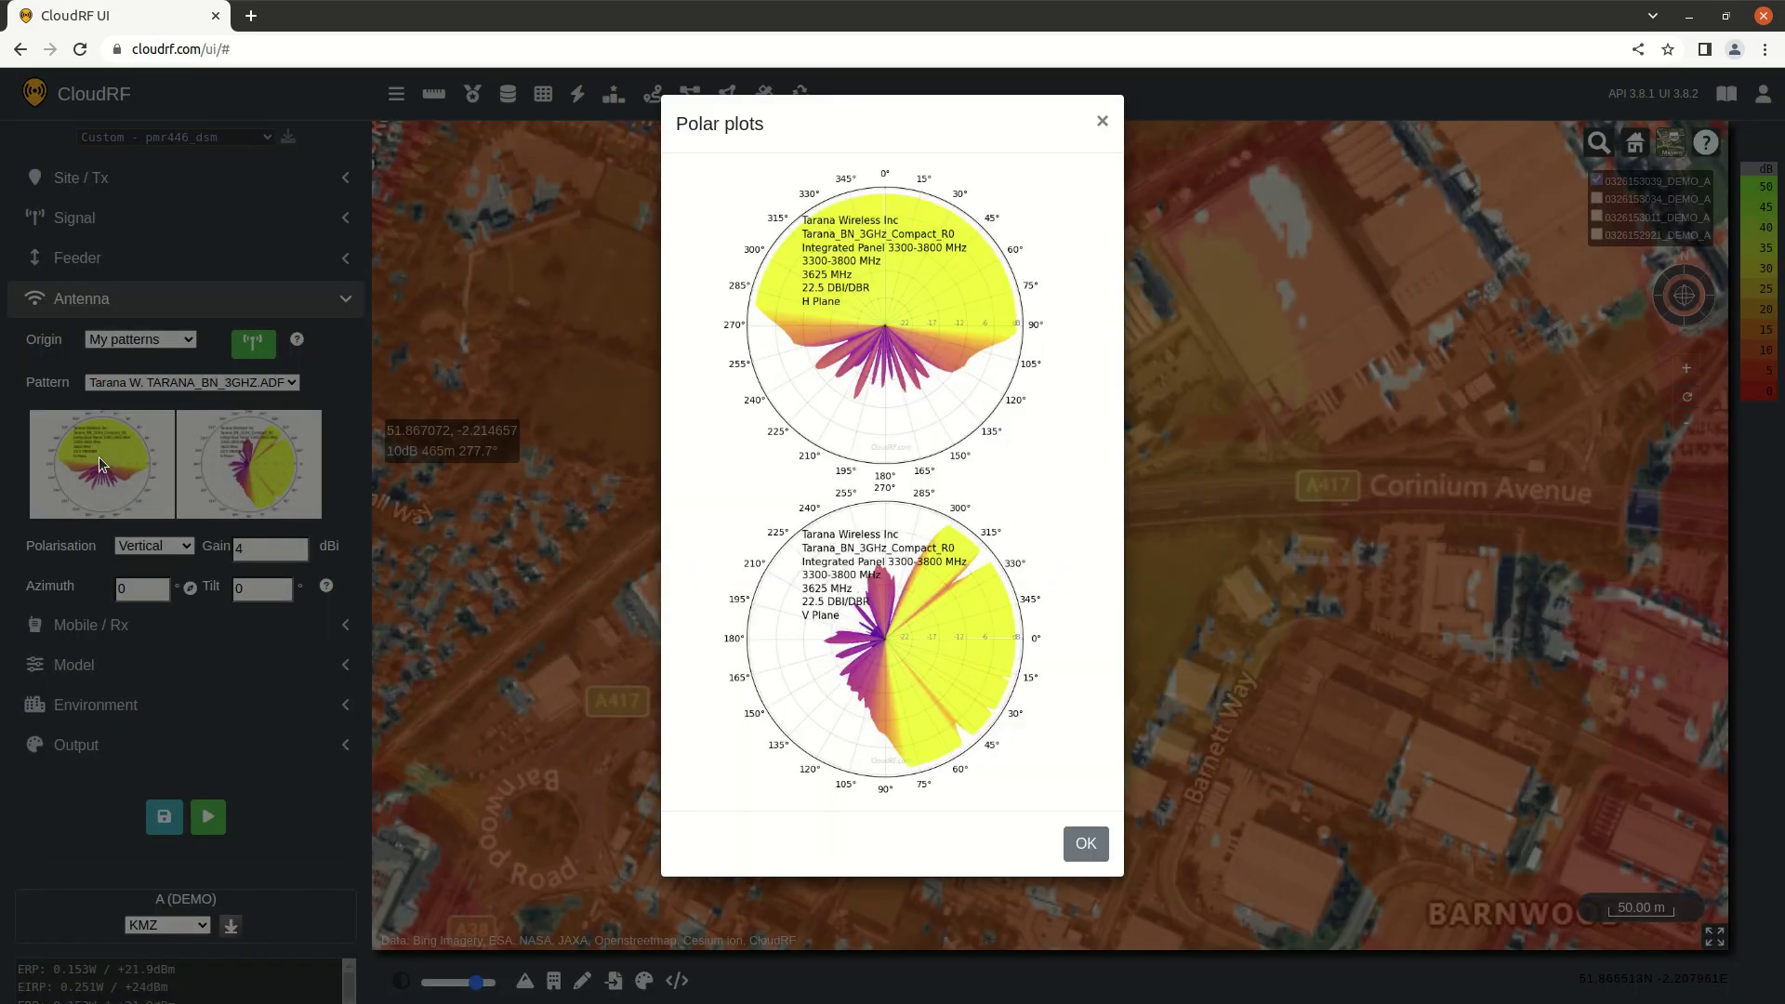
{"action": "left_click", "coordinate": [1085, 844]}
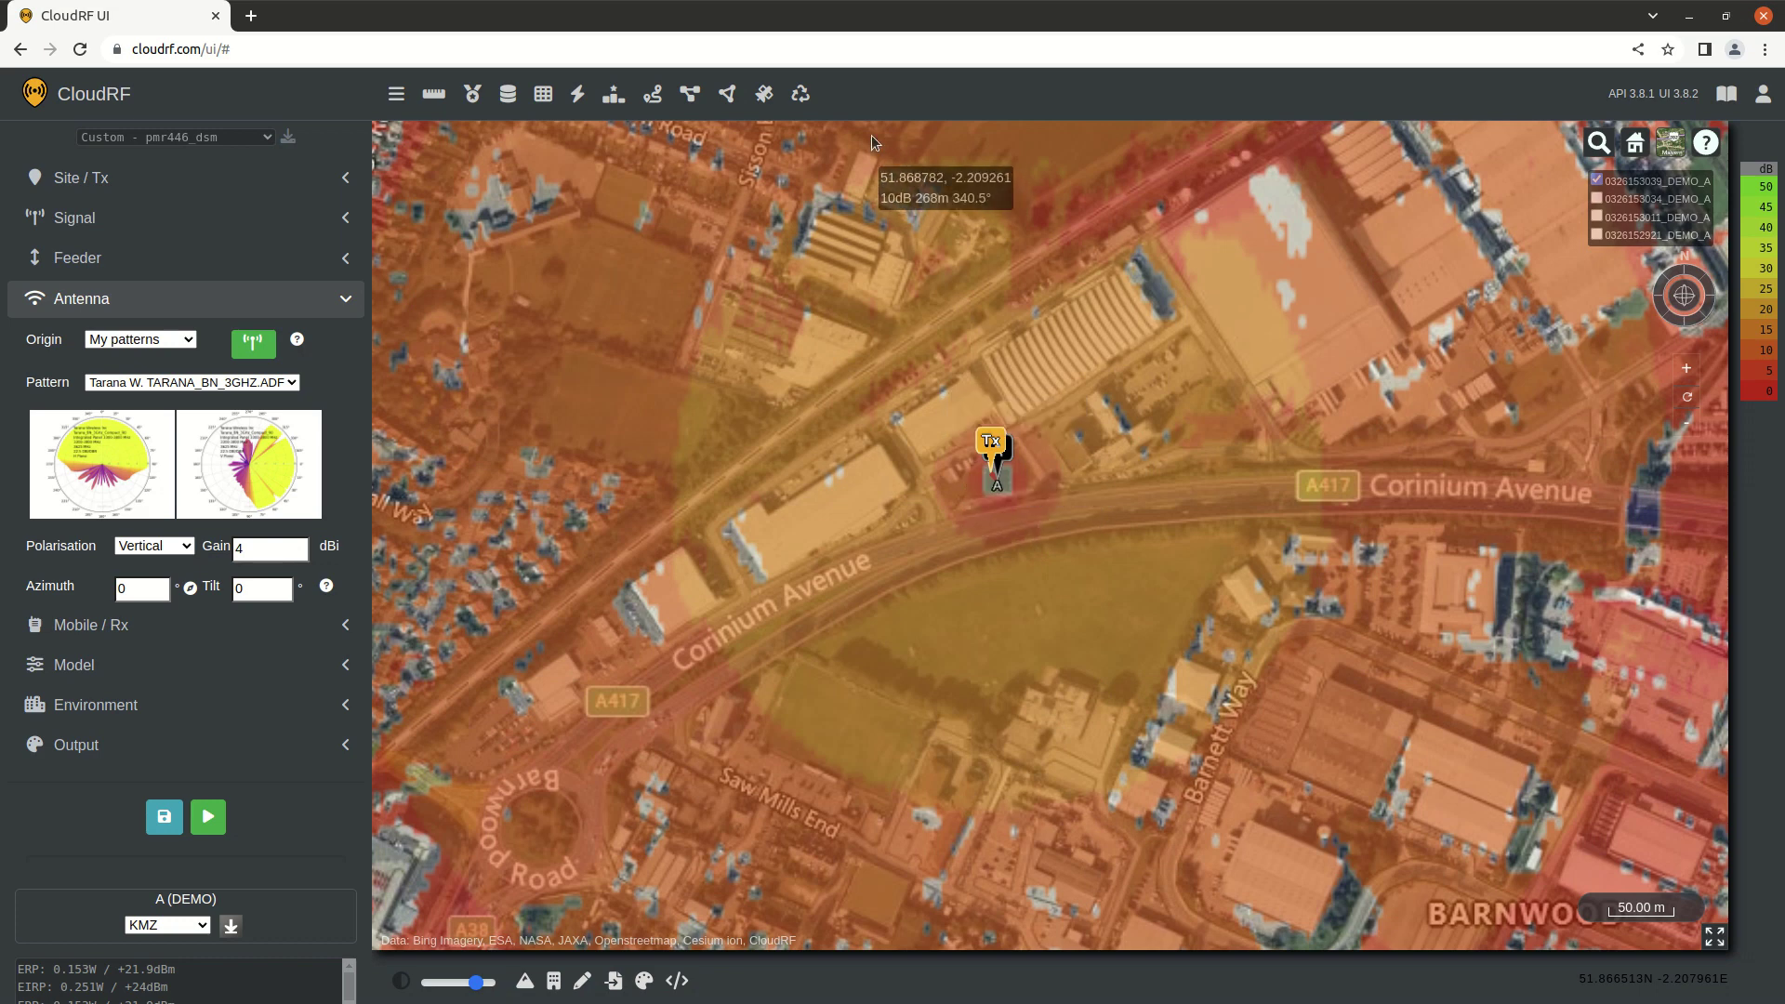
- Clear the old coverage layers from the map, and set the frequency to 3500 MHz and the antenna gain to 22 dBi
{"action": "scroll", "coordinate": [1069, 474], "scroll_direction": "up", "scroll_amount": 3}
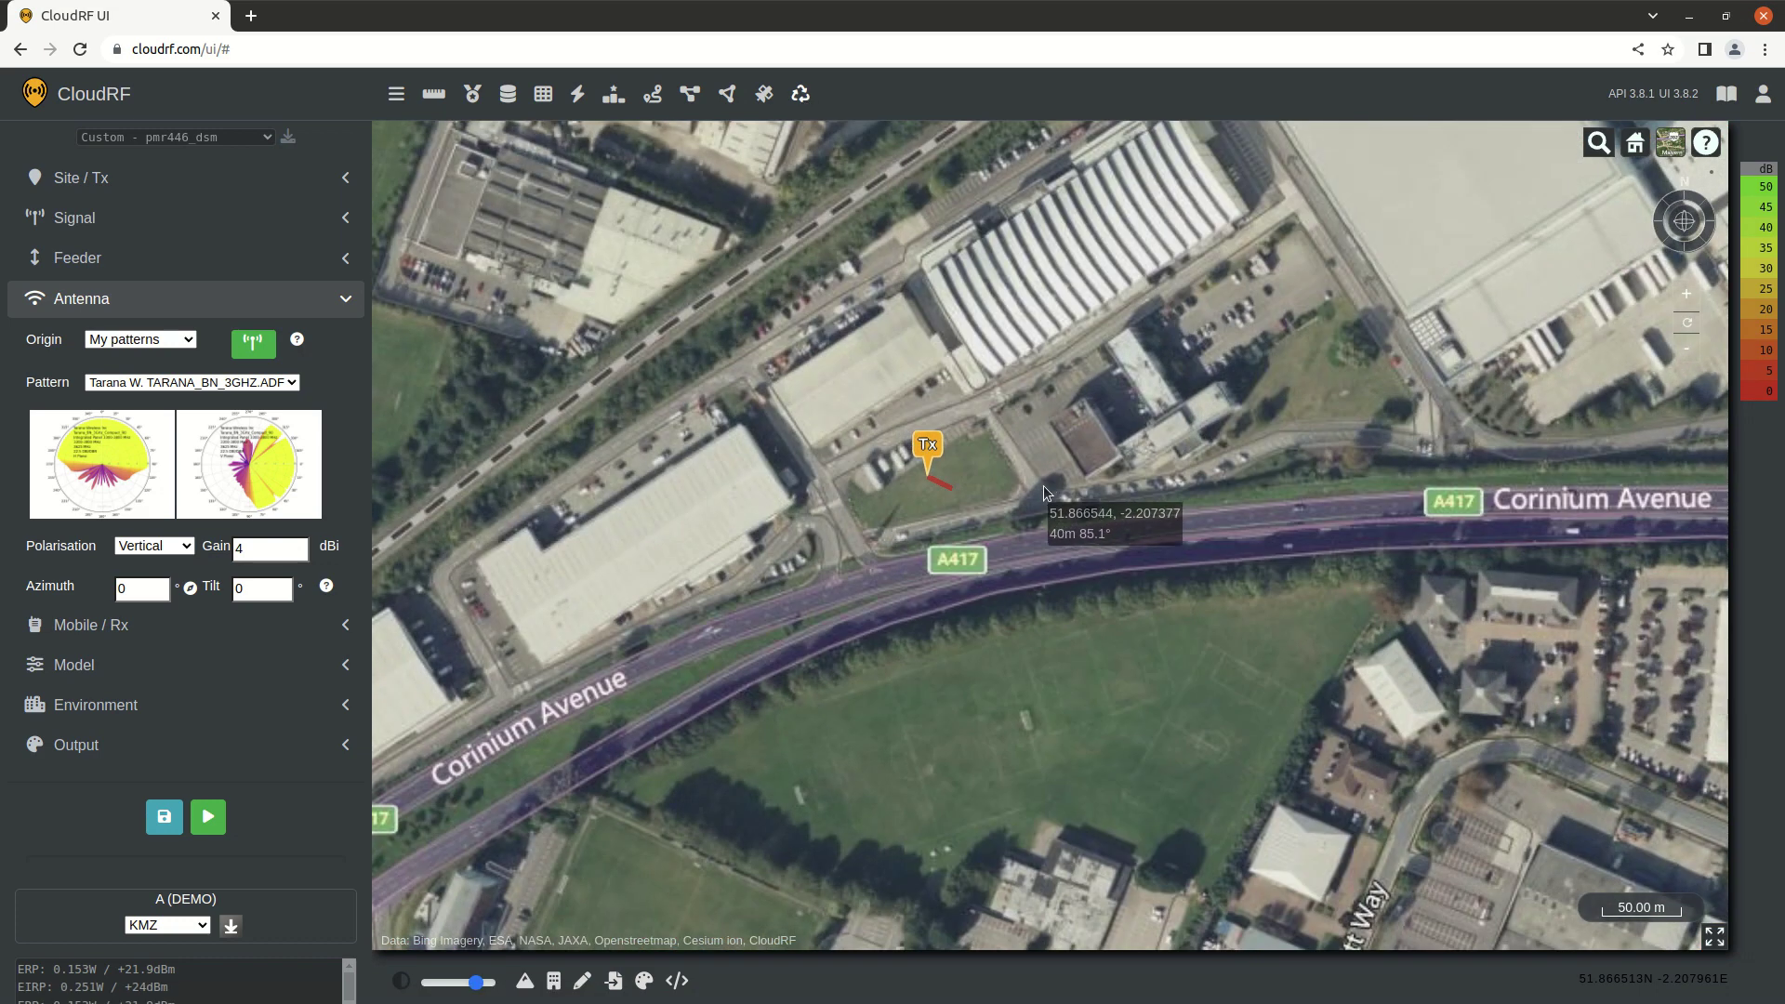
{"action": "left_click", "coordinate": [84, 221]}
{"action": "left_click", "coordinate": [82, 259]}
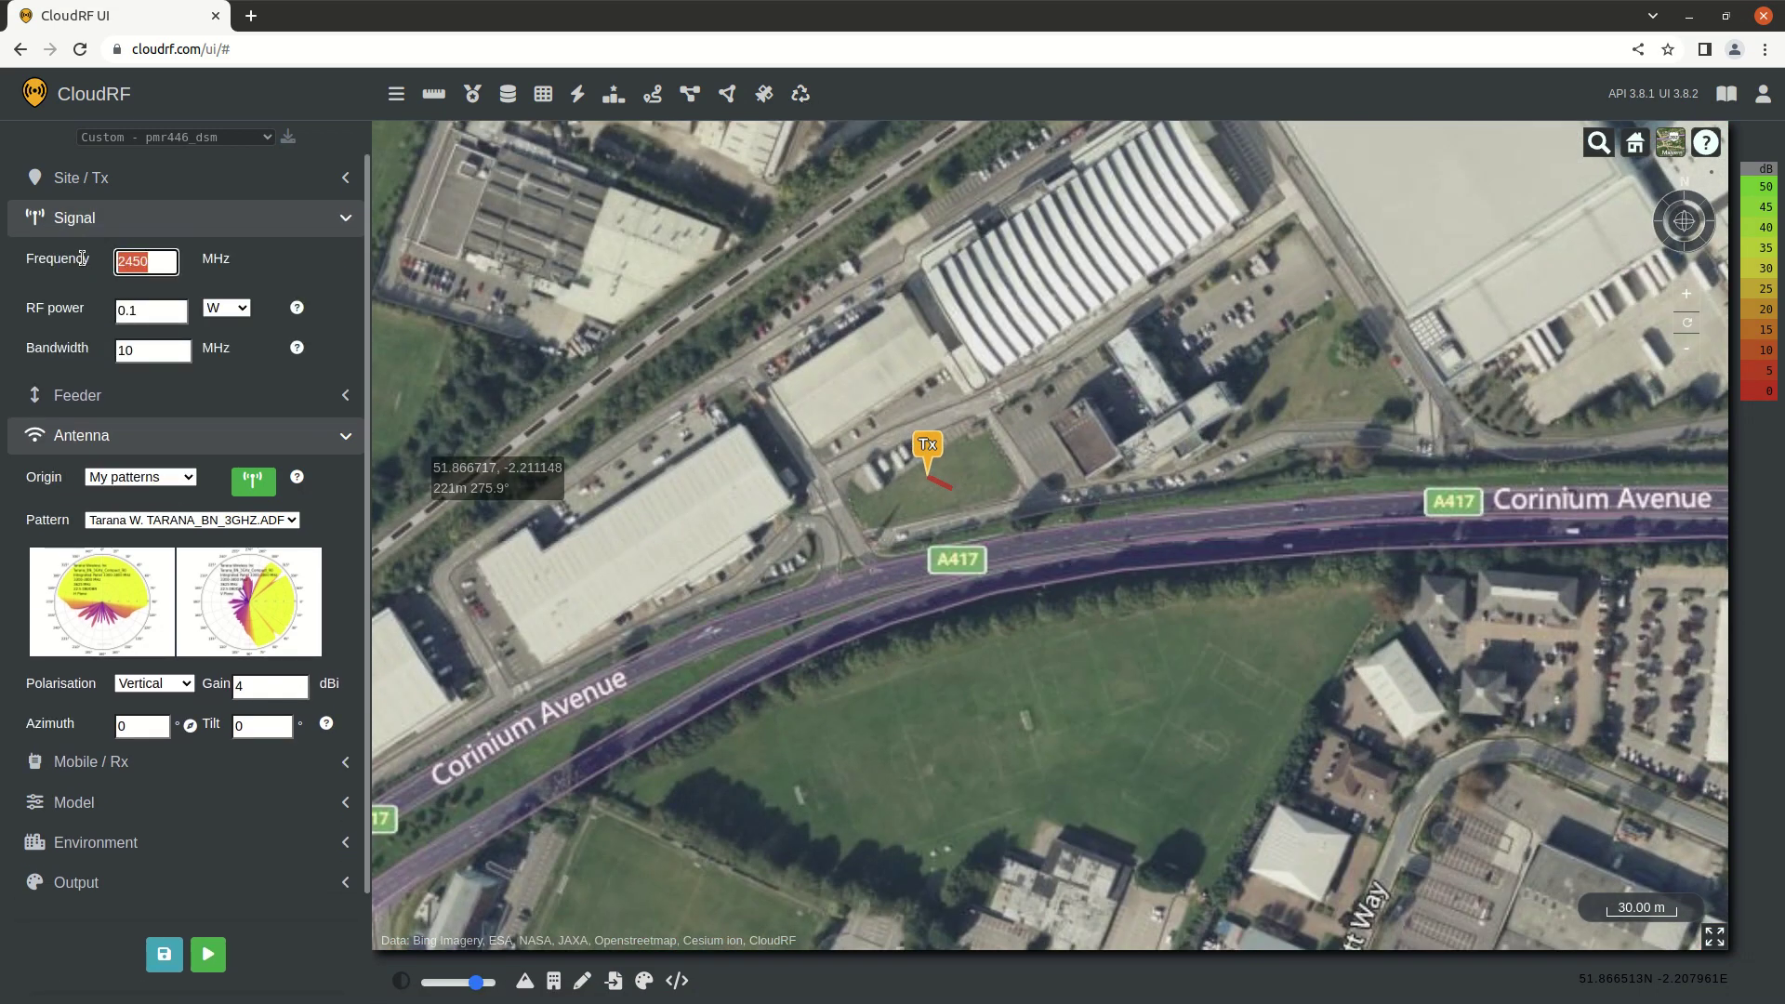
{"action": "type", "text": "3500"}
{"action": "left_click", "coordinate": [128, 319]}
{"action": "left_click", "coordinate": [296, 688]}
{"action": "type", "text": "22"}
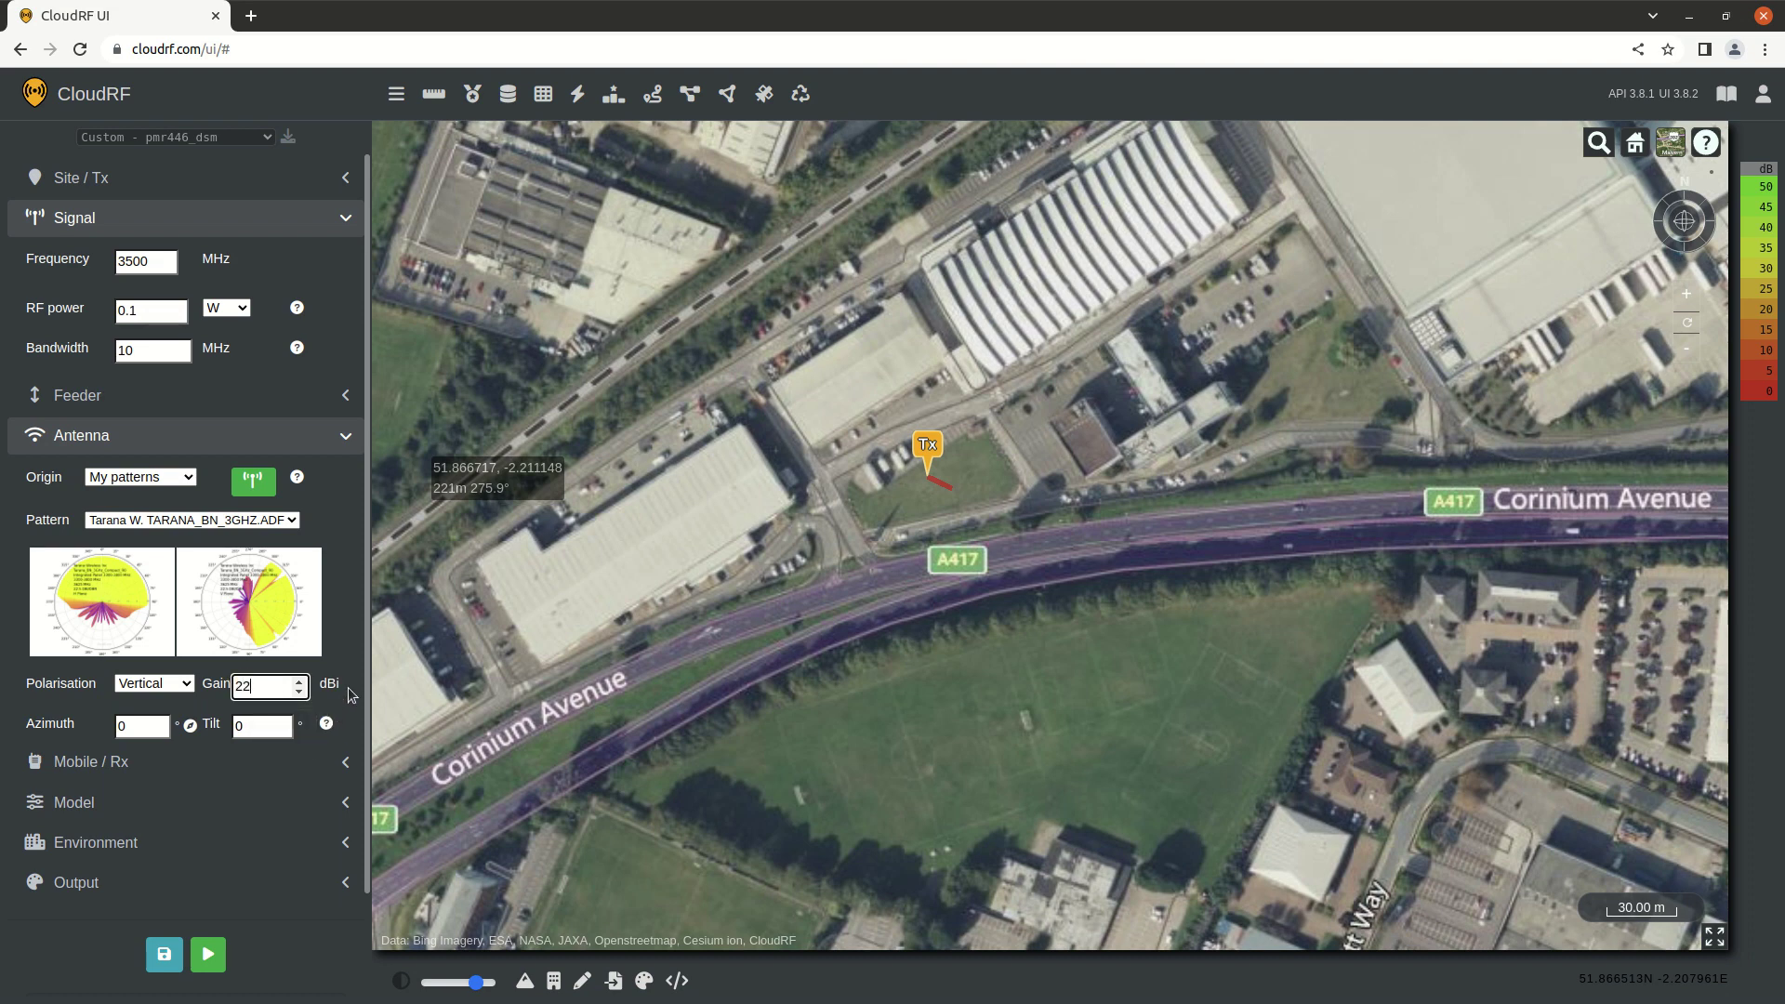
{"action": "left_click", "coordinate": [348, 704]}
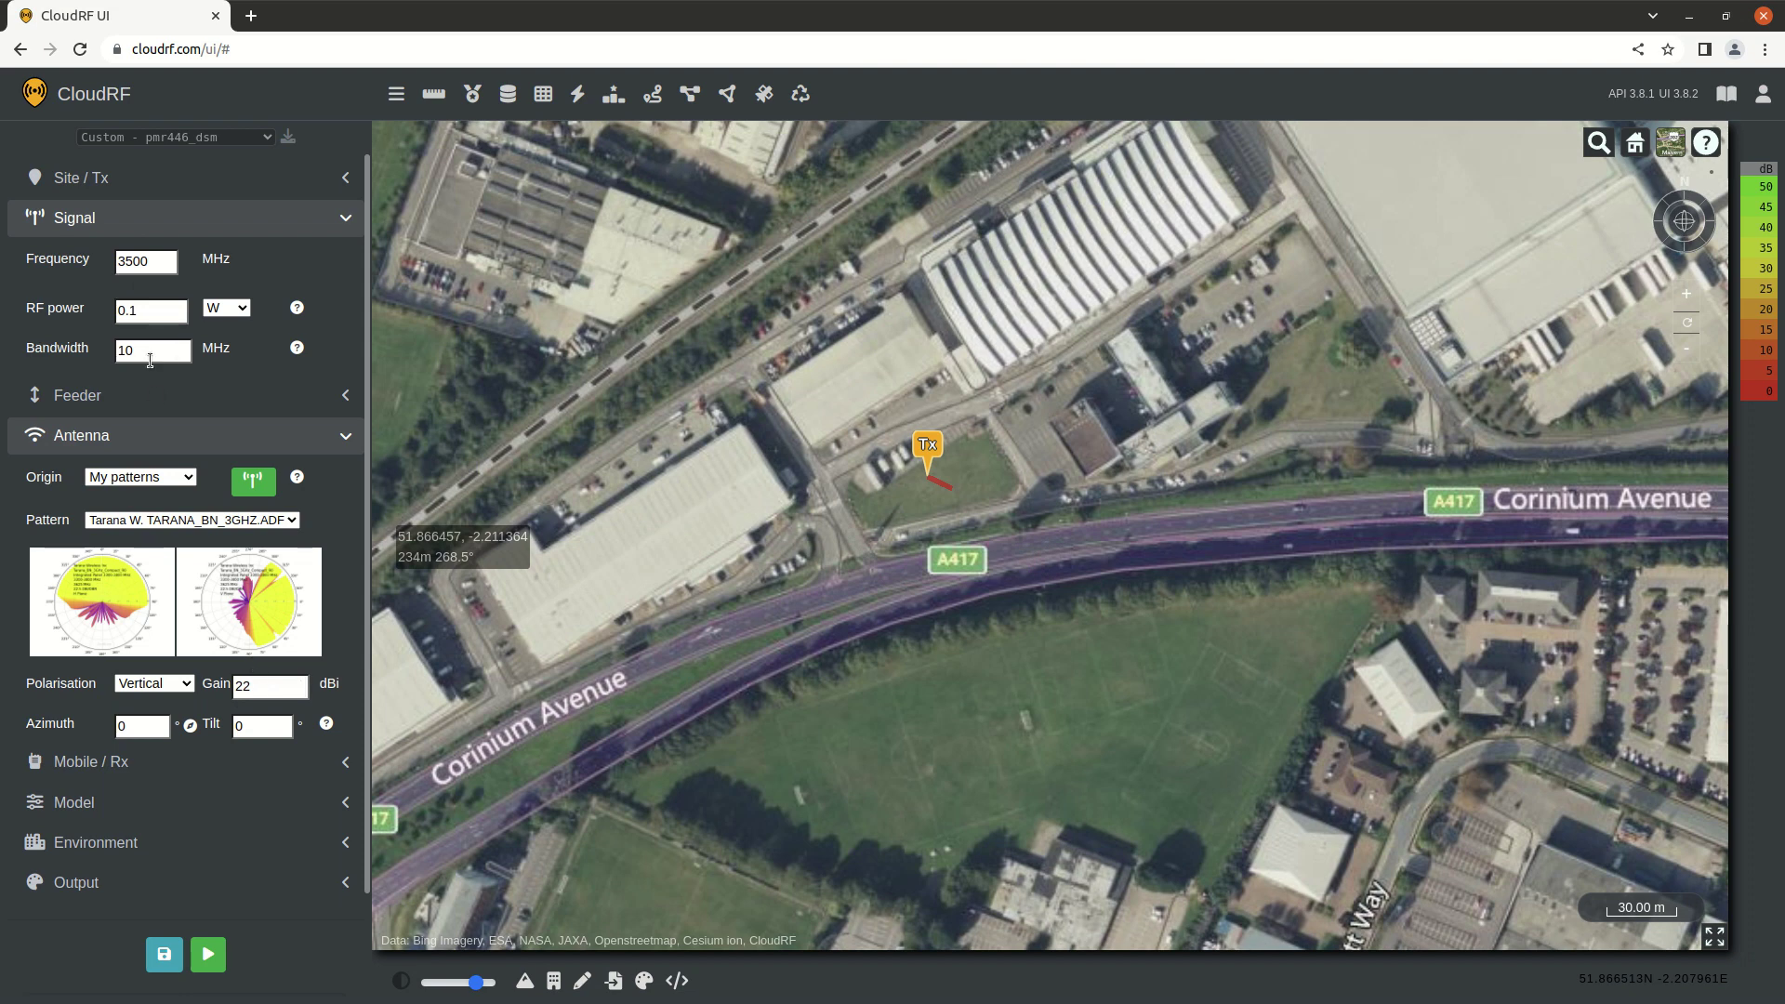
- Check the radiated power in the feeder settings and set the antenna azimuth to 180°
{"action": "left_click", "coordinate": [168, 406]}
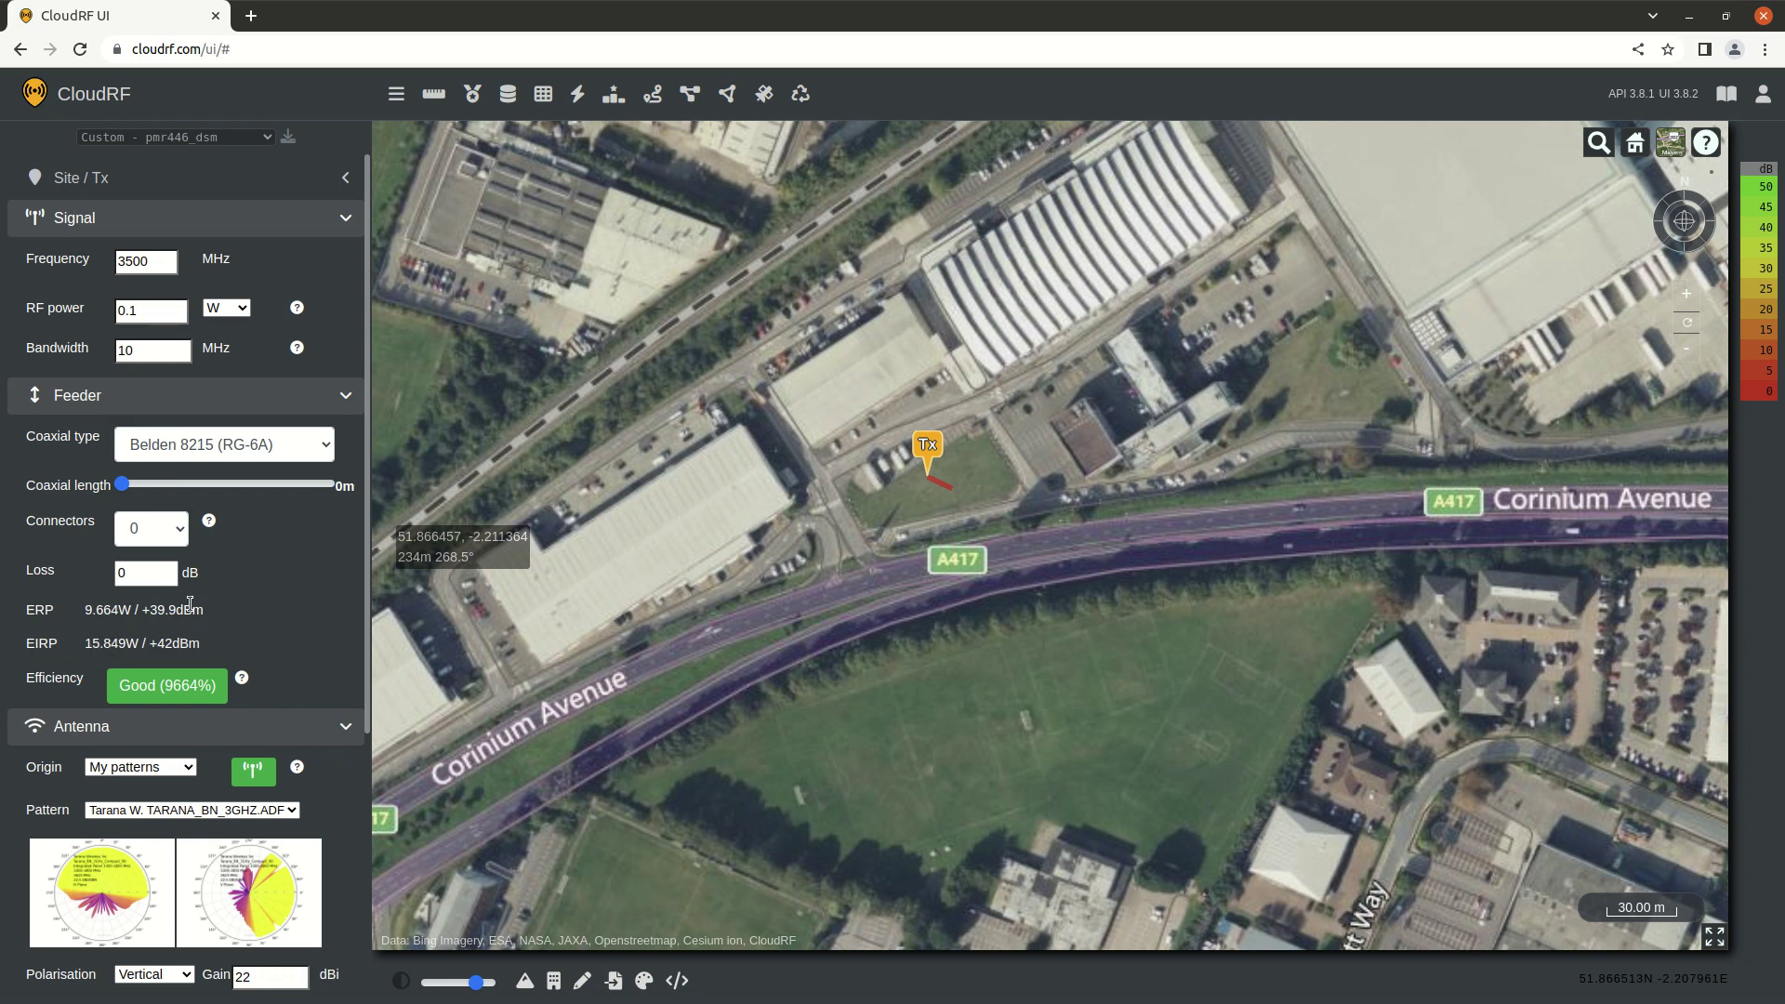
{"action": "left_click", "coordinate": [243, 402]}
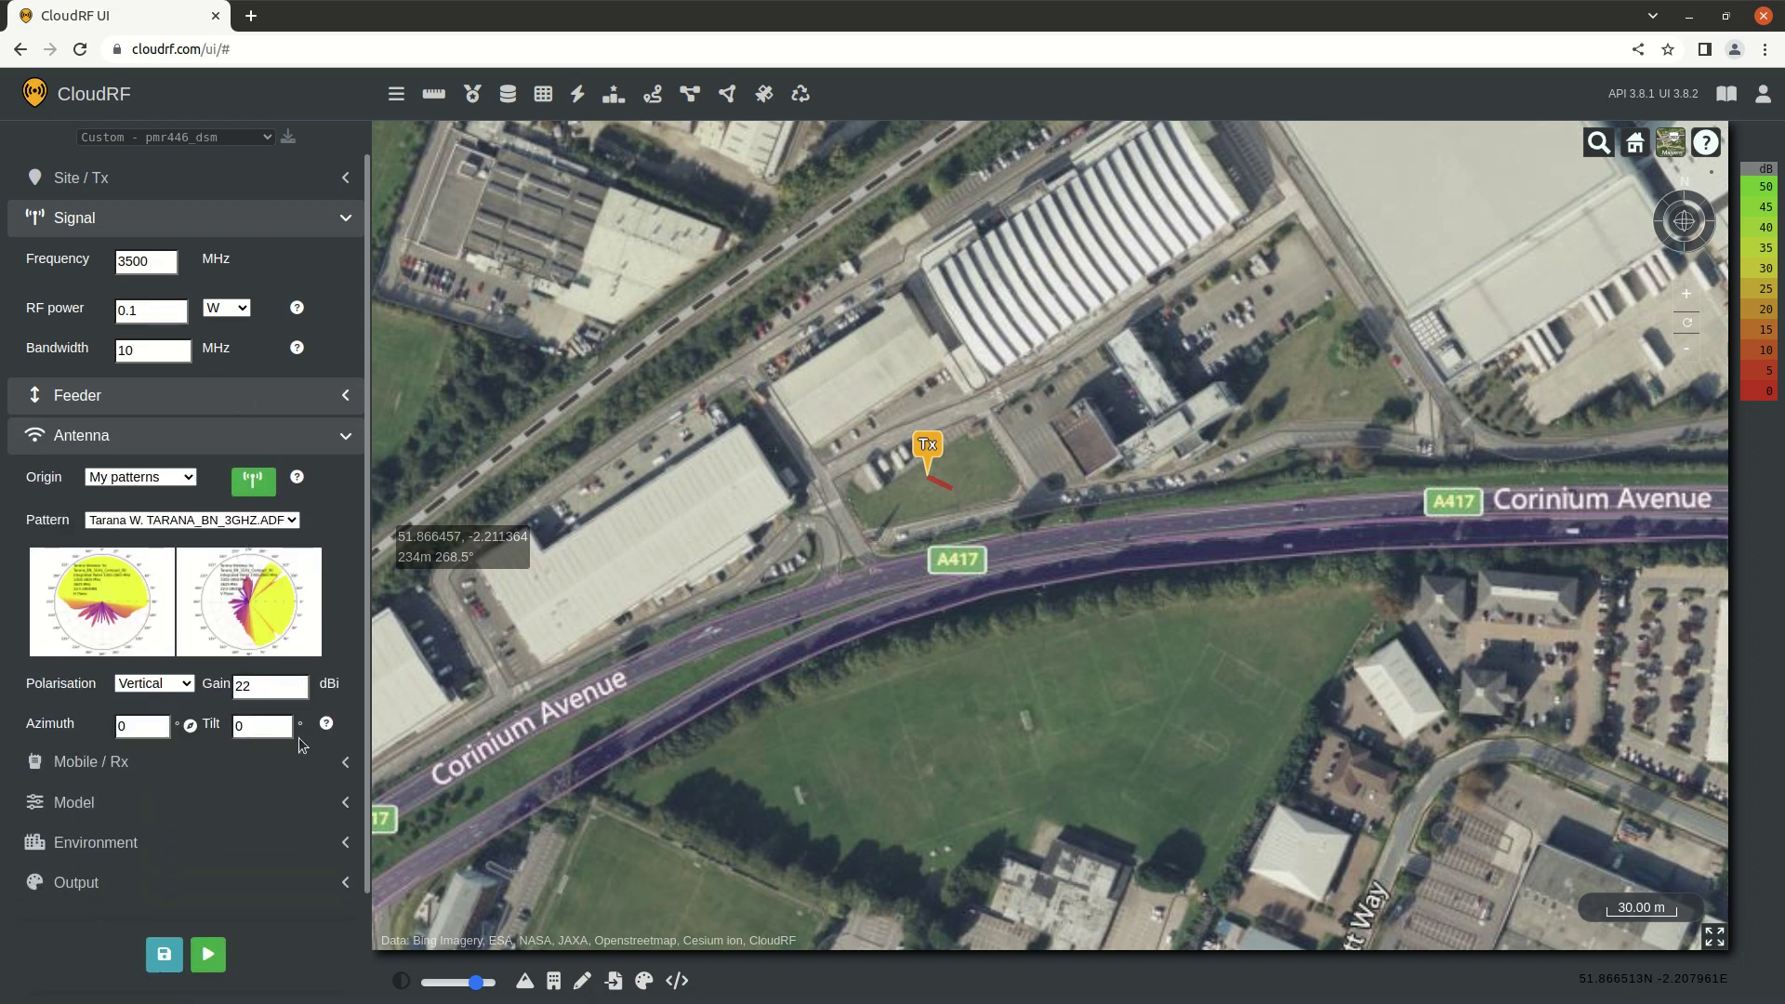
{"action": "scroll", "coordinate": [923, 512], "scroll_direction": "down", "scroll_amount": 3}
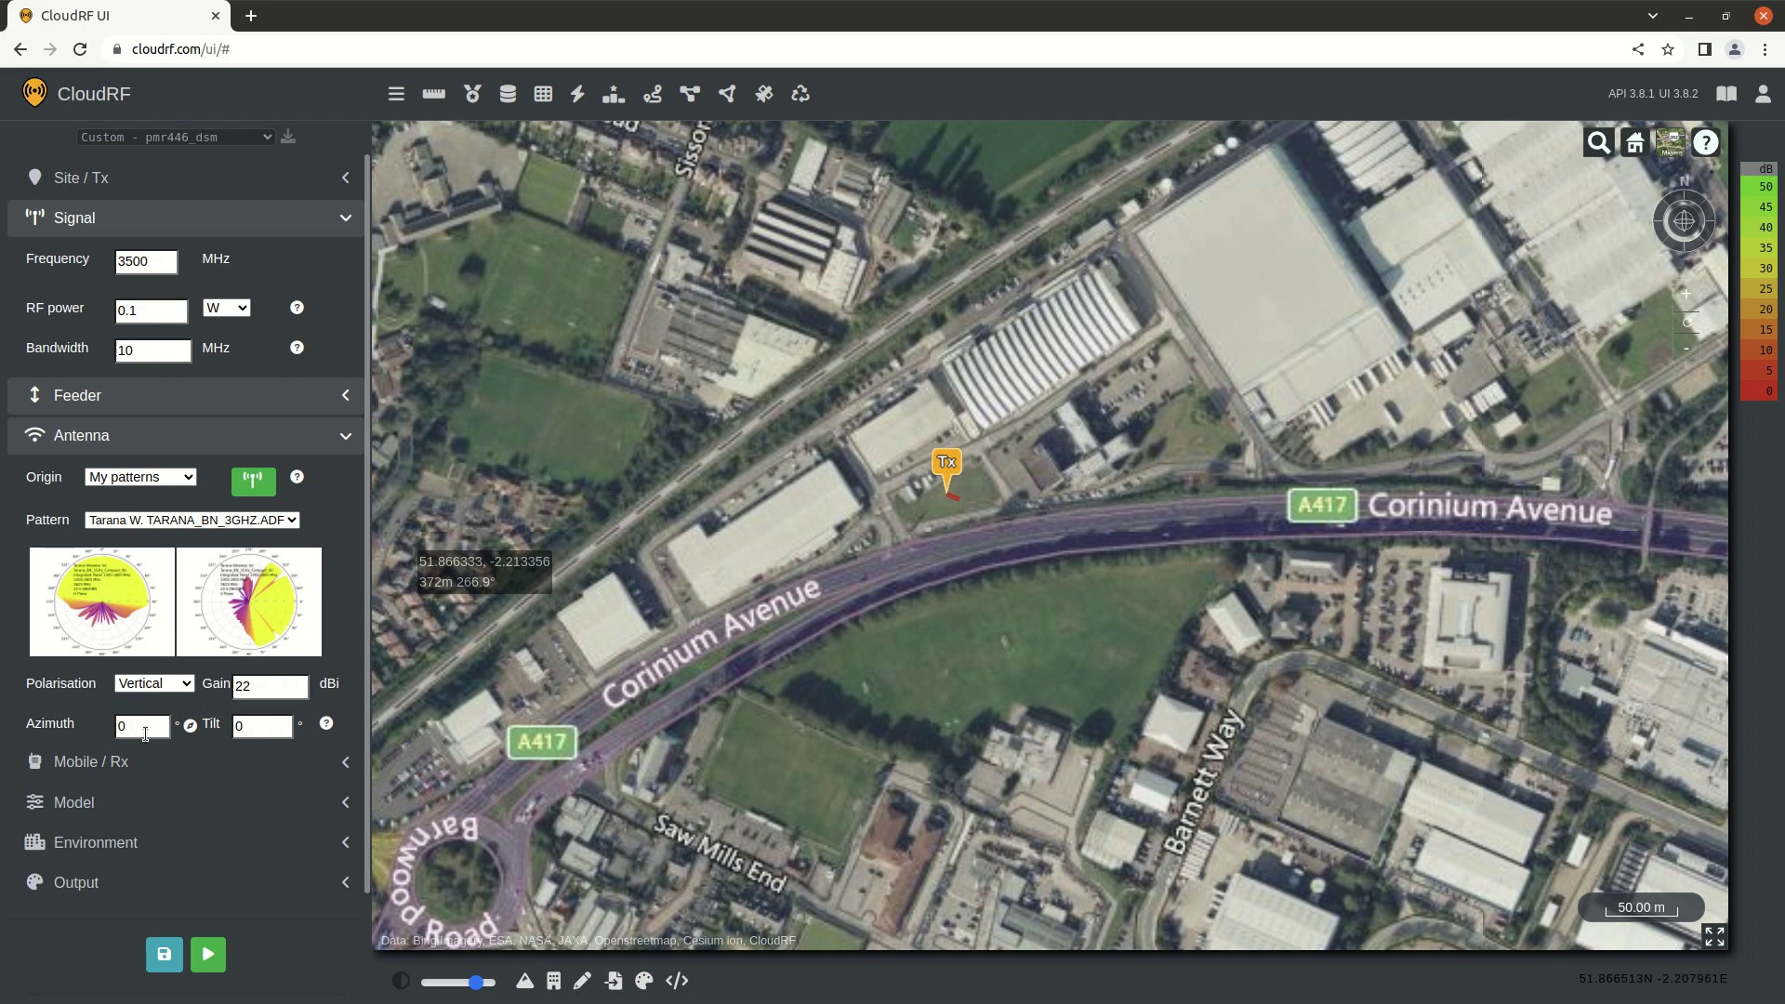
{"action": "double_click", "coordinate": [145, 734]}
{"action": "type", "text": "180"}
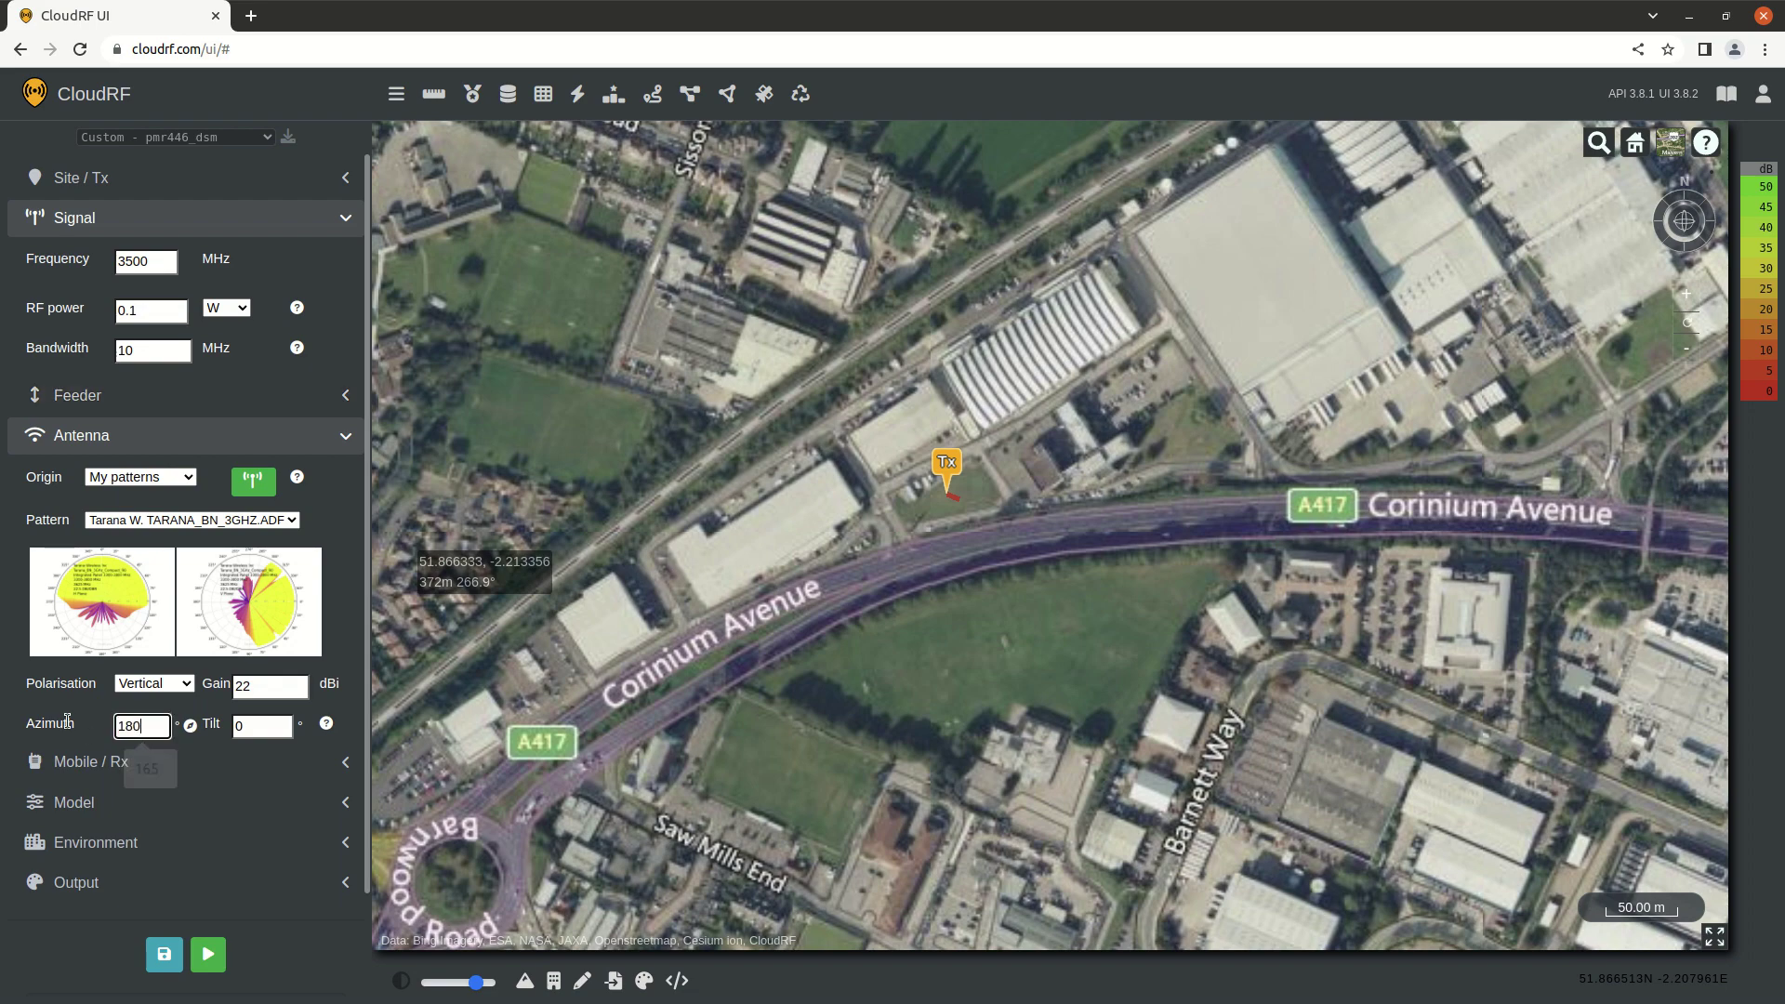
{"action": "left_click", "coordinate": [107, 728]}
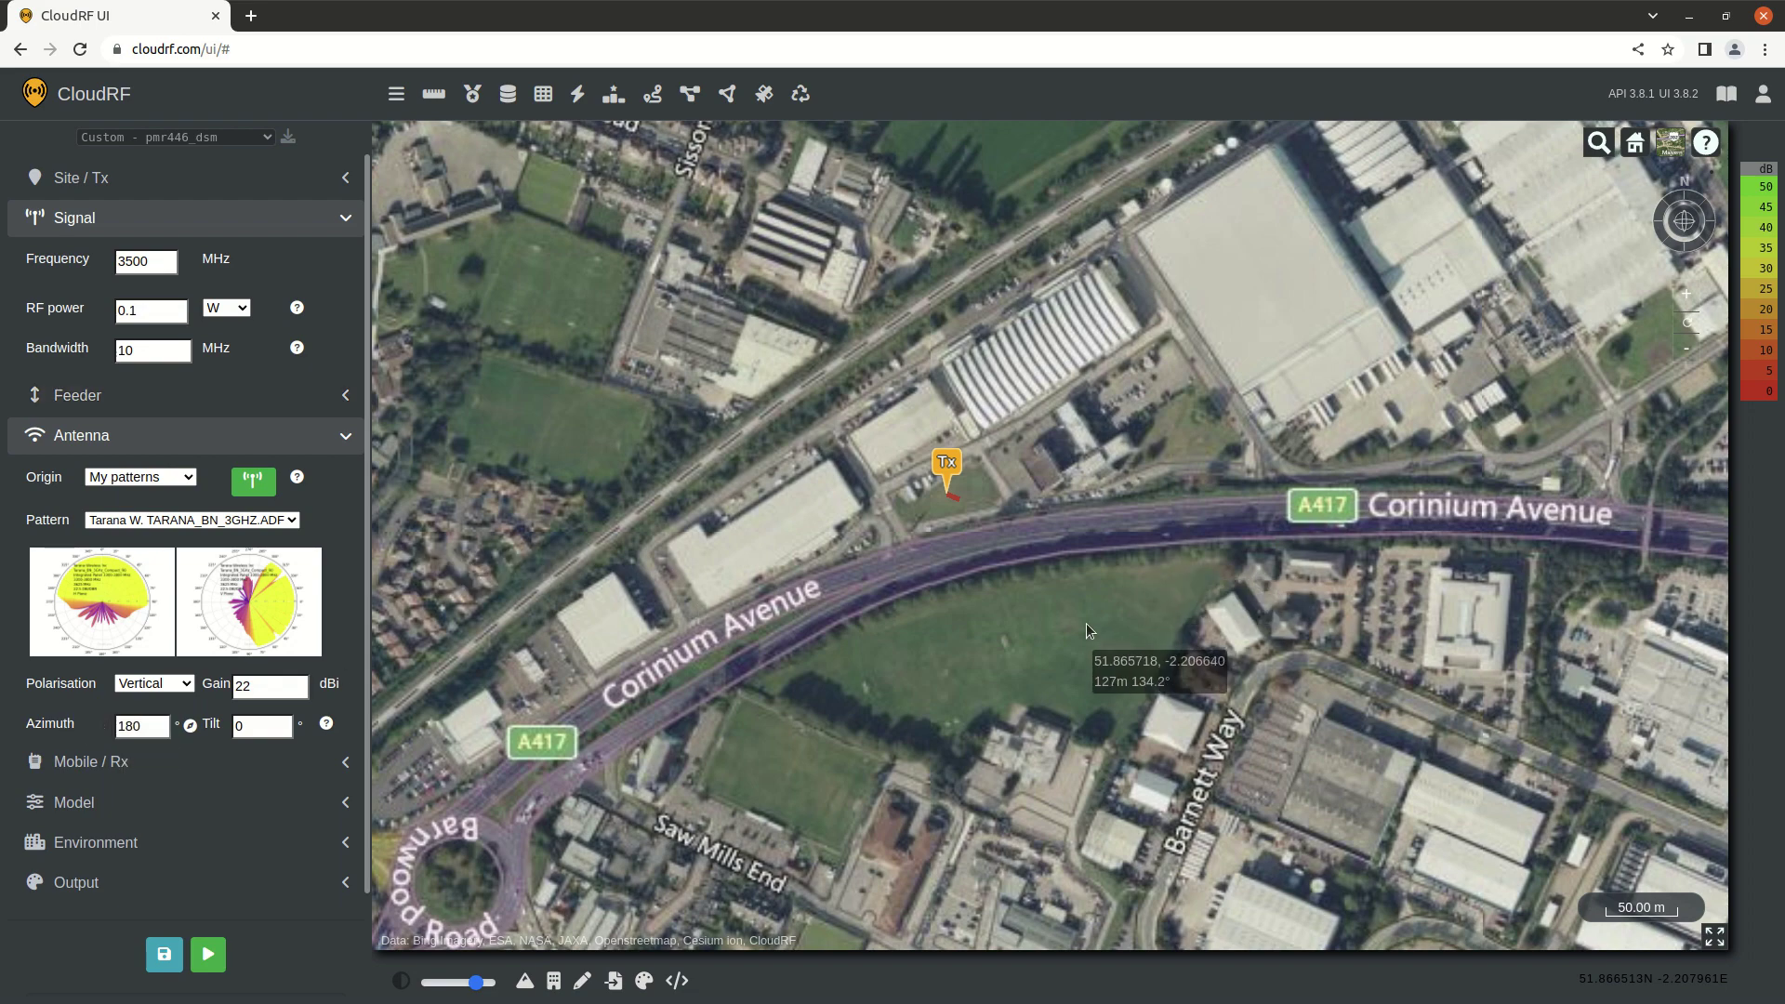
{"action": "scroll", "coordinate": [1085, 623], "scroll_direction": "down", "scroll_amount": 3}
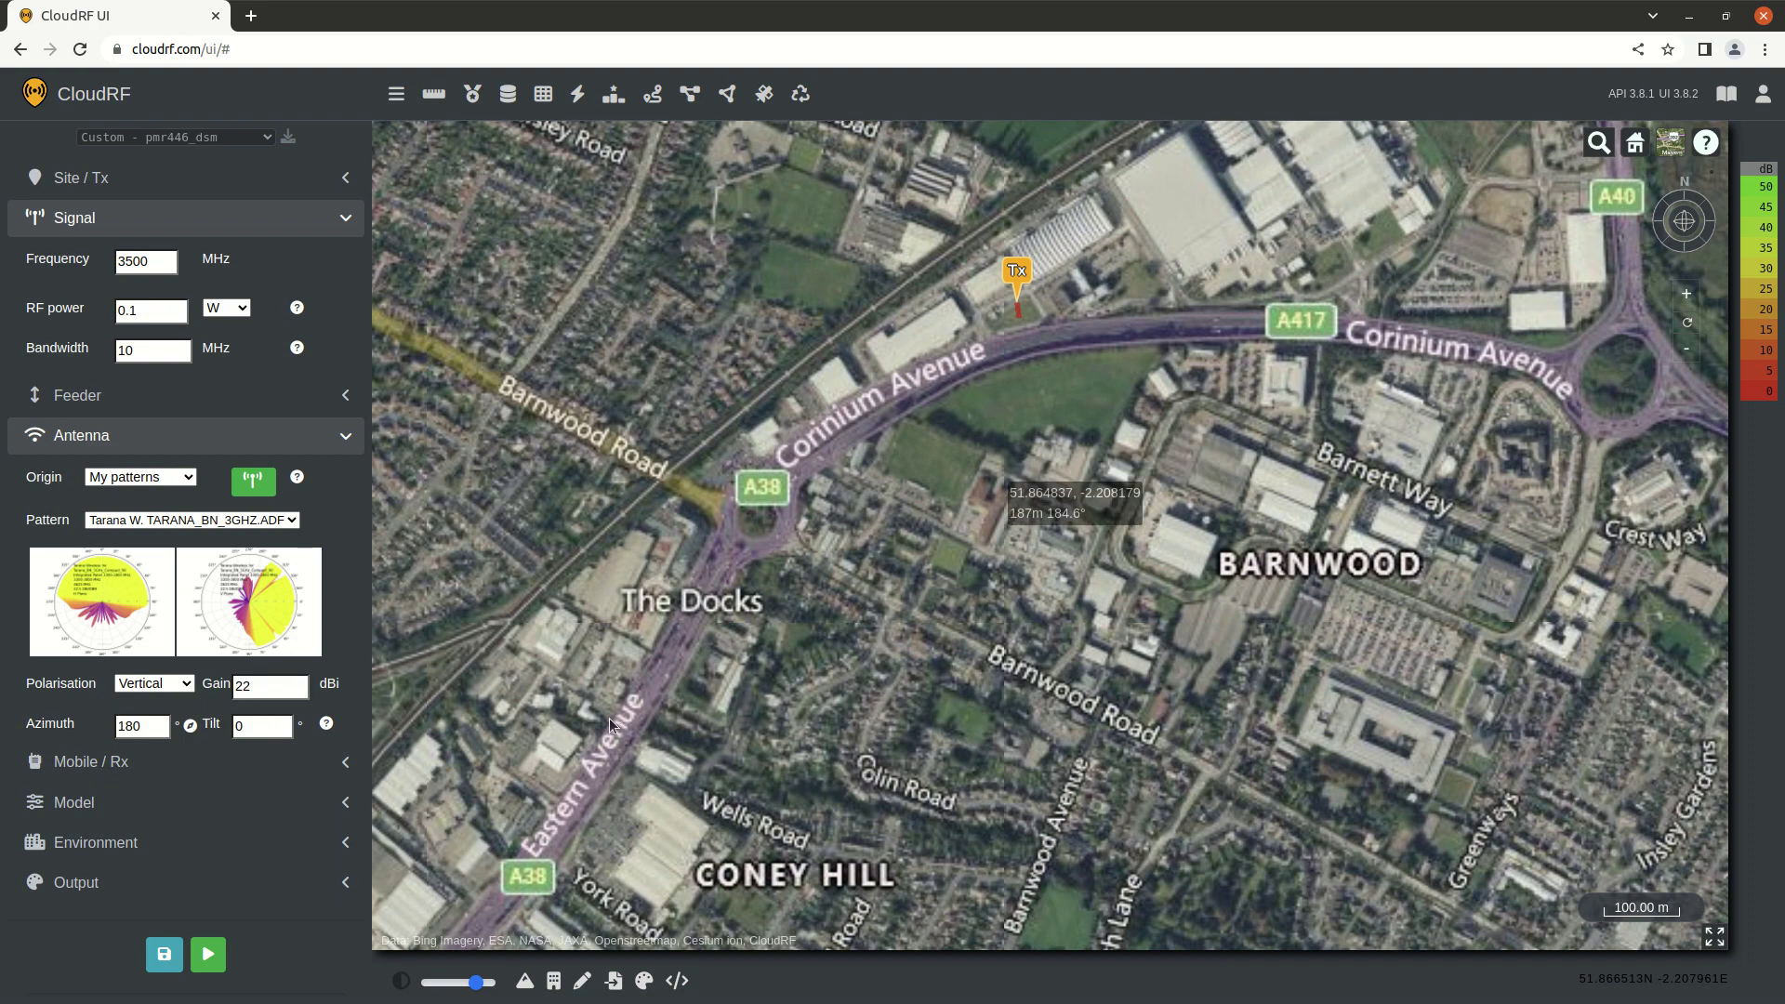
- Calculate the coverage of the south-facing panel antenna and inspect its extent around the transmitter
{"action": "left_click", "coordinate": [208, 954]}
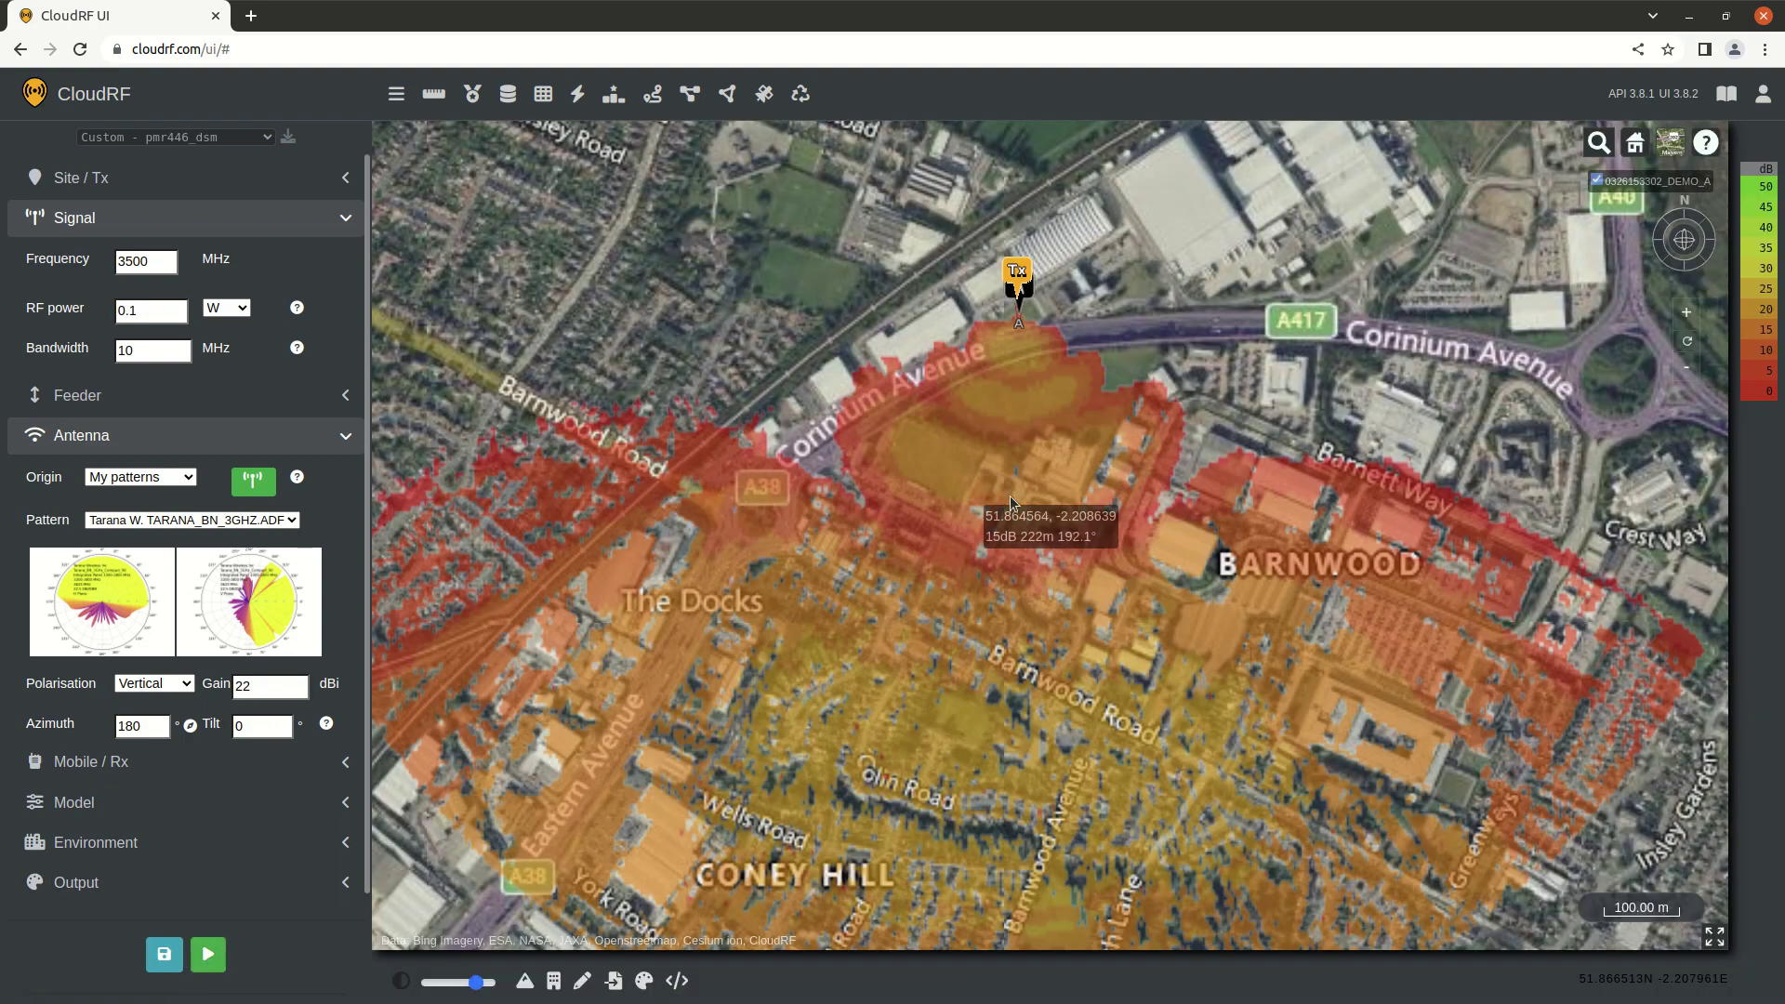
{"action": "scroll", "coordinate": [1097, 509], "scroll_direction": "down", "scroll_amount": 2}
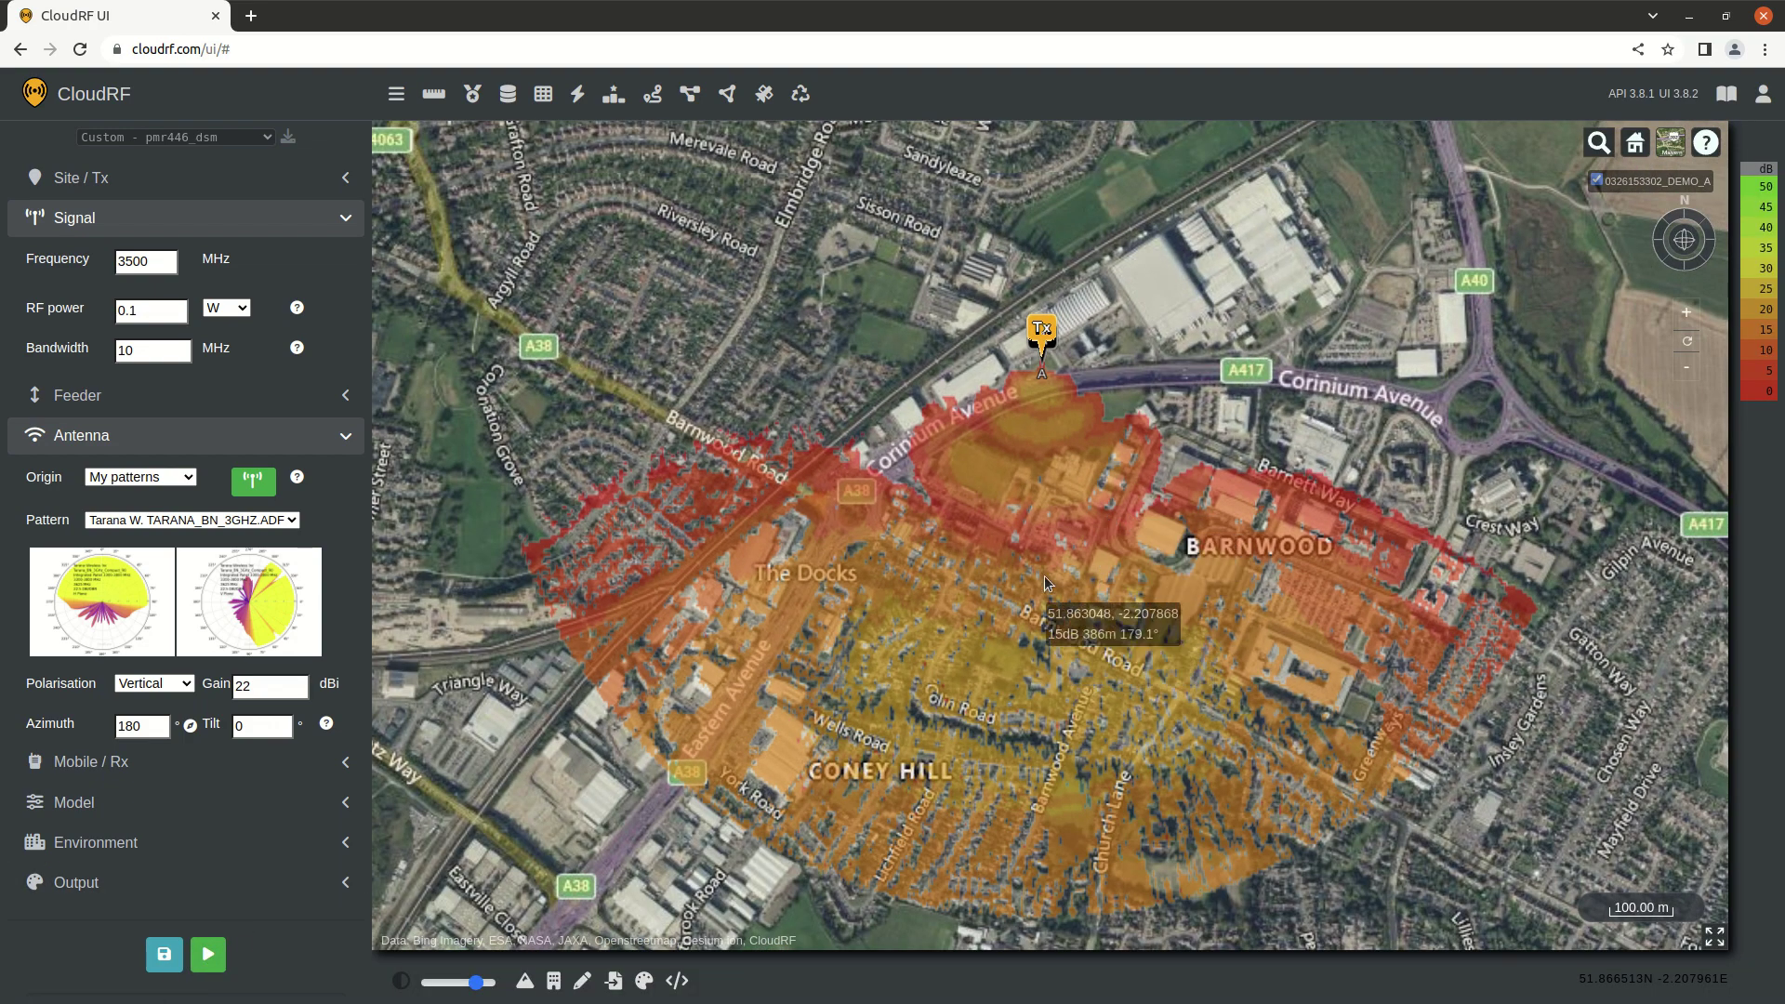
{"action": "scroll", "coordinate": [1041, 660], "scroll_direction": "up", "scroll_amount": 2}
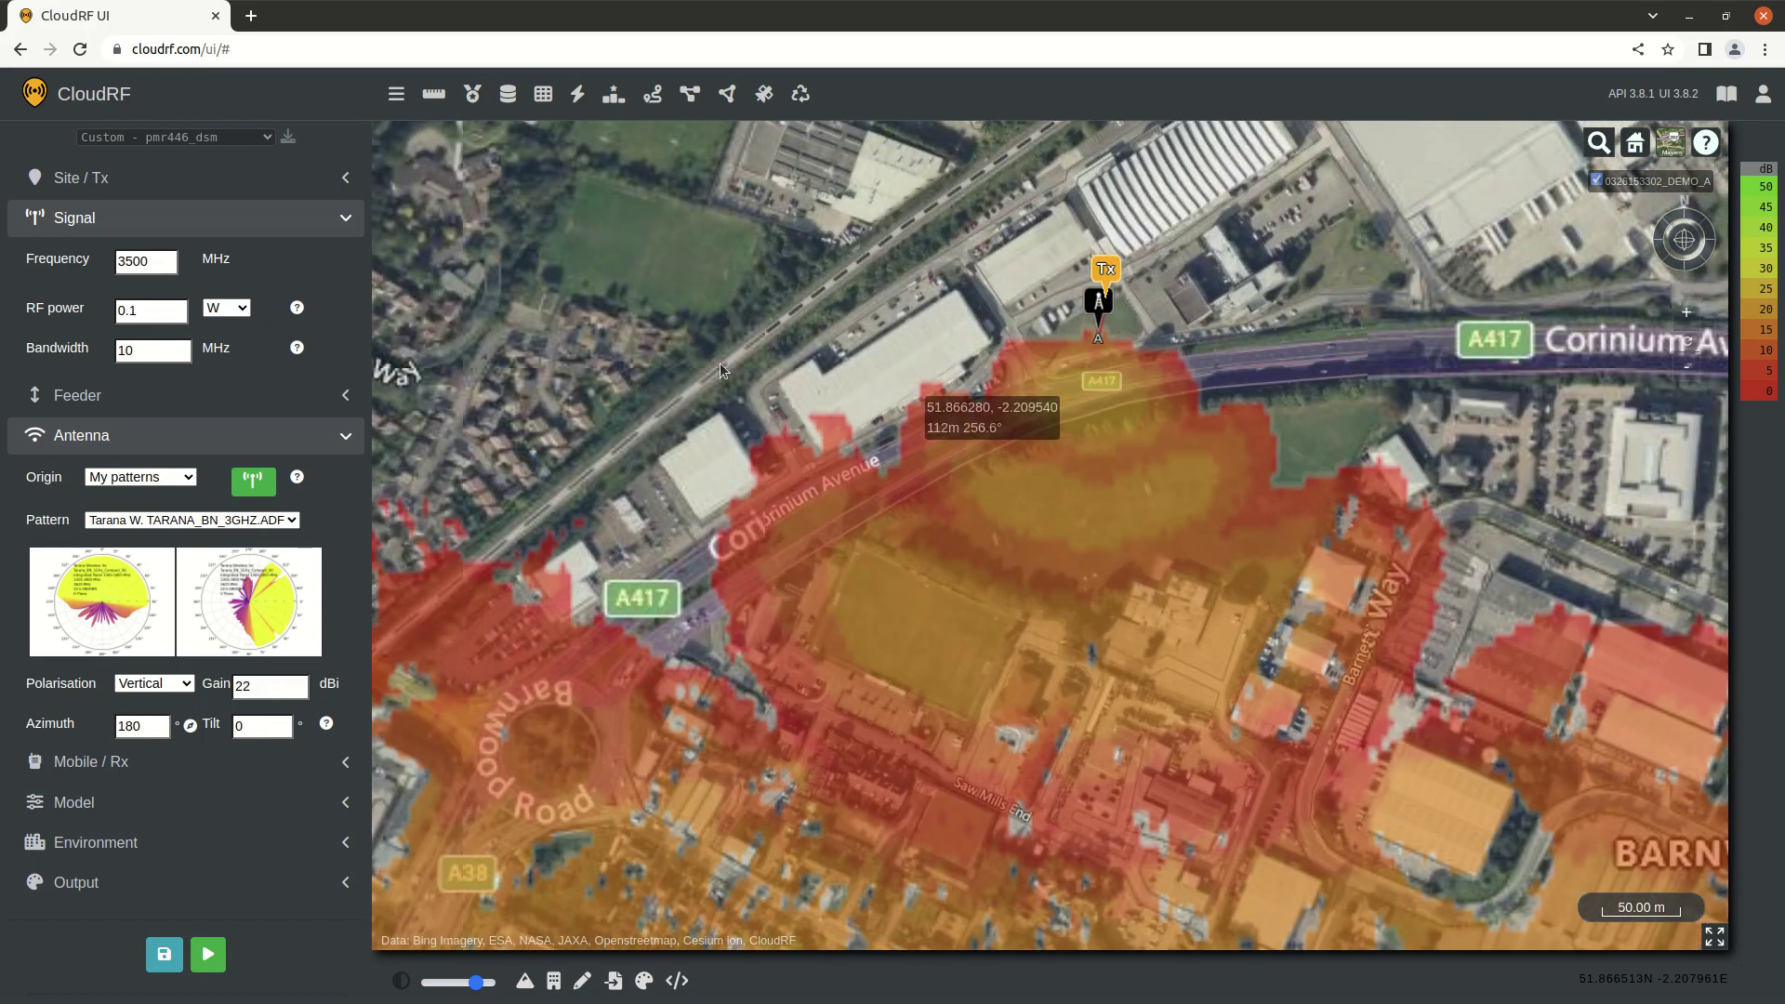
- Set the transmitter height above ground to 12 m and recalculate the coverage
{"action": "left_click", "coordinate": [216, 190]}
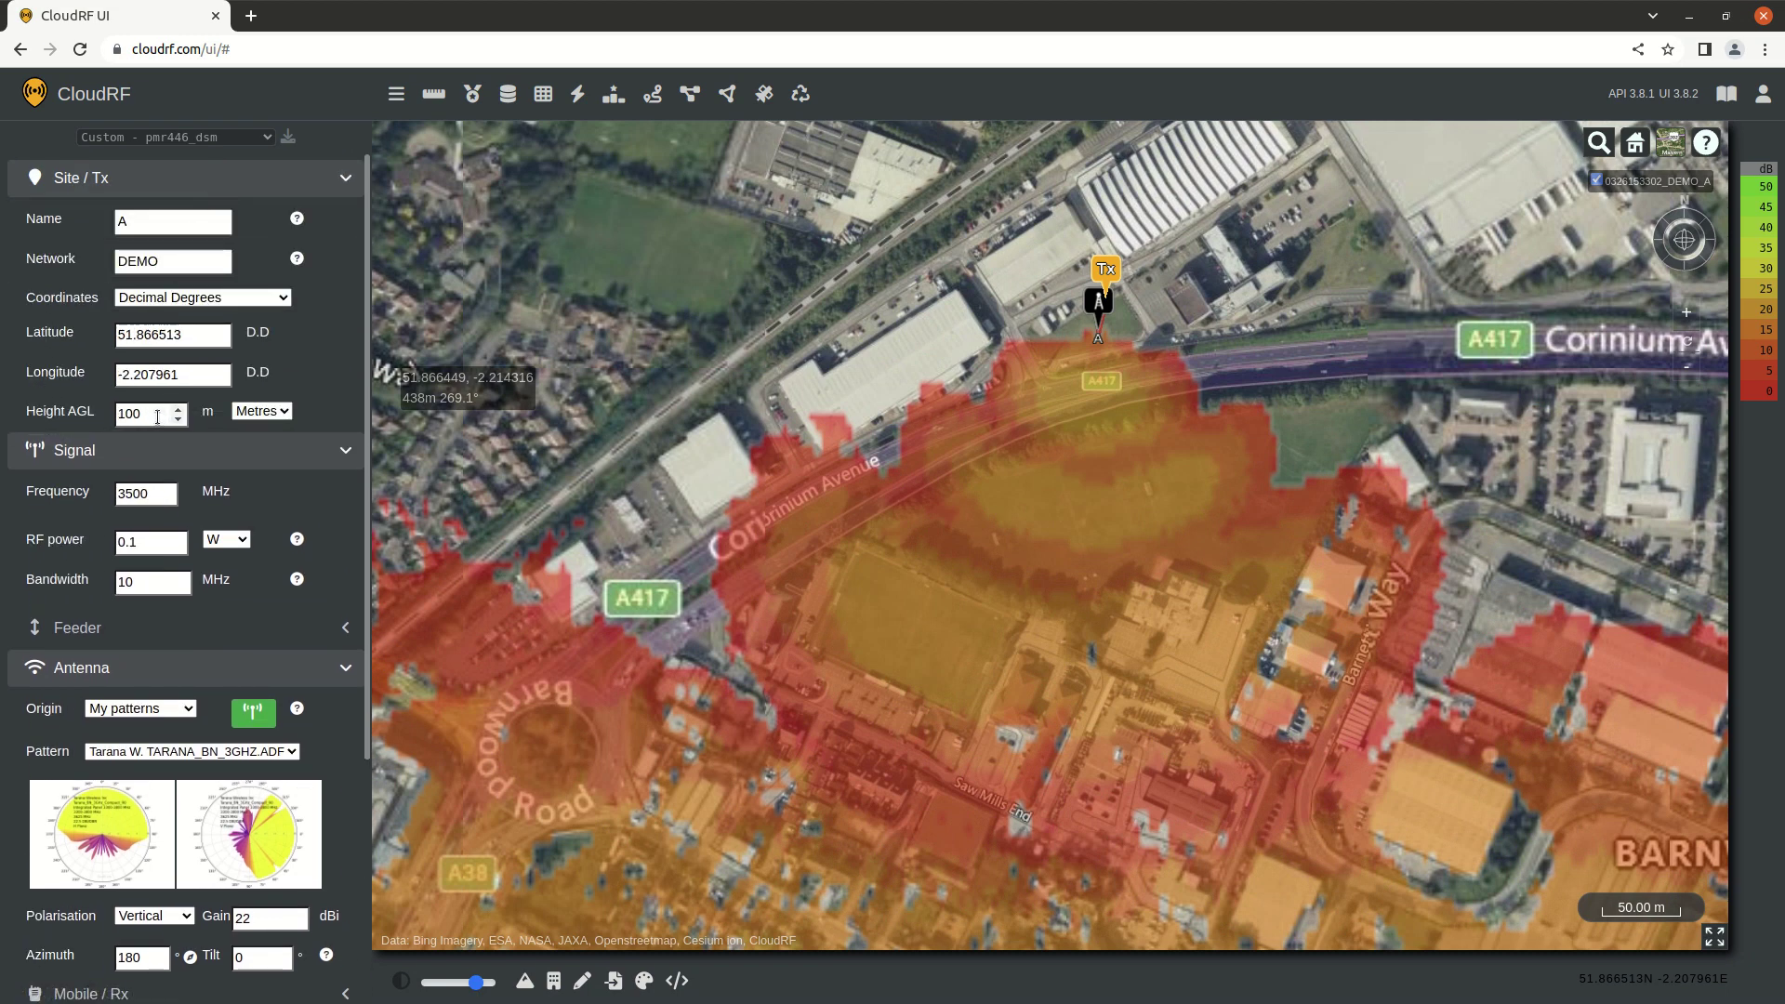
{"action": "double_click", "coordinate": [151, 412]}
{"action": "type", "text": "12"}
{"action": "scroll", "coordinate": [289, 381], "scroll_direction": "down", "scroll_amount": 4}
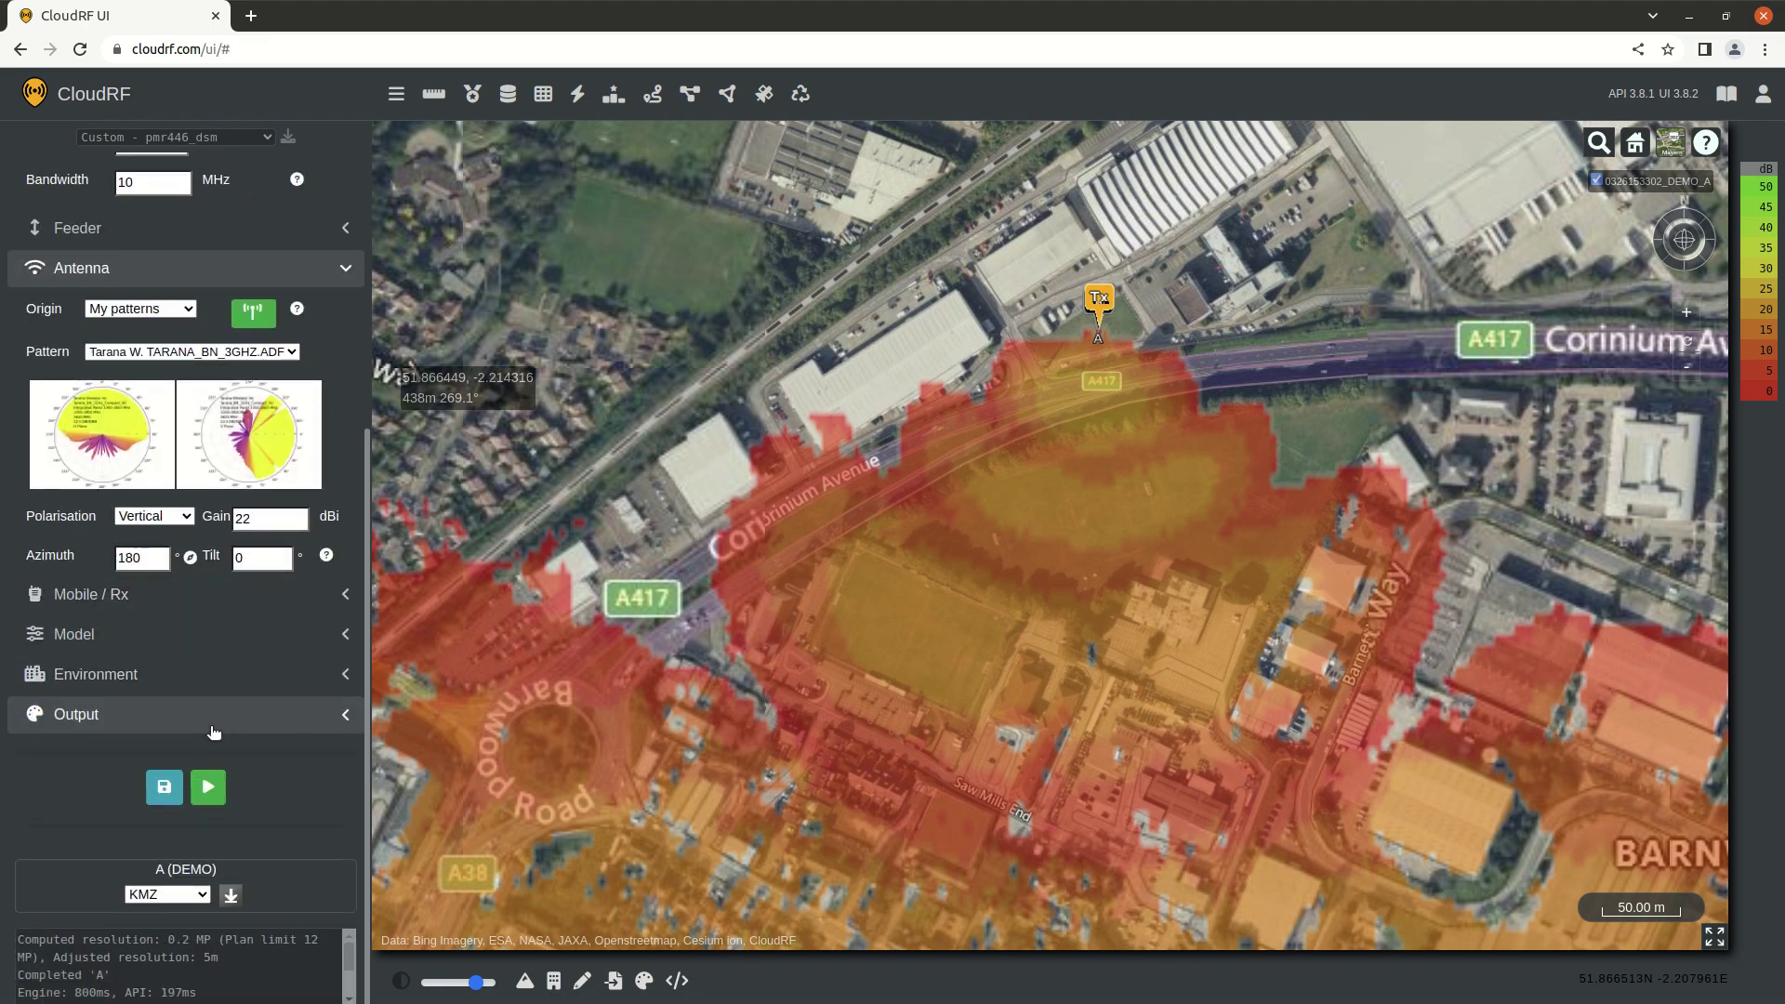
{"action": "left_click", "coordinate": [212, 790]}
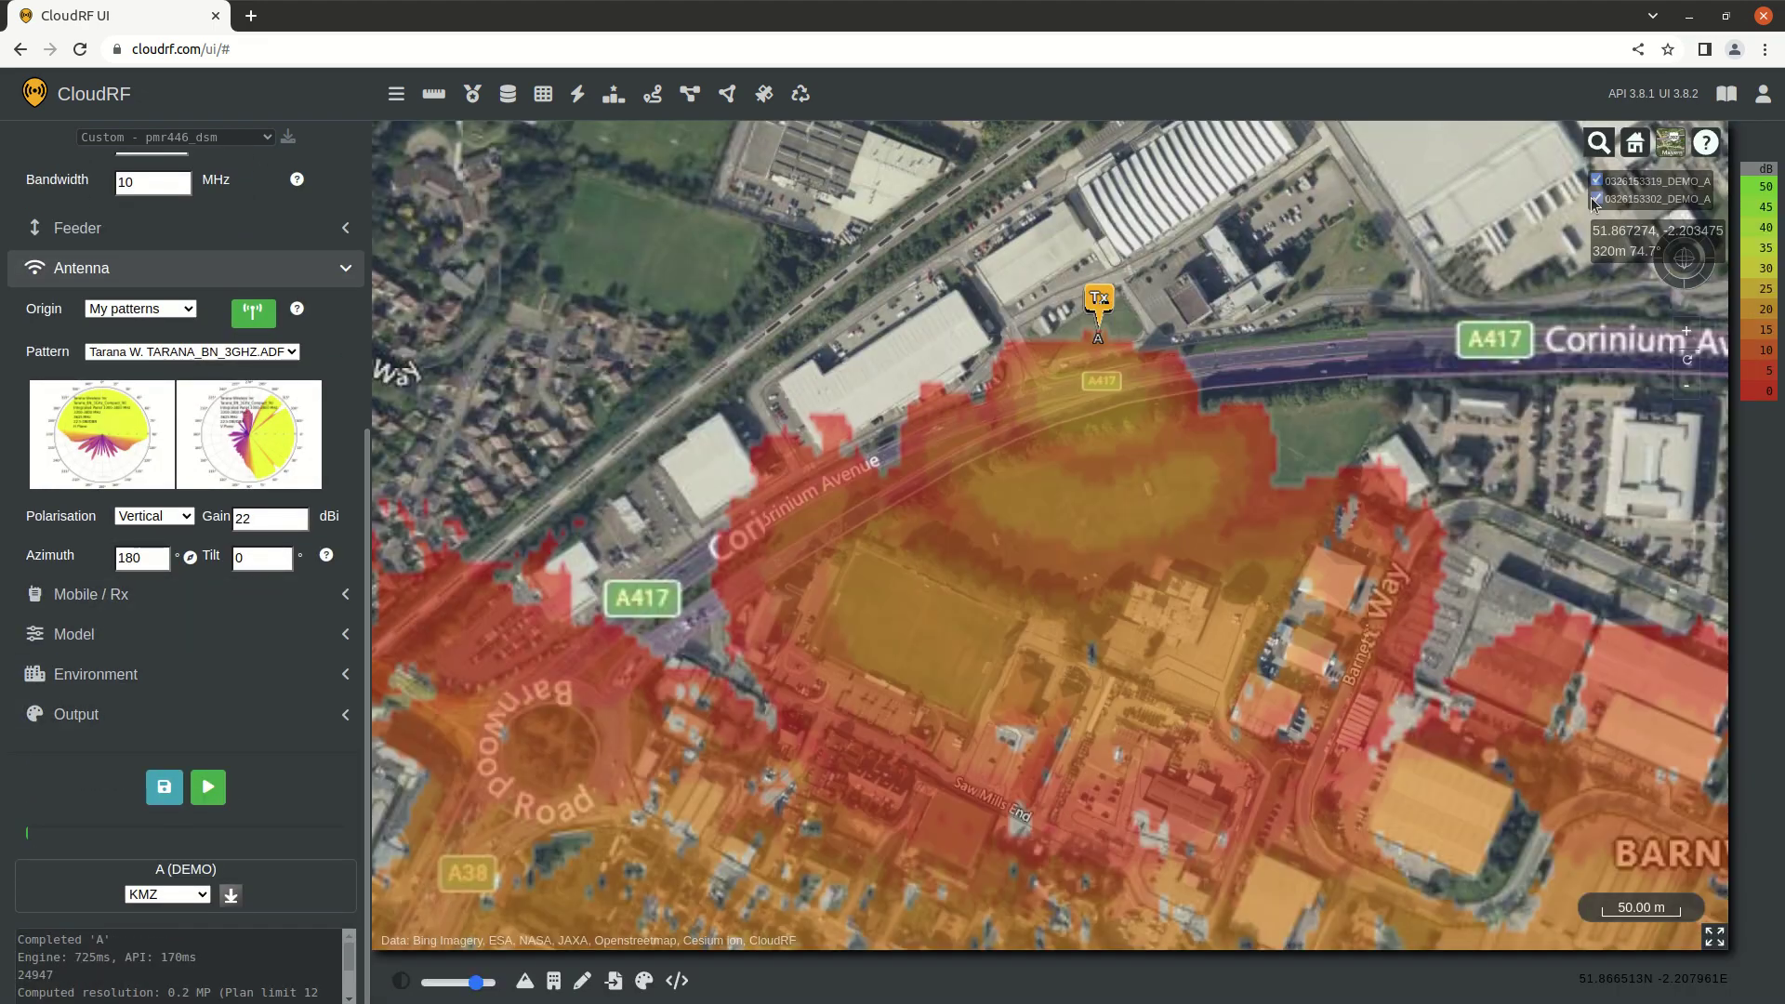
{"action": "scroll", "coordinate": [1241, 500], "scroll_direction": "down", "scroll_amount": 3}
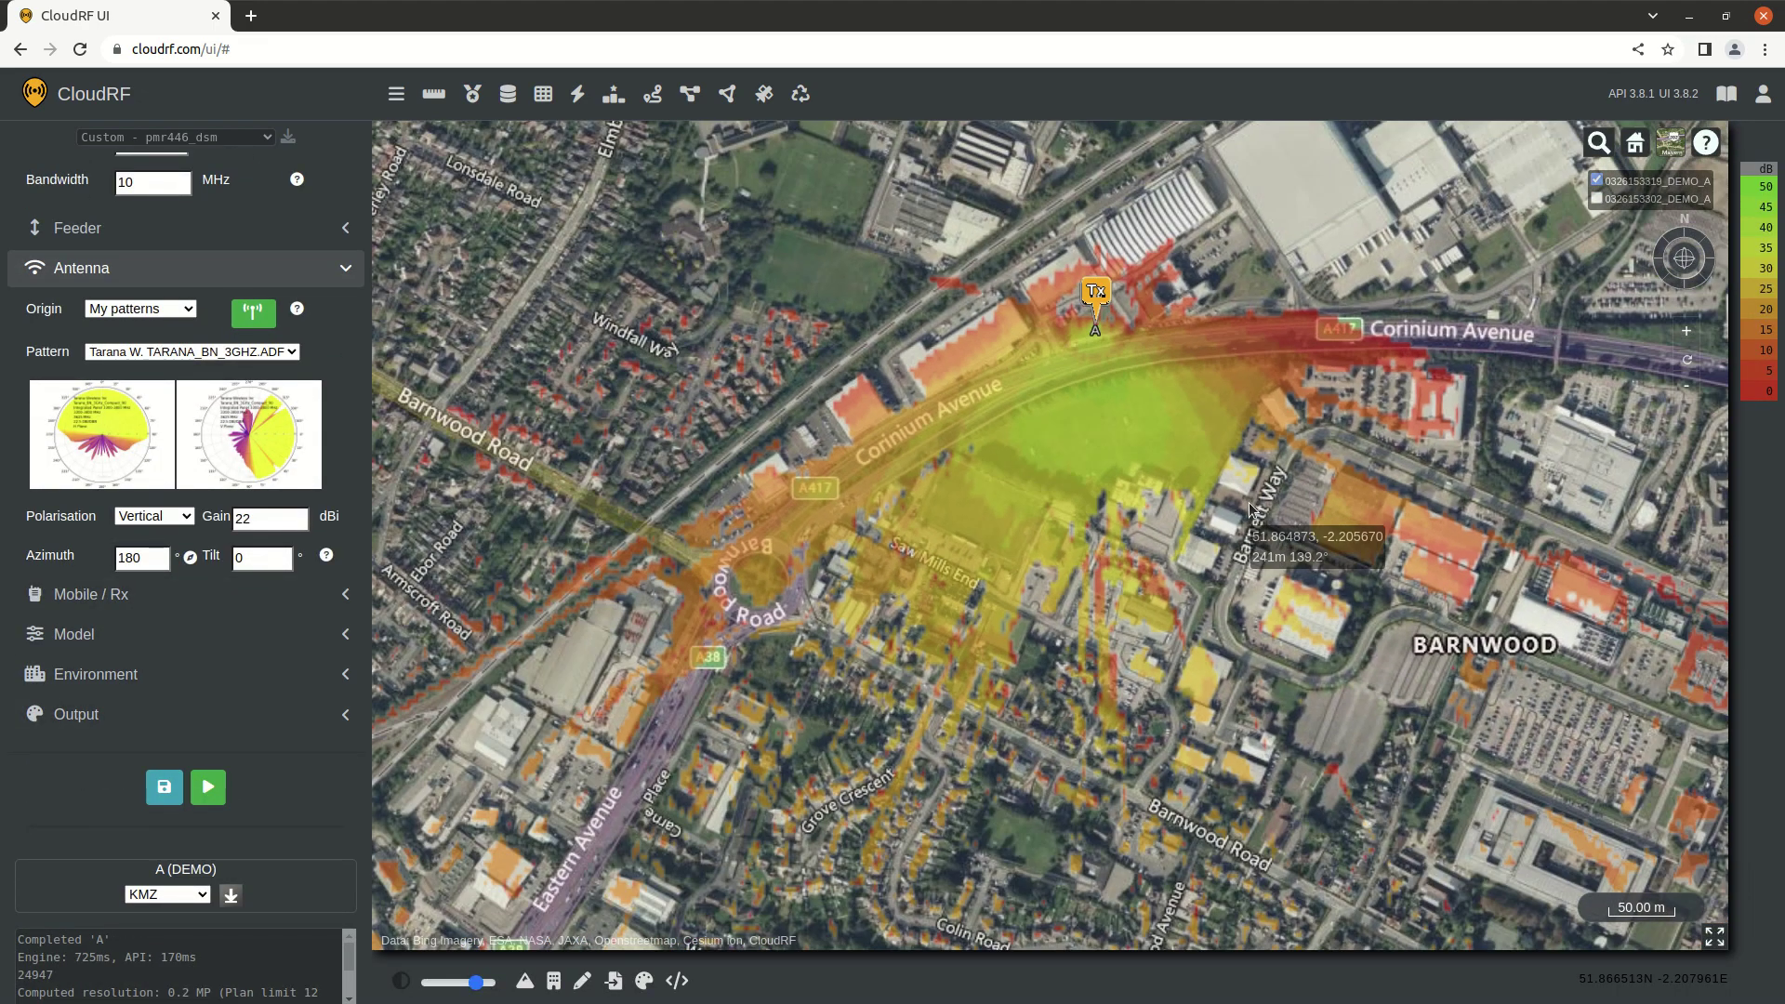
{"action": "left_click_drag", "start_coordinate": [1227, 505], "coordinate": [1079, 512]}
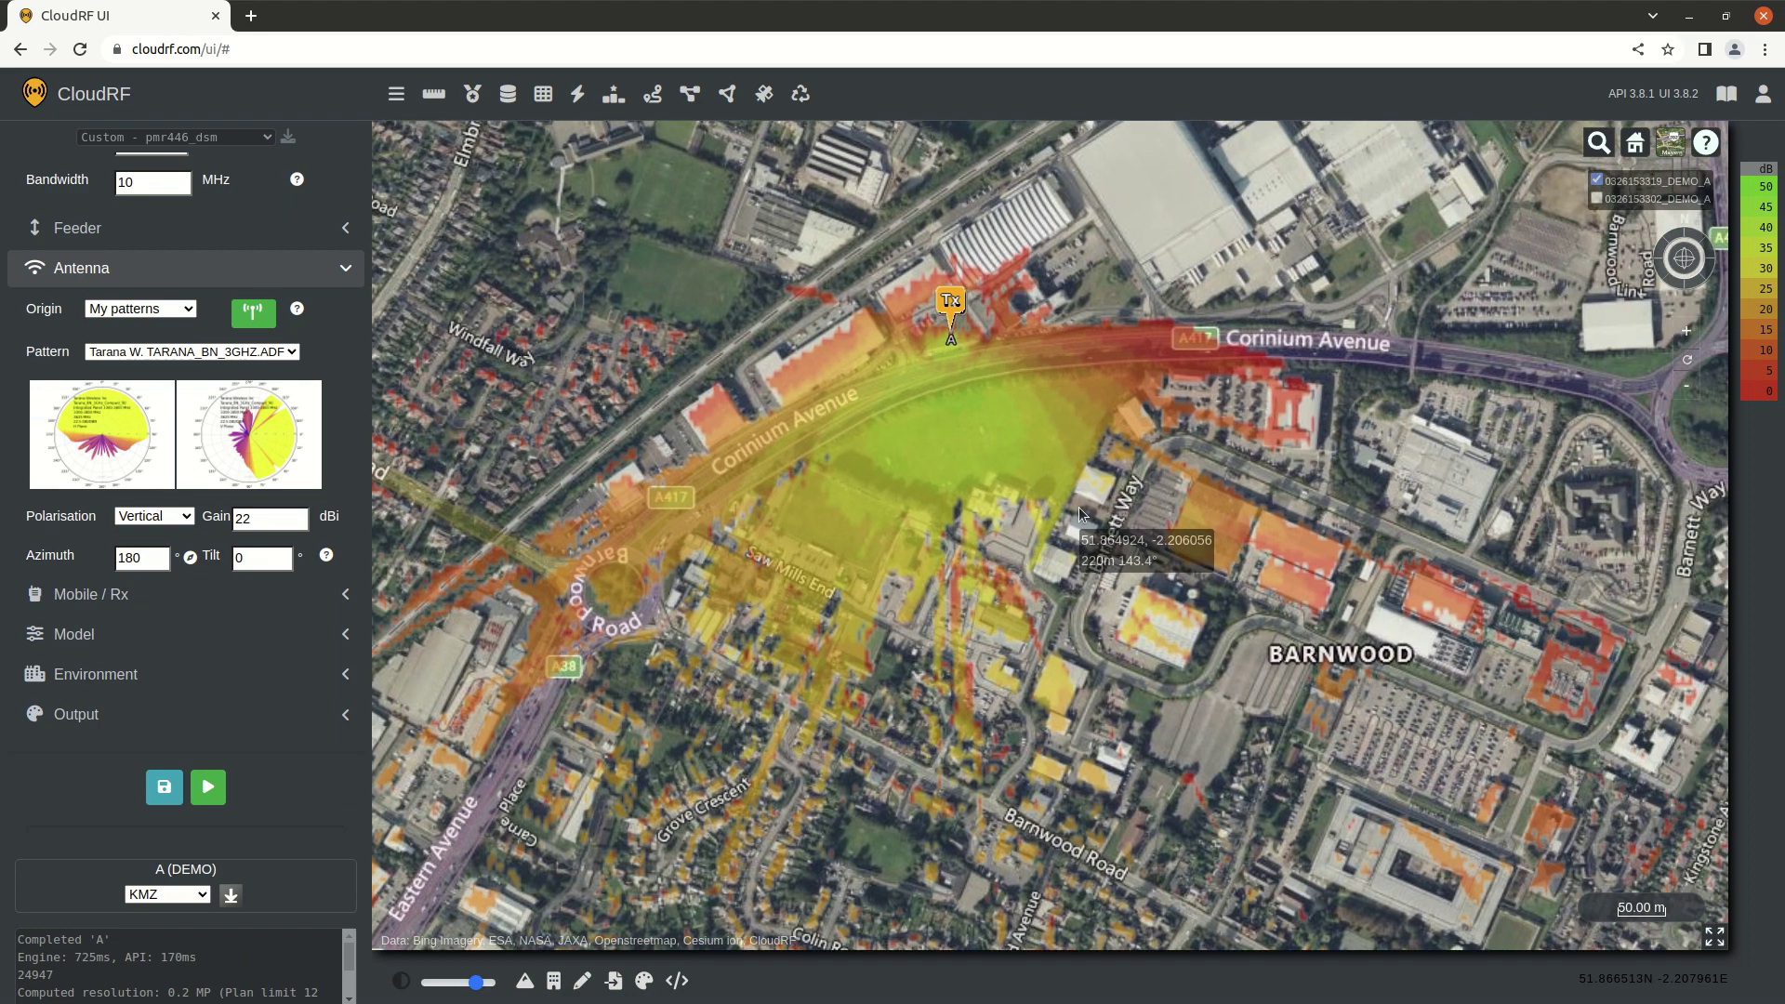
{"action": "scroll", "coordinate": [1079, 512], "scroll_direction": "down", "scroll_amount": 3}
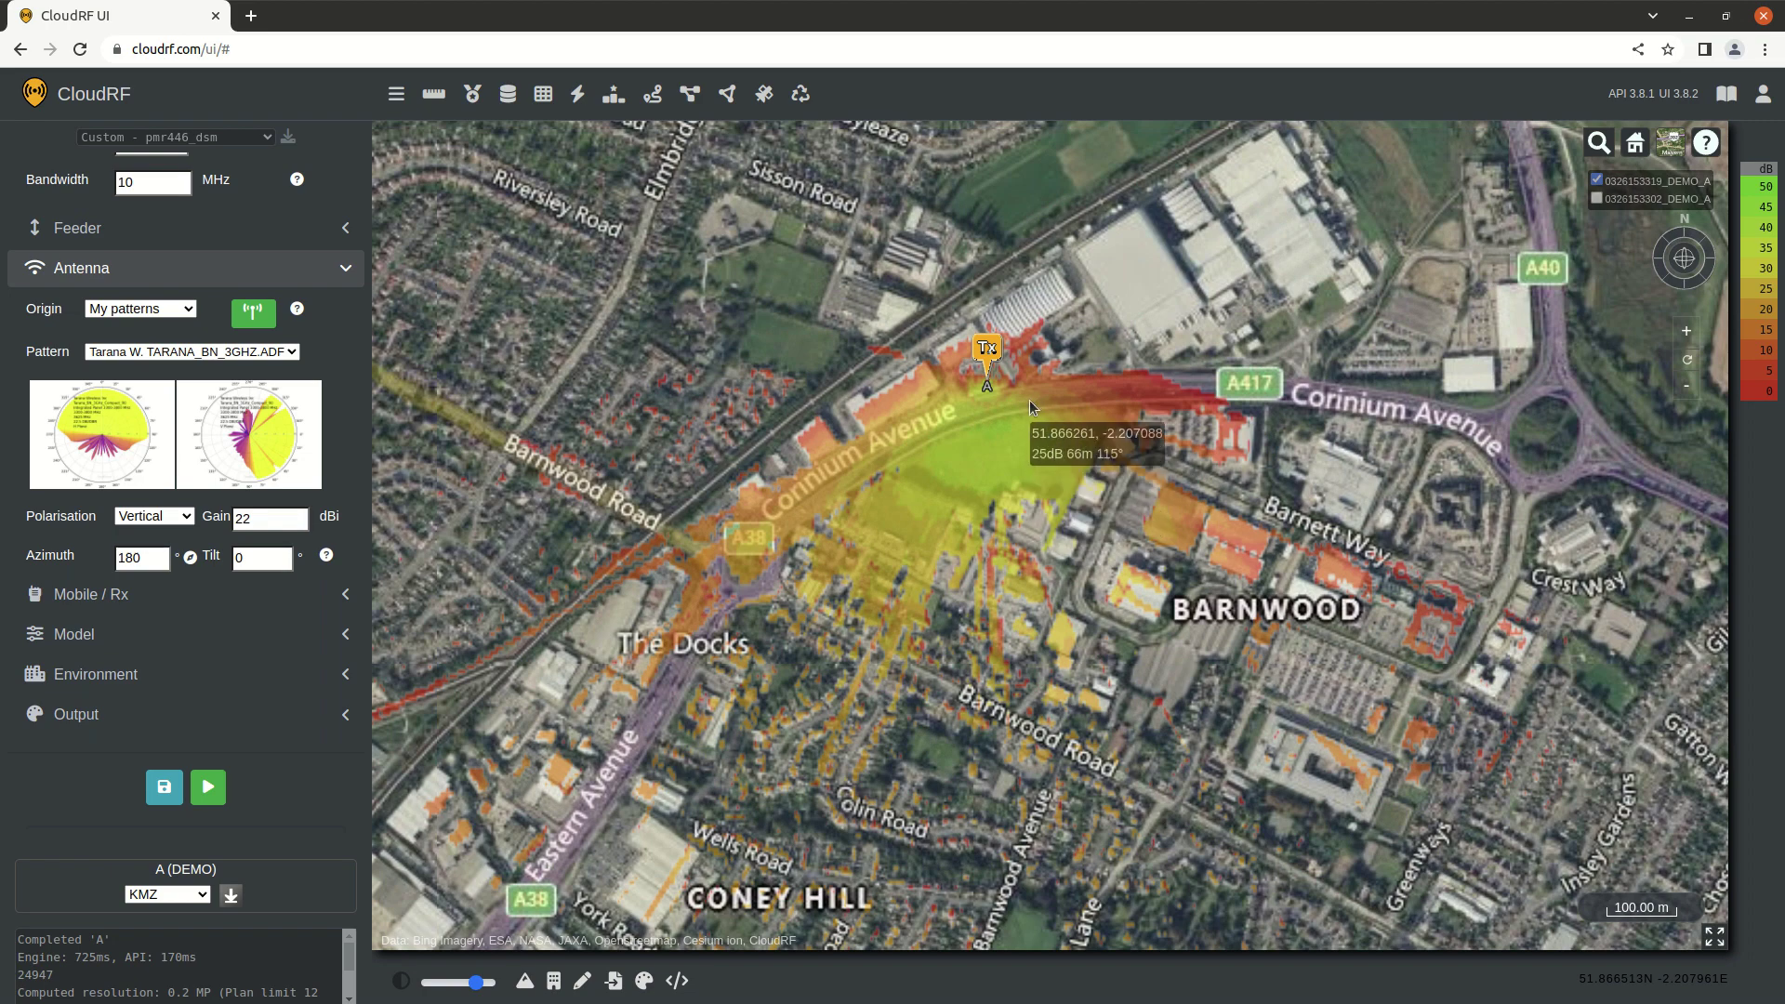
{"action": "scroll", "coordinate": [1001, 400], "scroll_direction": "up", "scroll_amount": 3}
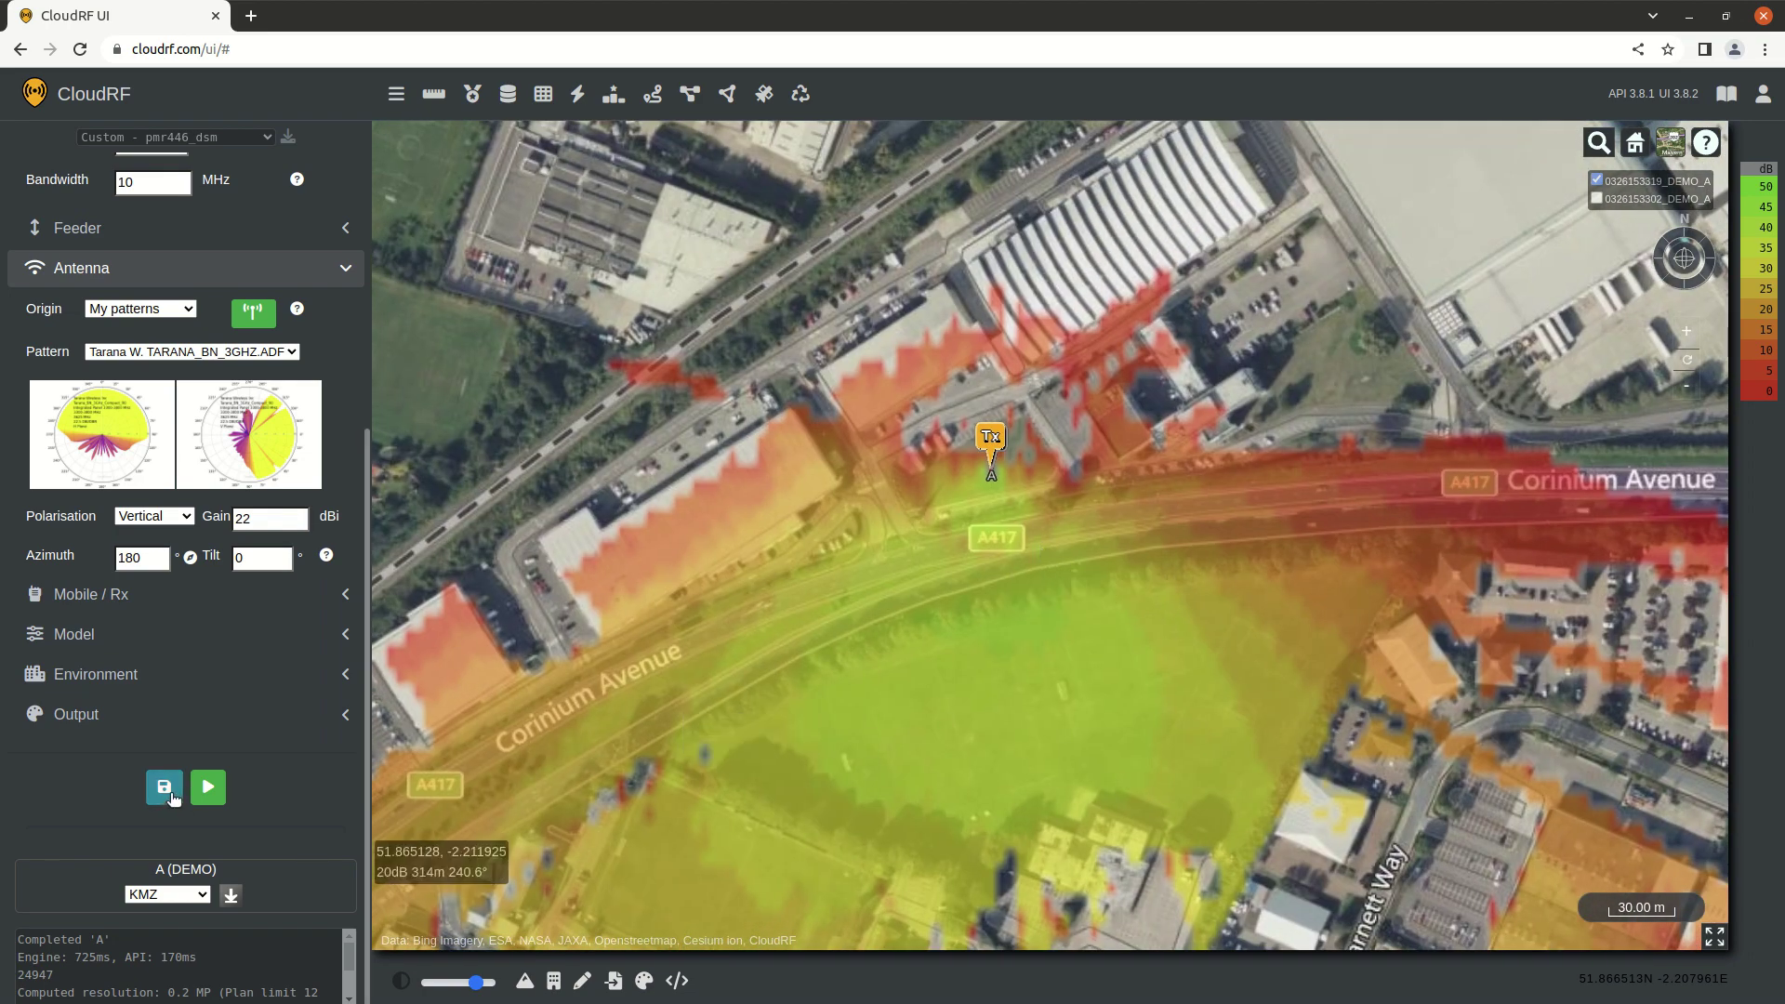
- Save the current settings as a template named tarana_3.5G_south
{"action": "left_click", "coordinate": [164, 787]}
{"action": "type", "text": "tarana_3."}
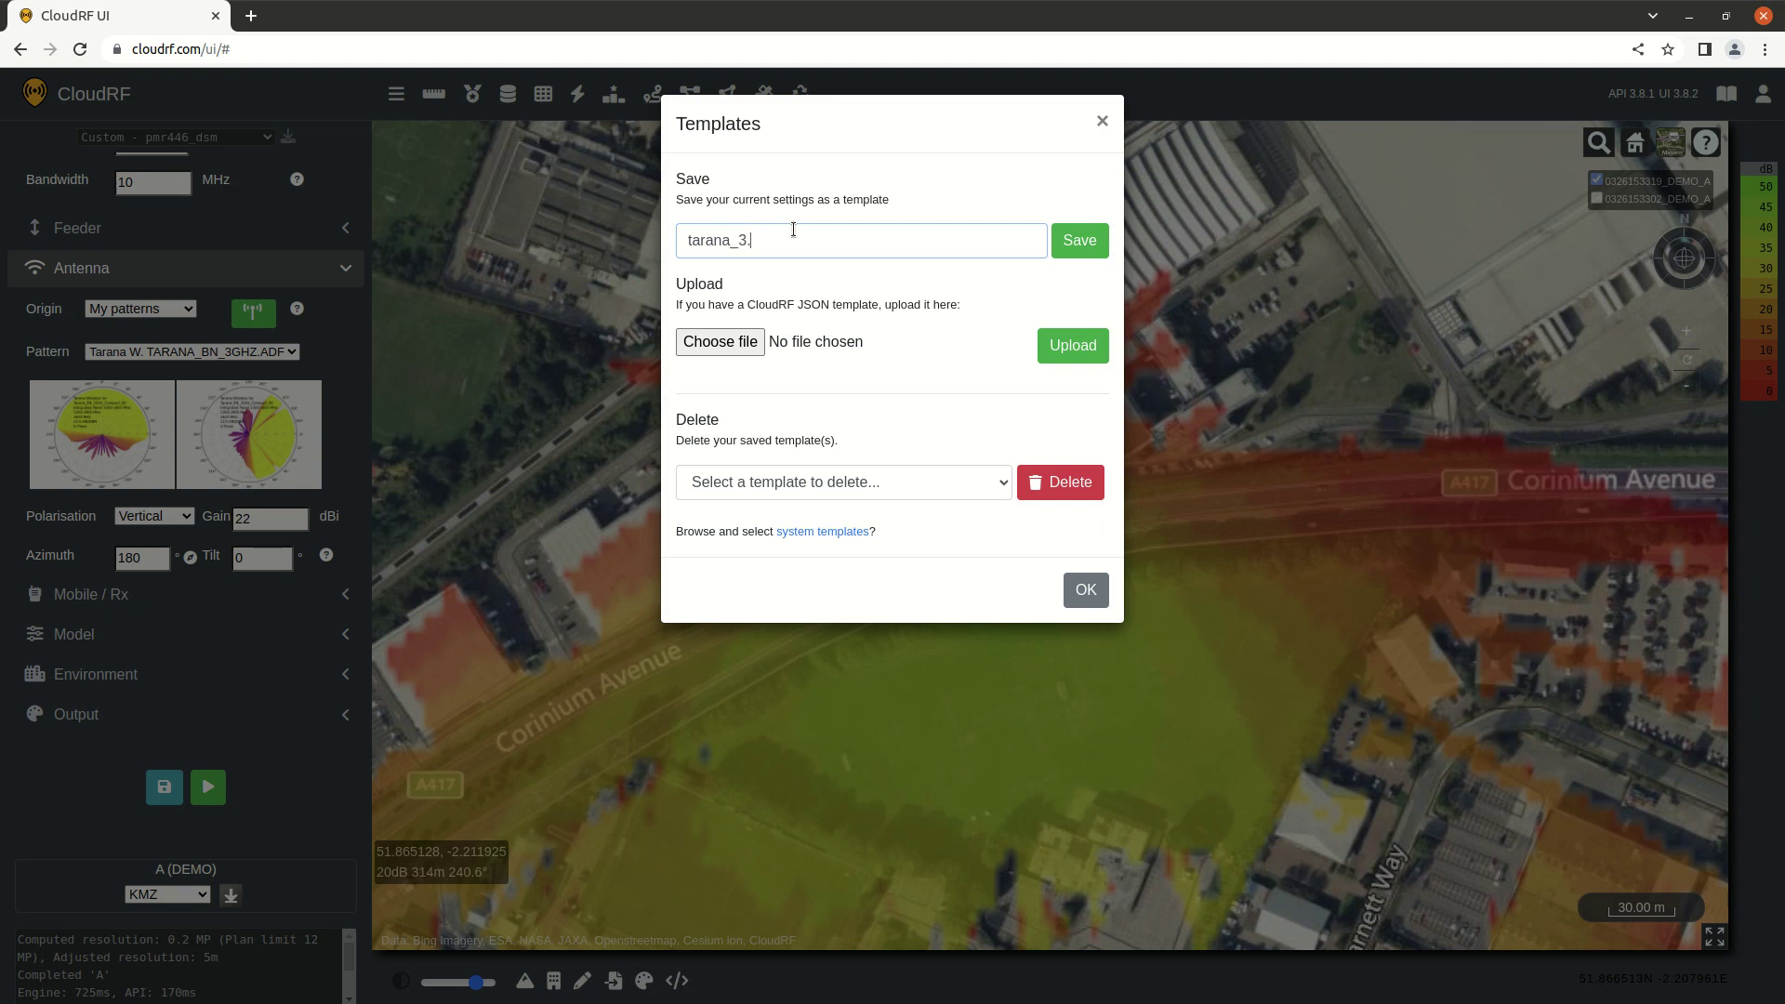
{"action": "type", "text": "5G_south"}
{"action": "left_click", "coordinate": [1079, 240]}
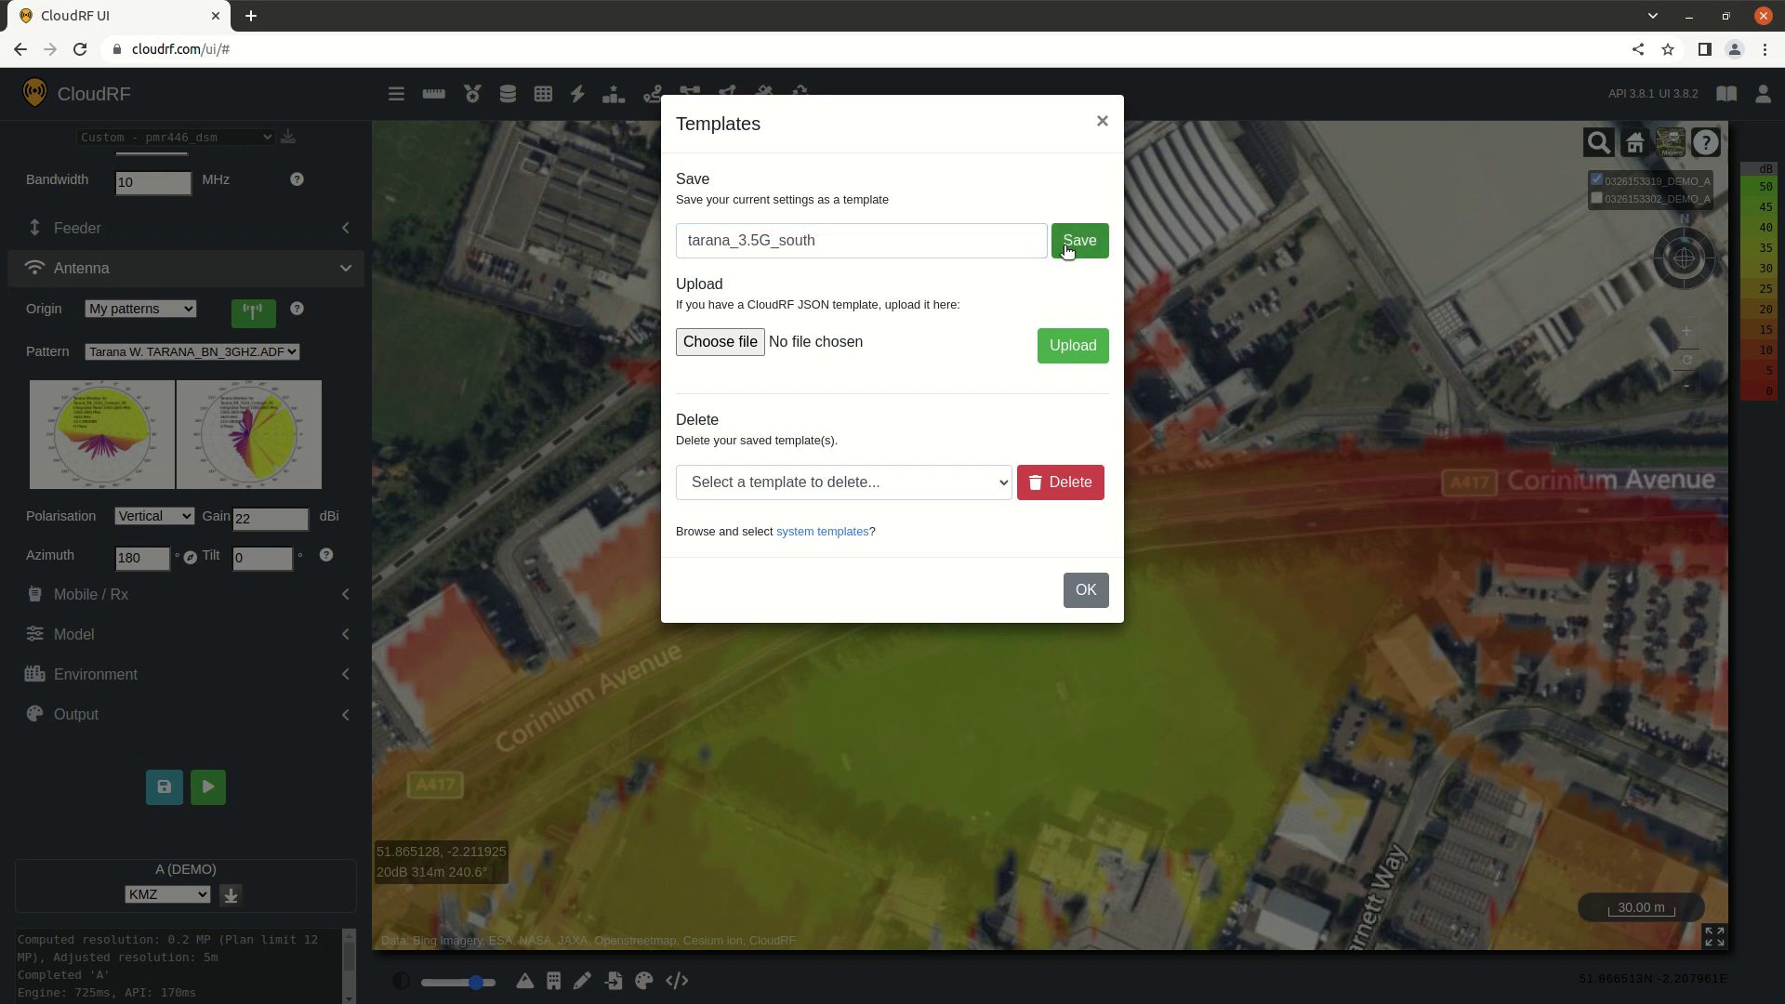
- Confirm saving the tarana_3.5G_south template and return to the map
{"action": "left_click", "coordinate": [1086, 240]}
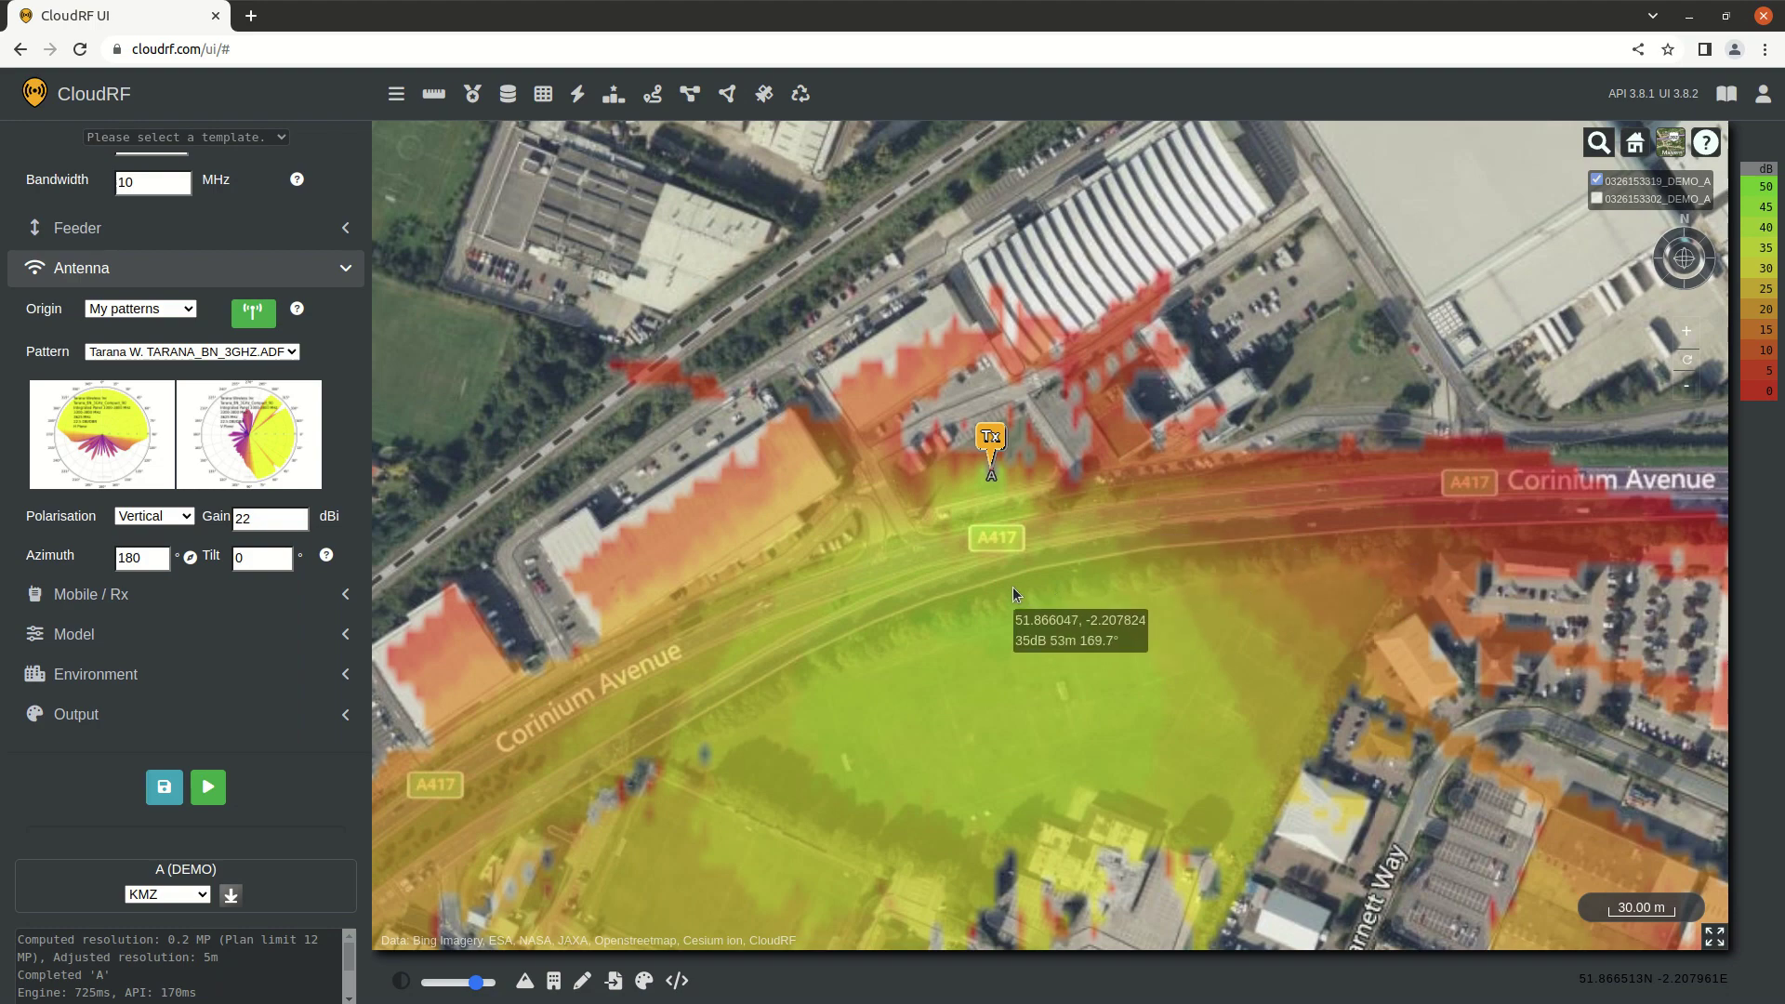
- Set the panel antenna's tilt to 3° and recalculate the coverage
{"action": "scroll", "coordinate": [1009, 588], "scroll_direction": "down", "scroll_amount": 5}
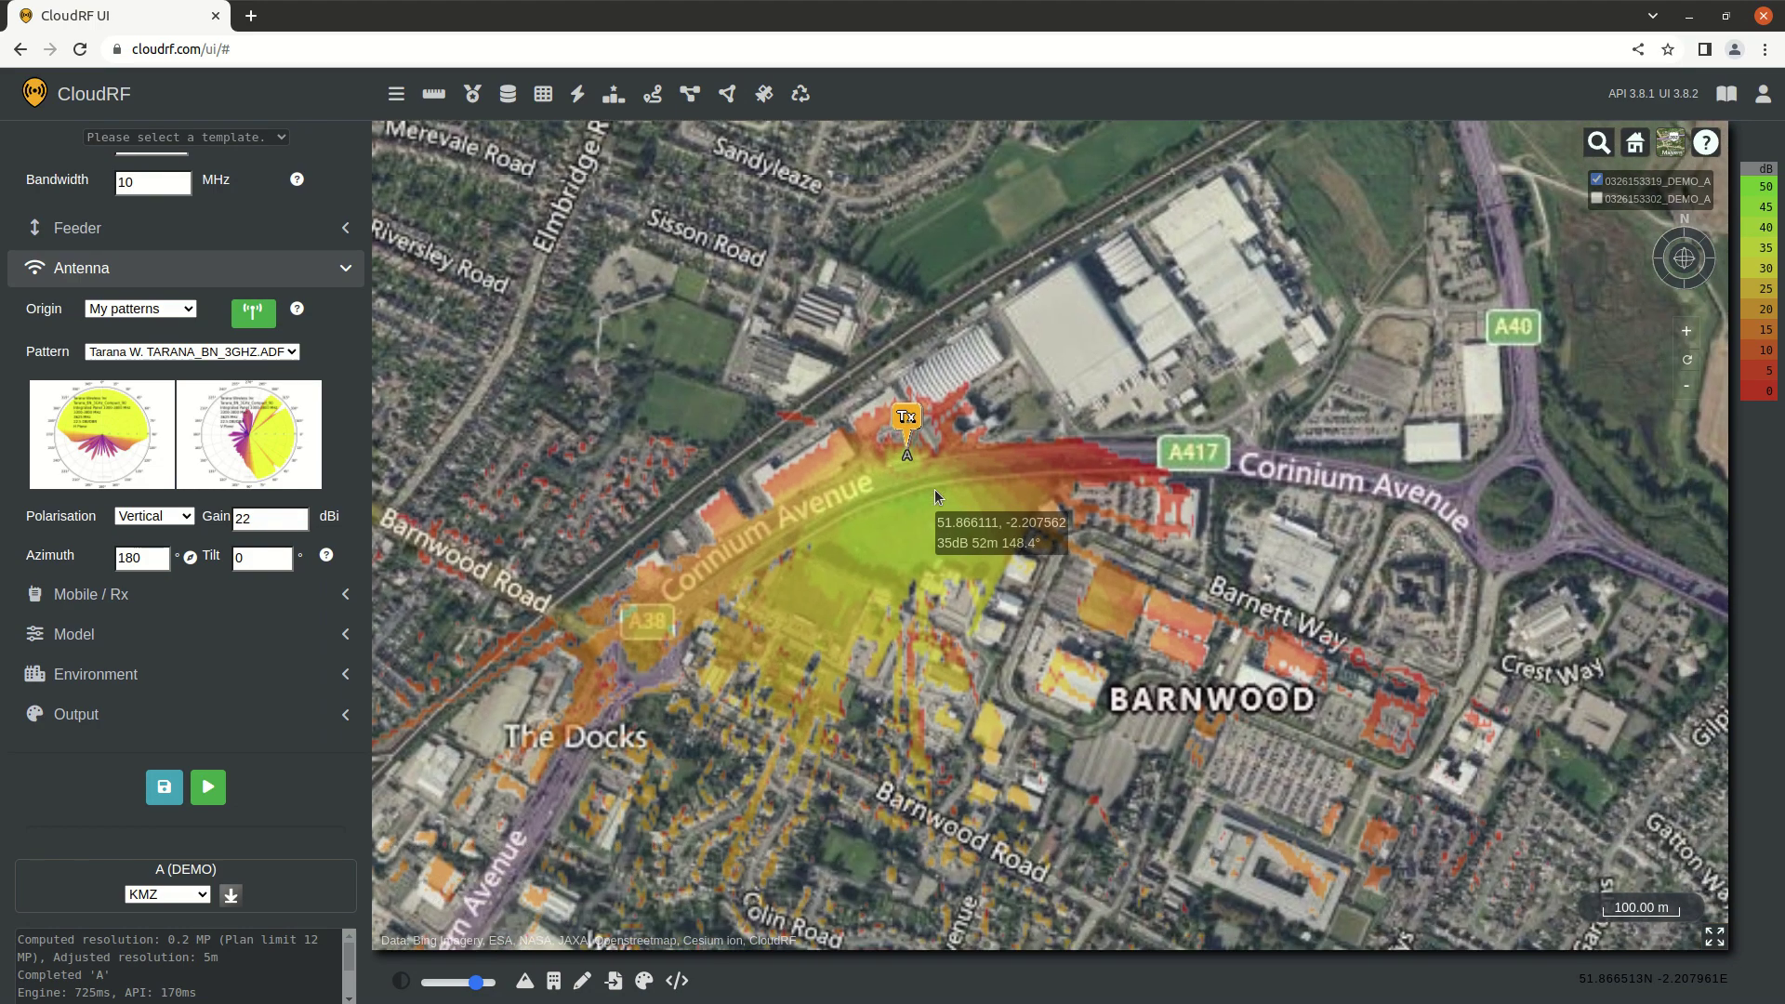
{"action": "left_click_drag", "start_coordinate": [929, 494], "coordinate": [1018, 567]}
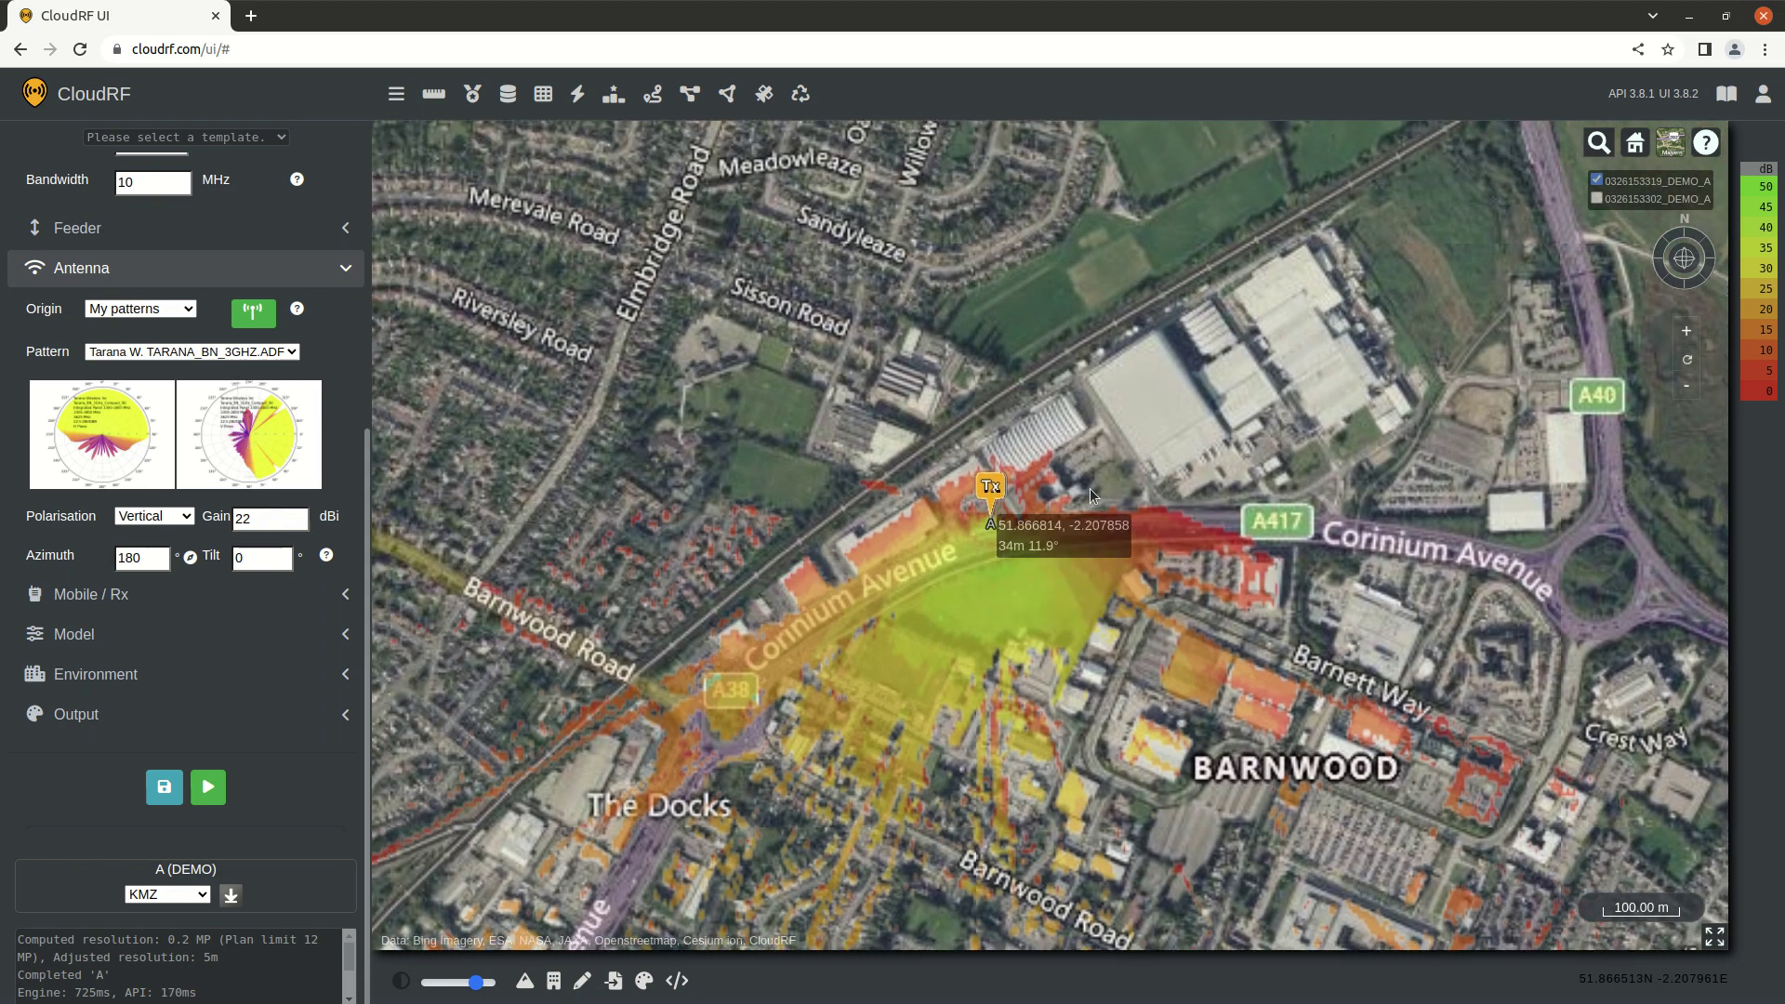
{"action": "left_click_drag", "start_coordinate": [259, 565], "coordinate": [229, 556]}
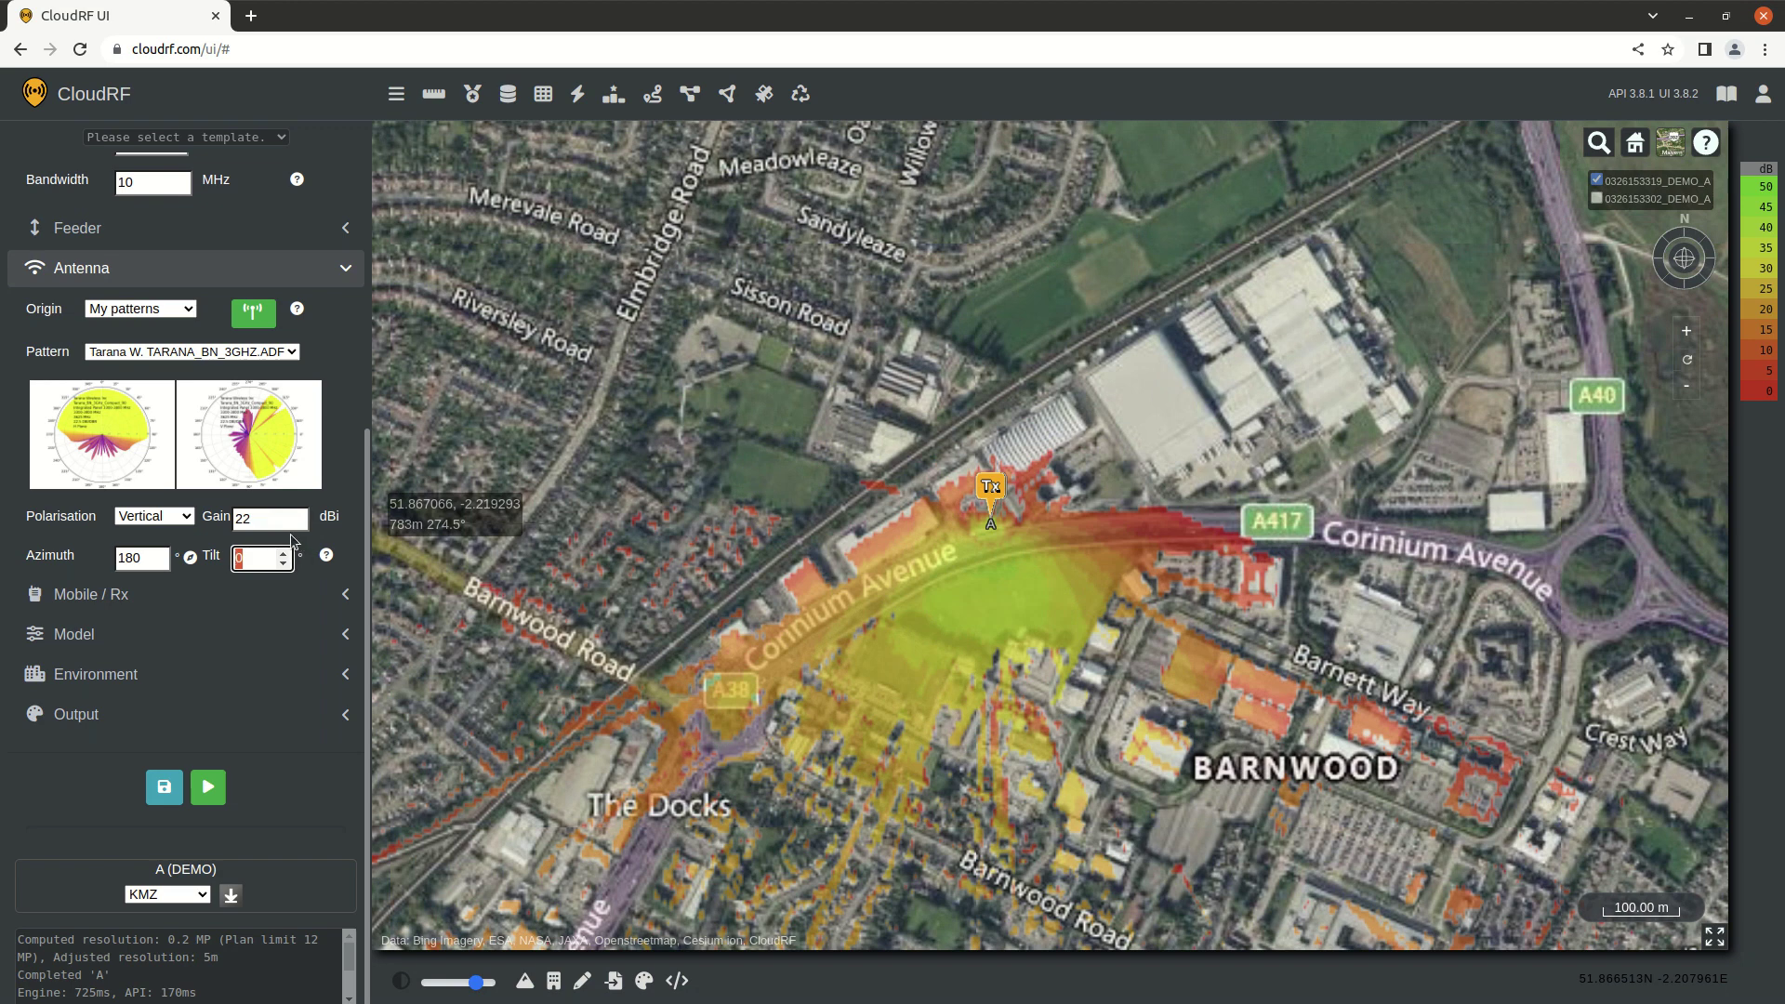
{"action": "type", "text": "3"}
{"action": "key", "text": "Tab"}
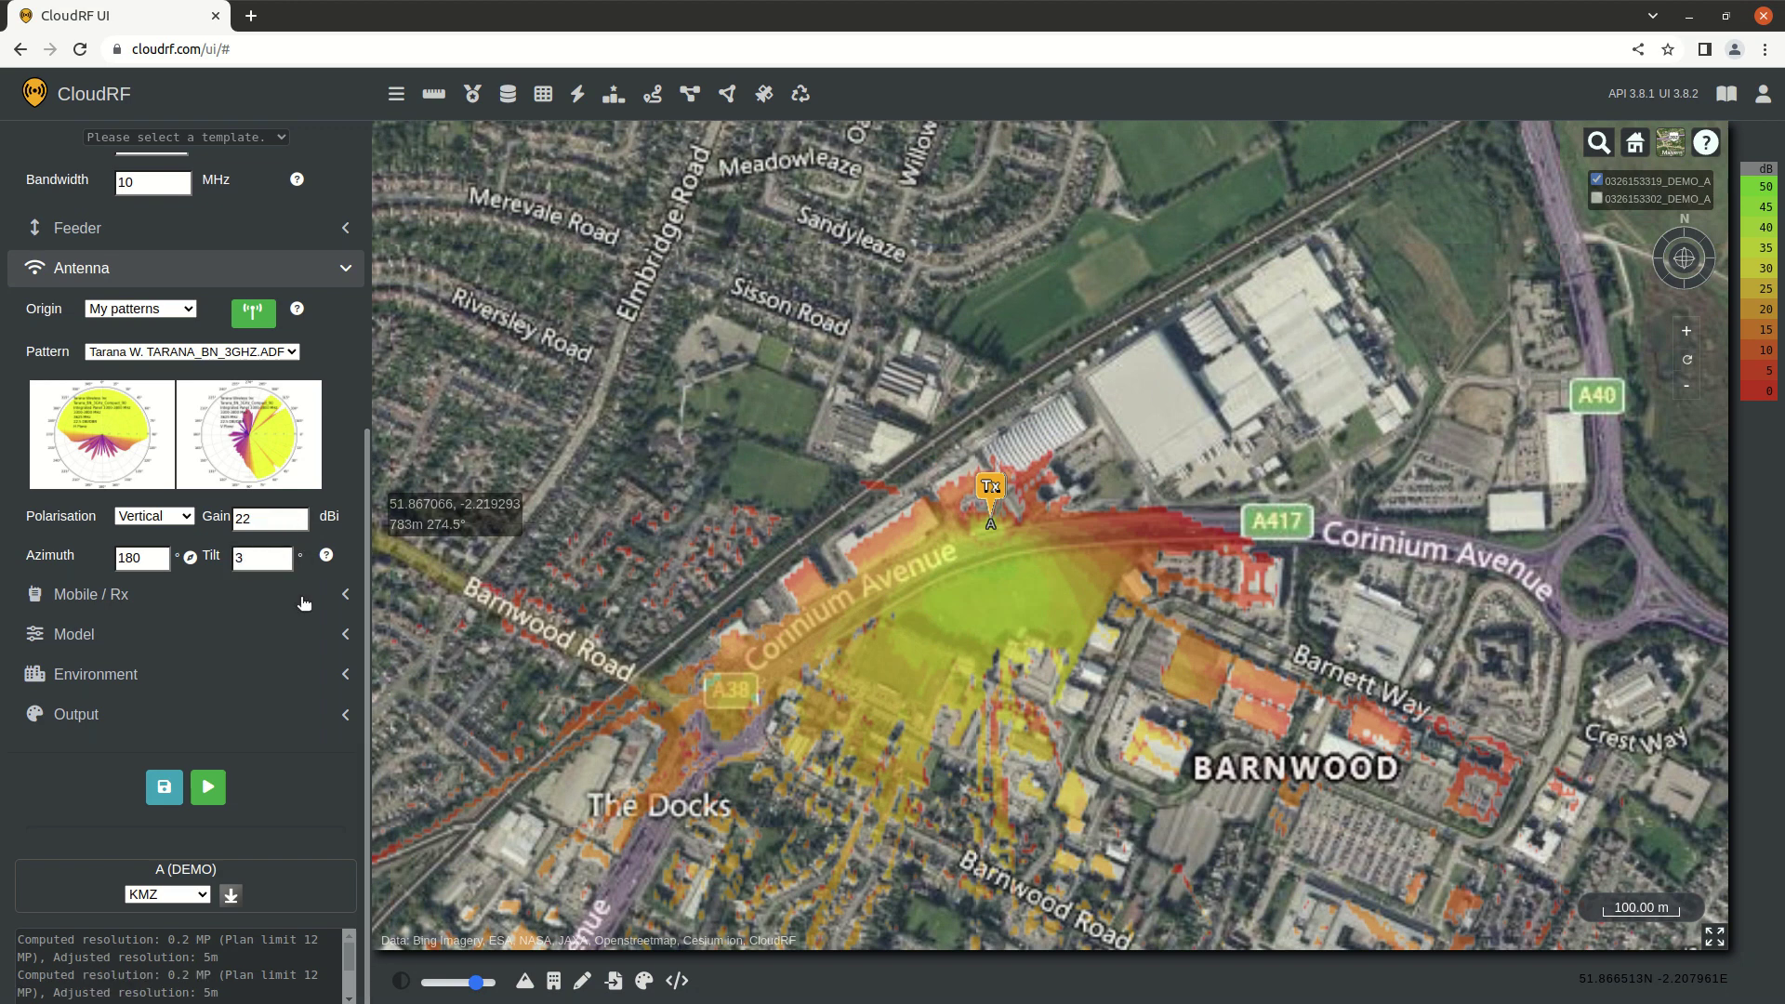
{"action": "left_click", "coordinate": [211, 787]}
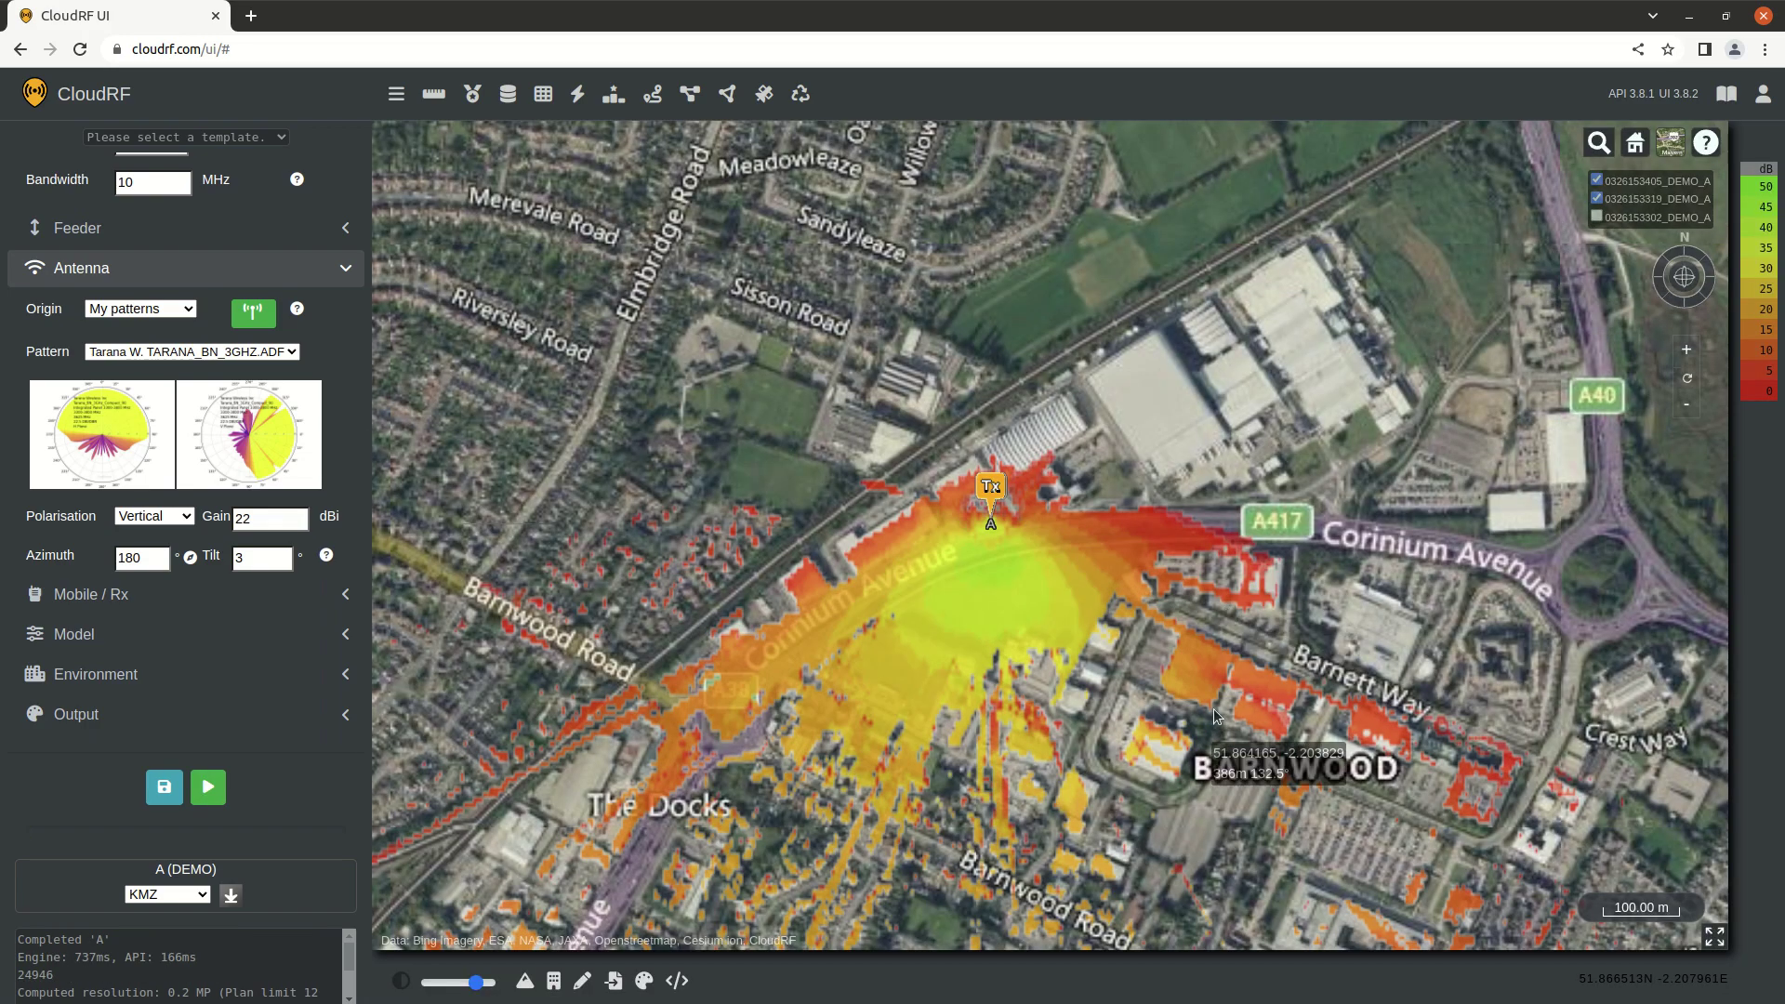
{"action": "left_click_drag", "start_coordinate": [1073, 706], "coordinate": [1091, 381]}
{"action": "scroll", "coordinate": [1091, 382], "scroll_direction": "up", "scroll_amount": 5}
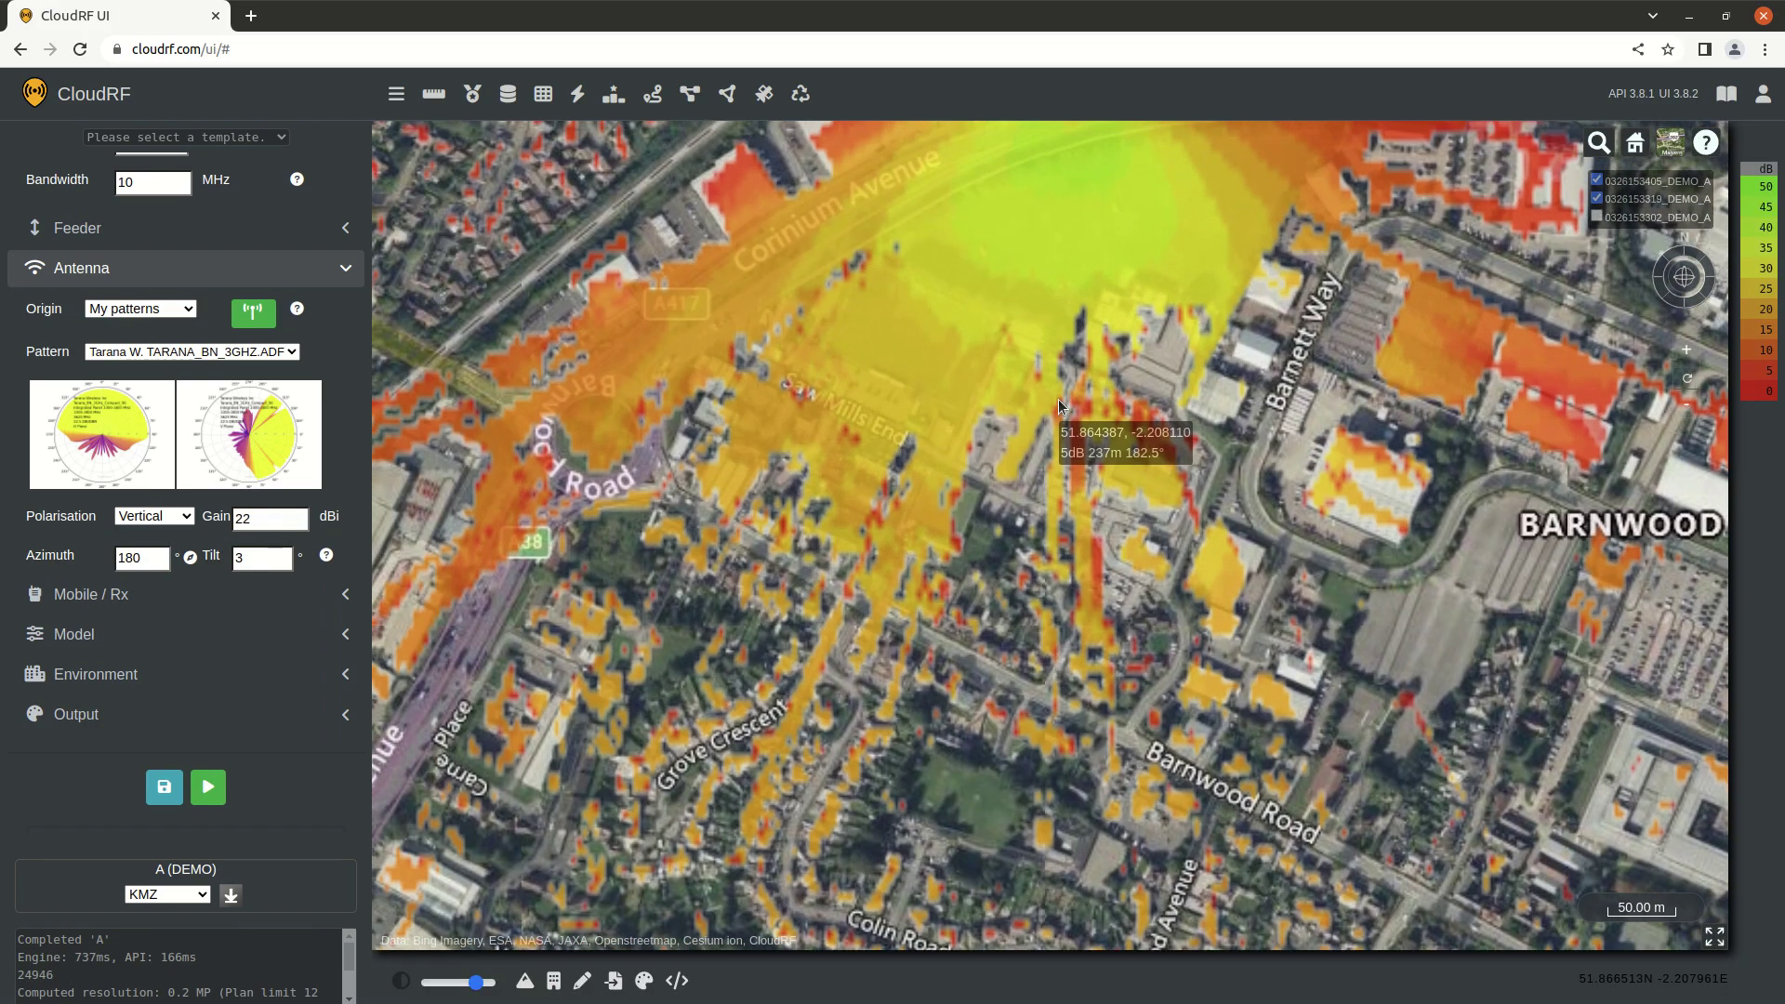
{"action": "left_click", "coordinate": [1597, 199]}
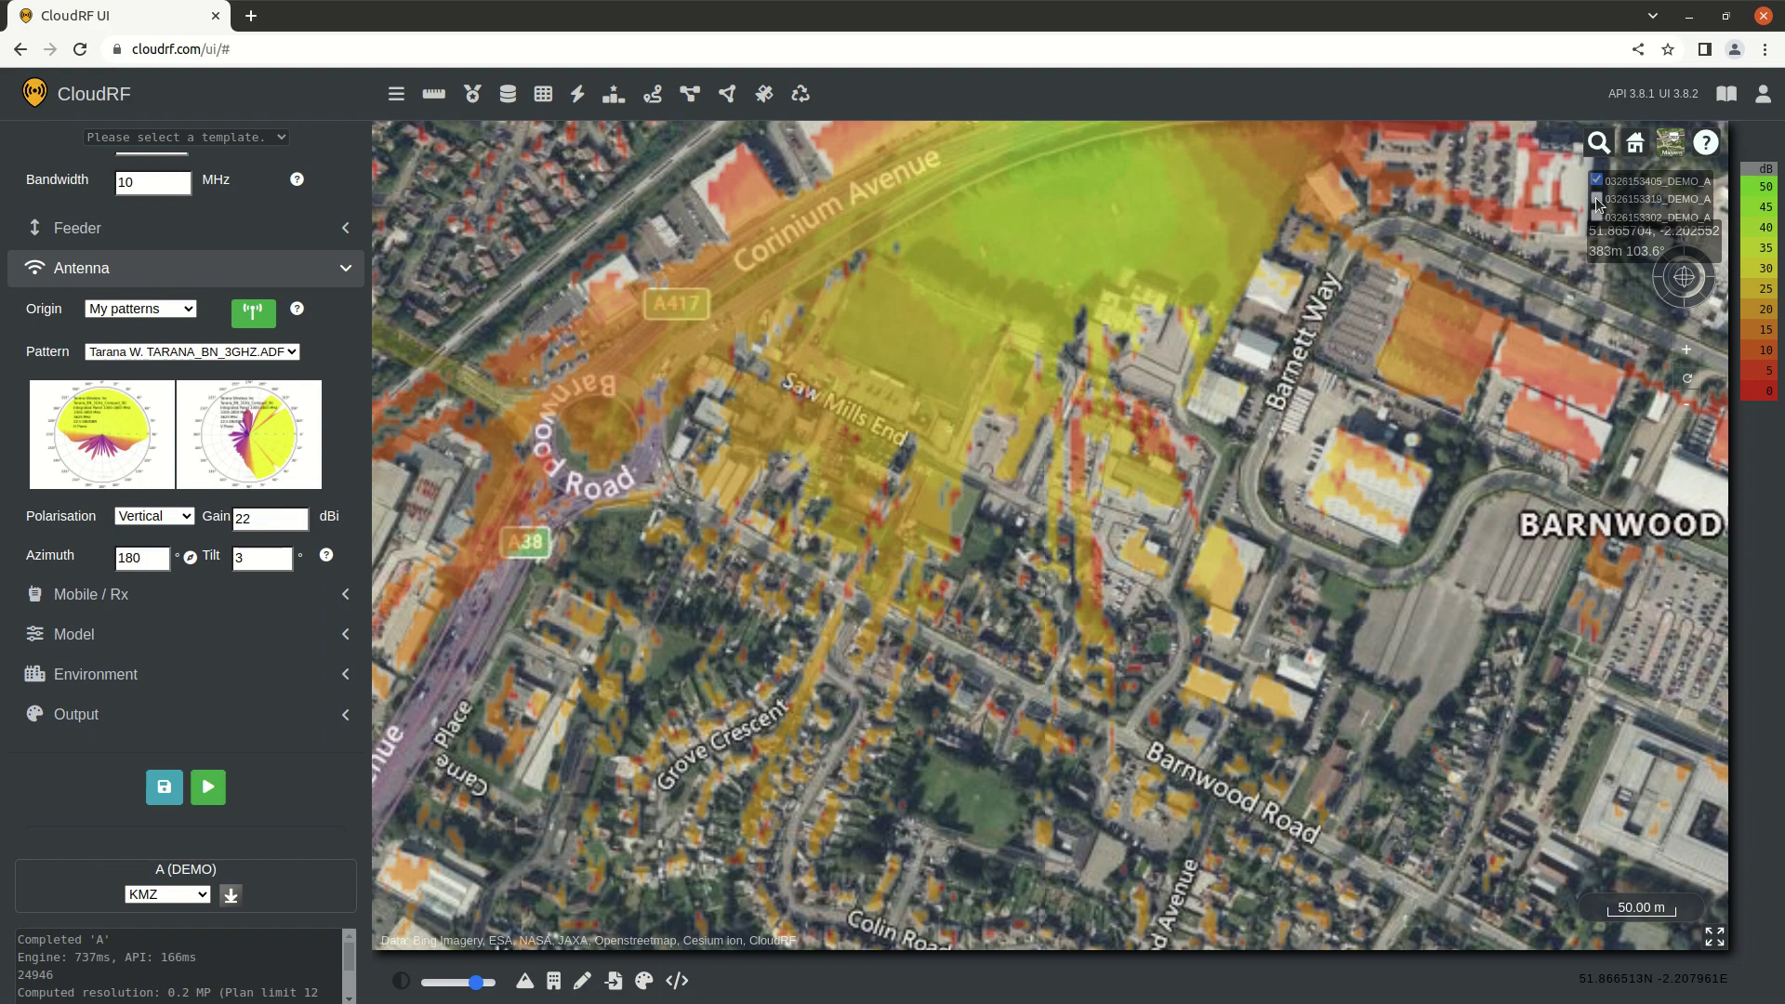
{"action": "left_click", "coordinate": [1597, 199]}
{"action": "left_click", "coordinate": [1597, 199]}
{"action": "left_click_drag", "start_coordinate": [1020, 457], "coordinate": [1043, 655]}
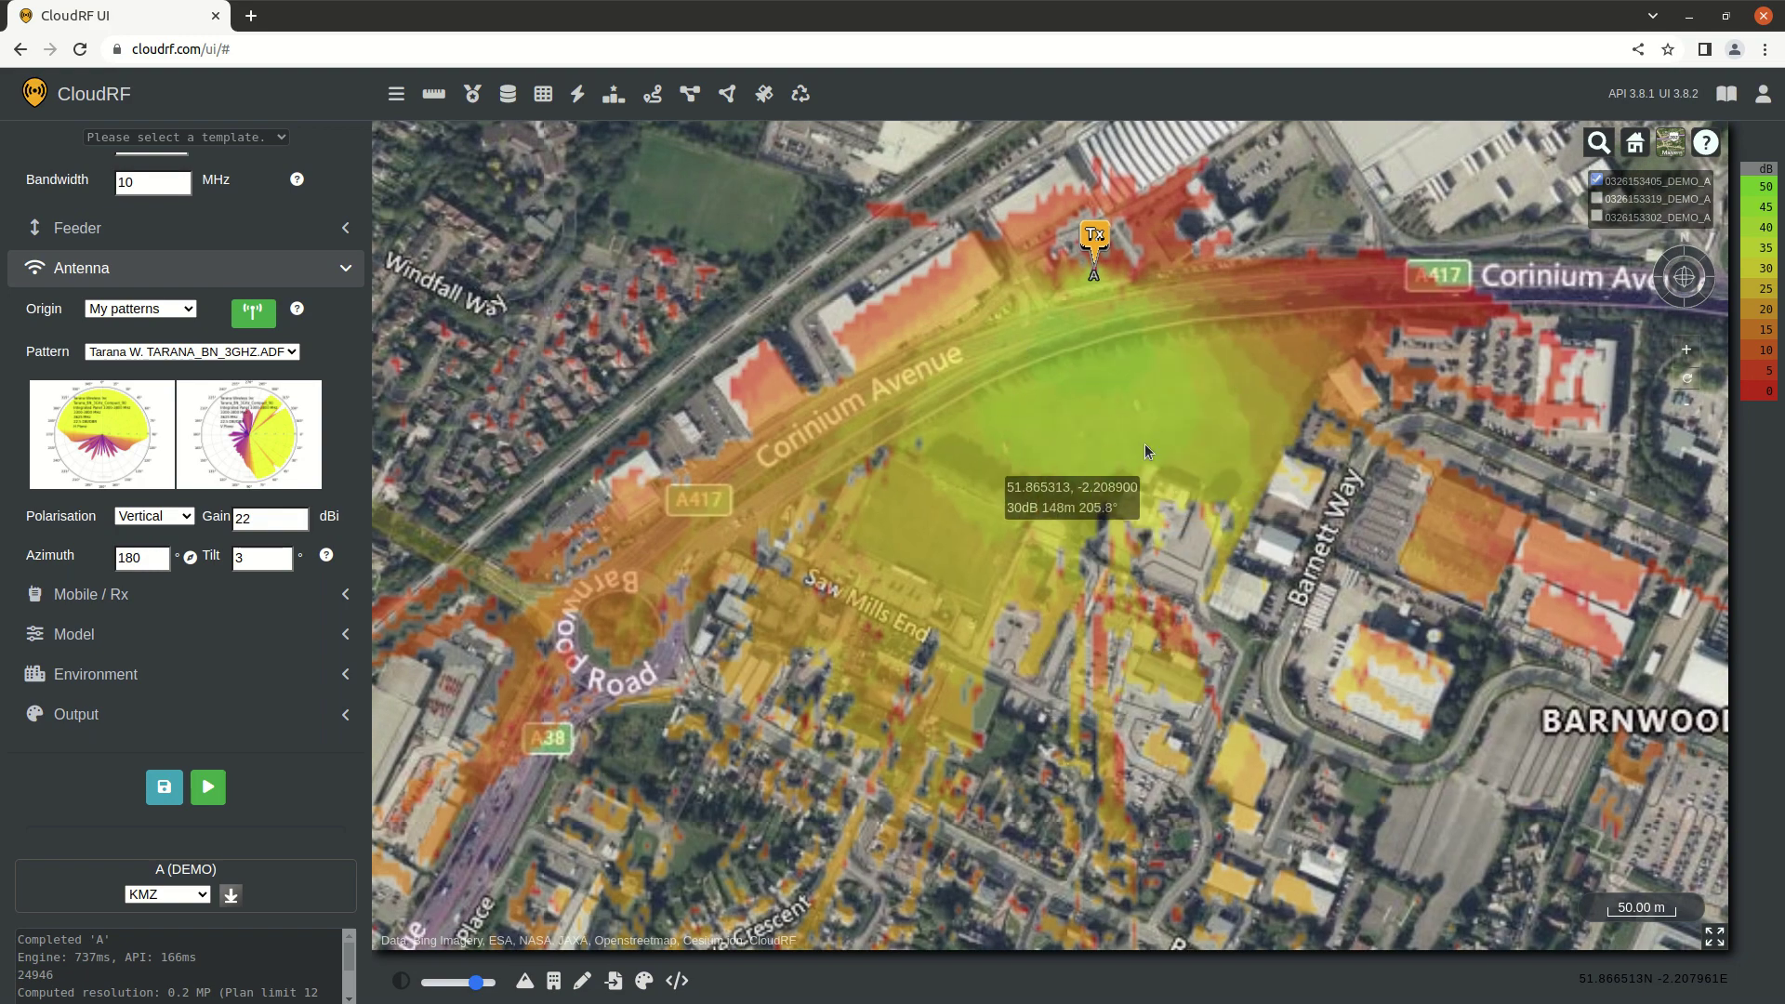
{"action": "left_click_drag", "start_coordinate": [1152, 920], "coordinate": [1391, 323]}
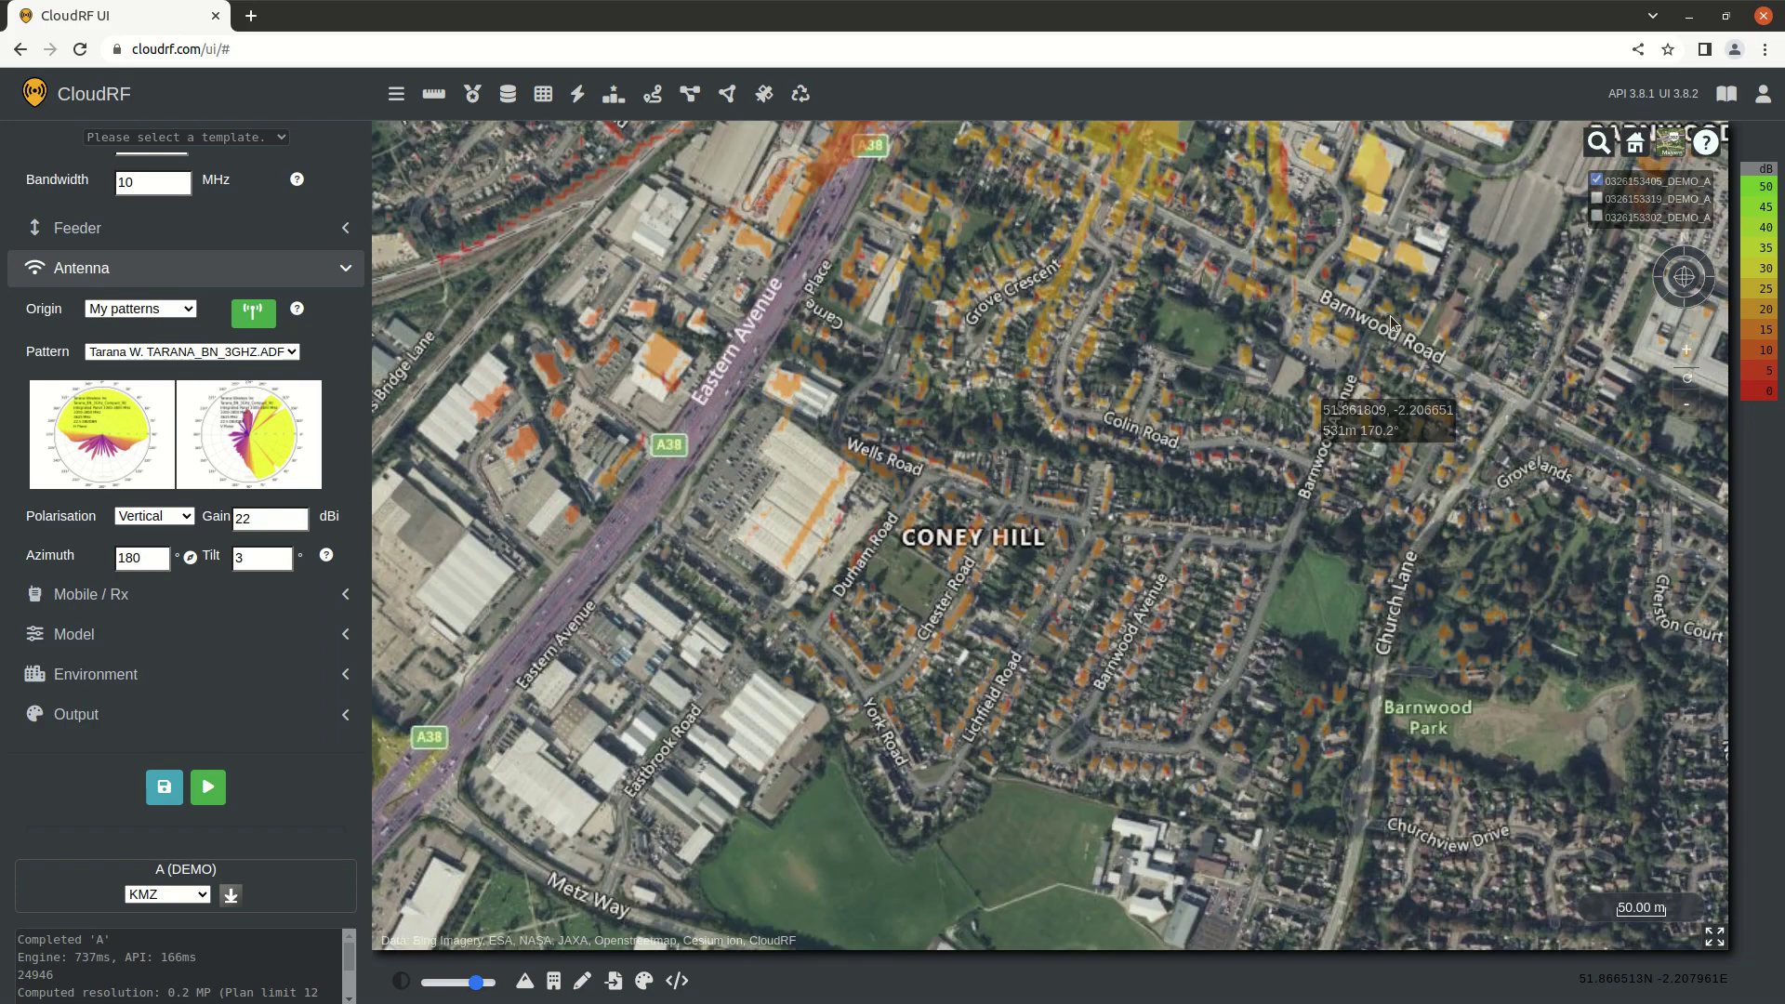
{"action": "scroll", "coordinate": [1023, 390], "scroll_direction": "up", "scroll_amount": 3}
{"action": "left_click_drag", "start_coordinate": [1023, 390], "coordinate": [999, 474]}
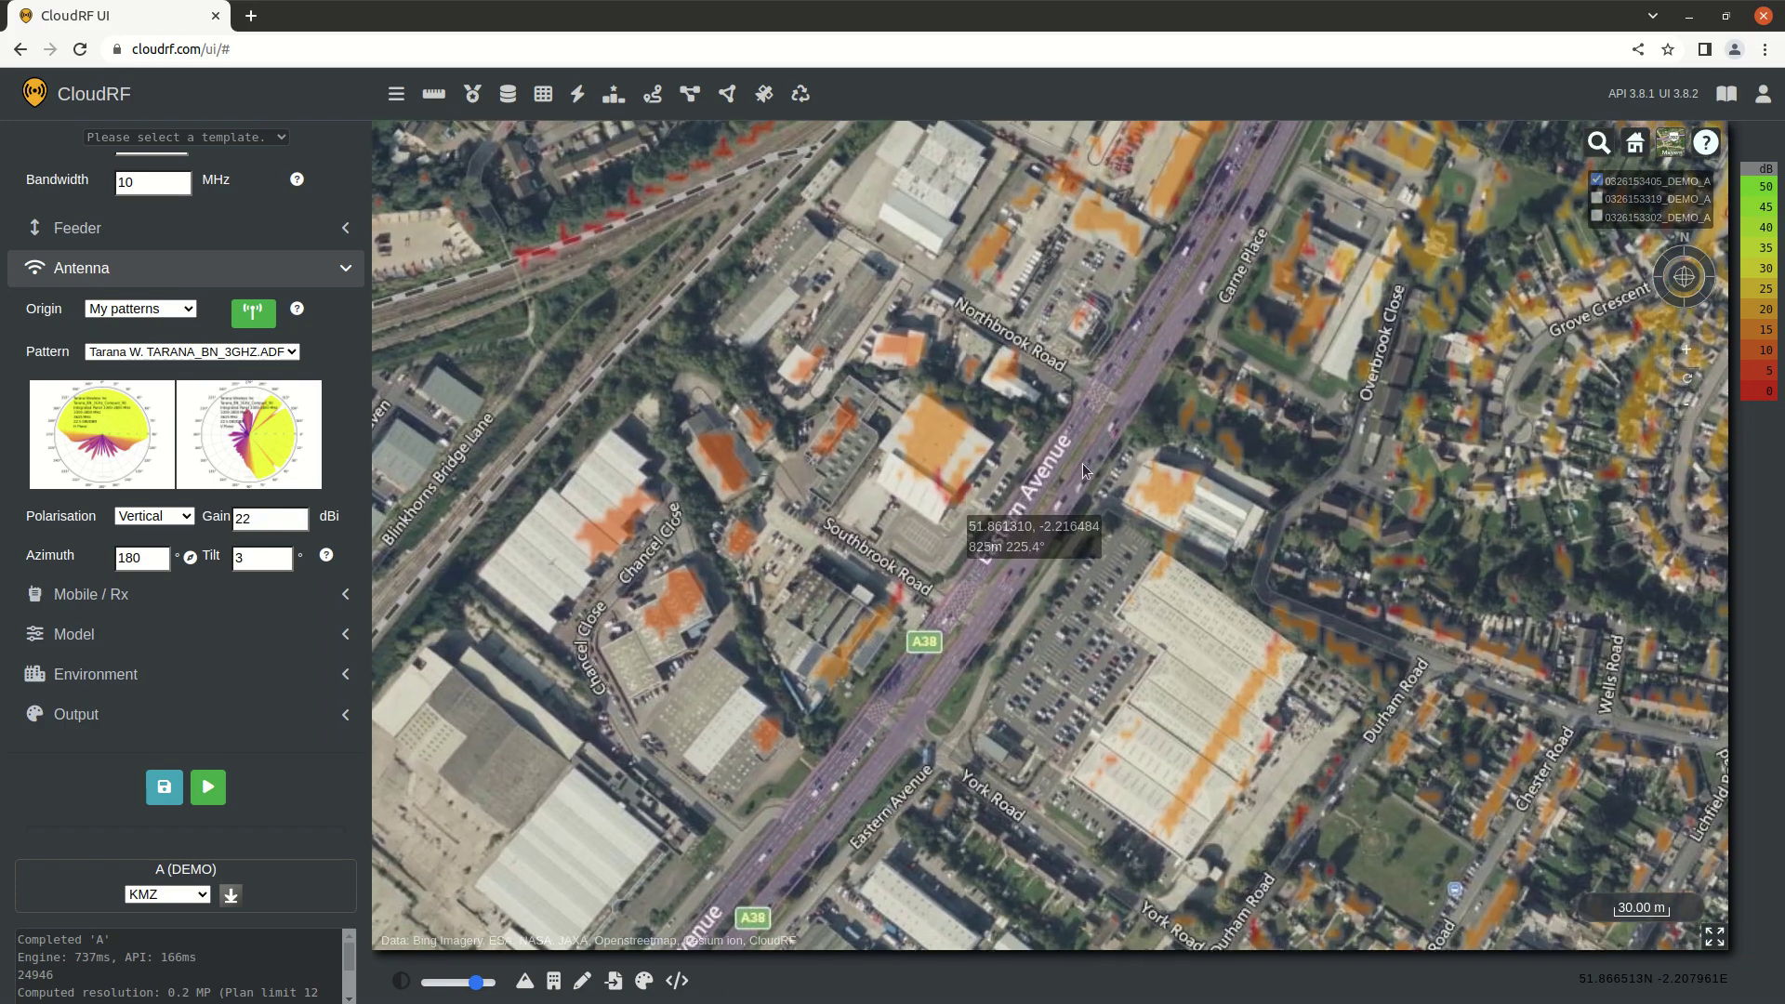
{"action": "left_click", "coordinate": [1598, 200]}
{"action": "left_click", "coordinate": [1596, 199]}
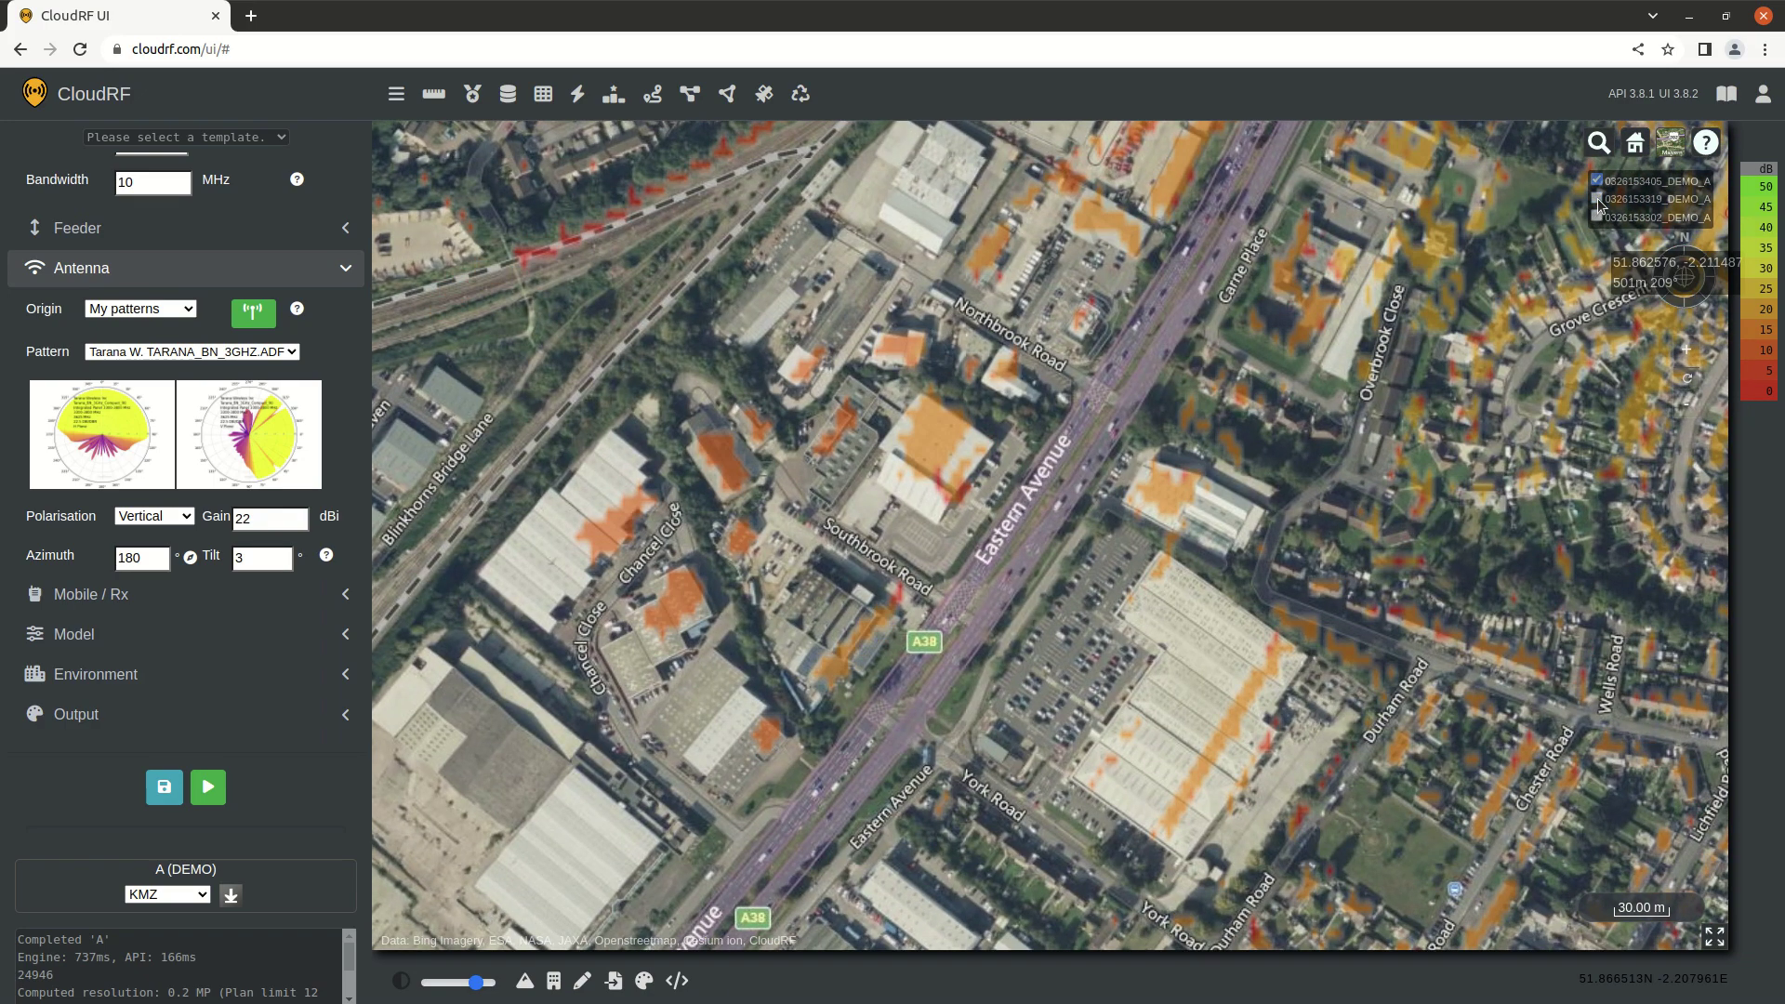
{"action": "left_click", "coordinate": [1598, 199]}
{"action": "left_click", "coordinate": [1597, 199]}
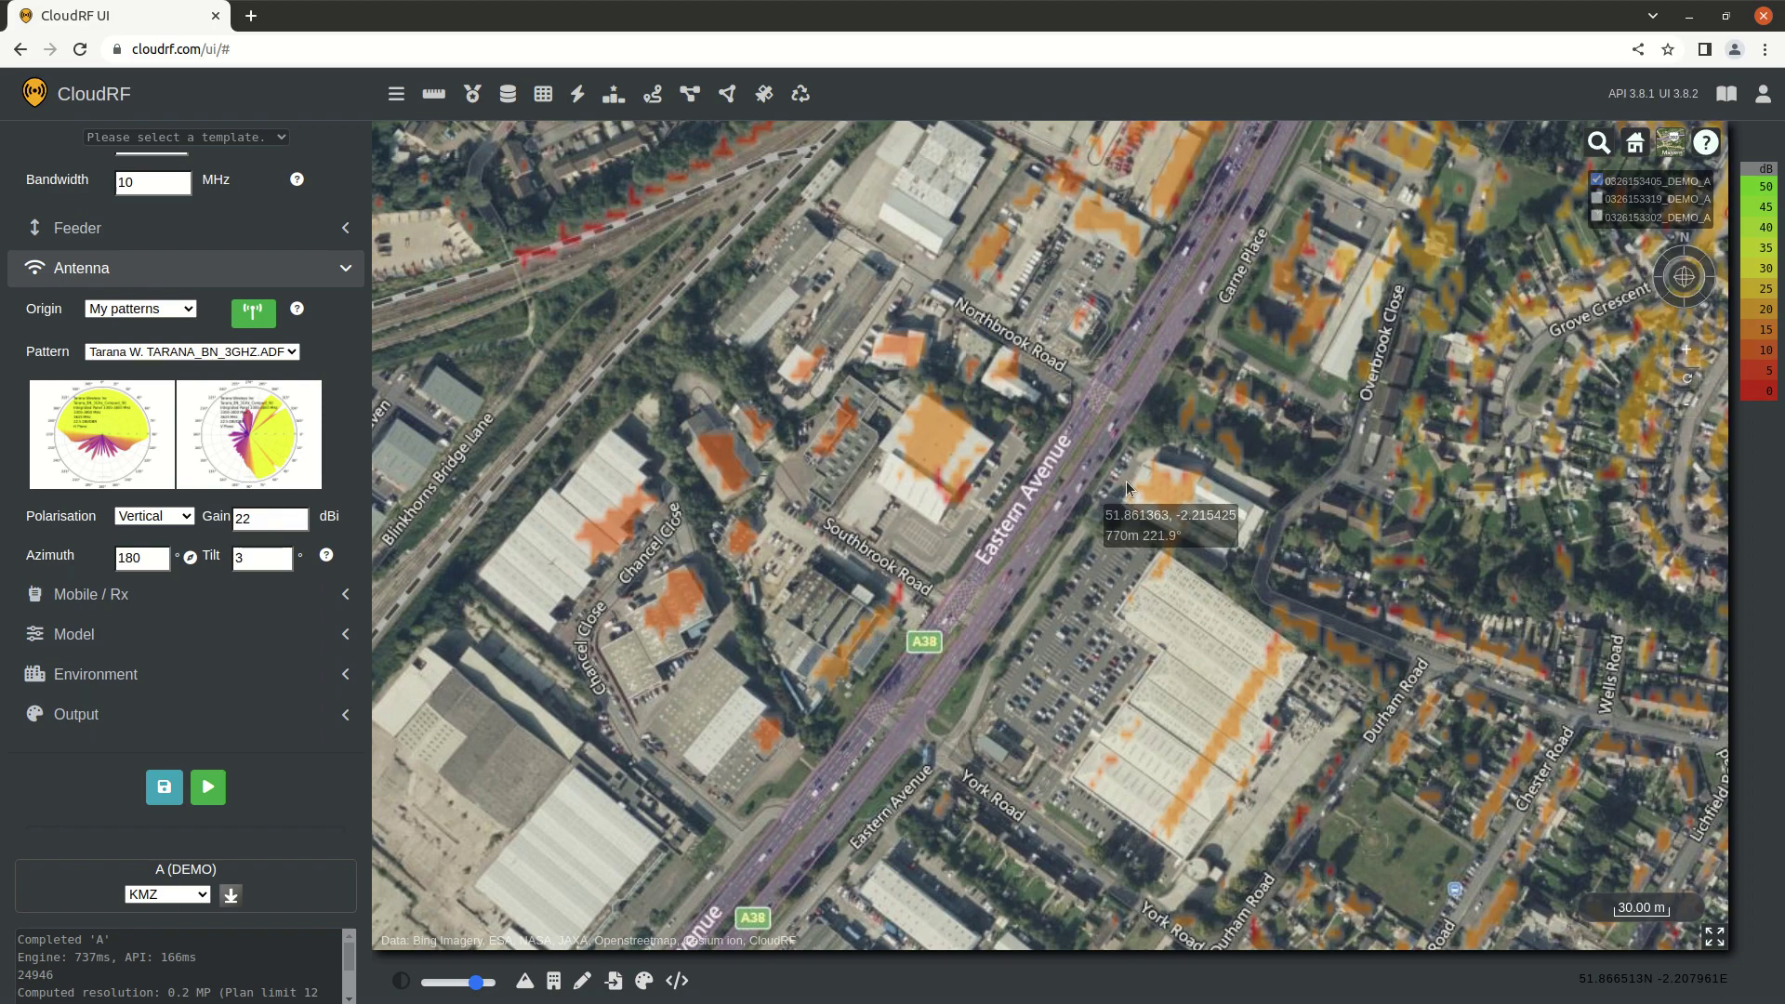
{"action": "scroll", "coordinate": [892, 558], "scroll_direction": "down", "scroll_amount": 5}
{"action": "scroll", "coordinate": [929, 483], "scroll_direction": "up", "scroll_amount": 3}
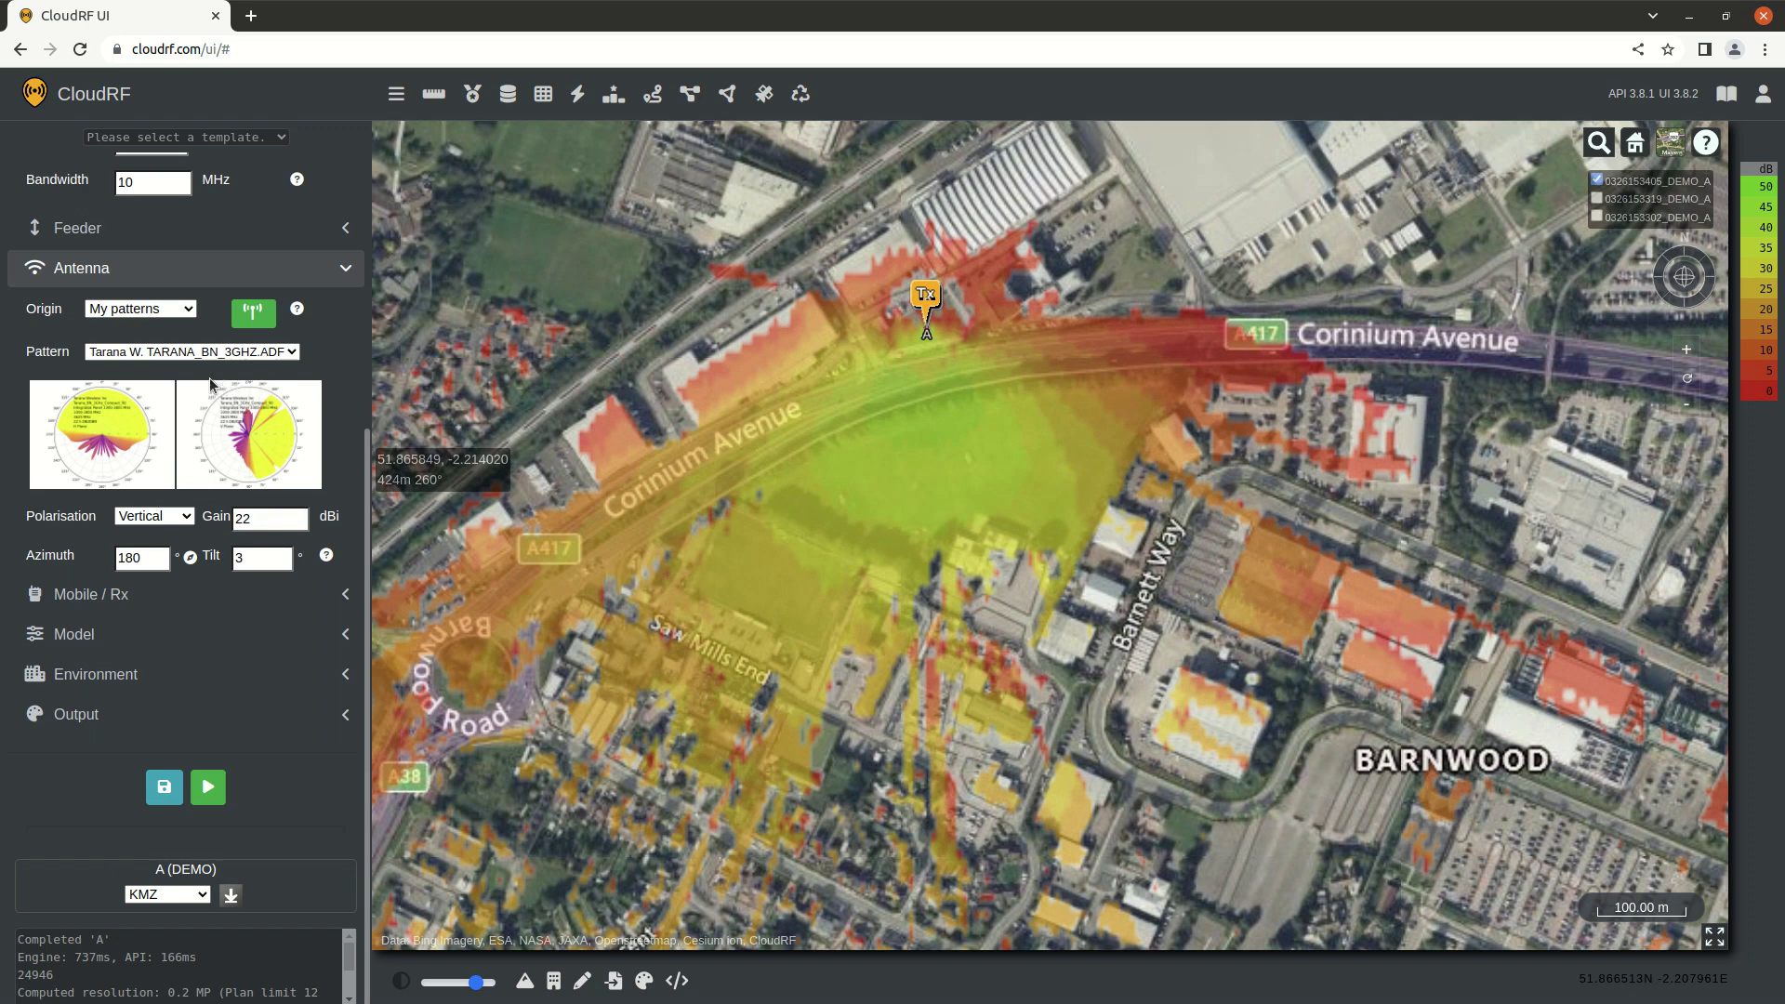
- Switch the antenna origin to Custom pattern and clear all coverage layers from the map
{"action": "left_click", "coordinate": [156, 351]}
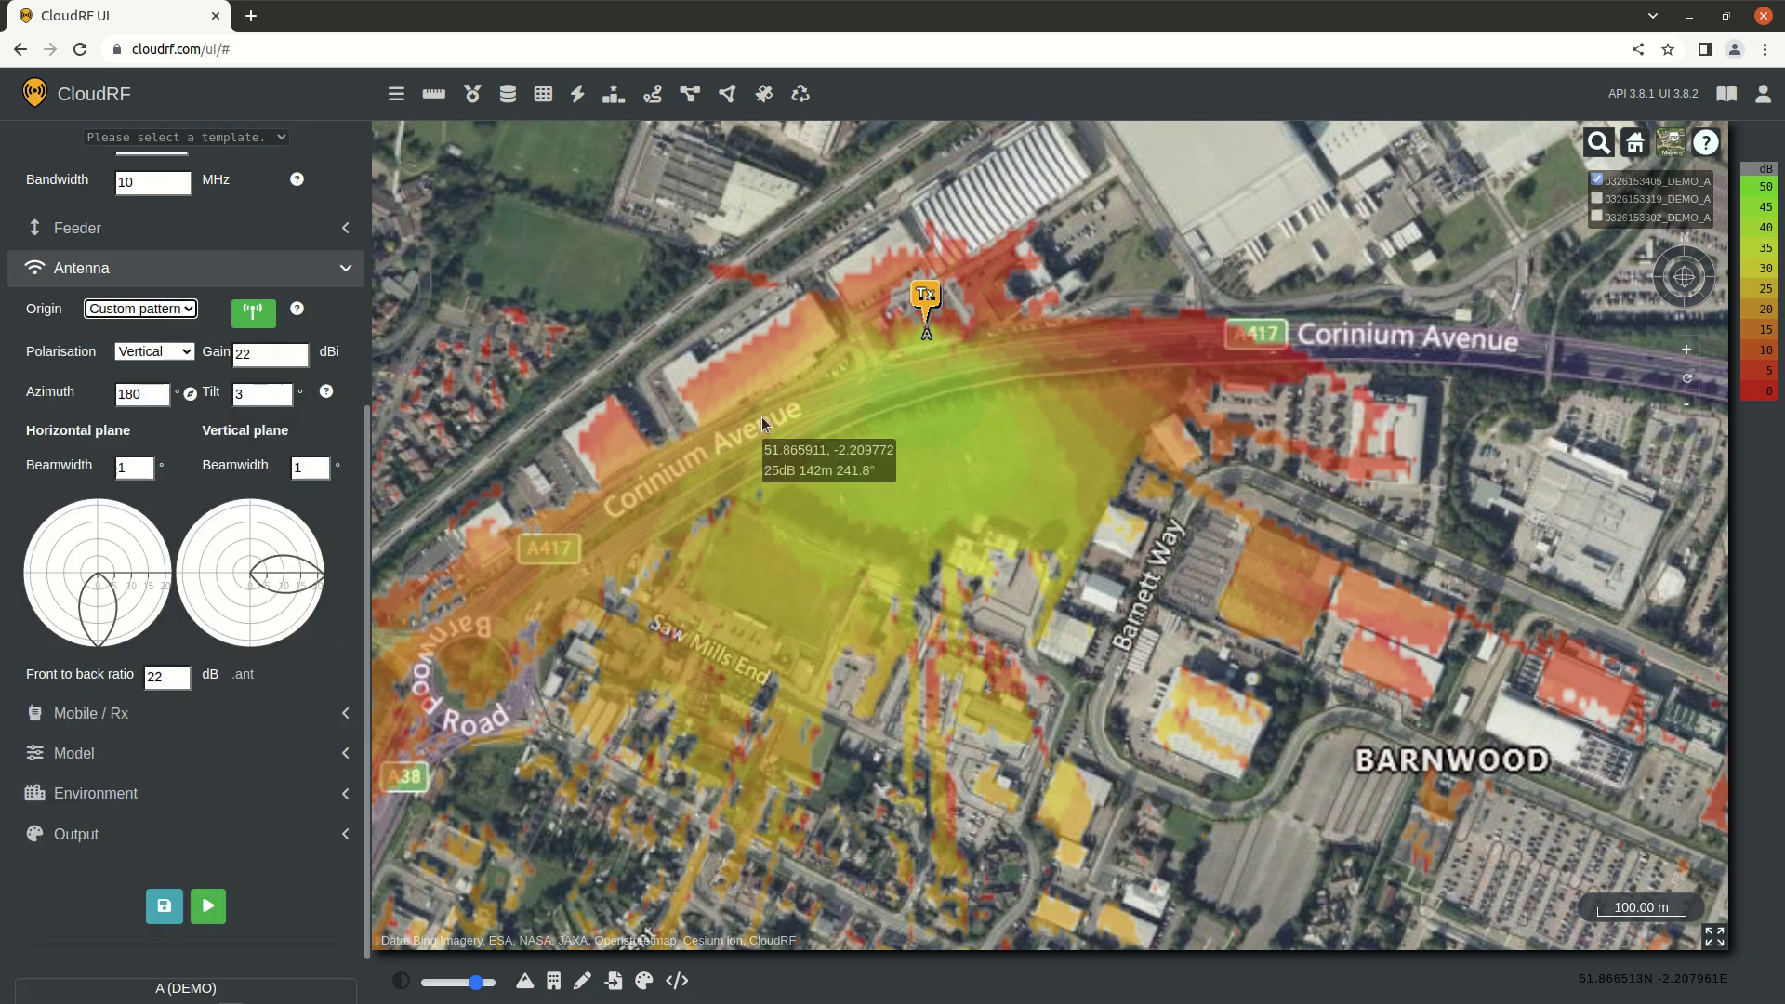
{"action": "left_click", "coordinate": [800, 94]}
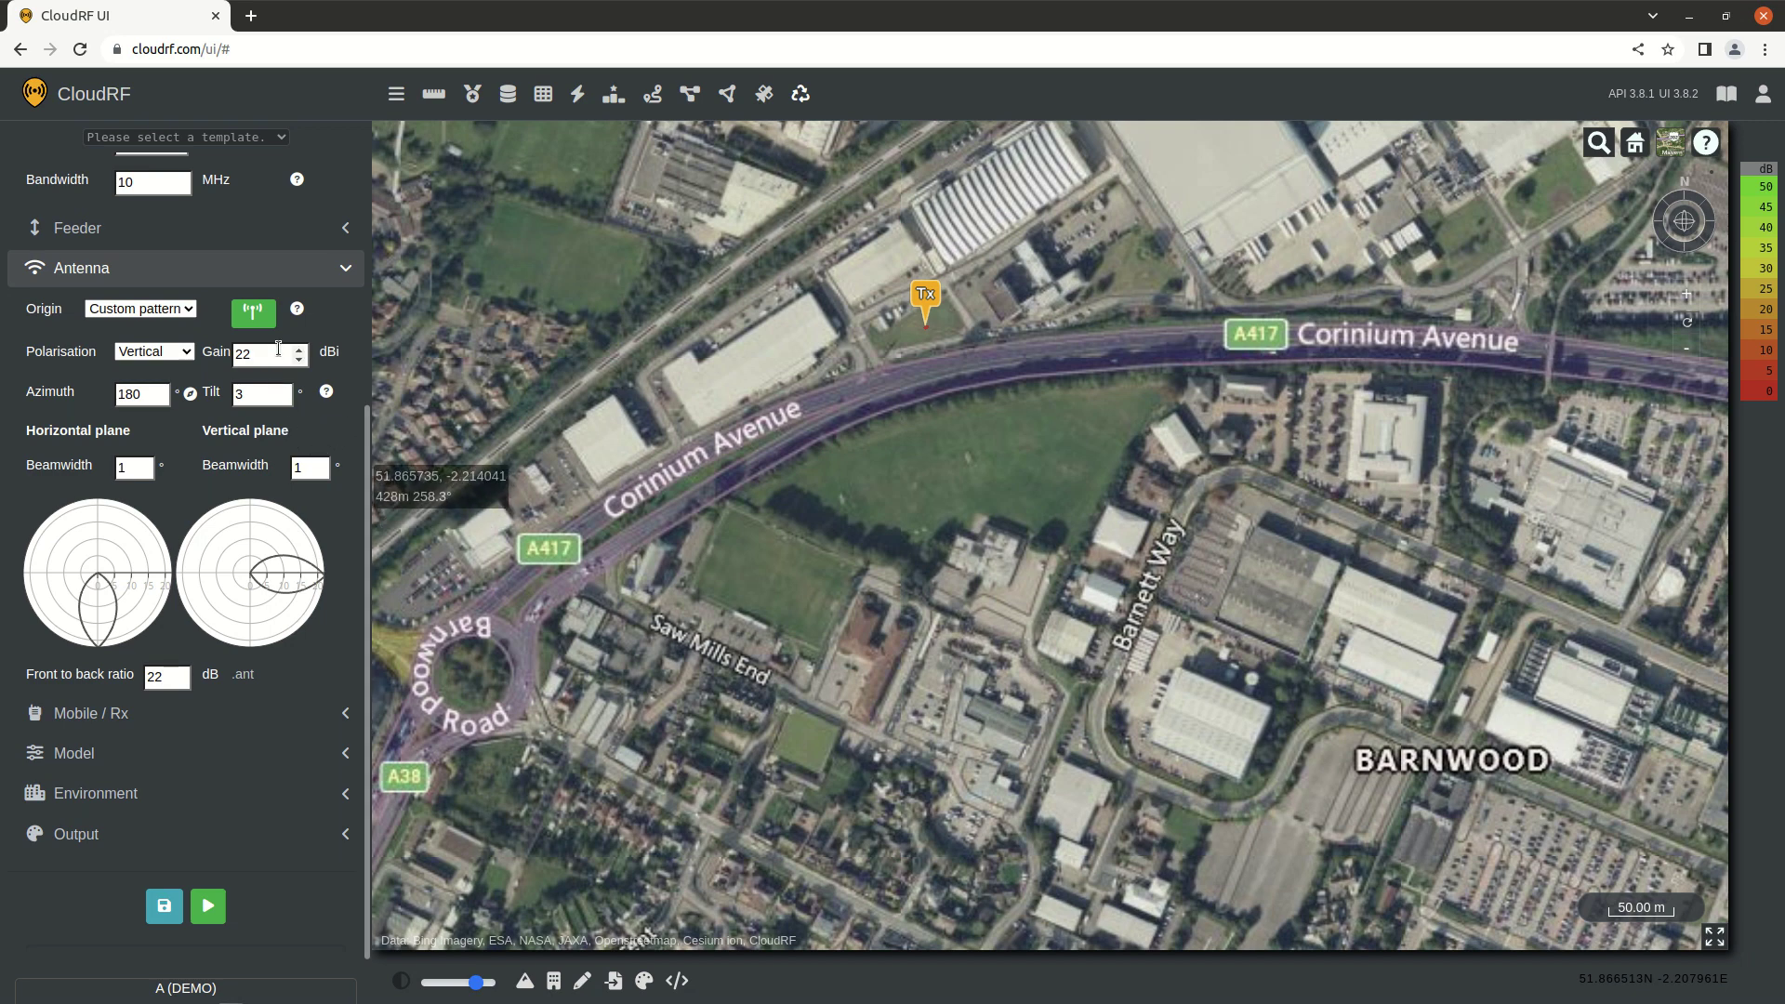
- Set the custom pattern's horizontal beamwidth to 120°
{"action": "left_click", "coordinate": [278, 361]}
{"action": "left_click", "coordinate": [141, 461]}
{"action": "left_click", "coordinate": [304, 467]}
{"action": "left_click", "coordinate": [137, 468]}
{"action": "type", "text": "20"}
{"action": "left_click", "coordinate": [199, 486]}
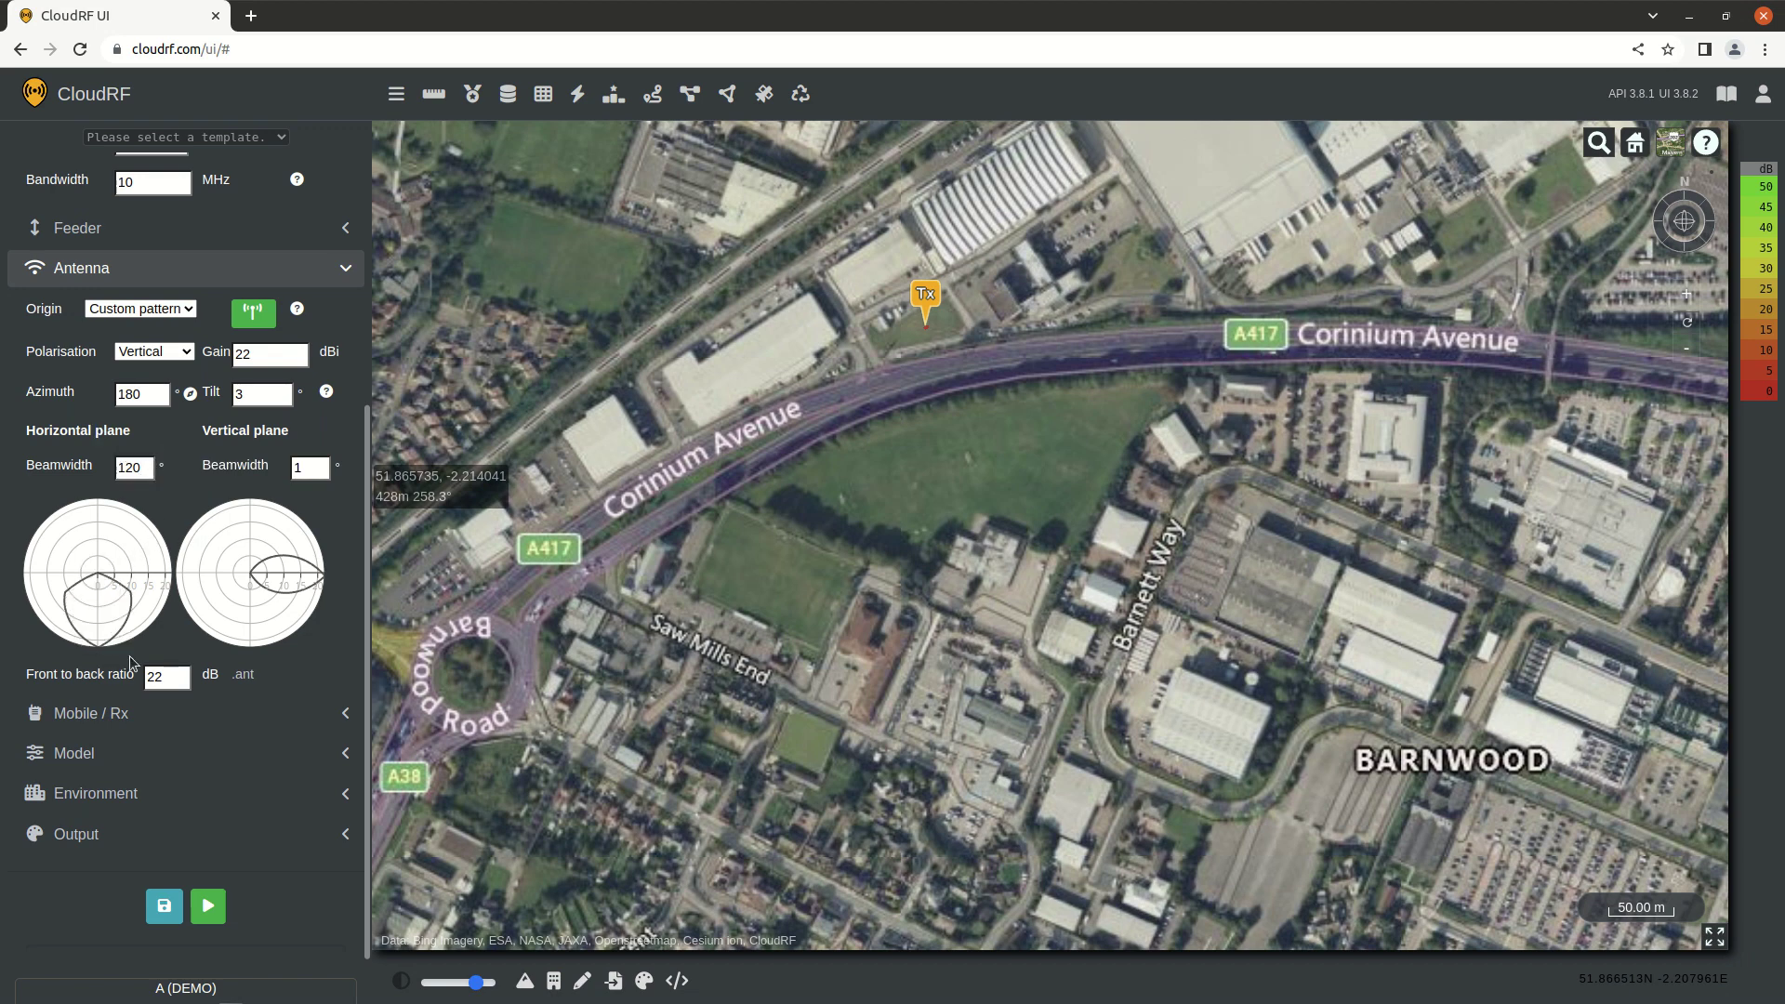
- Set the custom pattern's vertical beamwidth to 80°
{"action": "left_click", "coordinate": [320, 472]}
{"action": "left_click", "coordinate": [319, 470]}
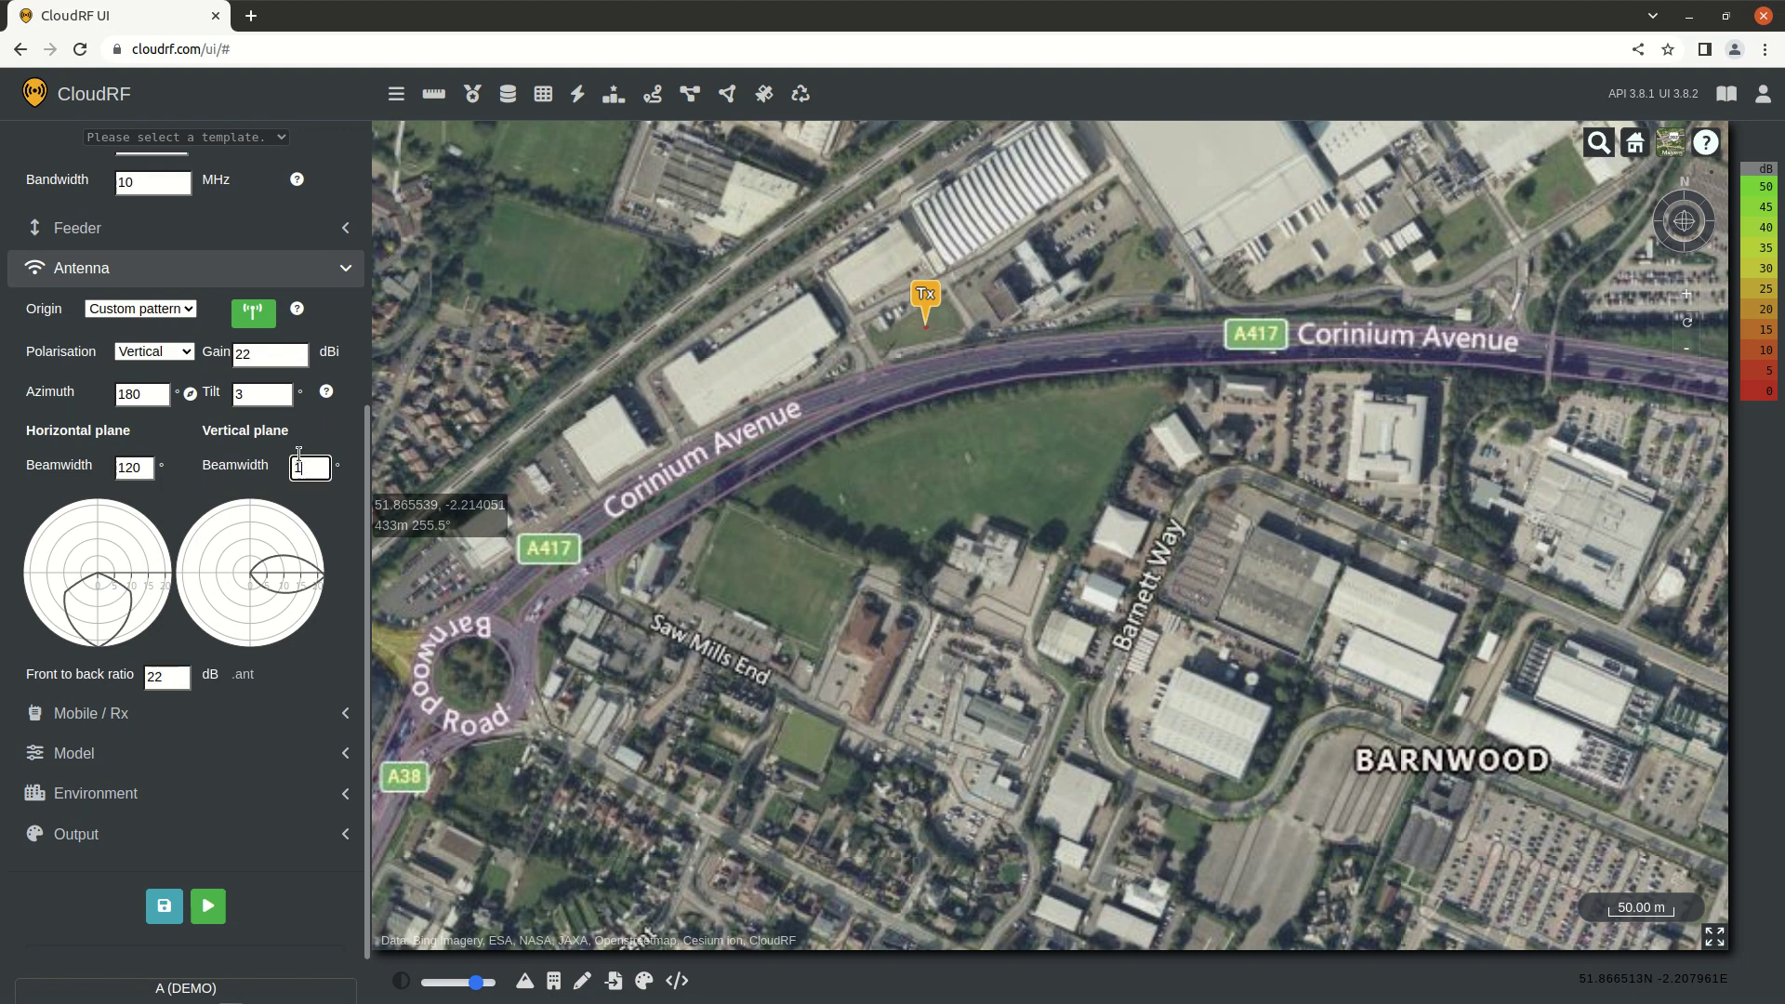
{"action": "left_click_drag", "start_coordinate": [308, 467], "coordinate": [247, 460]}
{"action": "type", "text": "80"}
{"action": "left_click", "coordinate": [342, 504]}
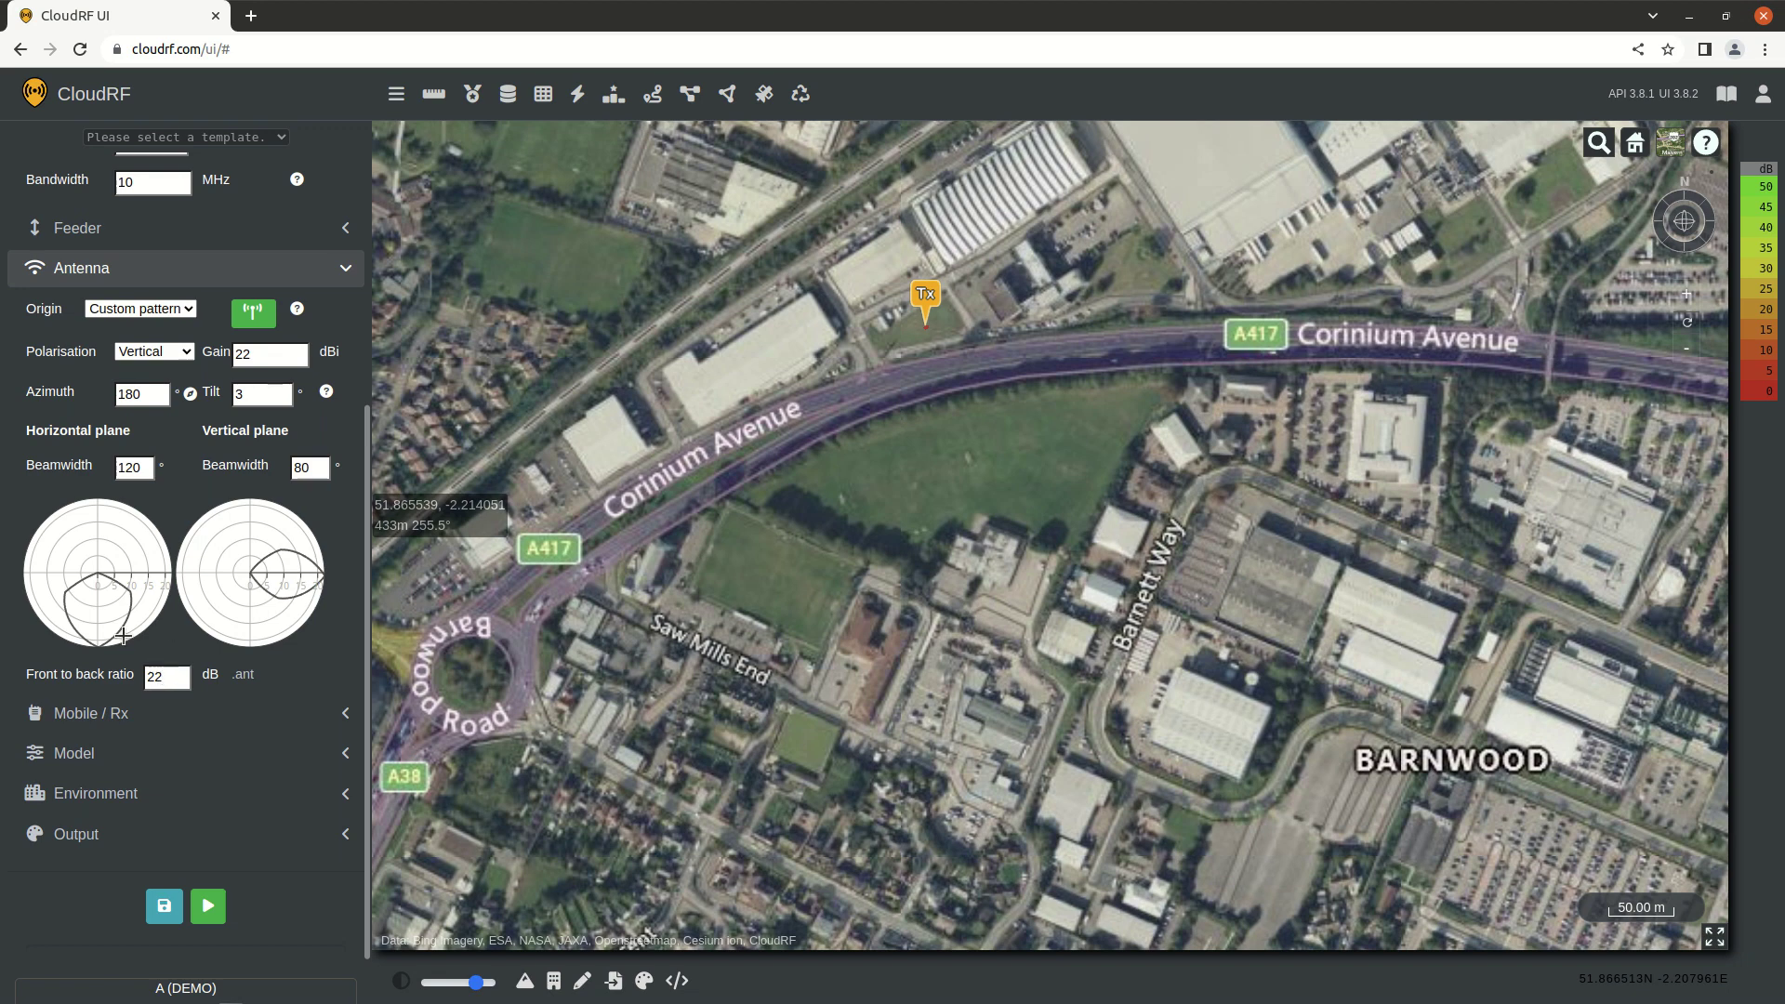
- Set the custom pattern's front to back ratio to 36 dB and calculate the coverage
{"action": "mouse_move", "coordinate": [97, 648]}
{"action": "double_click", "coordinate": [165, 668]}
{"action": "type", "text": "36"}
{"action": "left_click", "coordinate": [350, 652]}
{"action": "left_click", "coordinate": [210, 905]}
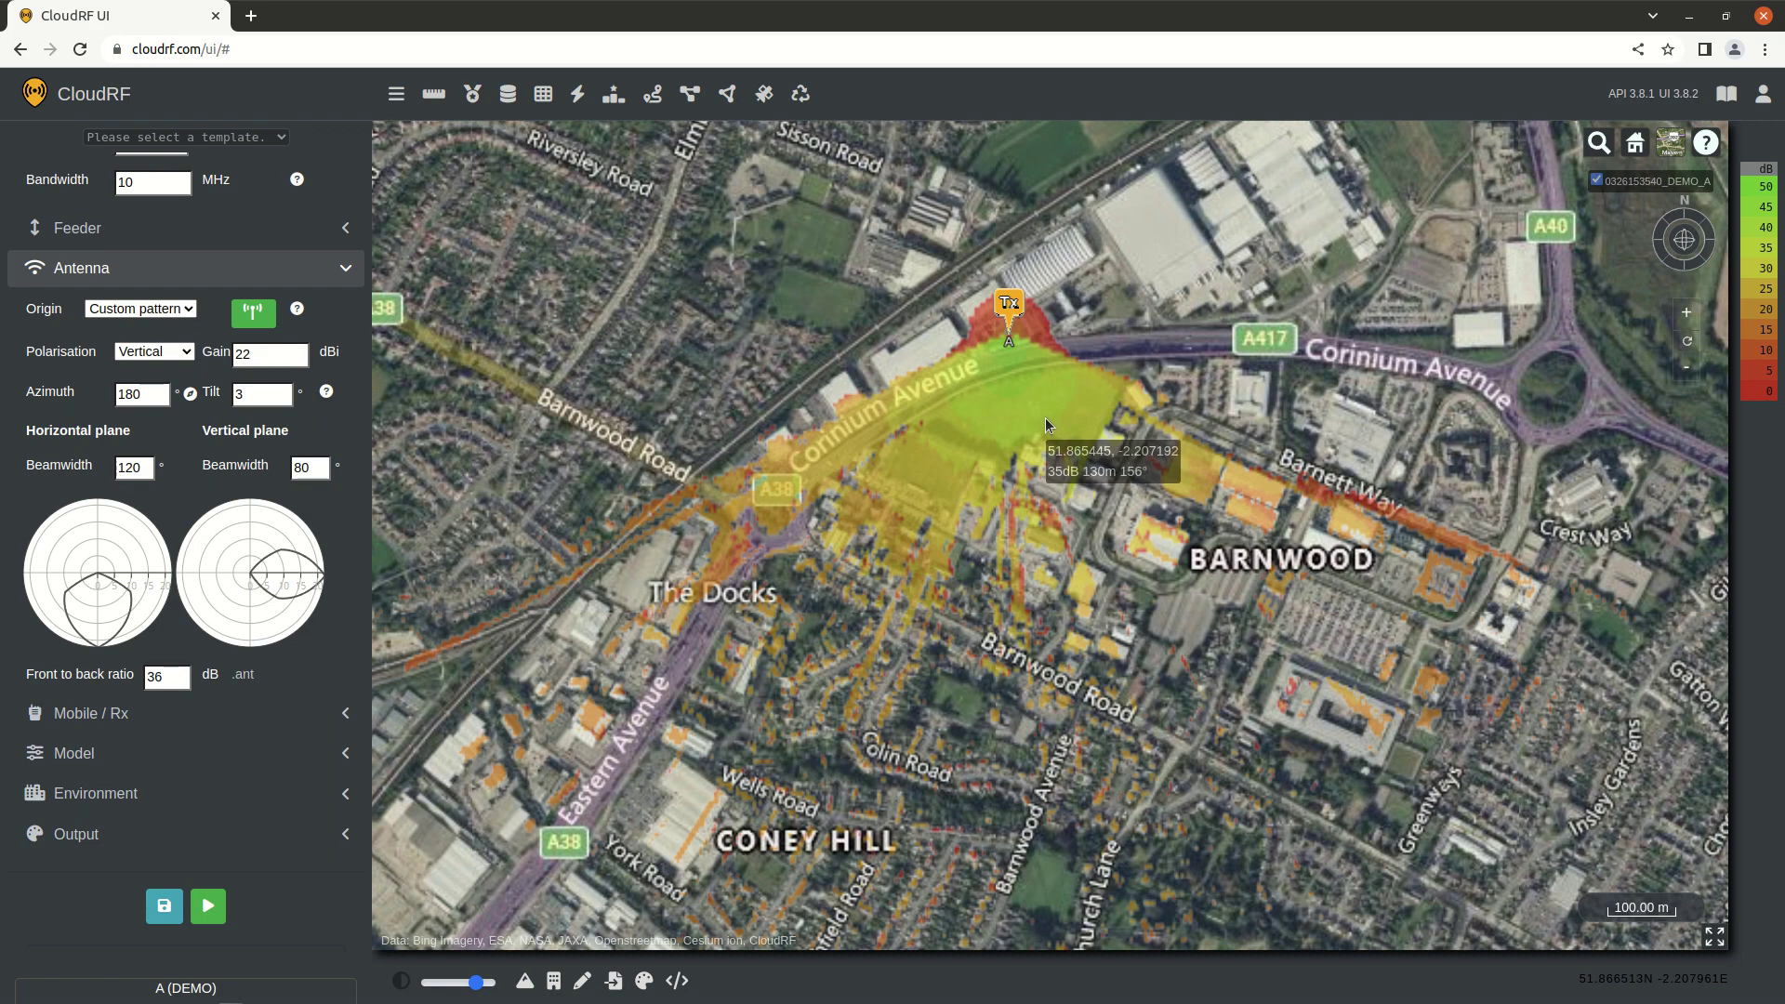
- Inspect the custom pattern's coverage around the transmitter and check where the Antenna database offers Manage My Antennas
{"action": "scroll", "coordinate": [1026, 400], "scroll_direction": "up", "scroll_amount": 3}
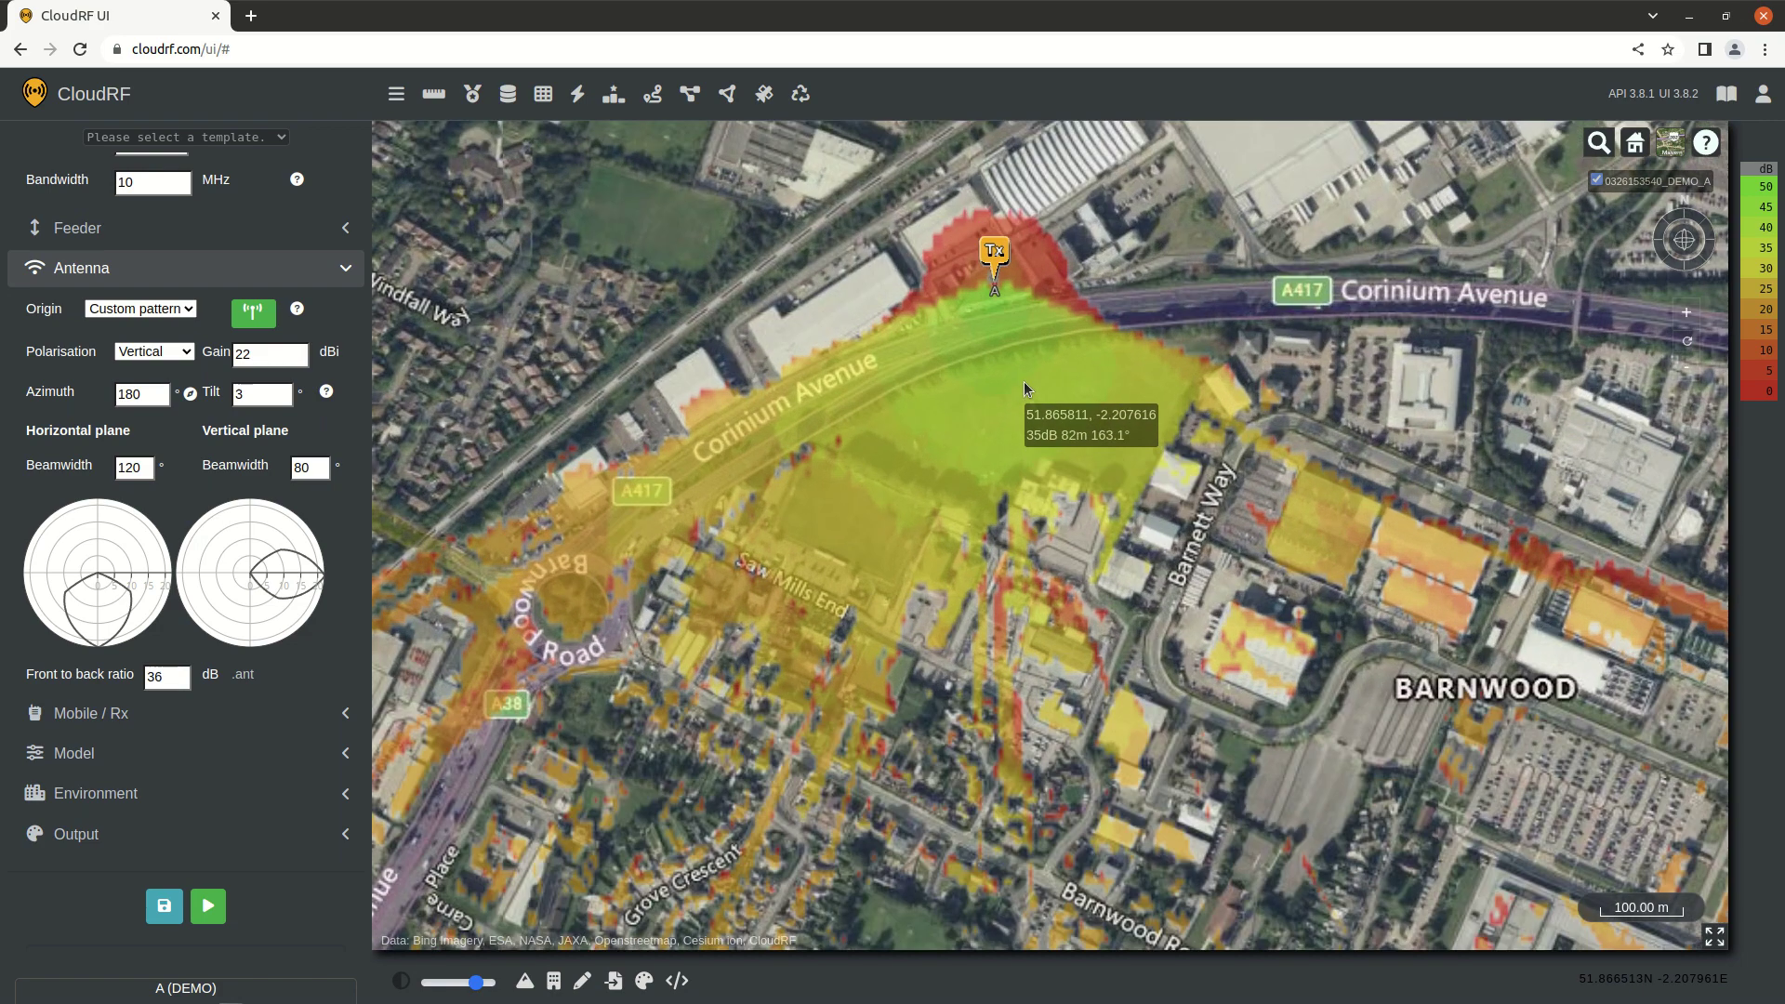
{"action": "scroll", "coordinate": [1019, 399], "scroll_direction": "down", "scroll_amount": 3}
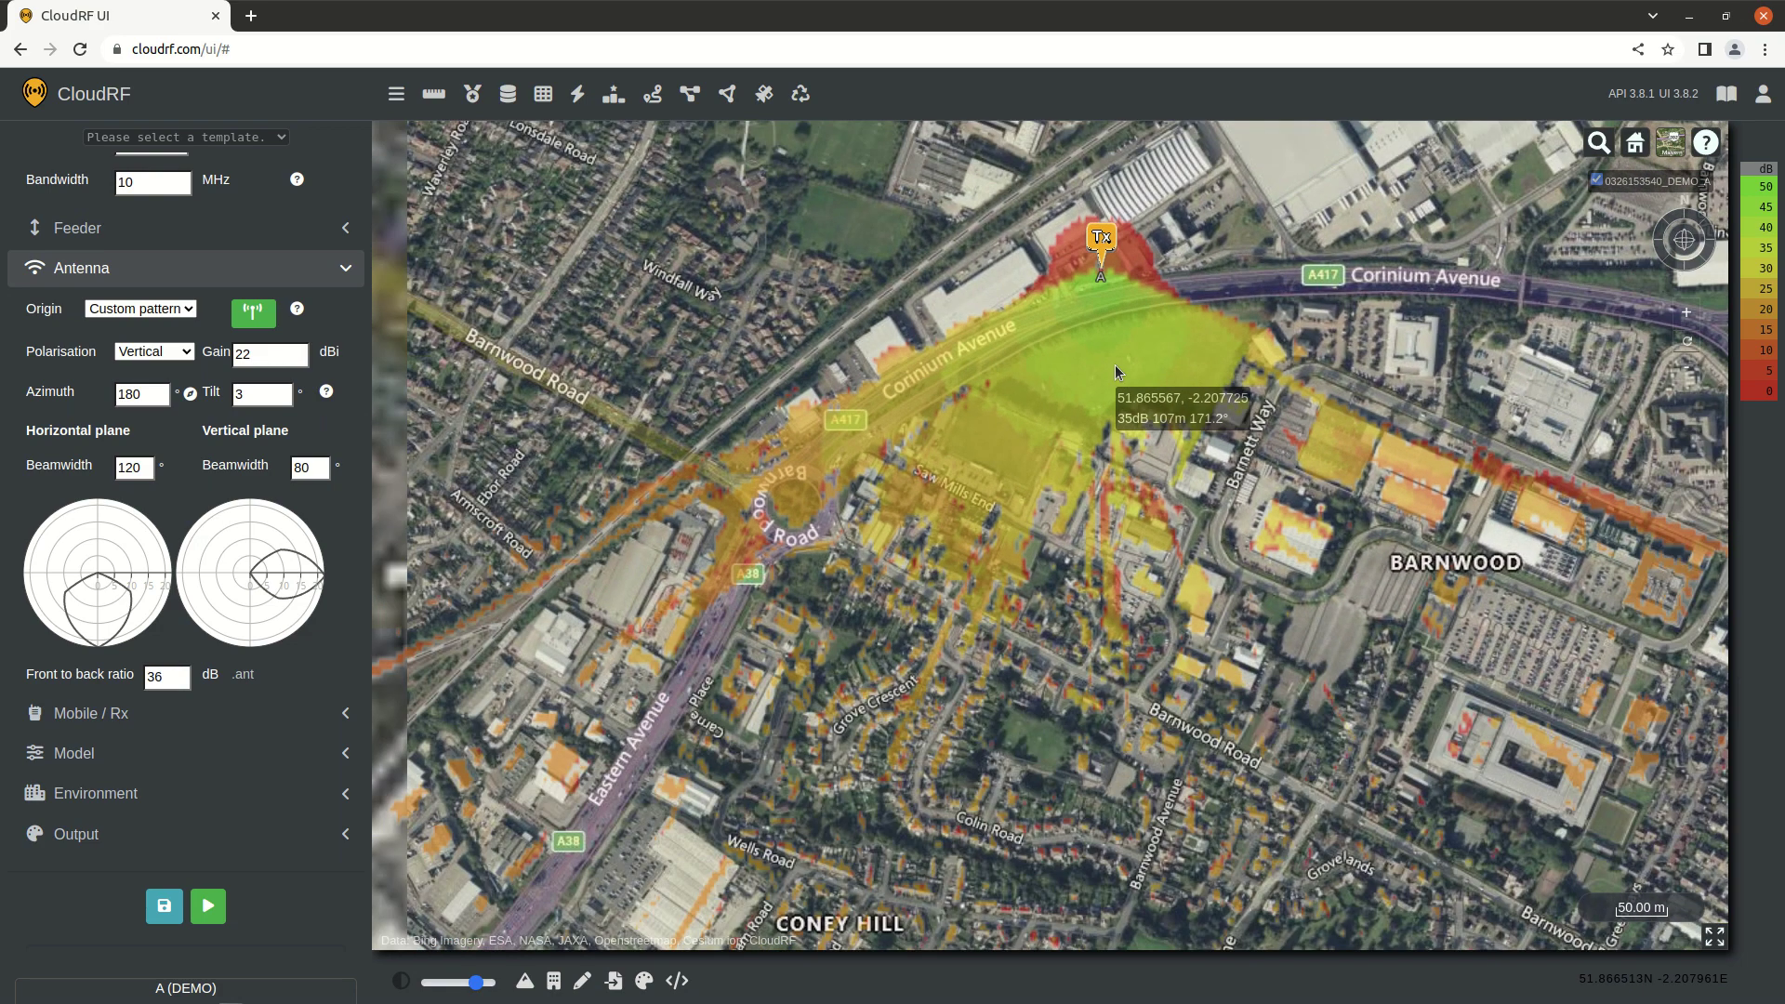
{"action": "scroll", "coordinate": [1115, 369], "scroll_direction": "down", "scroll_amount": 3}
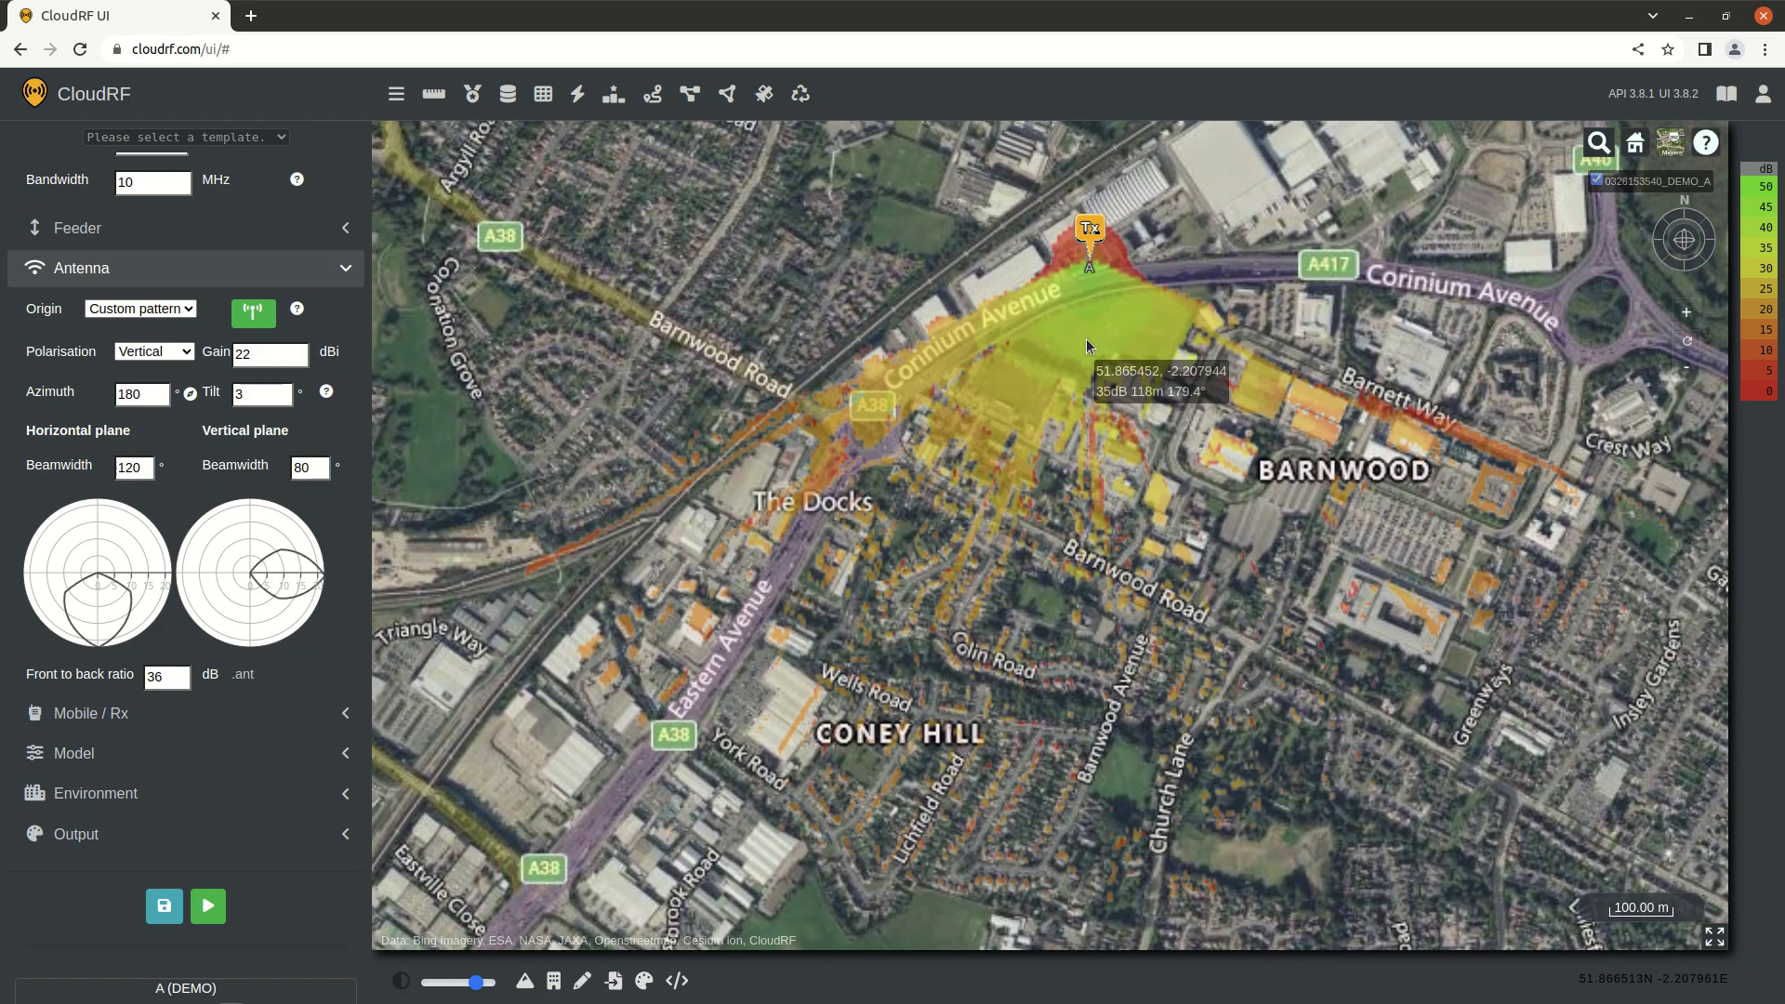
{"action": "scroll", "coordinate": [1086, 346], "scroll_direction": "down", "scroll_amount": 2}
{"action": "left_click_drag", "start_coordinate": [1086, 346], "coordinate": [967, 404]}
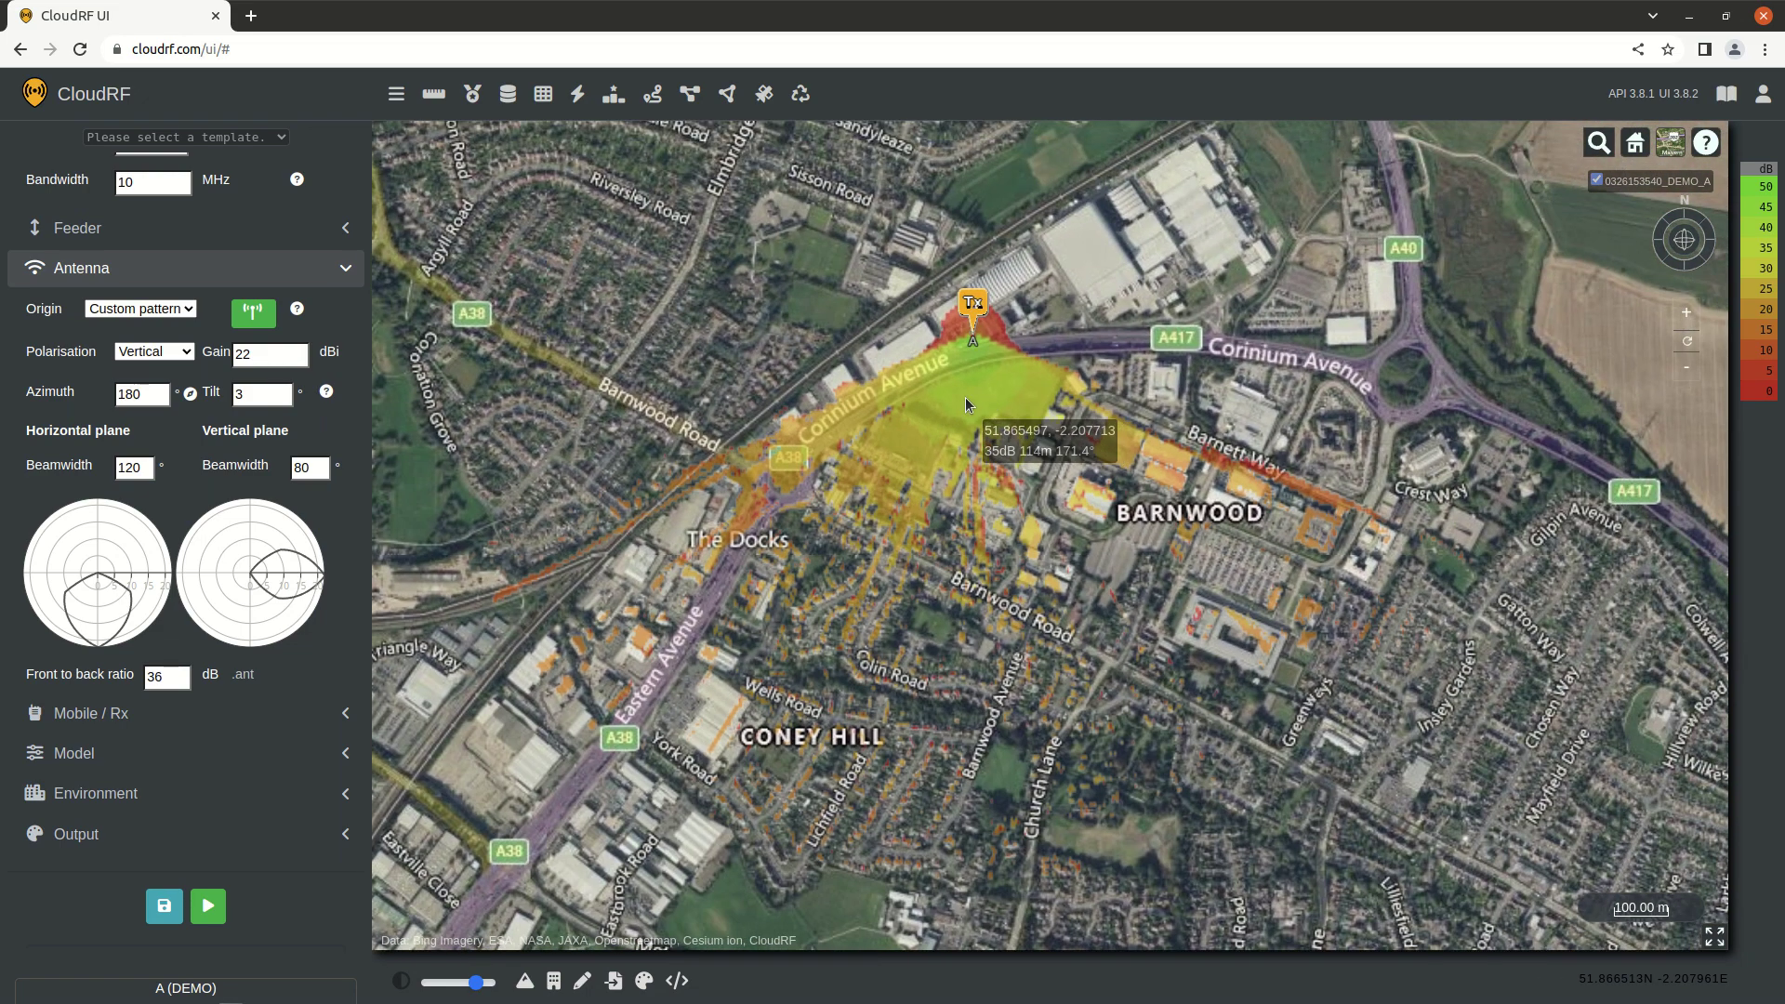
{"action": "left_click", "coordinate": [252, 312]}
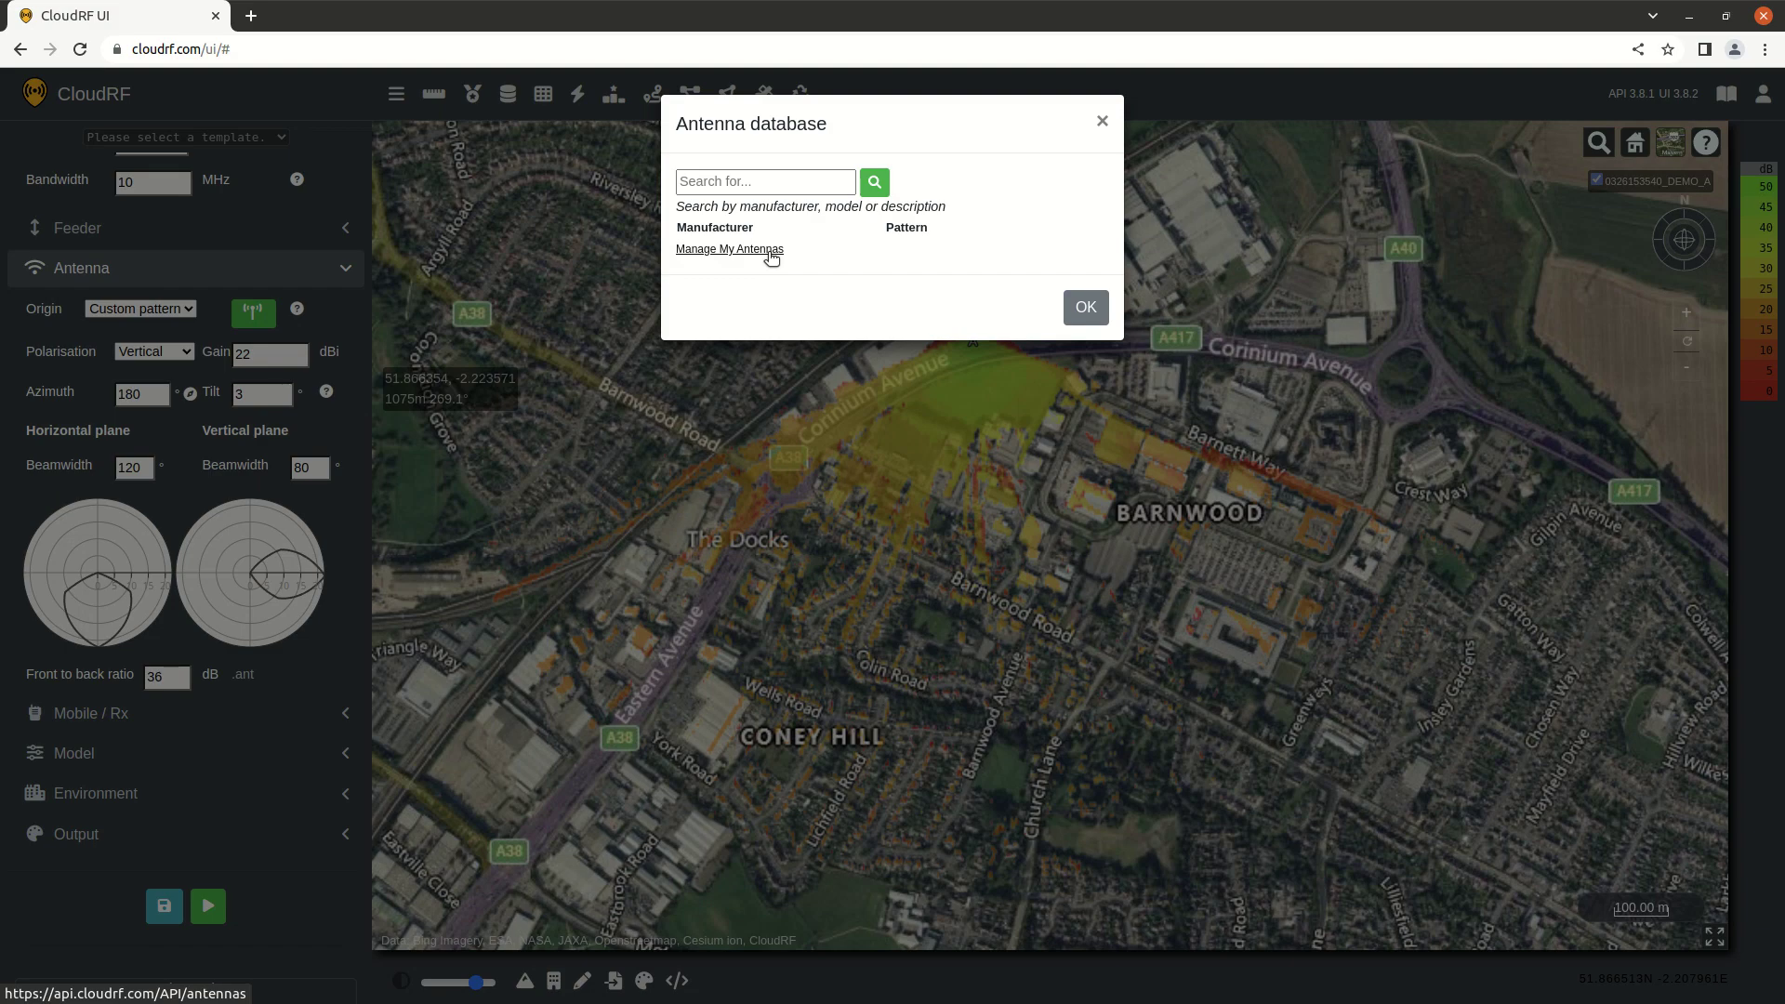
{"action": "left_click", "coordinate": [1084, 309]}
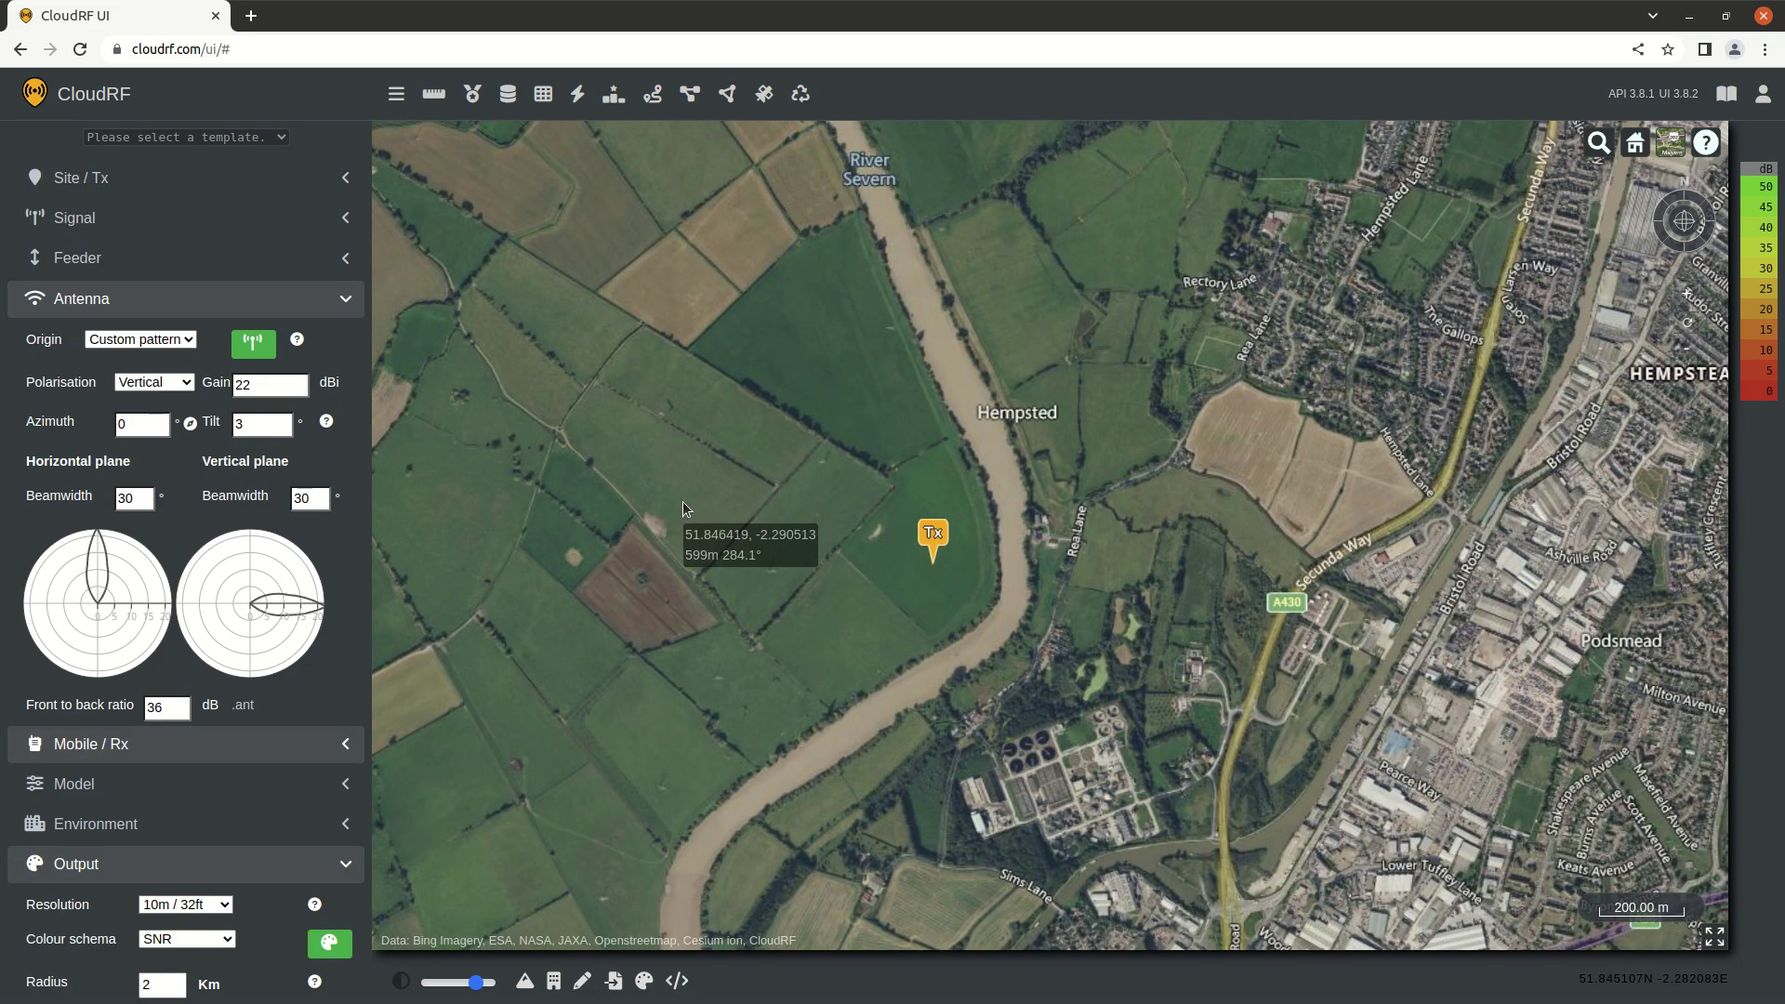
- Read the bearing from the Hempsted transmitter to the fields west of the River Severn bend and set the antenna azimuth to 337°
{"action": "left_click_drag", "start_coordinate": [800, 437], "coordinate": [902, 516]}
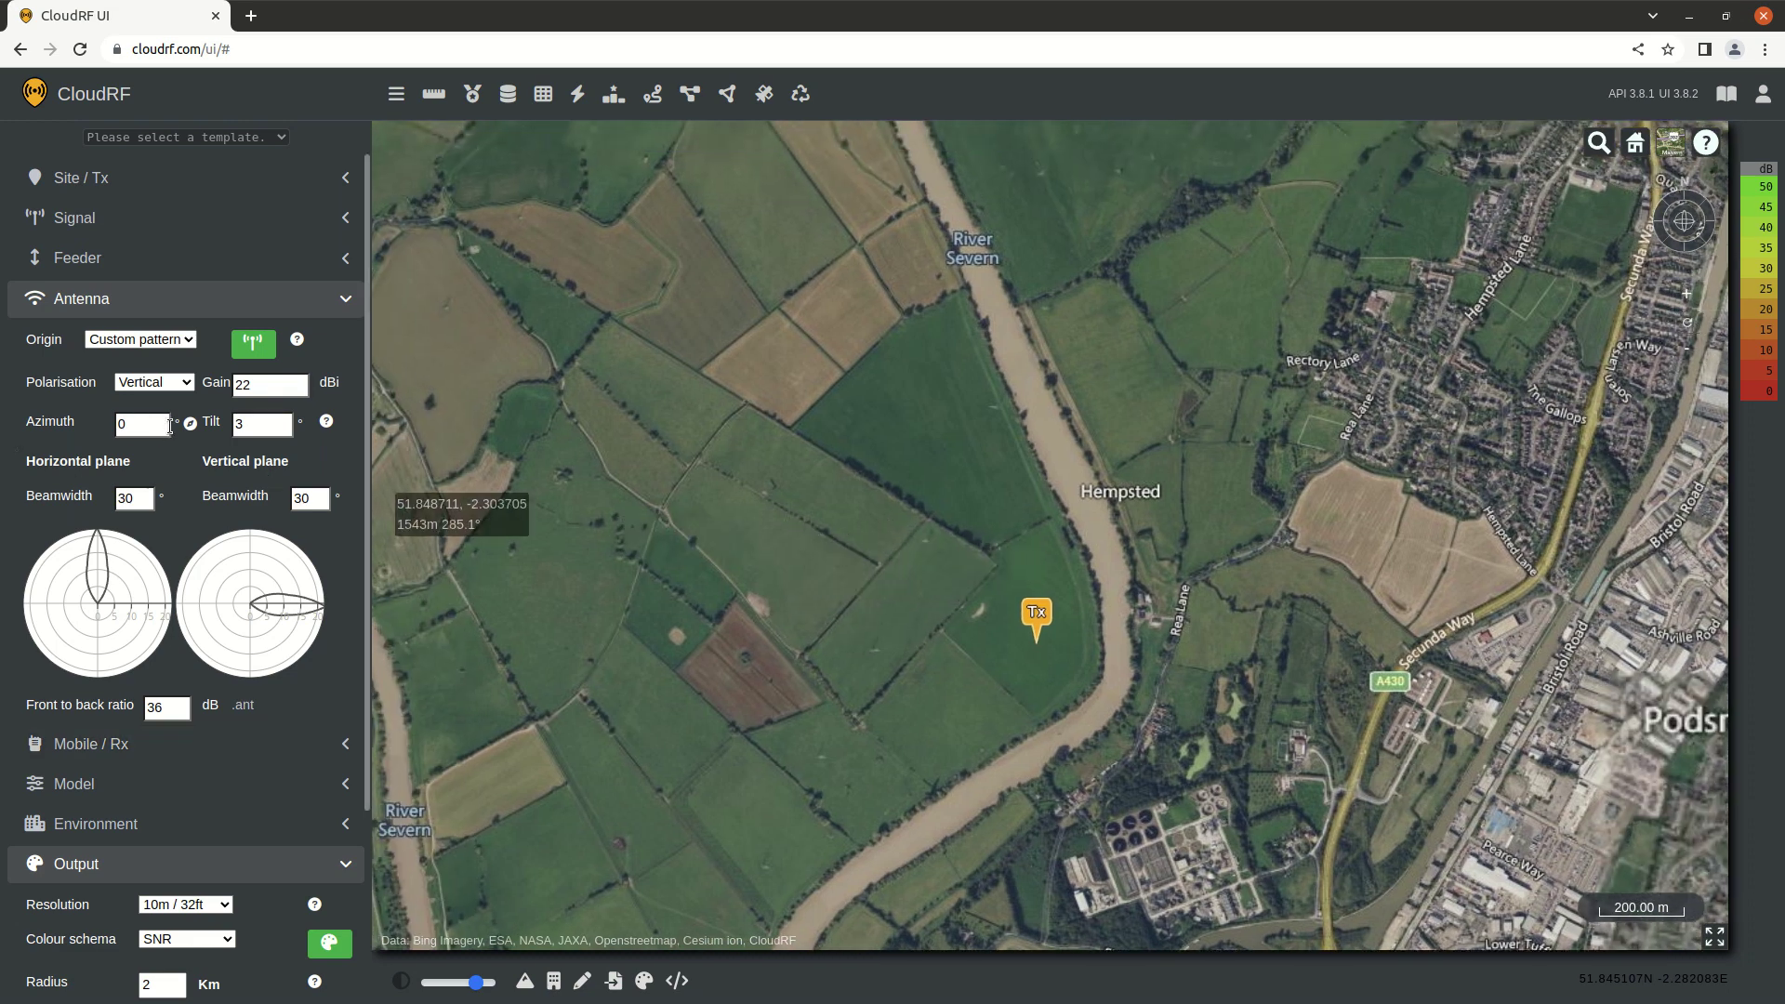
{"action": "left_click_drag", "start_coordinate": [1134, 444], "coordinate": [1078, 550]}
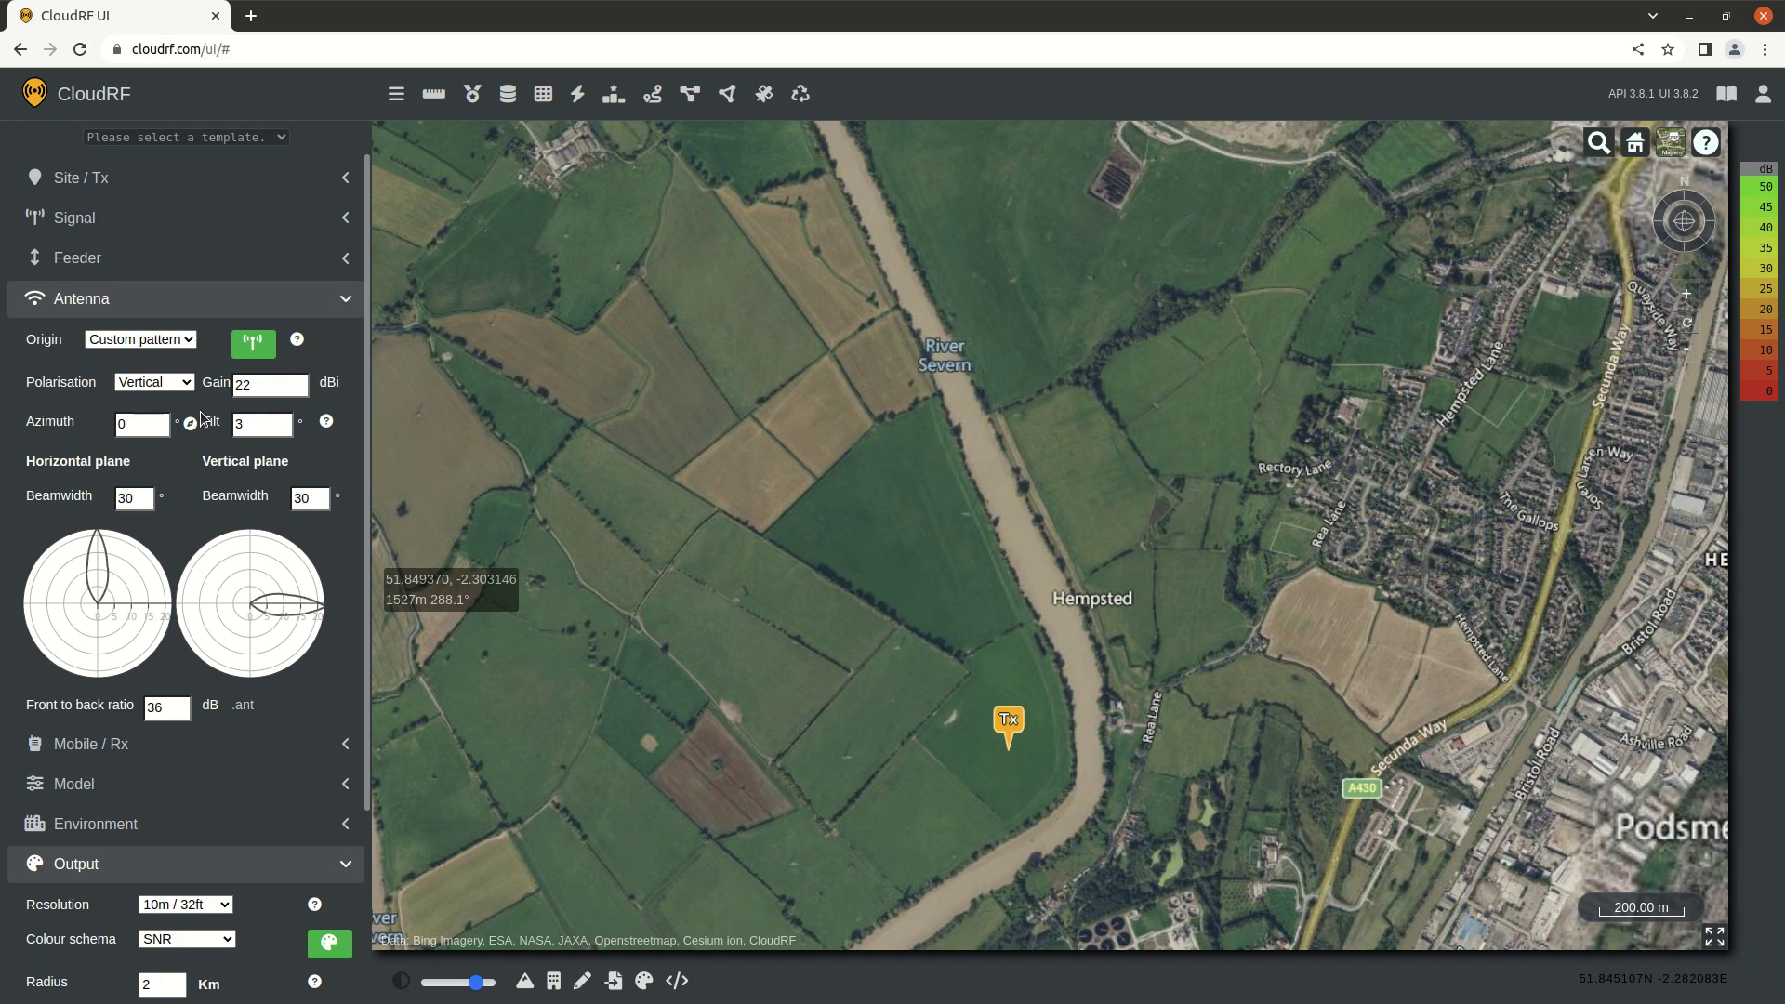
{"action": "double_click", "coordinate": [135, 423]}
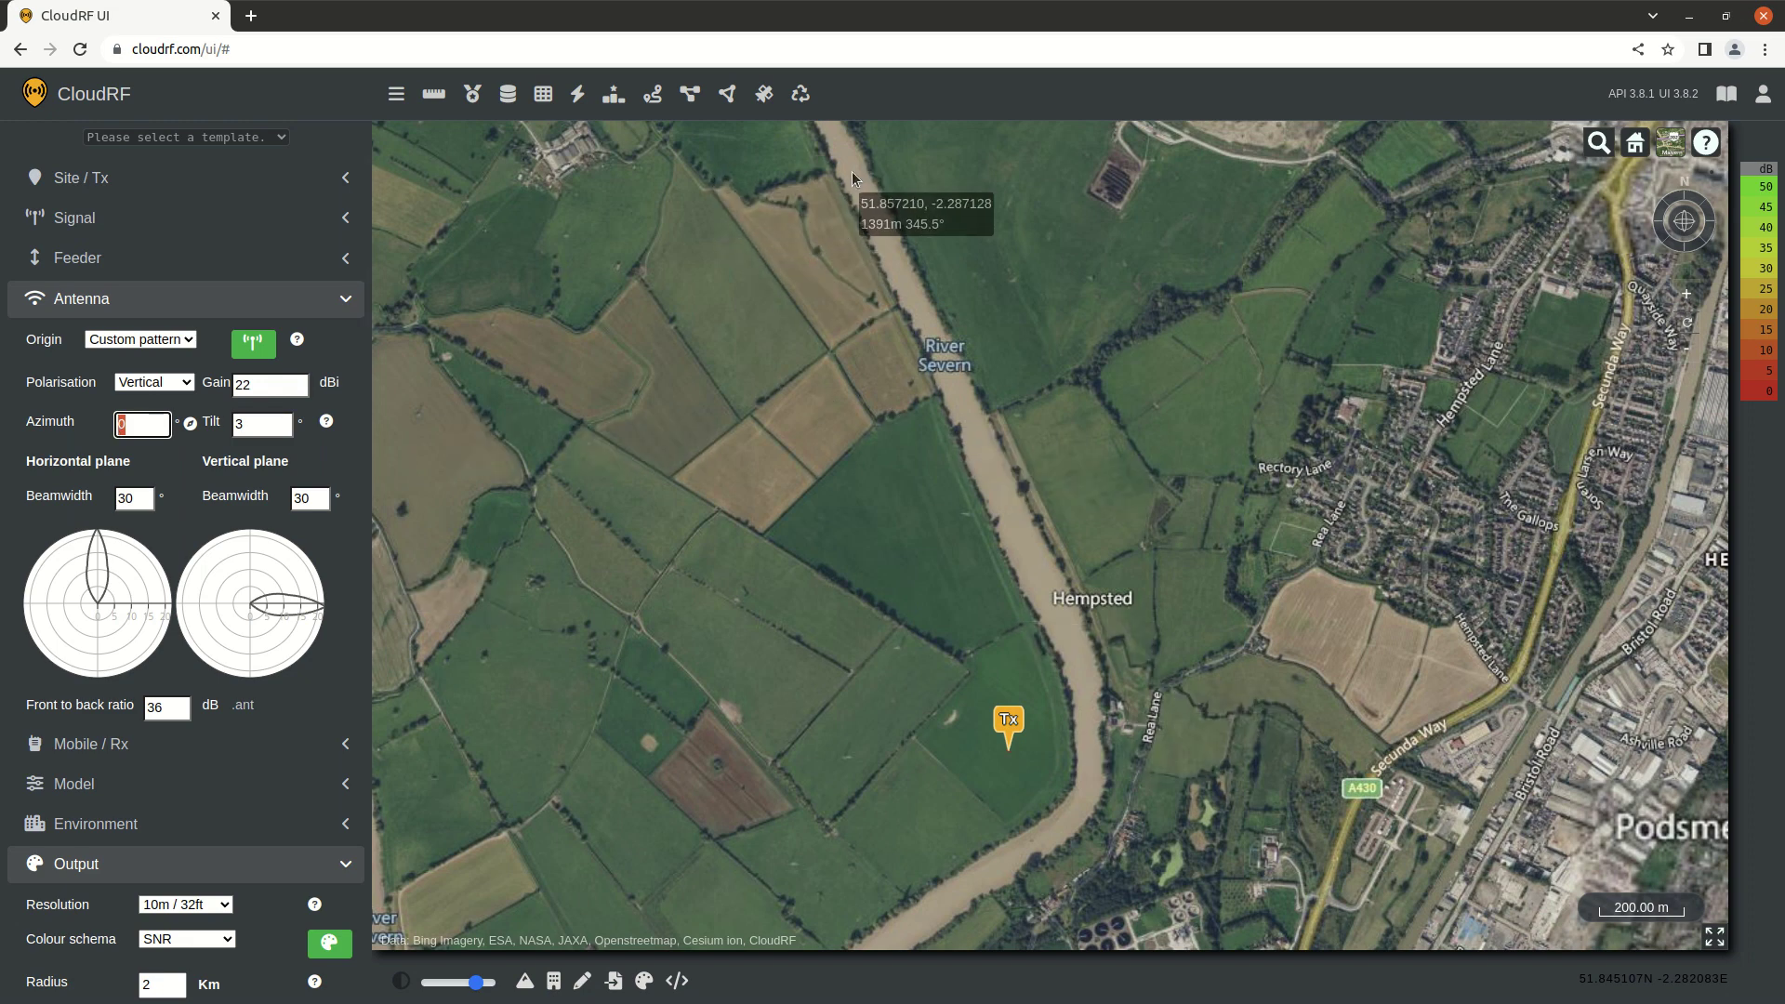
{"action": "left_click_drag", "start_coordinate": [852, 171], "coordinate": [821, 339]}
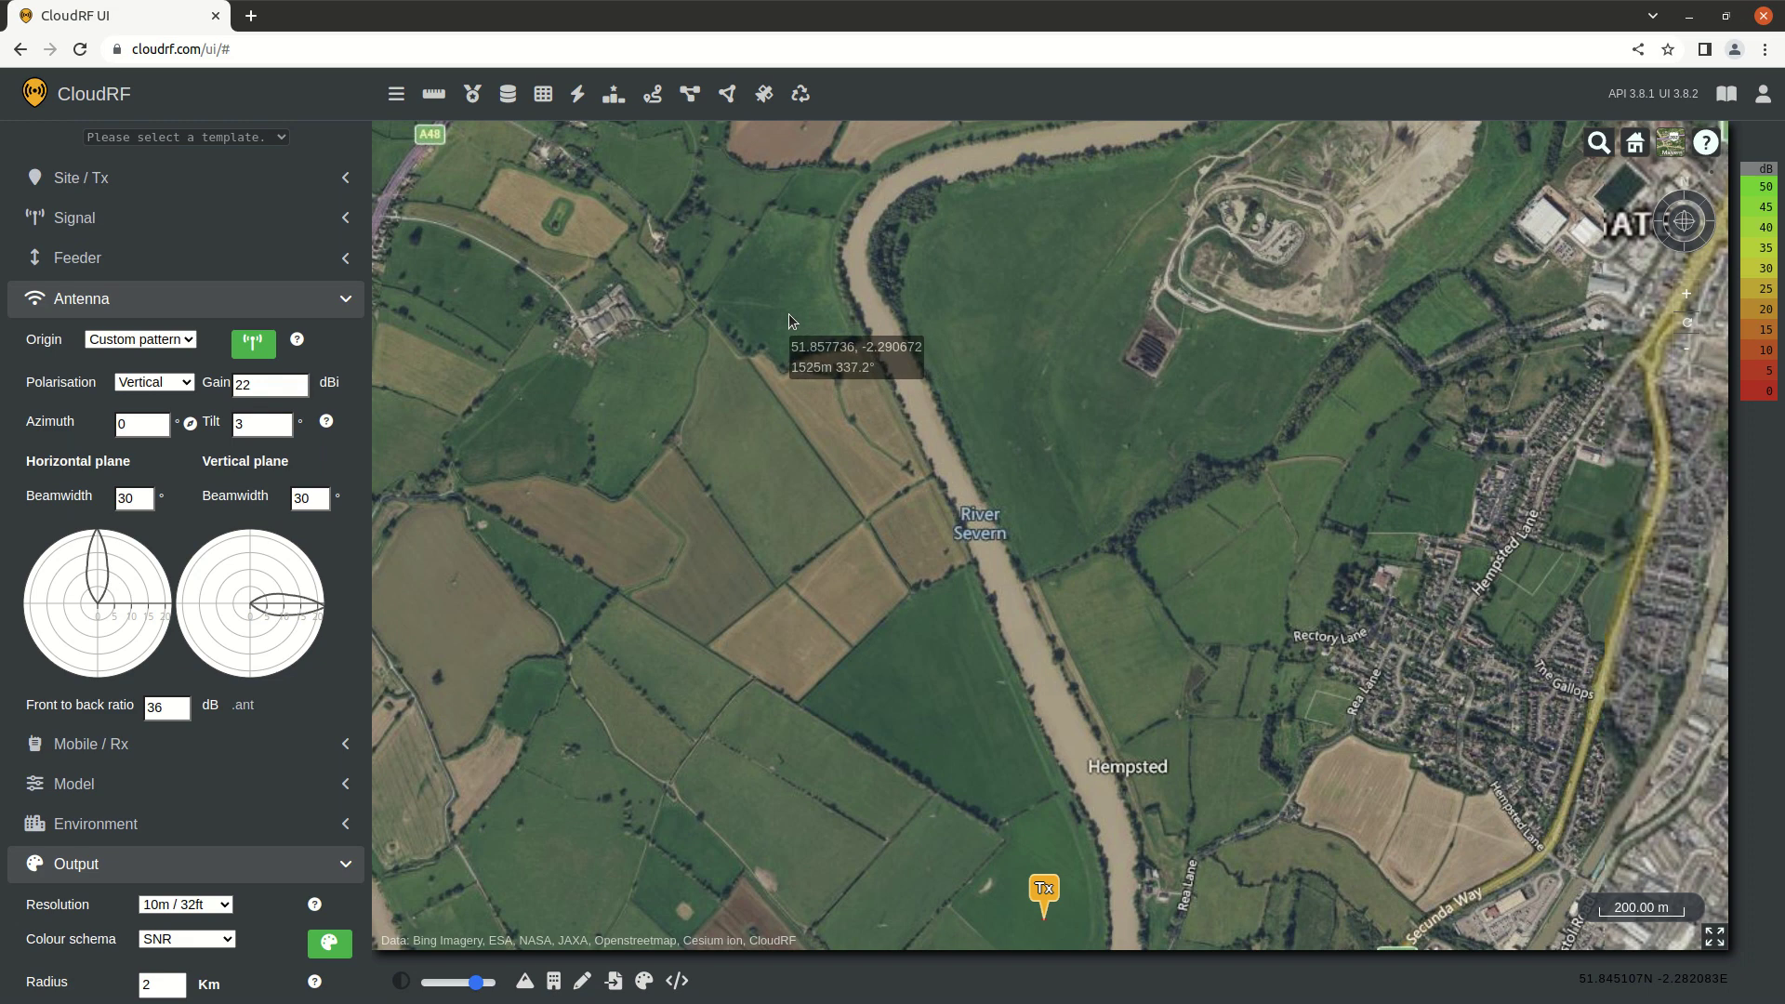
{"action": "double_click", "coordinate": [136, 423]}
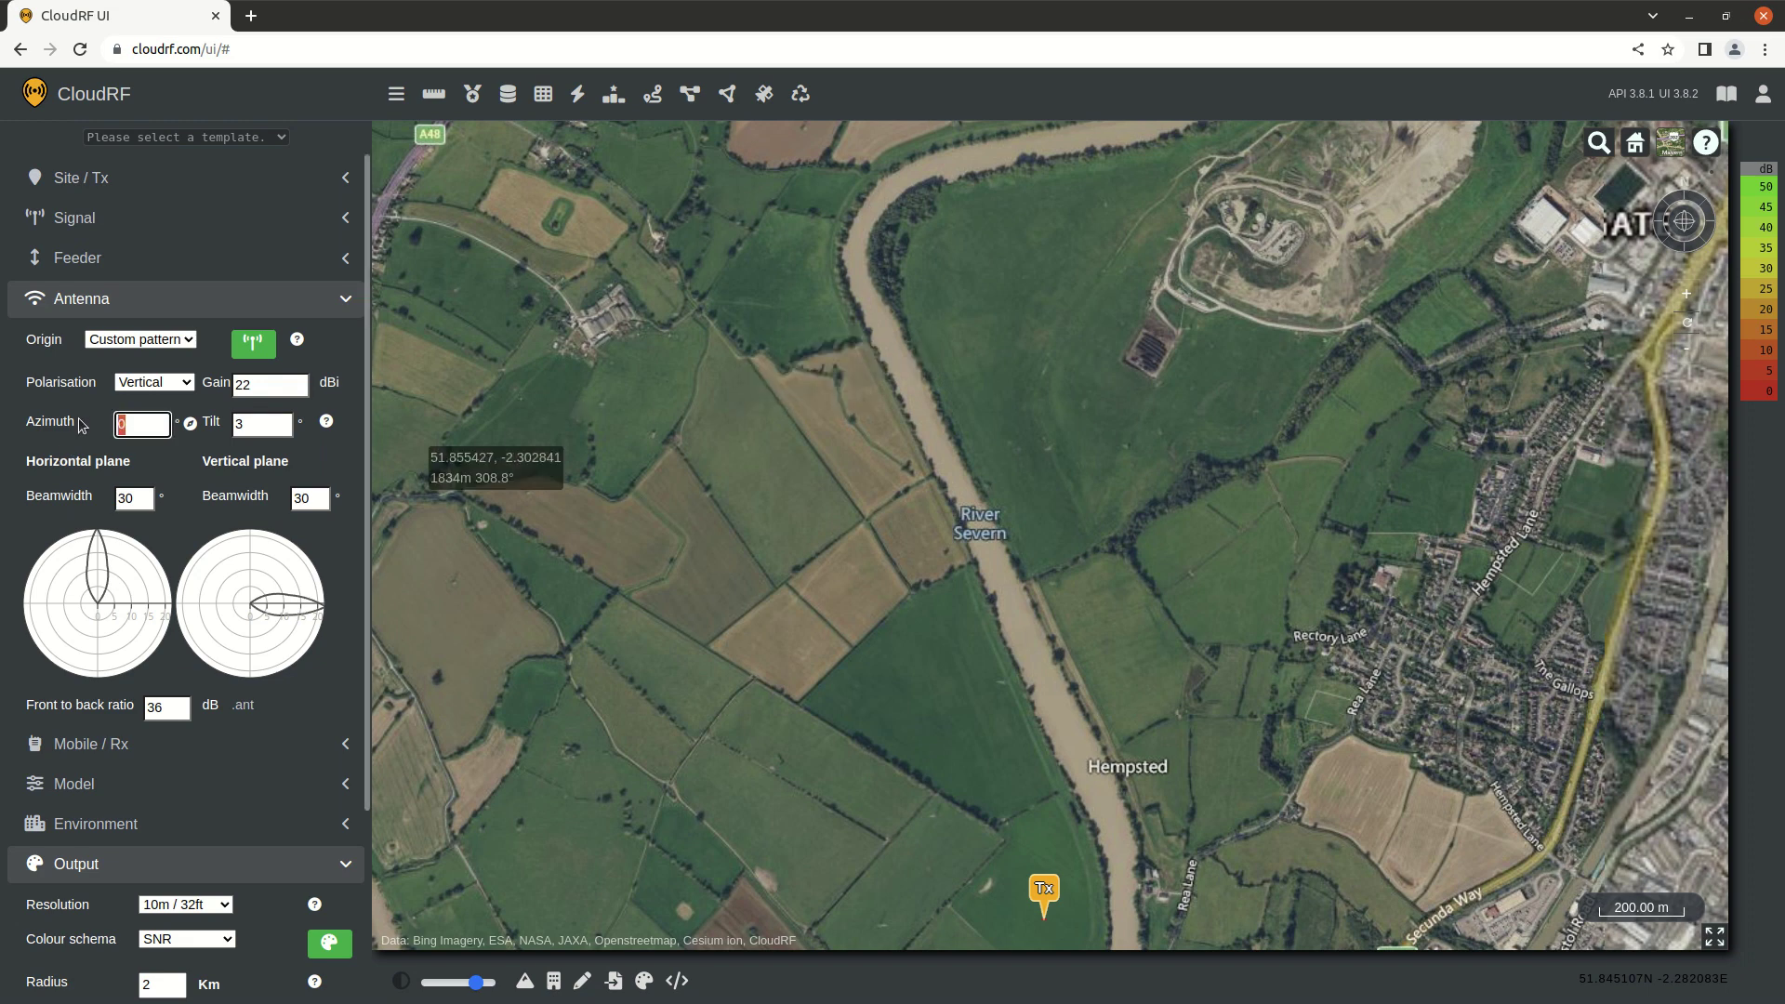
{"action": "type", "text": "337"}
{"action": "left_click", "coordinate": [95, 428]}
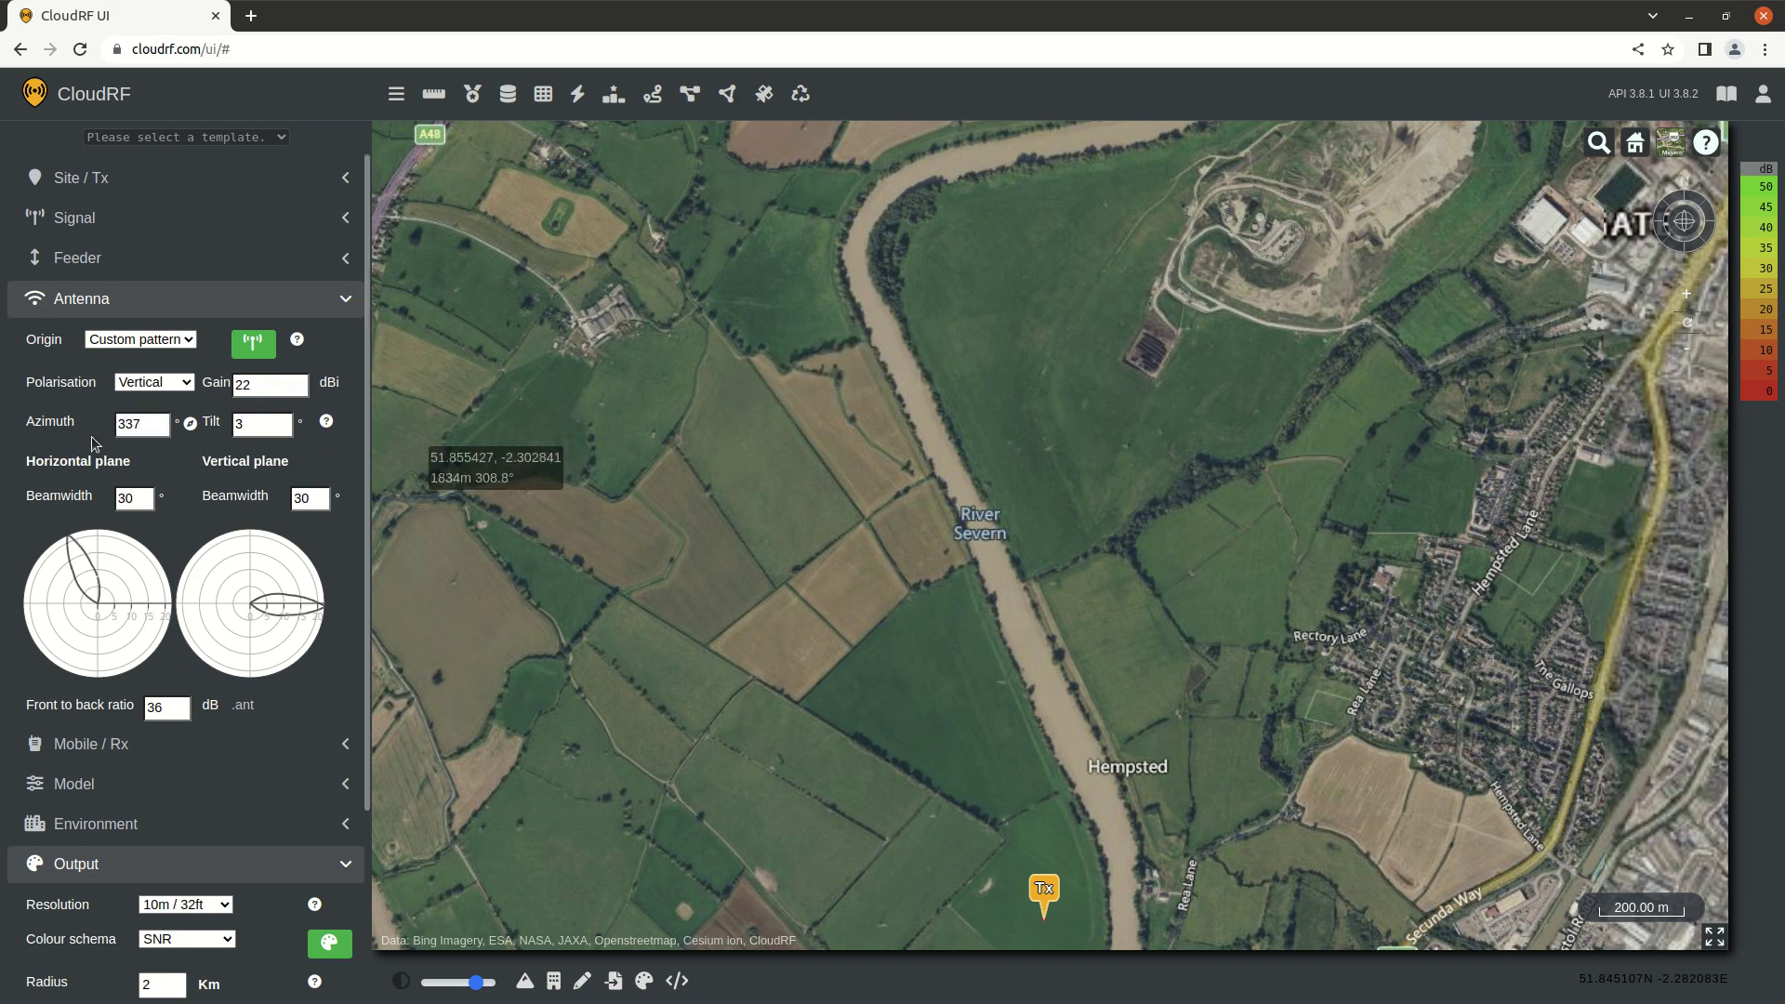
- Calculate the coverage of the custom 30° beam antenna at Hempsted and inspect its direction and extent
{"action": "mouse_move", "coordinate": [84, 559]}
{"action": "scroll", "coordinate": [277, 689], "scroll_direction": "down", "scroll_amount": 3}
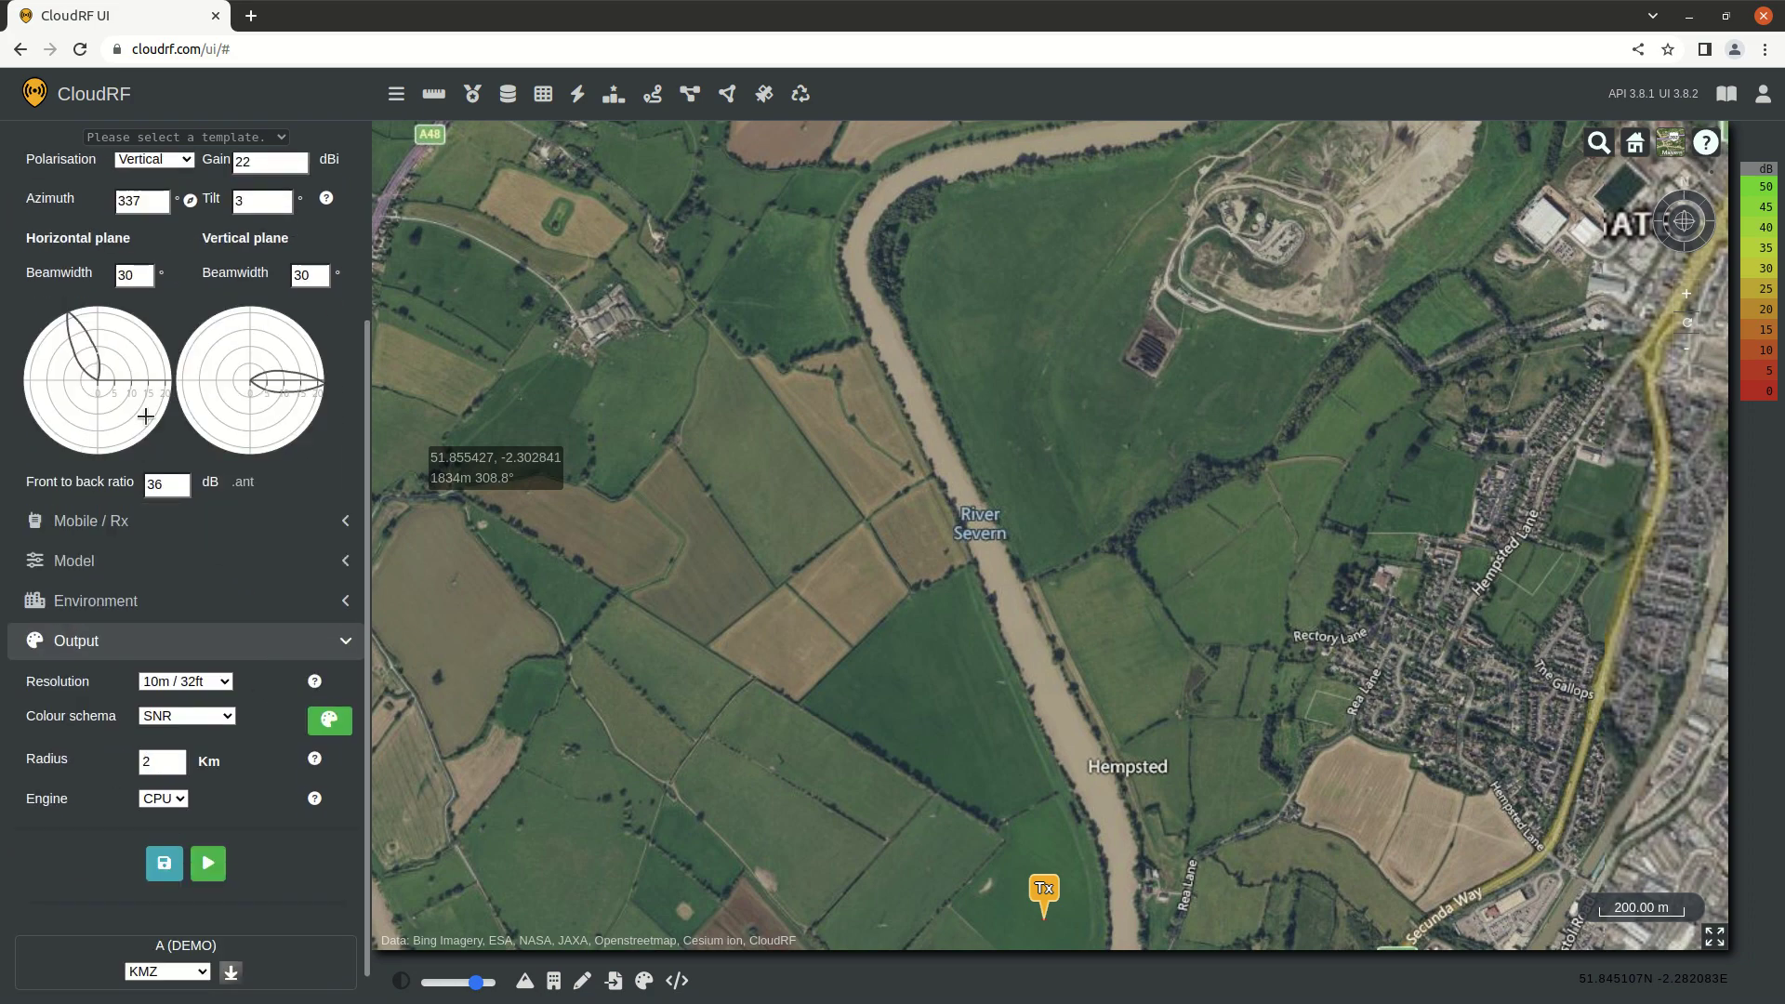
{"action": "left_click", "coordinate": [208, 863]}
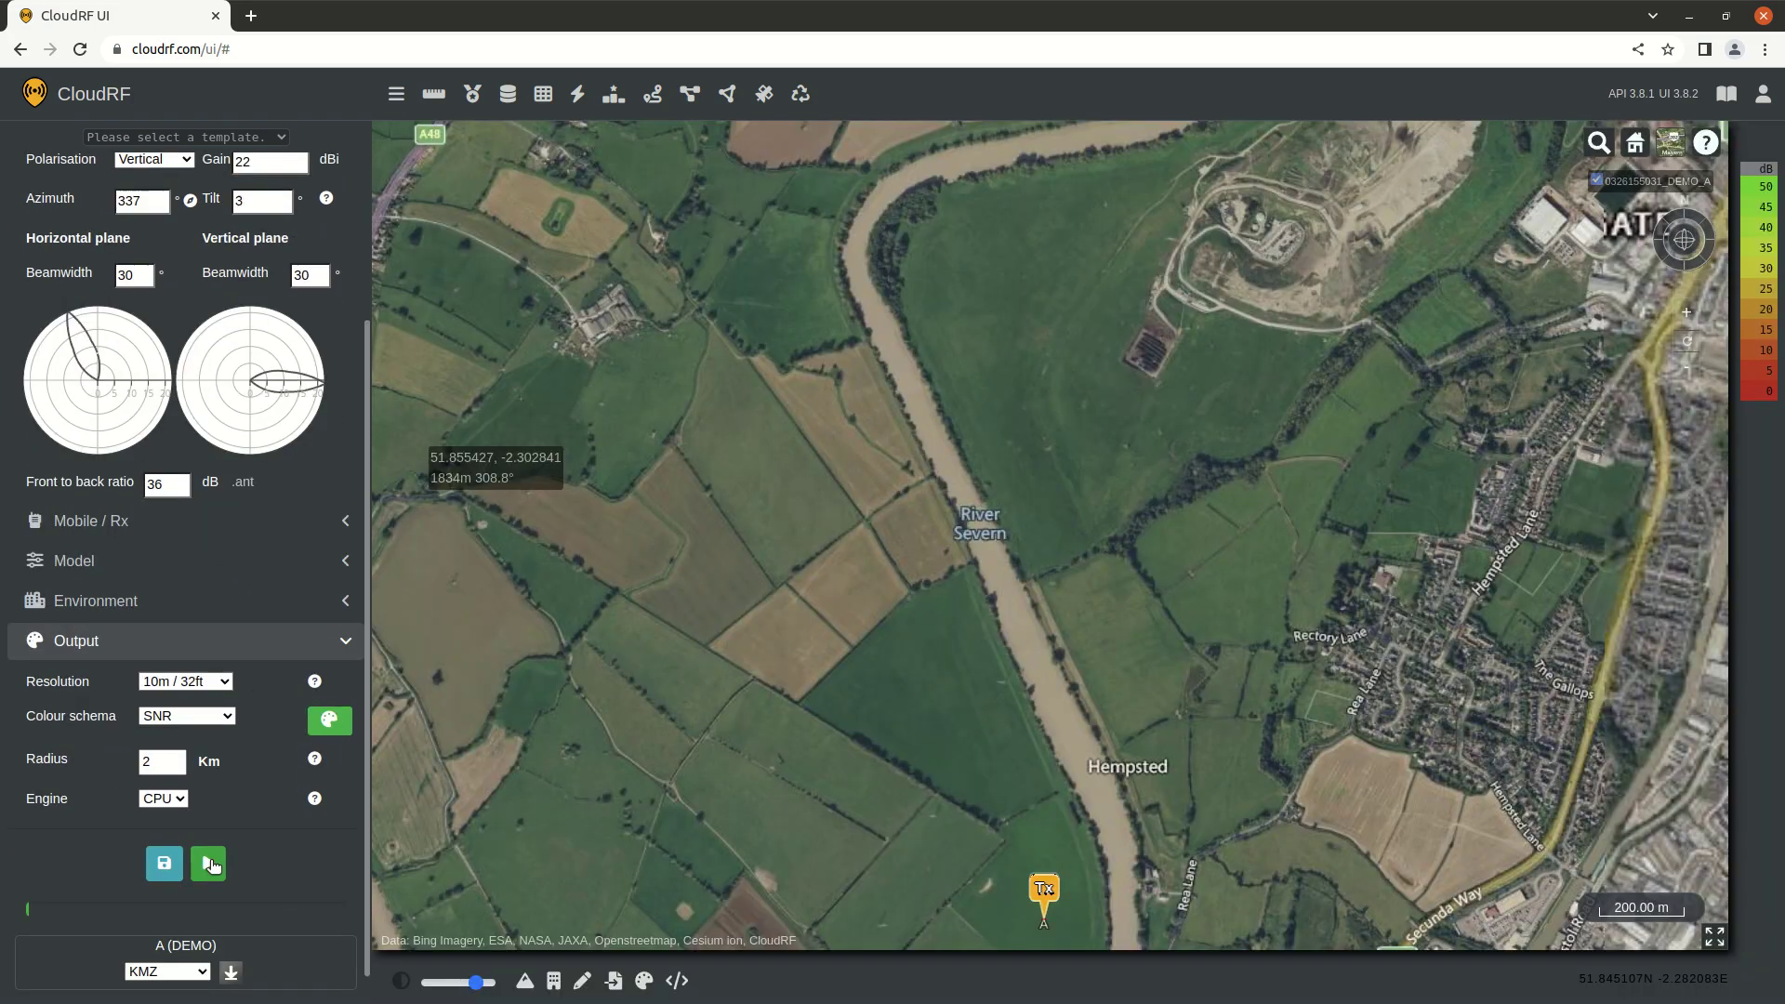
{"action": "scroll", "coordinate": [1071, 612], "scroll_direction": "down", "scroll_amount": 2}
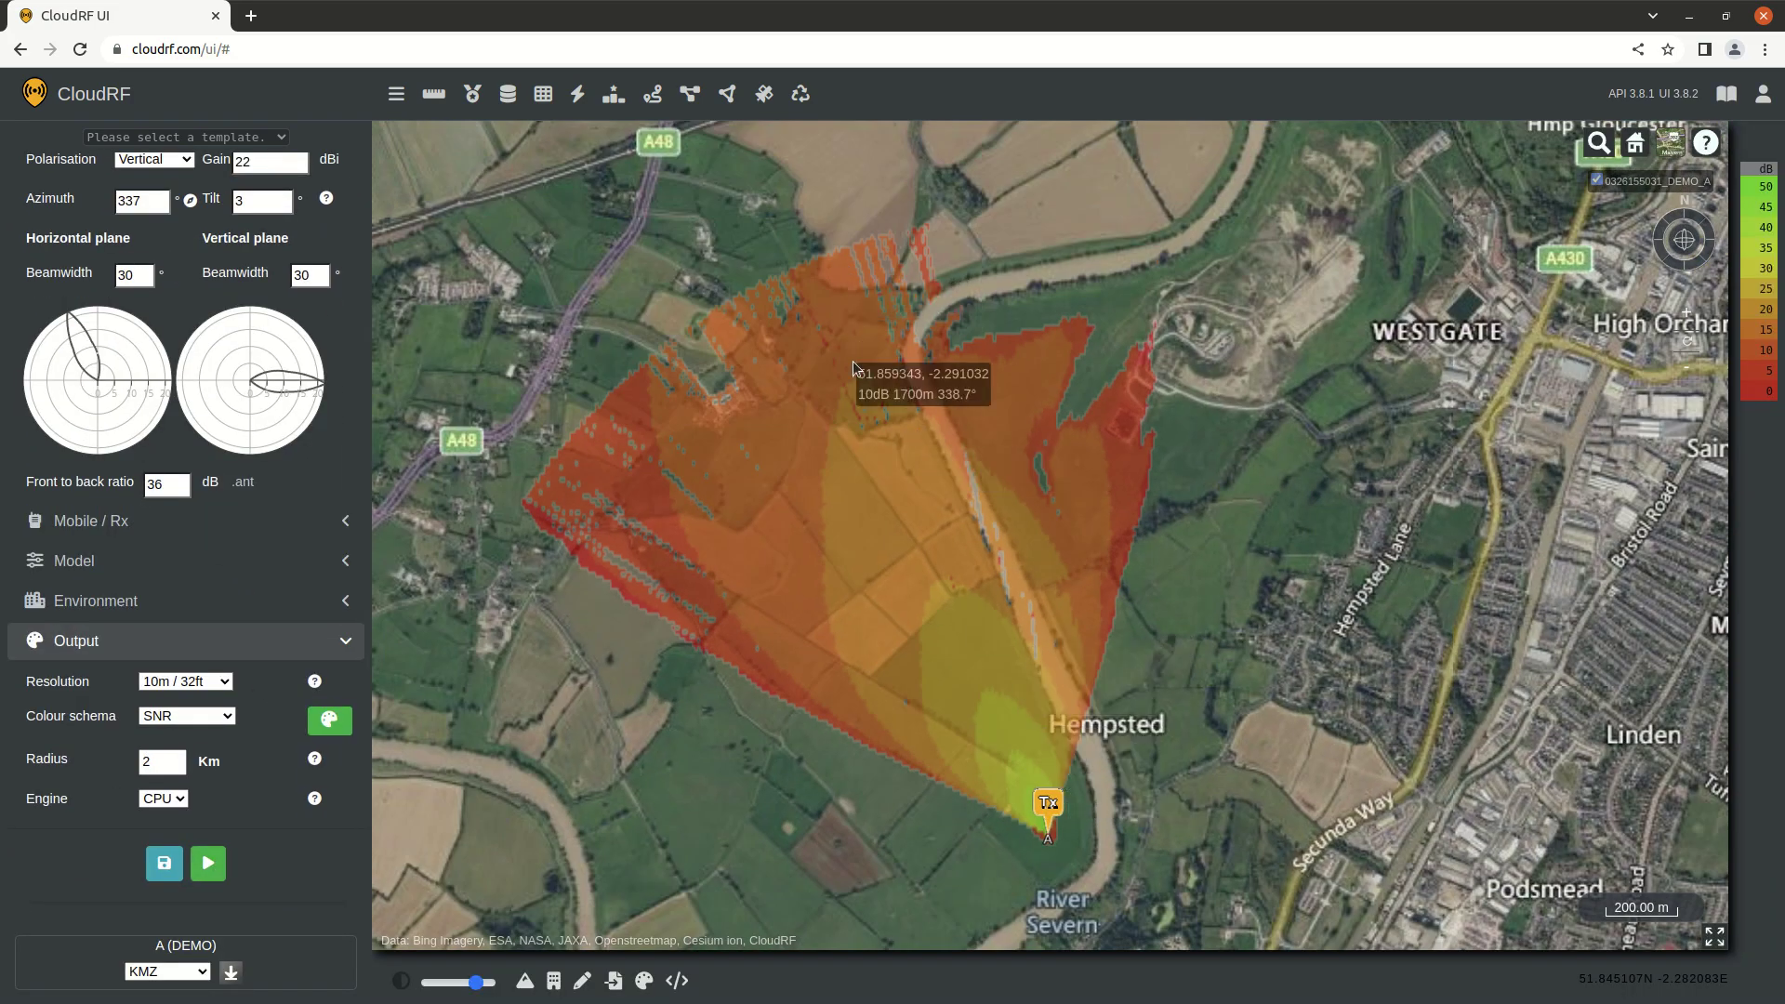
- Run path profiles from the Hempsted transmitter to two receivers inside the beam, about 1.55 km away west and 1.39 km away east of the River Severn
{"action": "scroll", "coordinate": [918, 425], "scroll_direction": "up", "scroll_amount": 3}
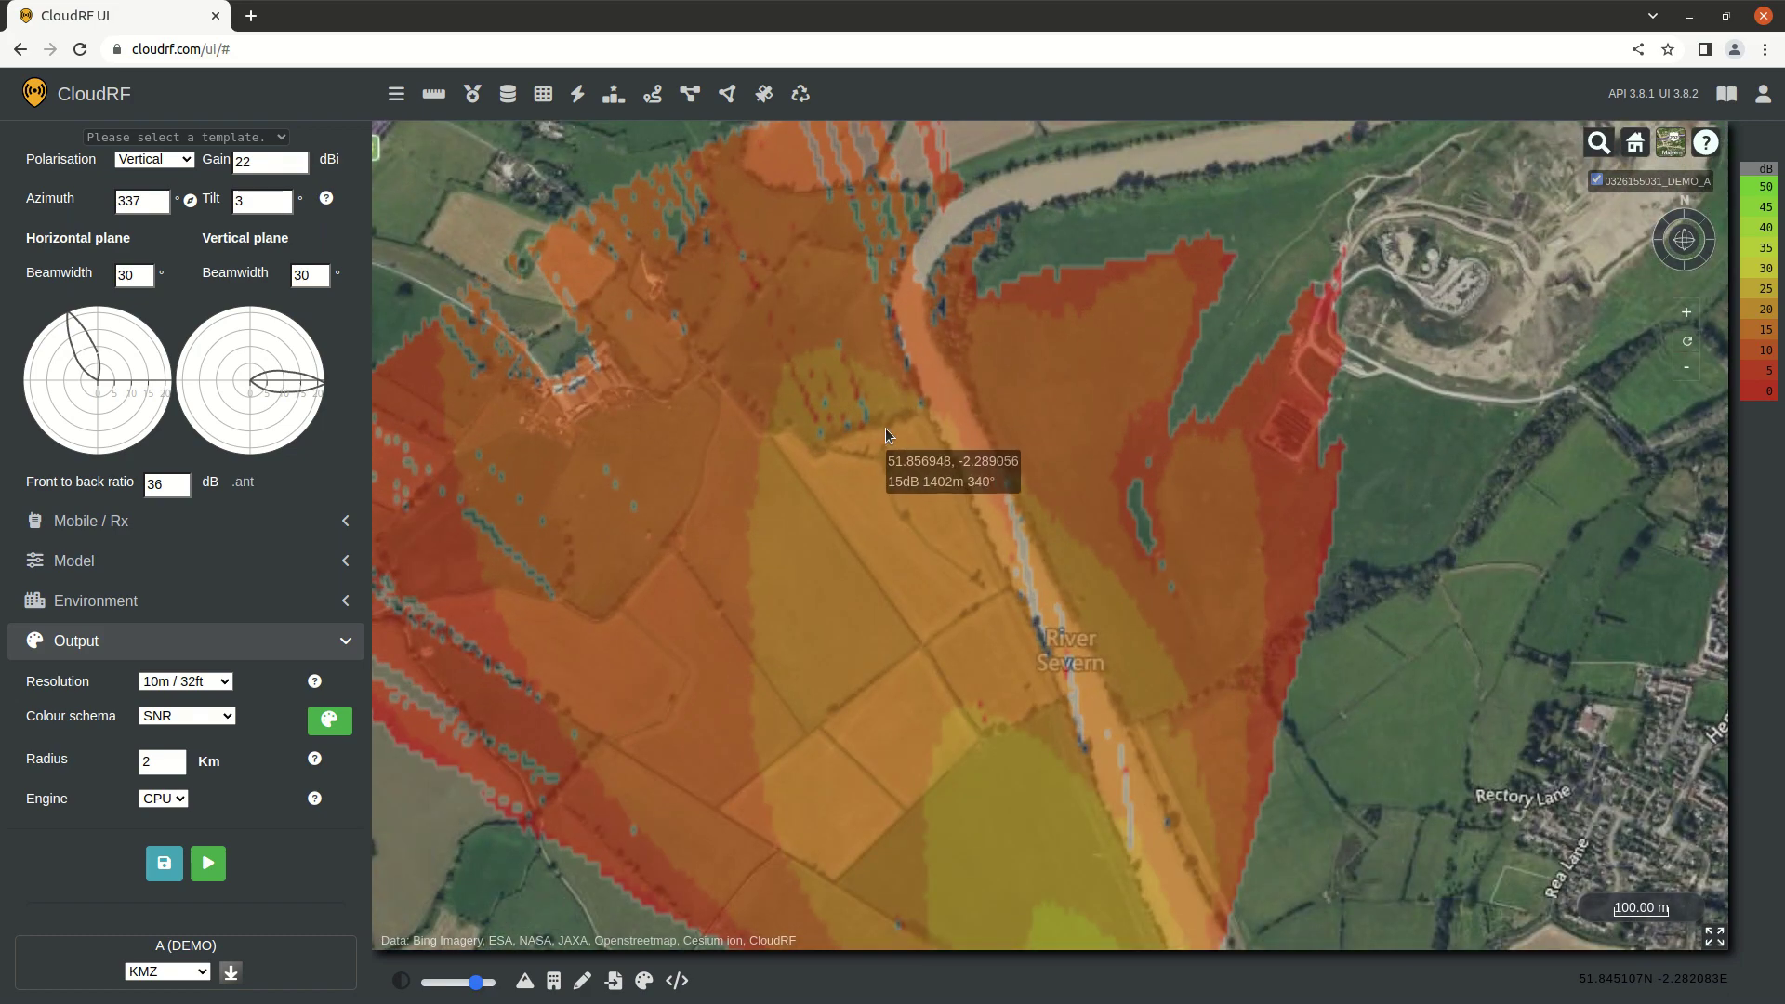
{"action": "scroll", "coordinate": [883, 428], "scroll_direction": "down", "scroll_amount": 2}
{"action": "scroll", "coordinate": [809, 362], "scroll_direction": "up", "scroll_amount": 2}
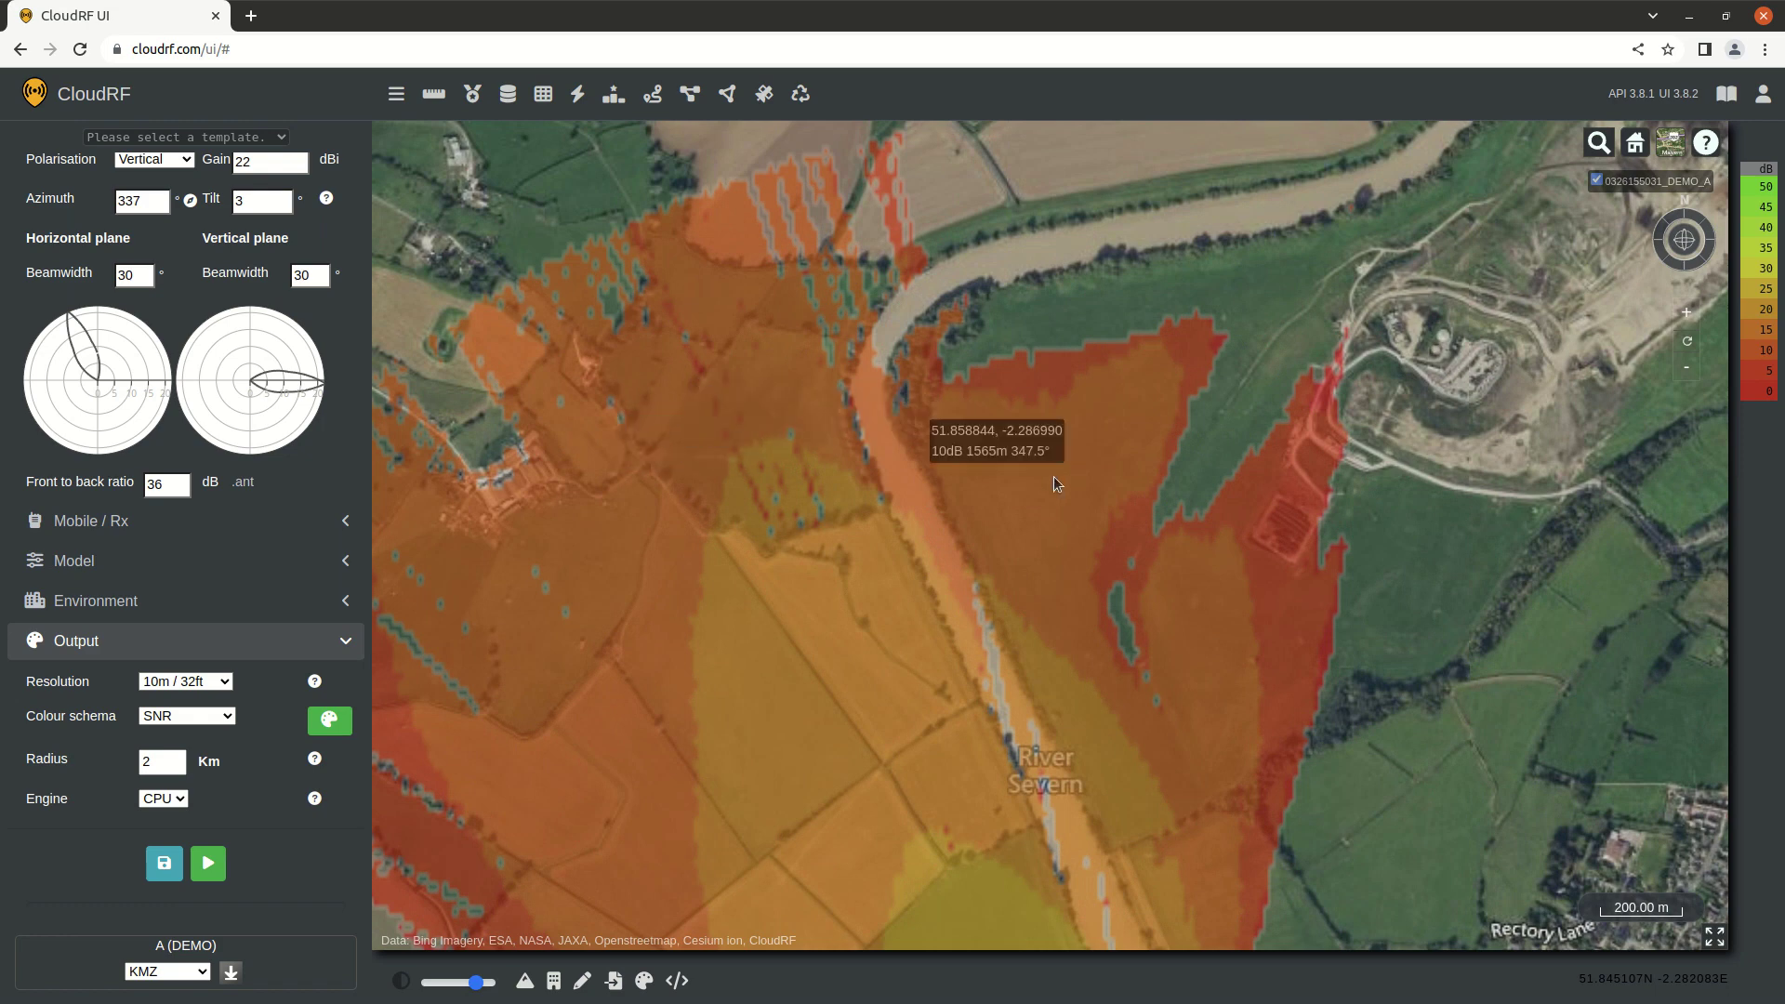
{"action": "scroll", "coordinate": [1073, 525], "scroll_direction": "down", "scroll_amount": 3}
{"action": "left_click_drag", "start_coordinate": [1074, 525], "coordinate": [973, 567]}
{"action": "left_click", "coordinate": [293, 640]}
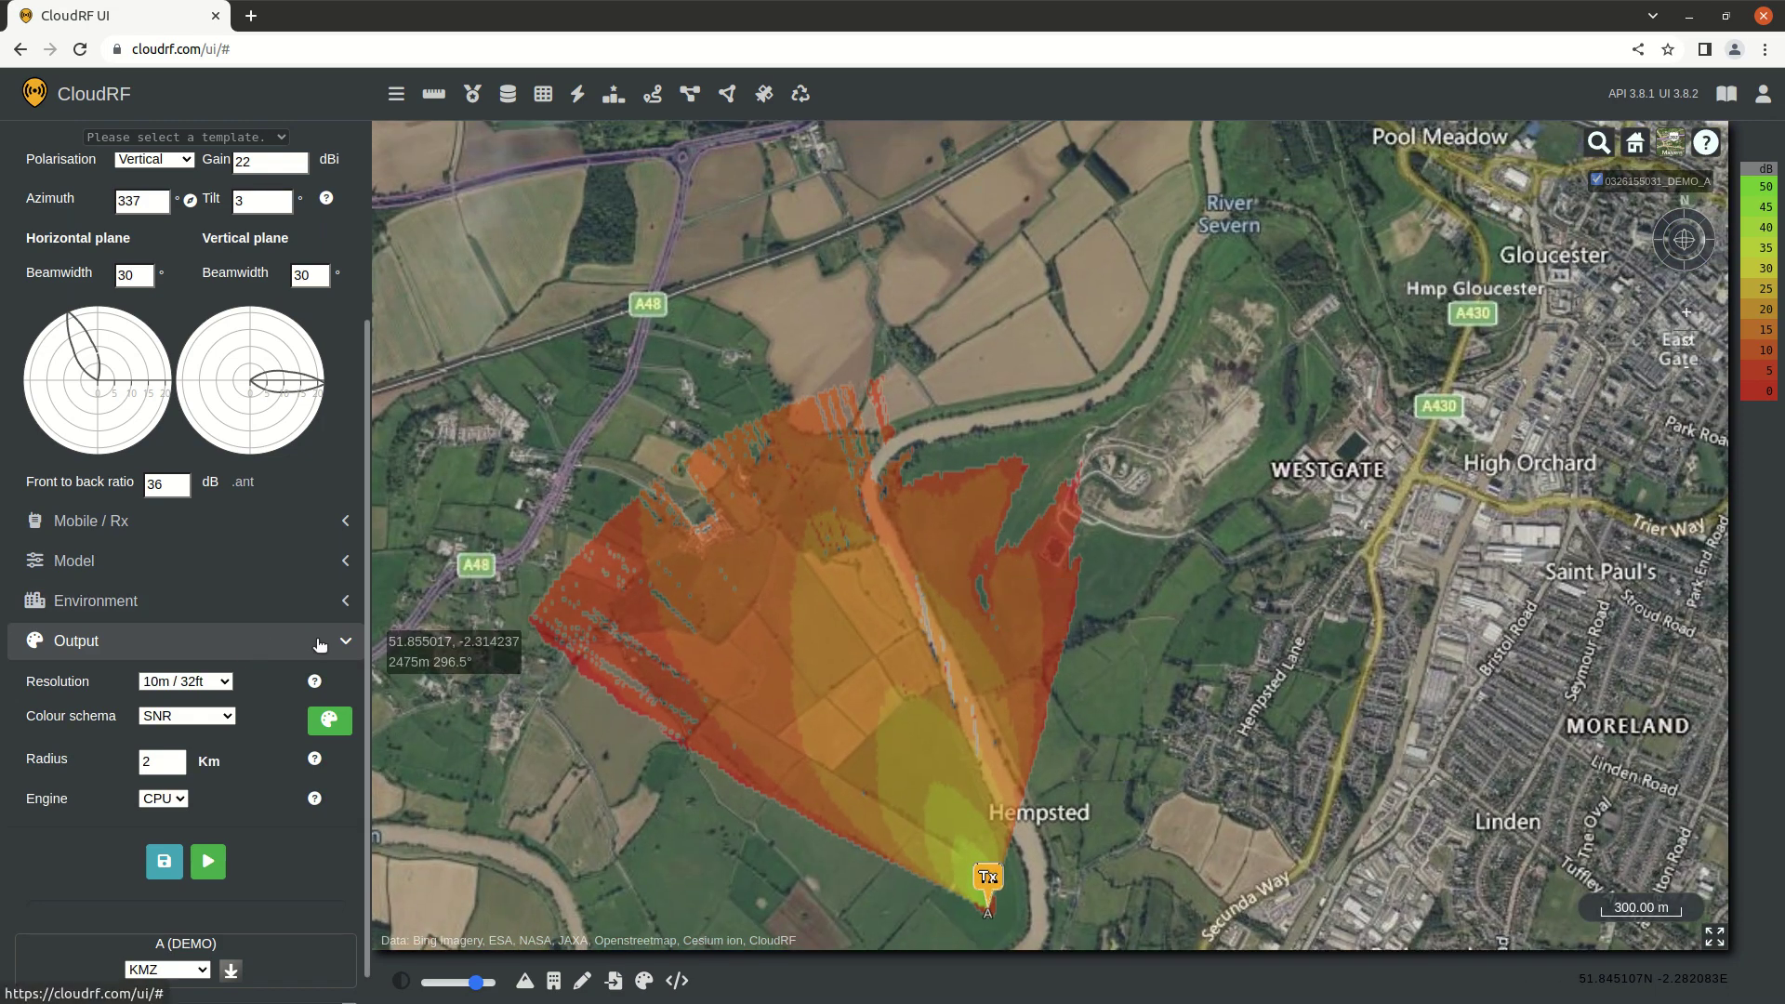
{"action": "scroll", "coordinate": [233, 465], "scroll_direction": "up", "scroll_amount": 2}
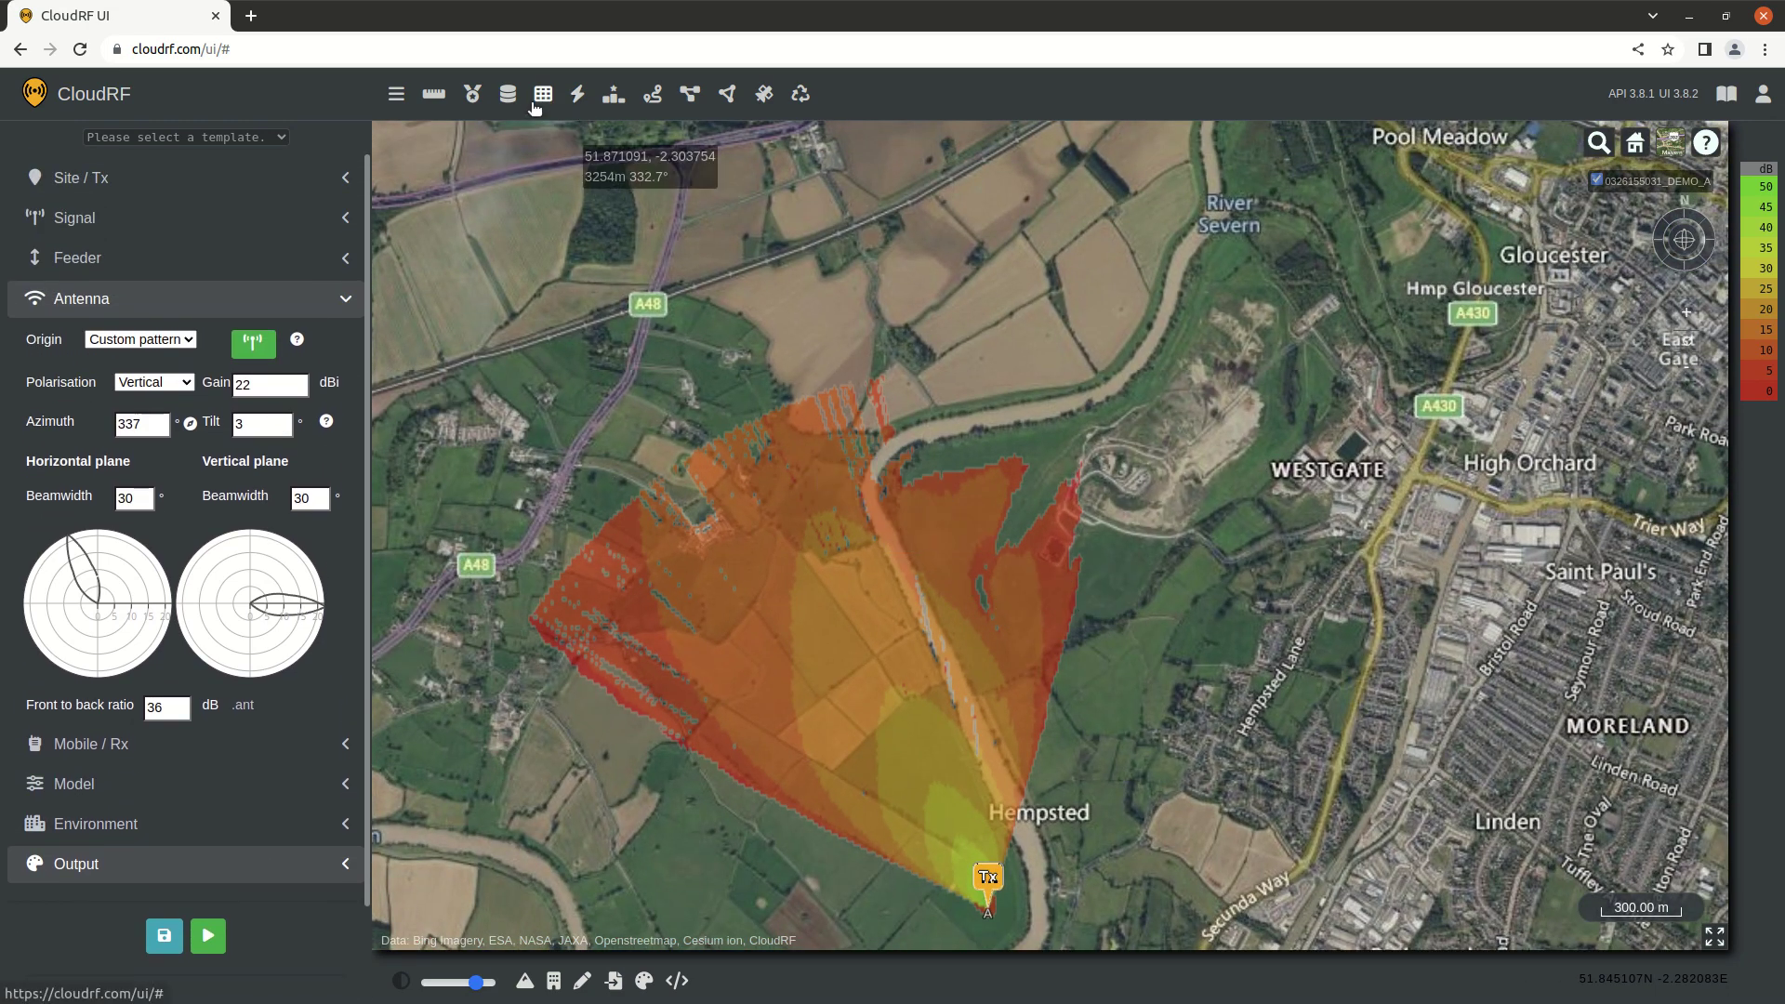
{"action": "left_click", "coordinate": [433, 94]}
{"action": "scroll", "coordinate": [900, 402], "scroll_direction": "up", "scroll_amount": 2}
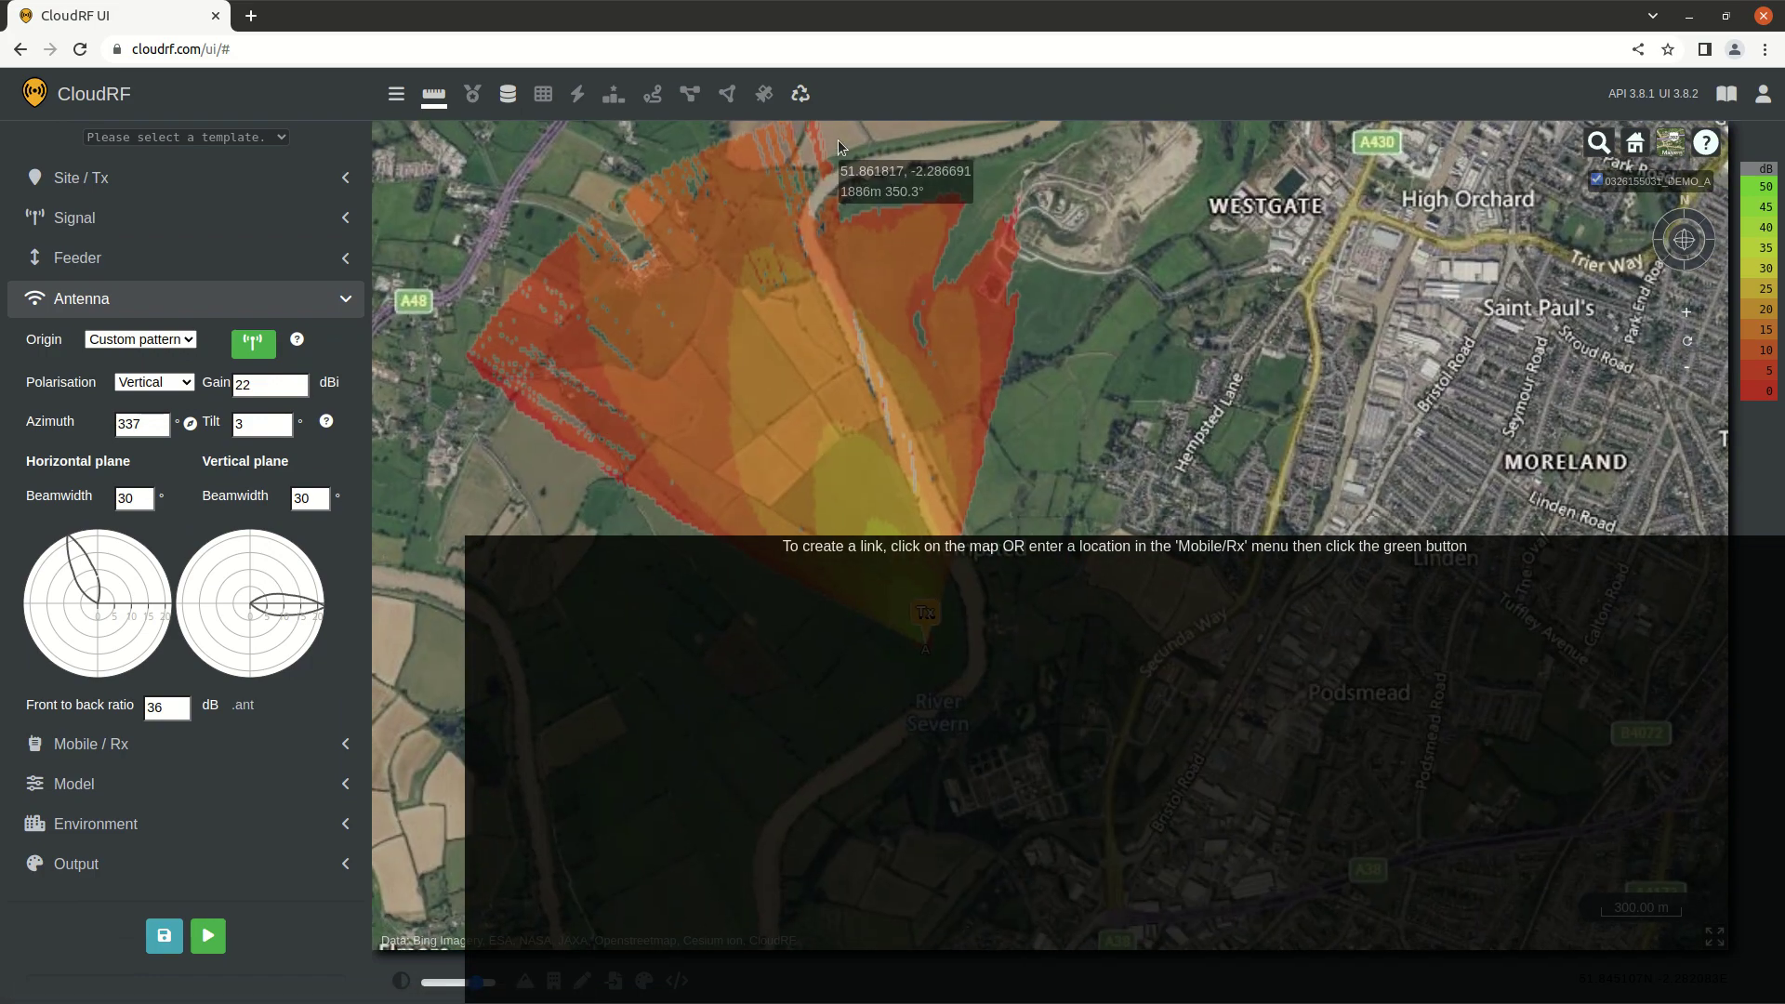
{"action": "scroll", "coordinate": [756, 268], "scroll_direction": "up", "scroll_amount": 2}
{"action": "left_click", "coordinate": [761, 247]}
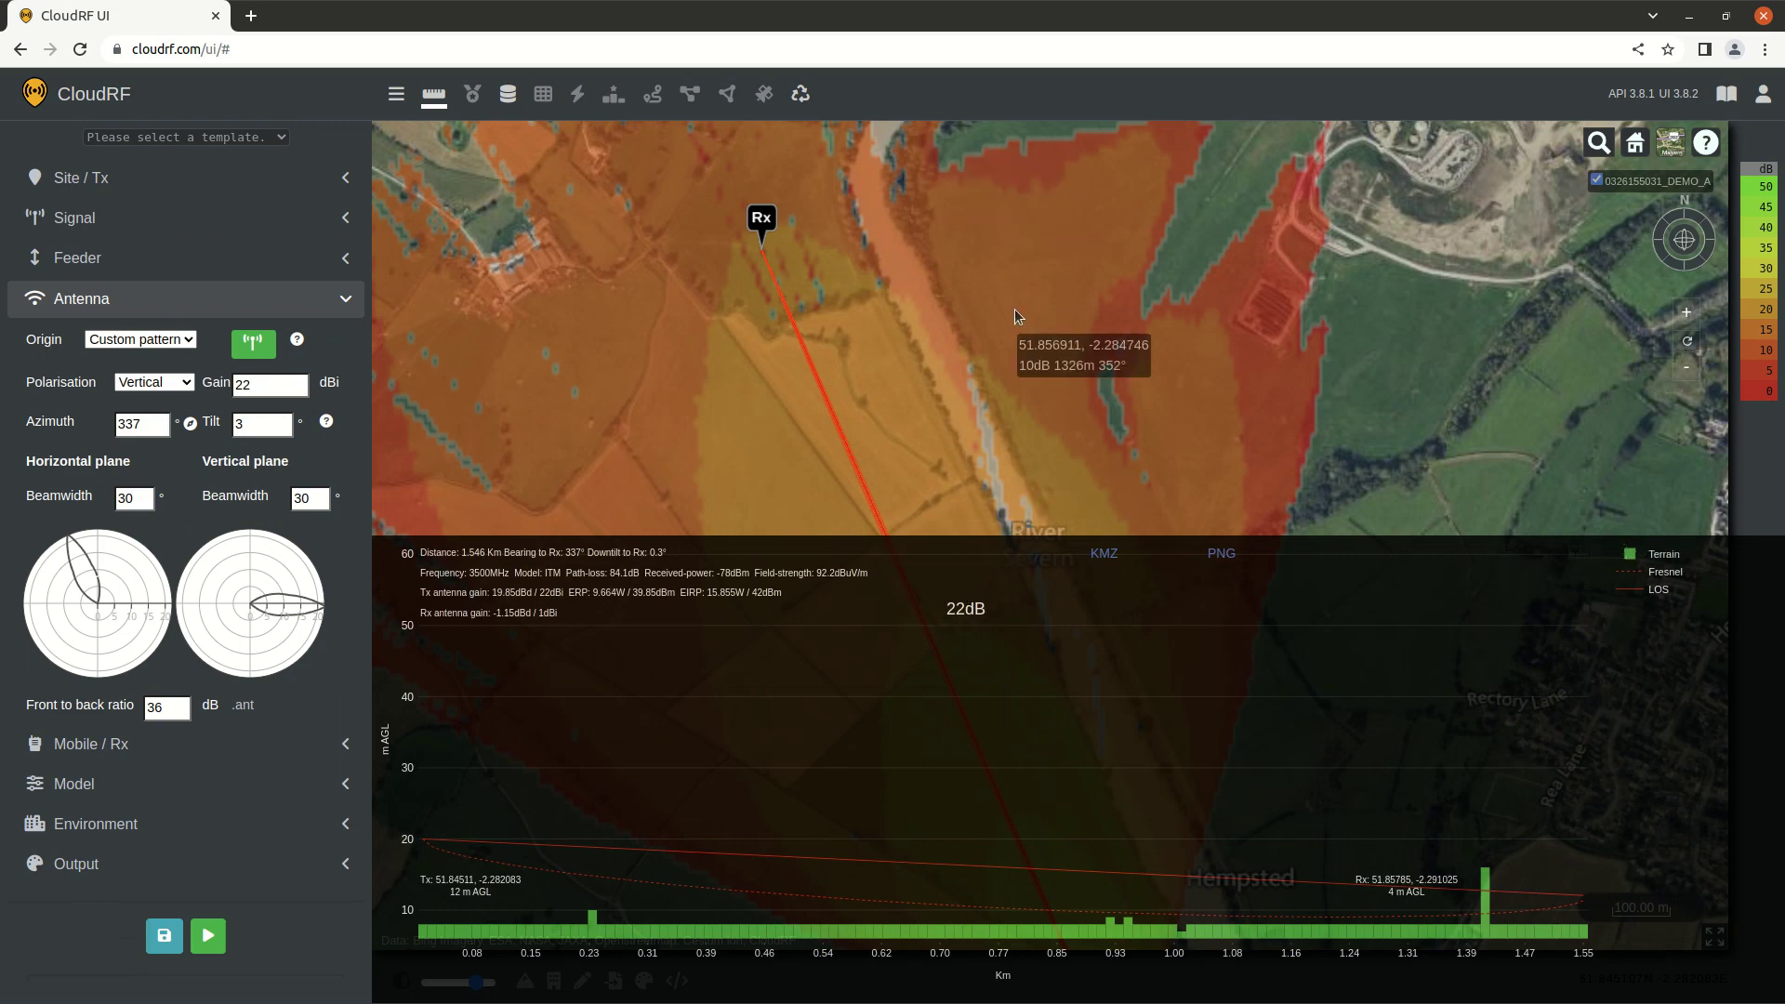
{"action": "left_click", "coordinate": [1008, 274]}
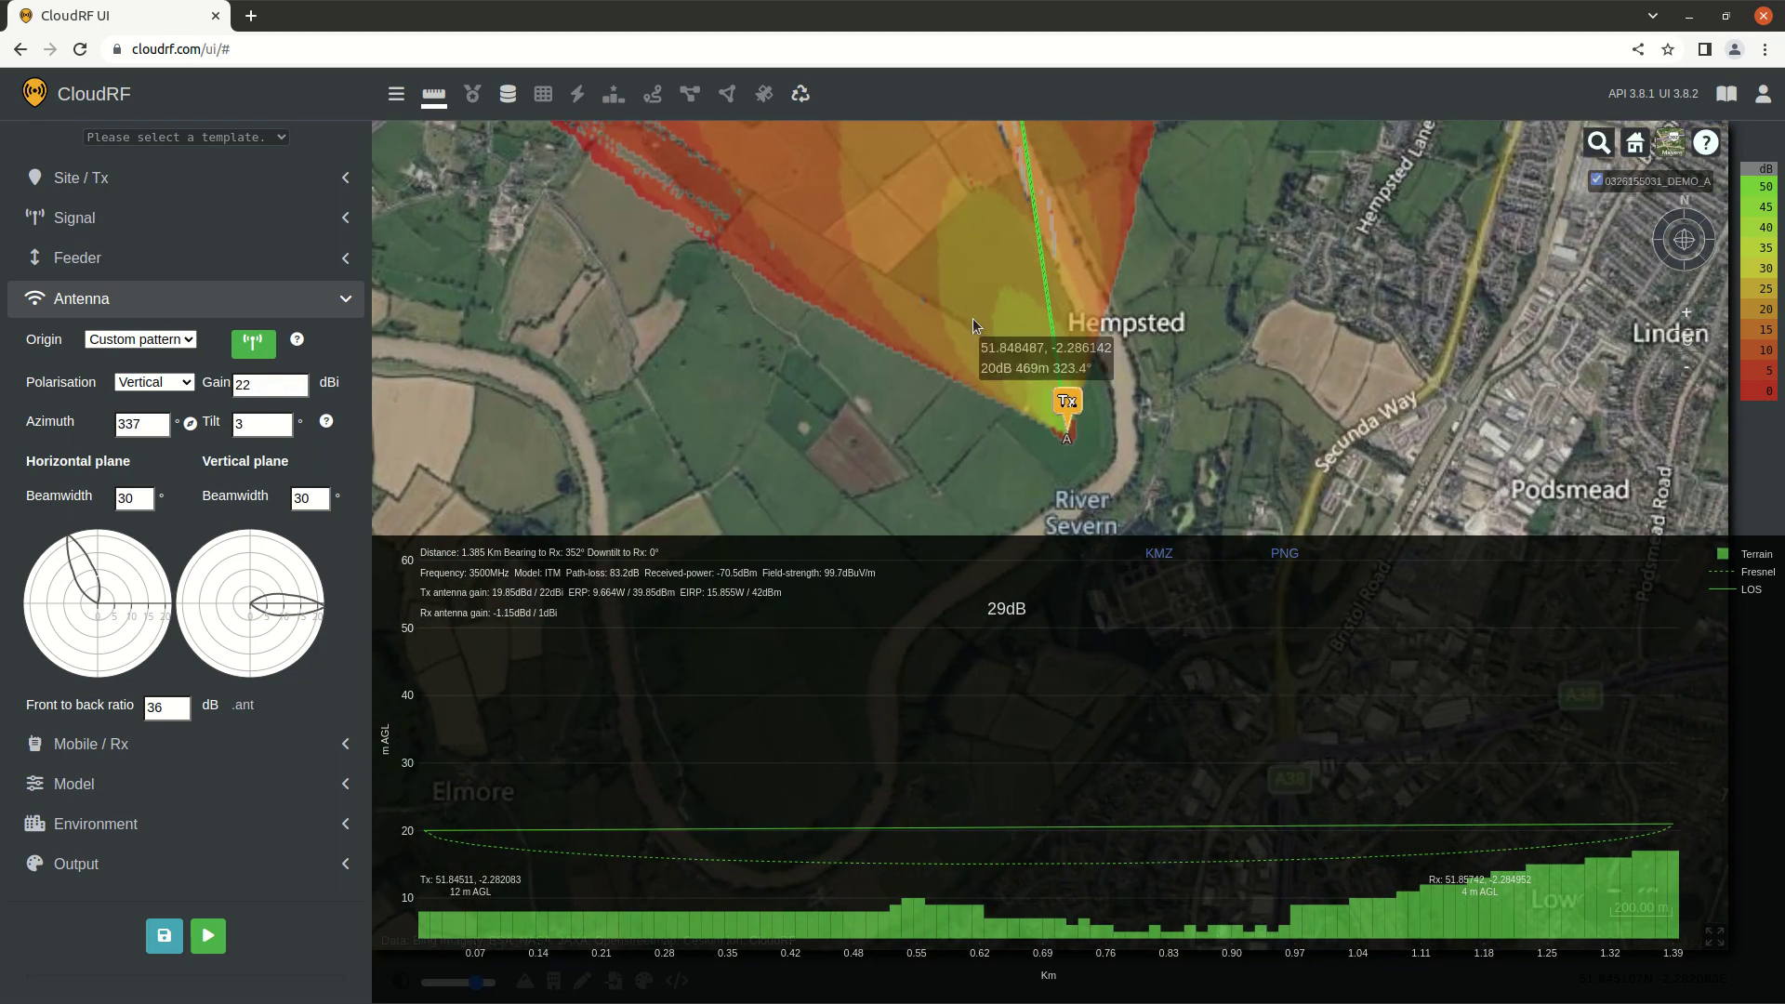
- Run path profiles from the transmitter to three receivers in the fields to the west, outside the antenna beam
{"action": "left_click_drag", "start_coordinate": [972, 318], "coordinate": [905, 208]}
{"action": "left_click", "coordinate": [658, 327]}
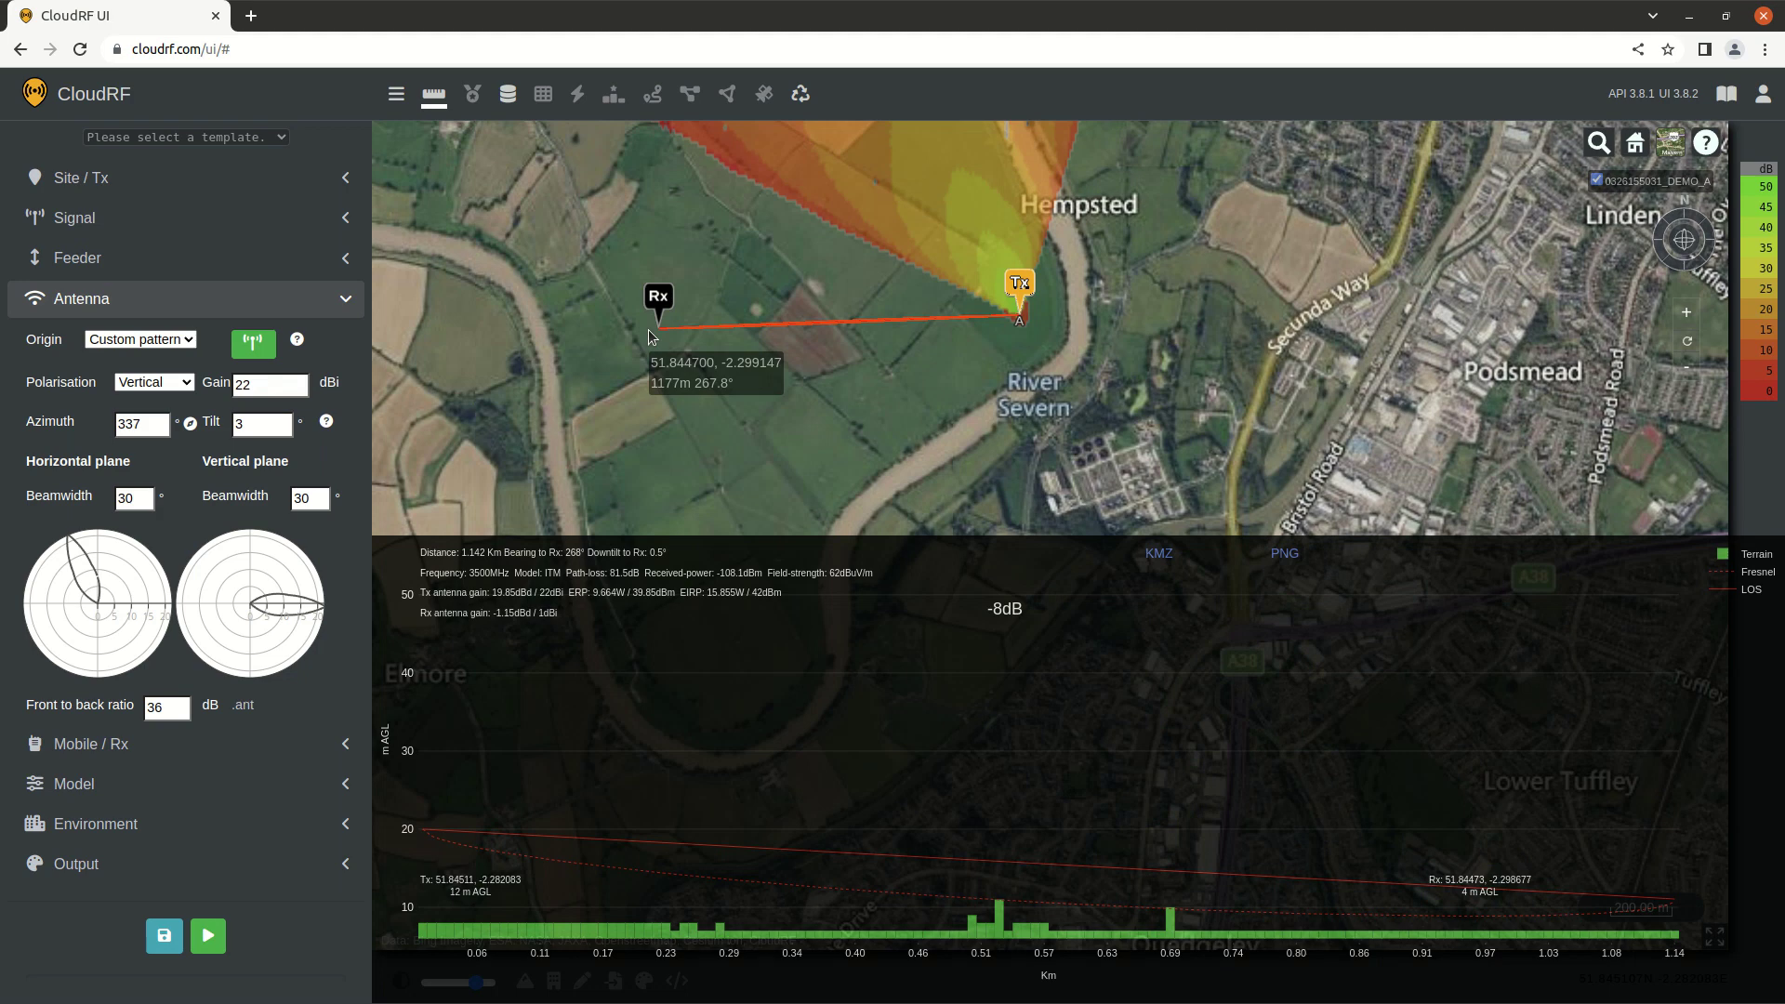
{"action": "left_click", "coordinate": [639, 471]}
{"action": "left_click", "coordinate": [611, 354]}
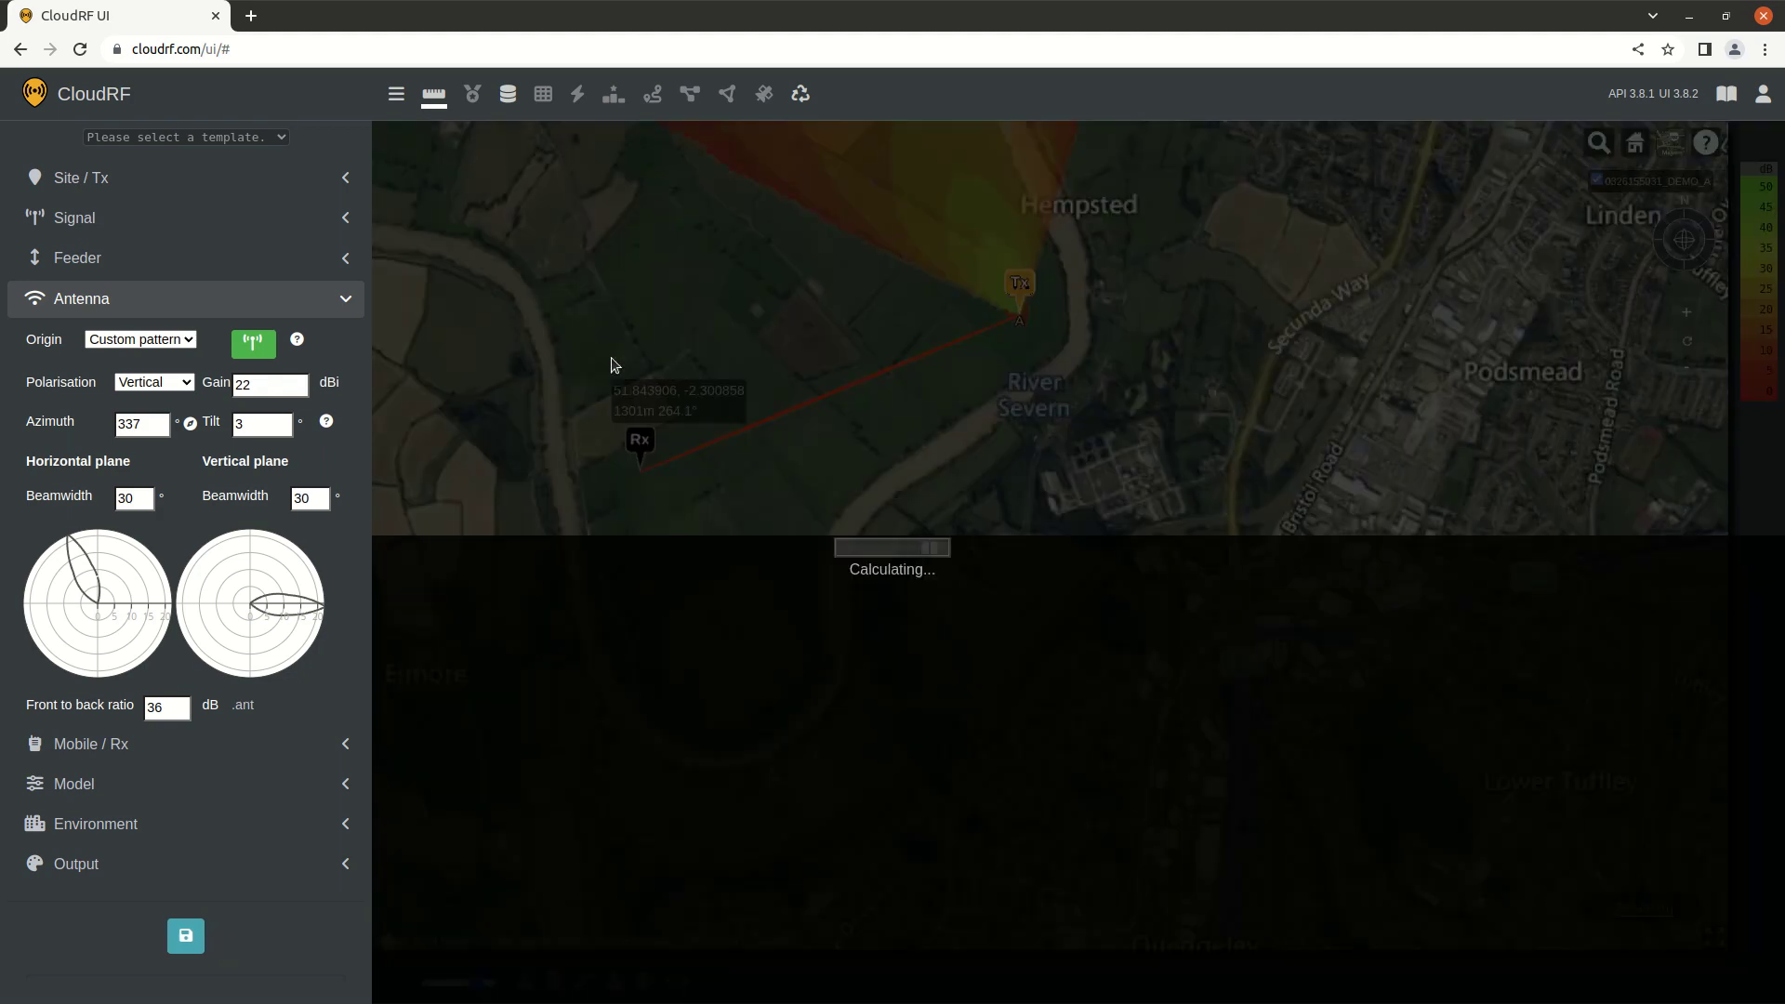
- Switch the antenna azimuth to follow the path direction and run the profile to the western receiver about 1.3 km away
{"action": "left_click", "coordinate": [191, 424]}
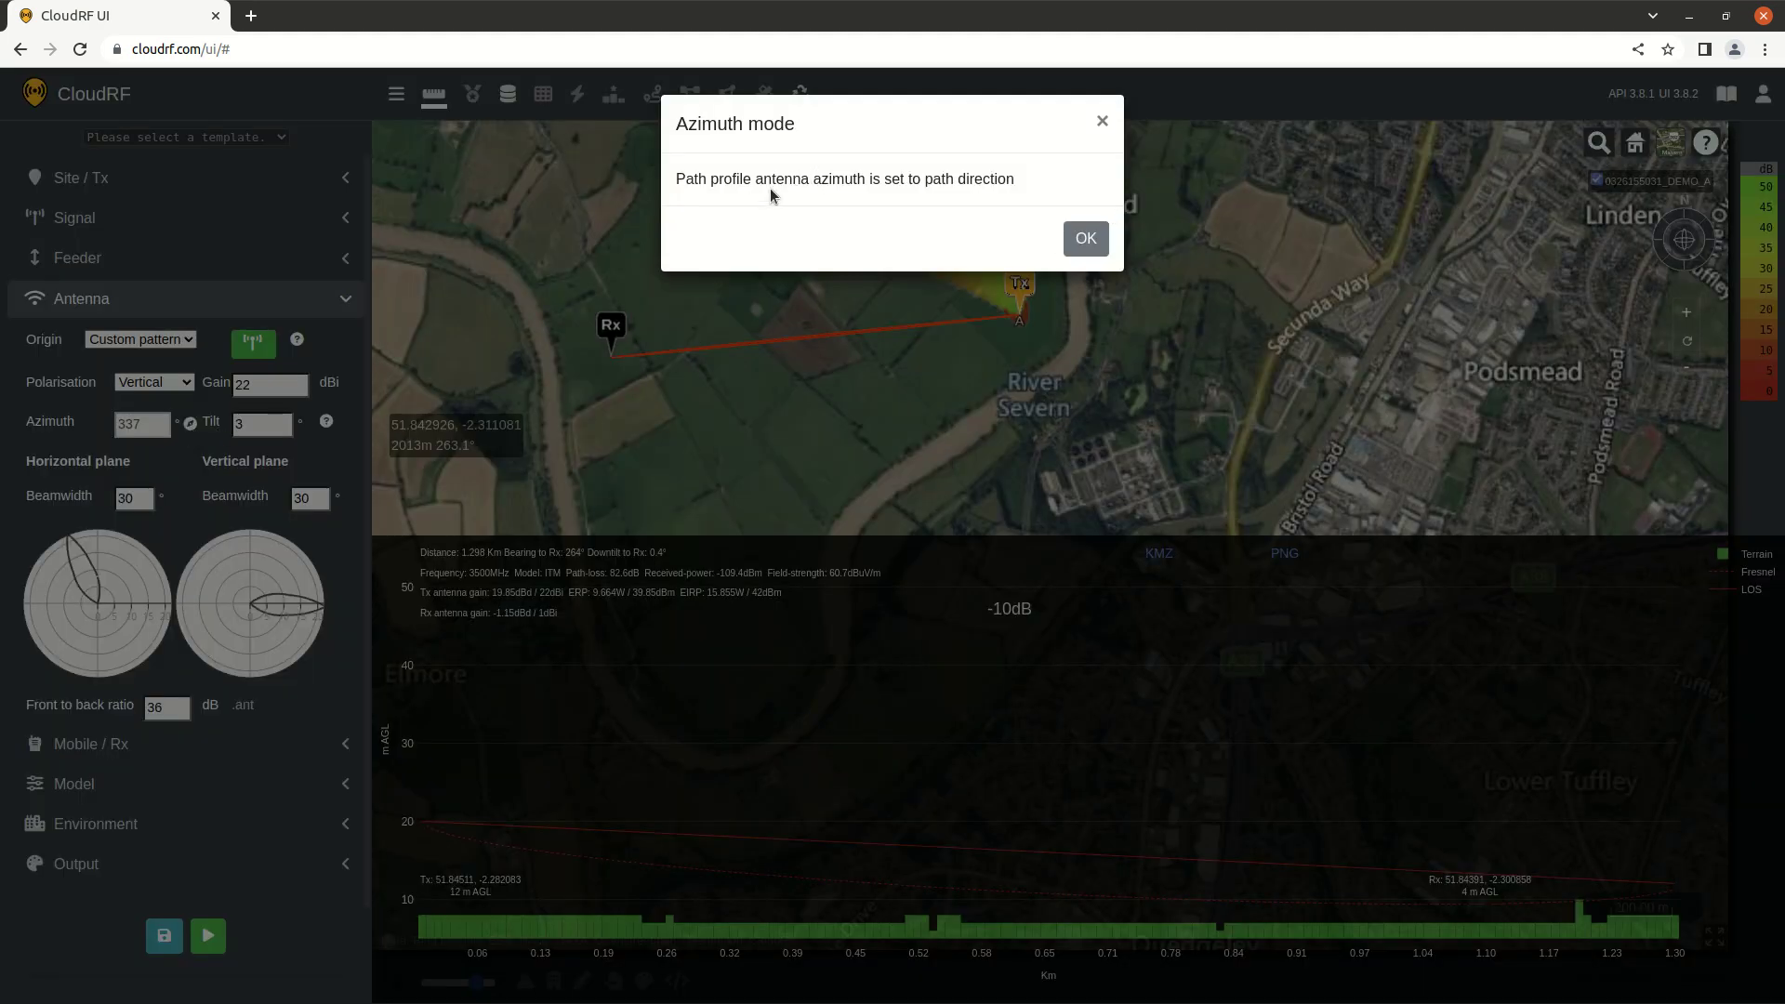
{"action": "left_click", "coordinate": [1085, 239]}
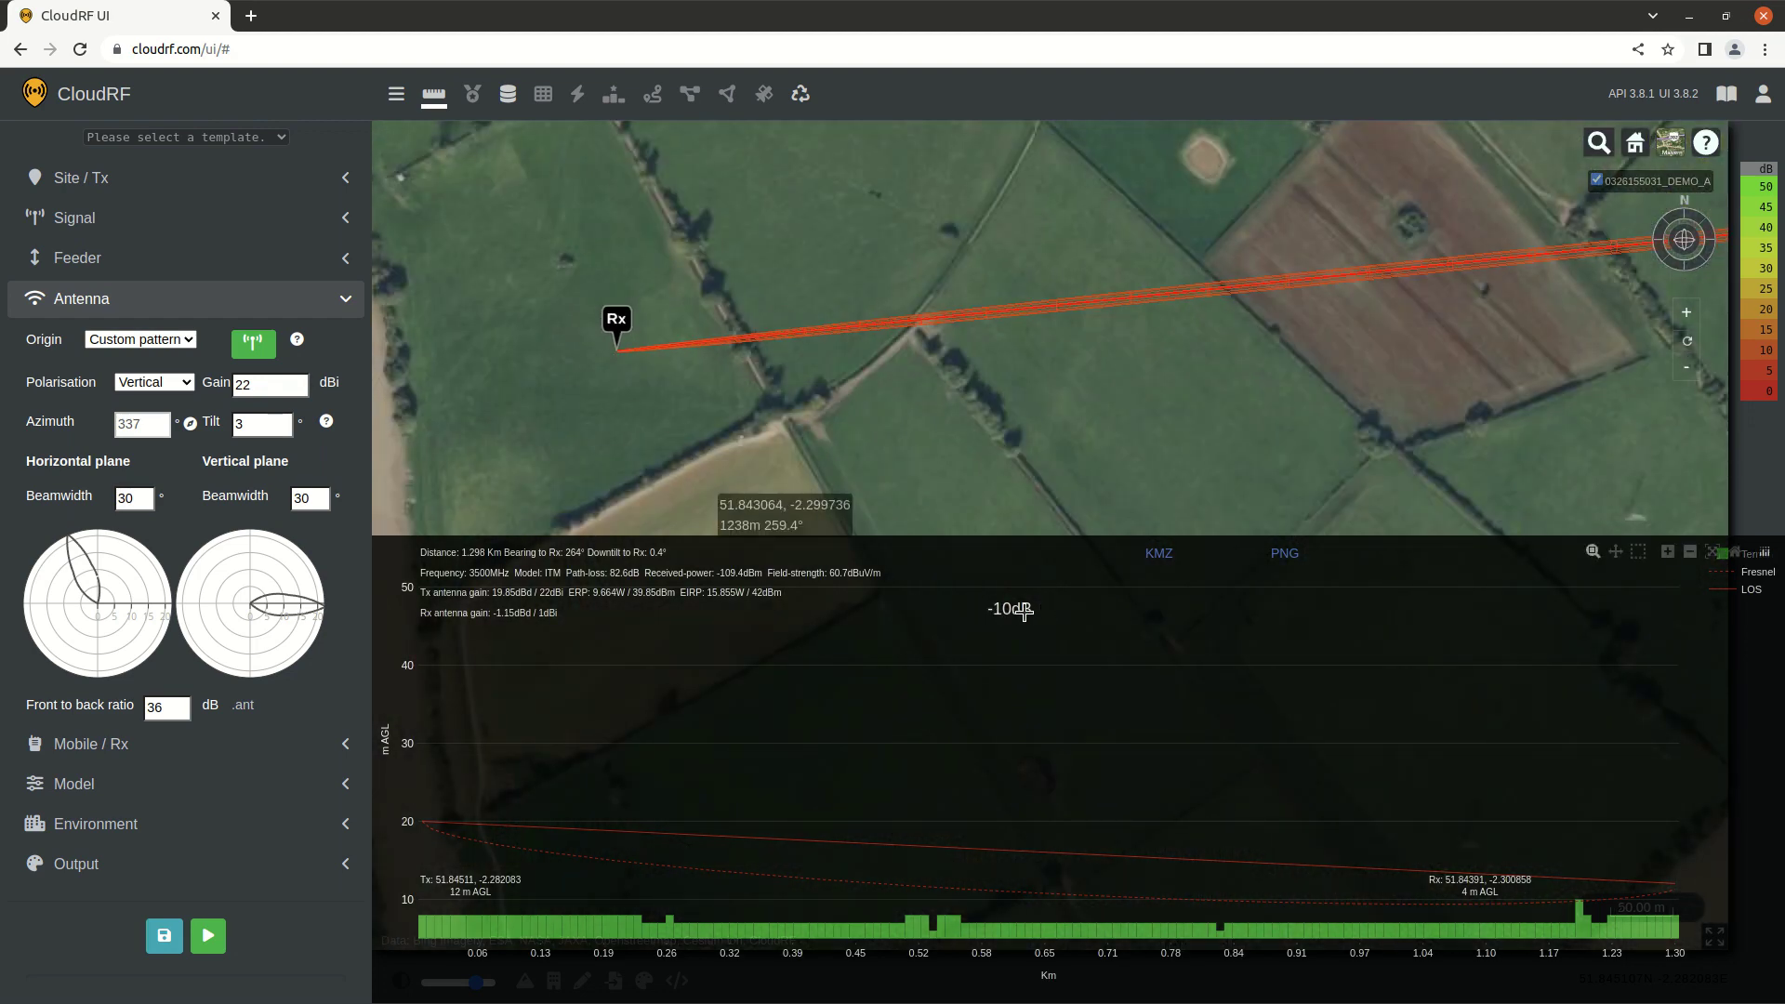
{"action": "left_click", "coordinate": [620, 360]}
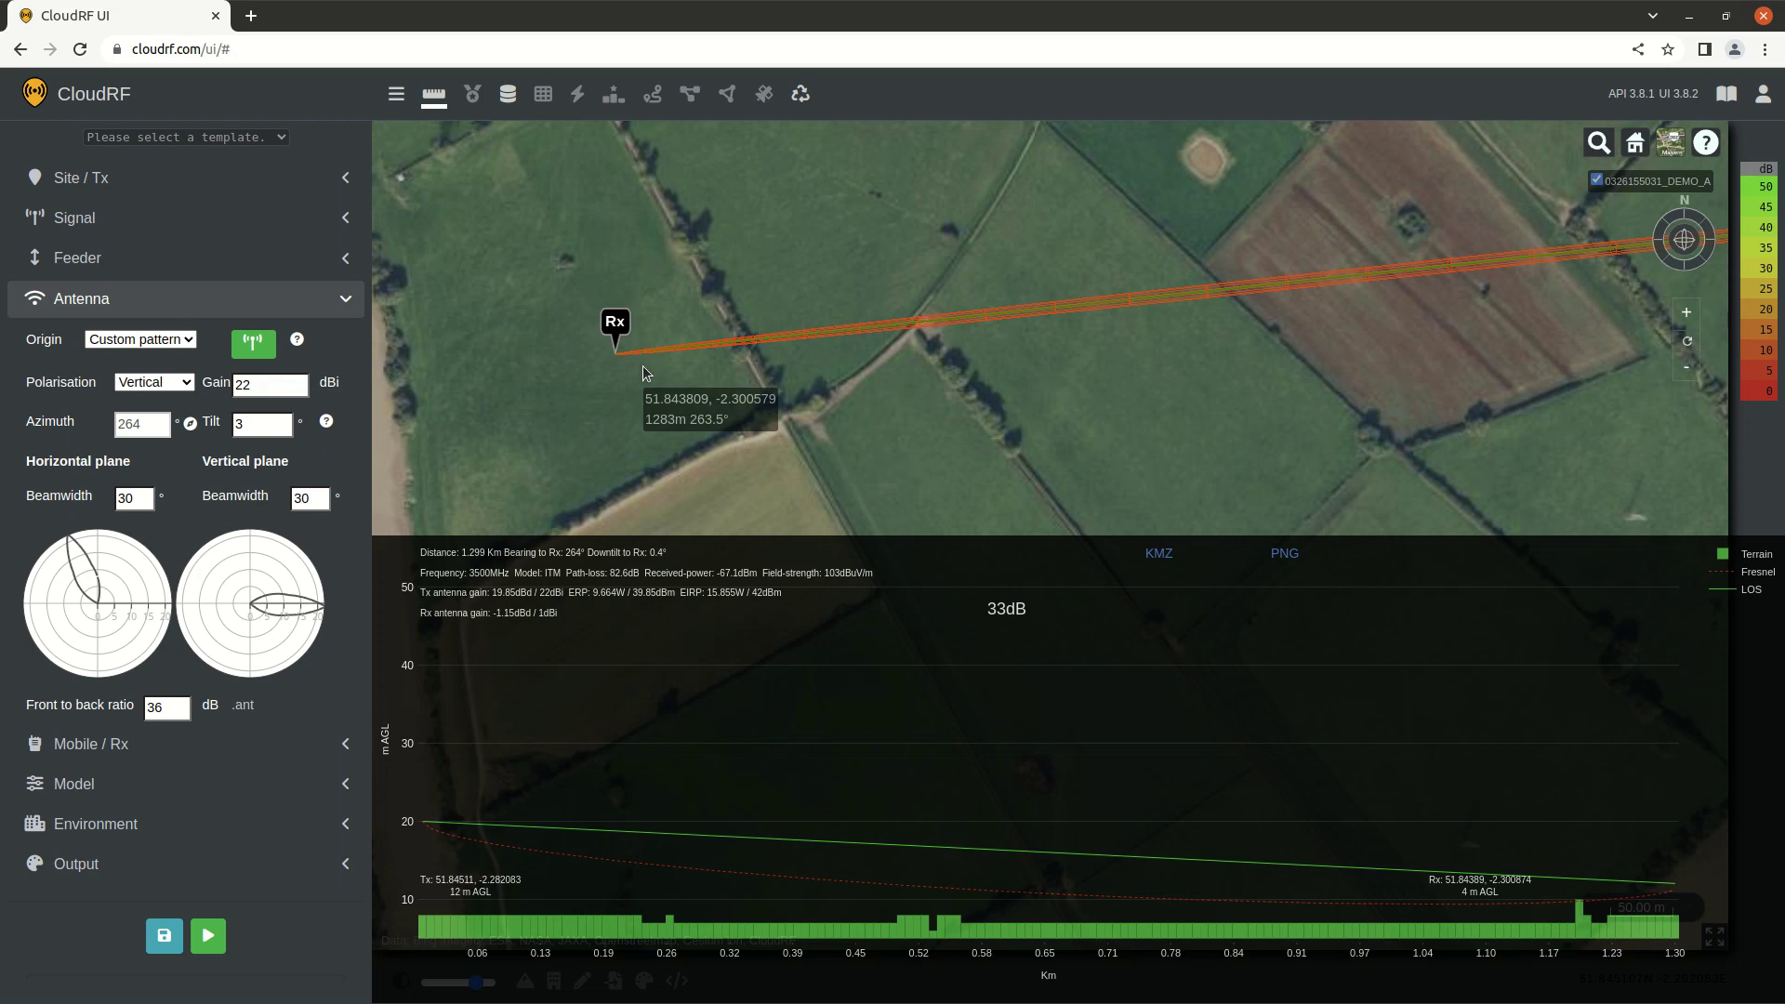
- Run path-aligned profiles to a field inside the river loop about 0.96 km southwest and to a receiver about 1.68 km north-northwest
{"action": "scroll", "coordinate": [643, 367], "scroll_direction": "down", "scroll_amount": 3}
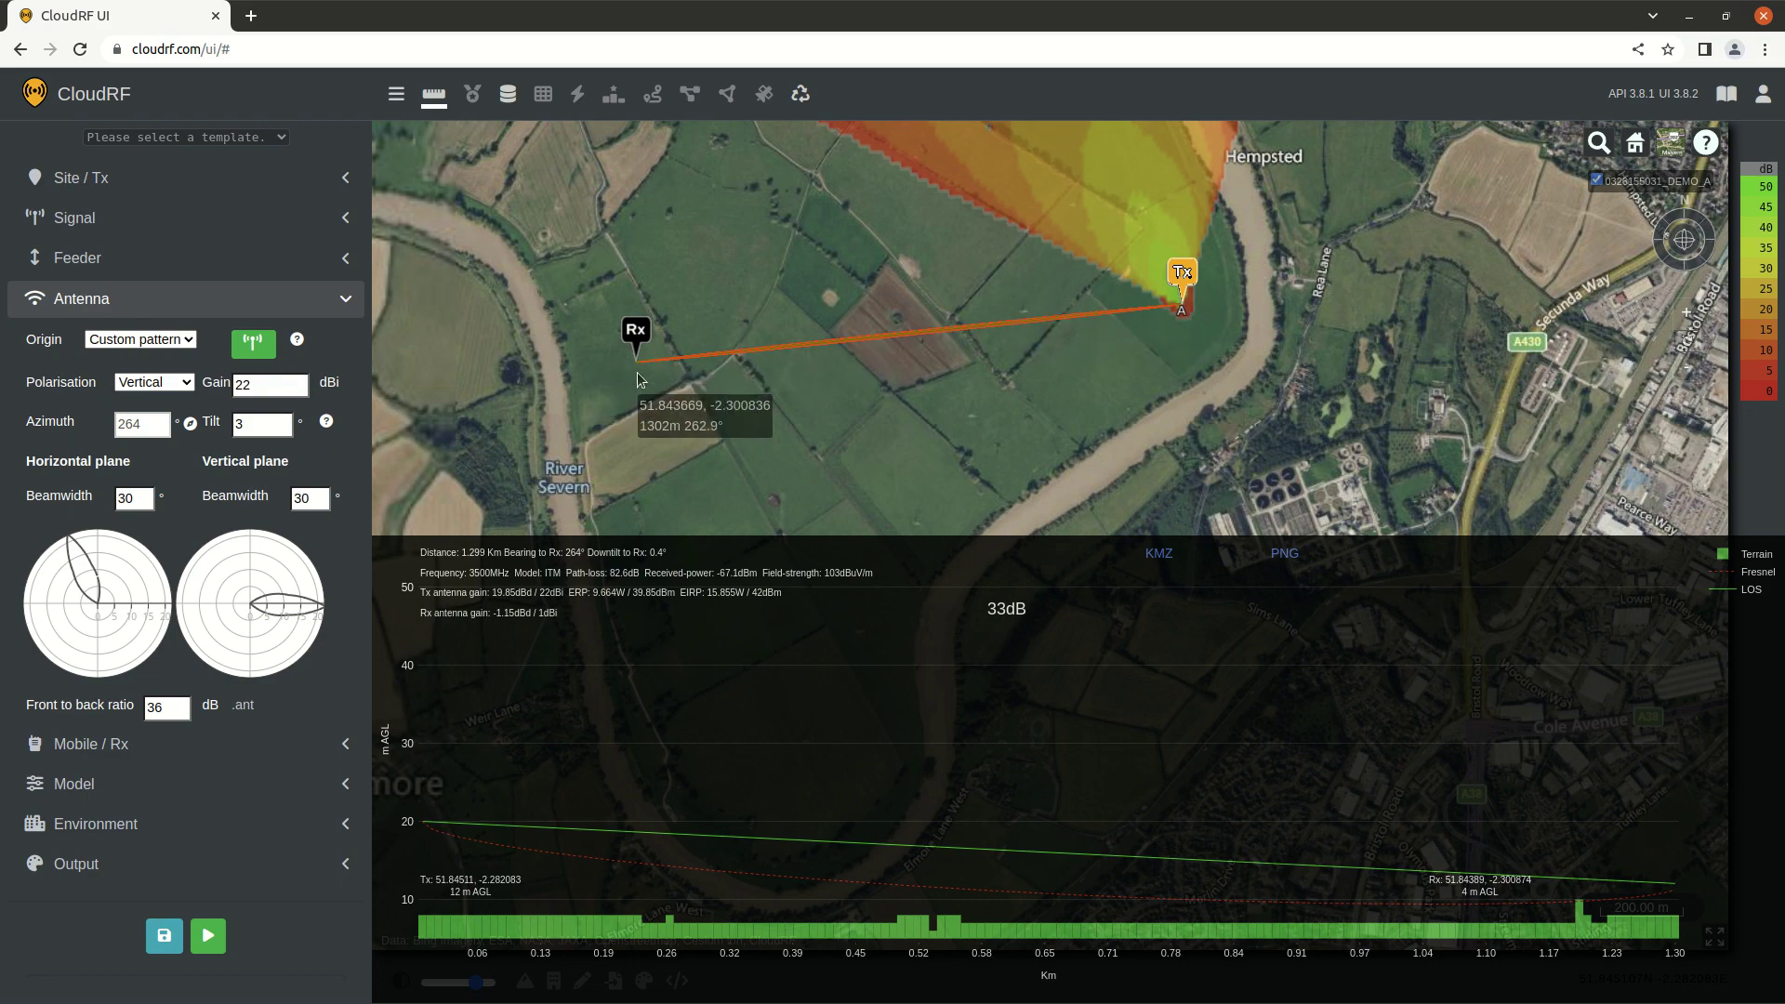
{"action": "scroll", "coordinate": [640, 379], "scroll_direction": "up", "scroll_amount": 2}
{"action": "scroll", "coordinate": [947, 444], "scroll_direction": "down", "scroll_amount": 3}
{"action": "left_click_drag", "start_coordinate": [946, 445], "coordinate": [901, 141]}
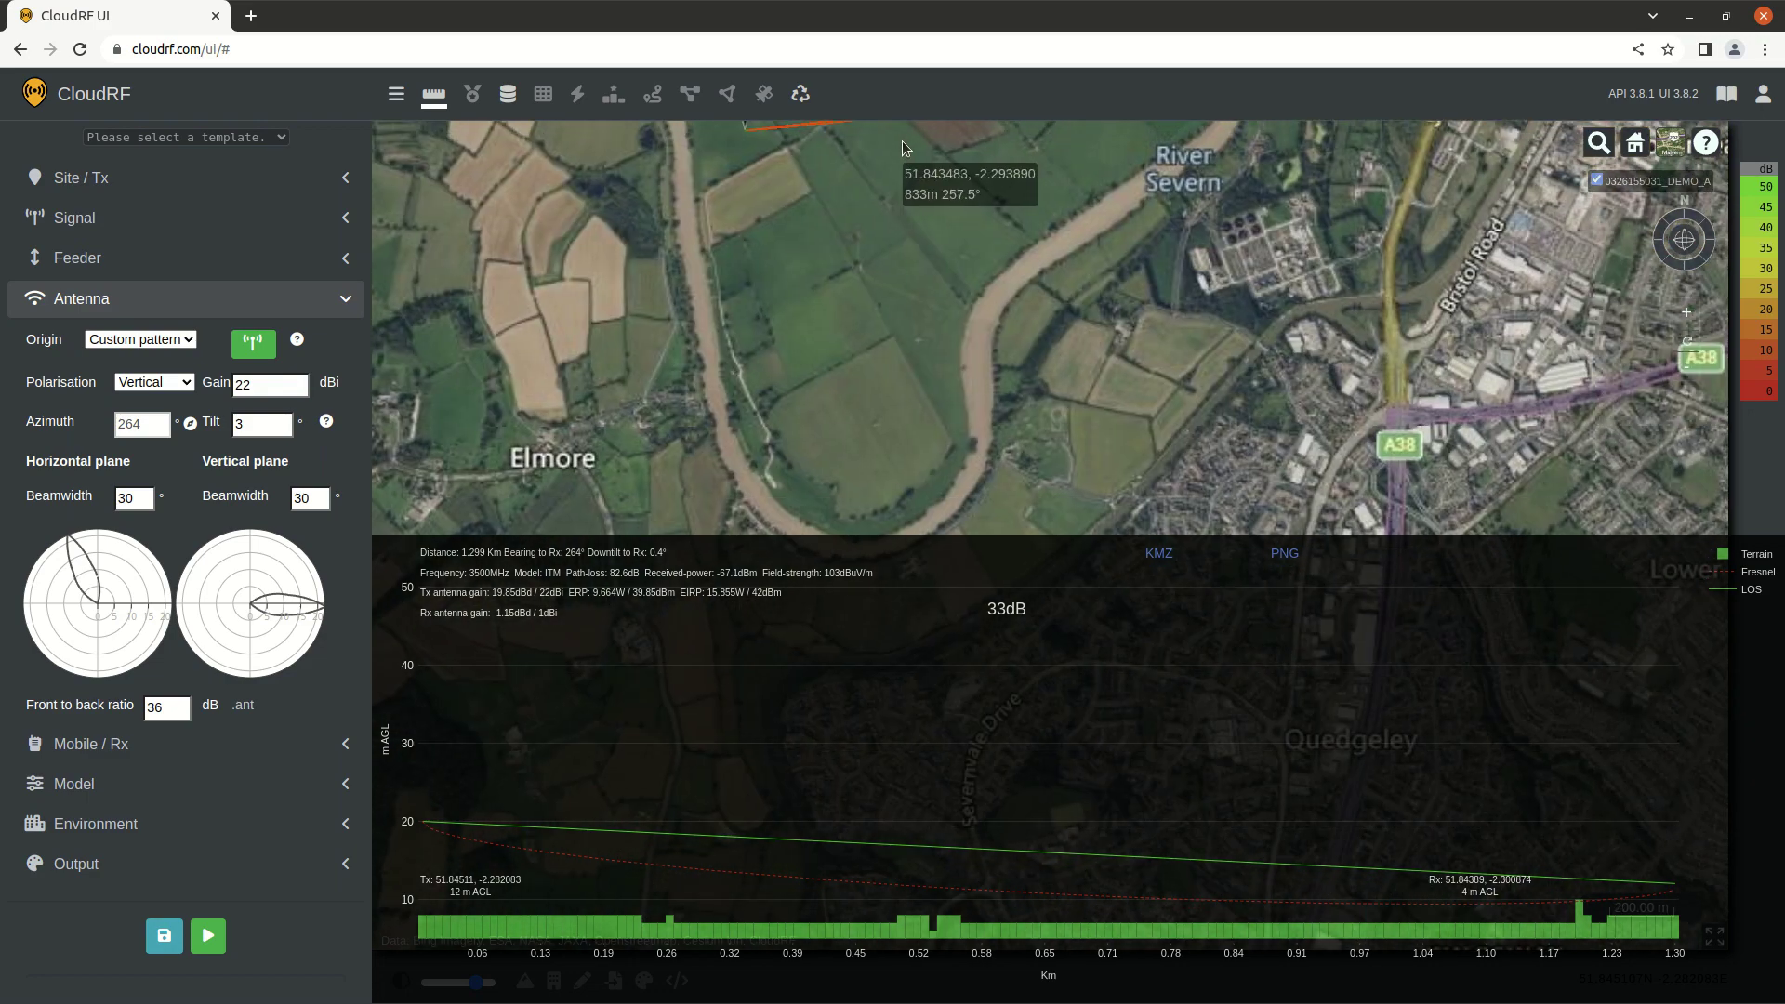
{"action": "left_click", "coordinate": [906, 262]}
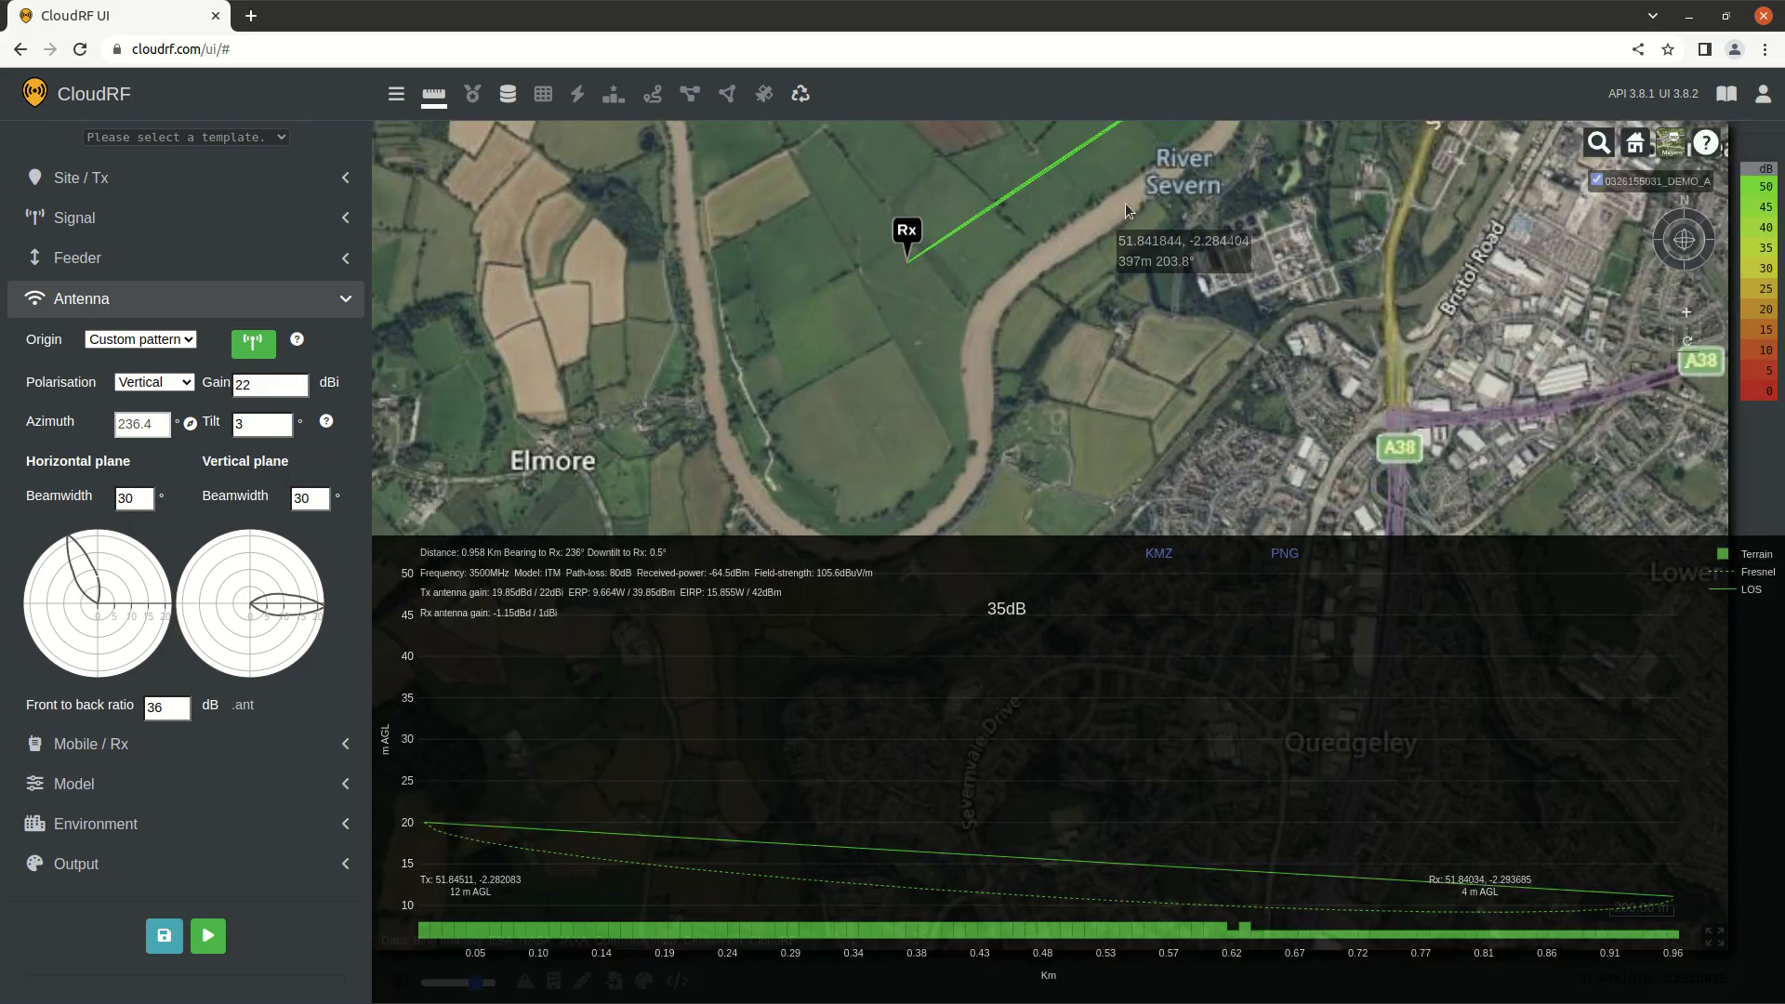
{"action": "mouse_move", "coordinate": [1125, 209]}
{"action": "left_mouse_down"}
{"action": "mouse_move", "coordinate": [939, 413]}
{"action": "mouse_move", "coordinate": [1003, 322]}
{"action": "left_mouse_up"}
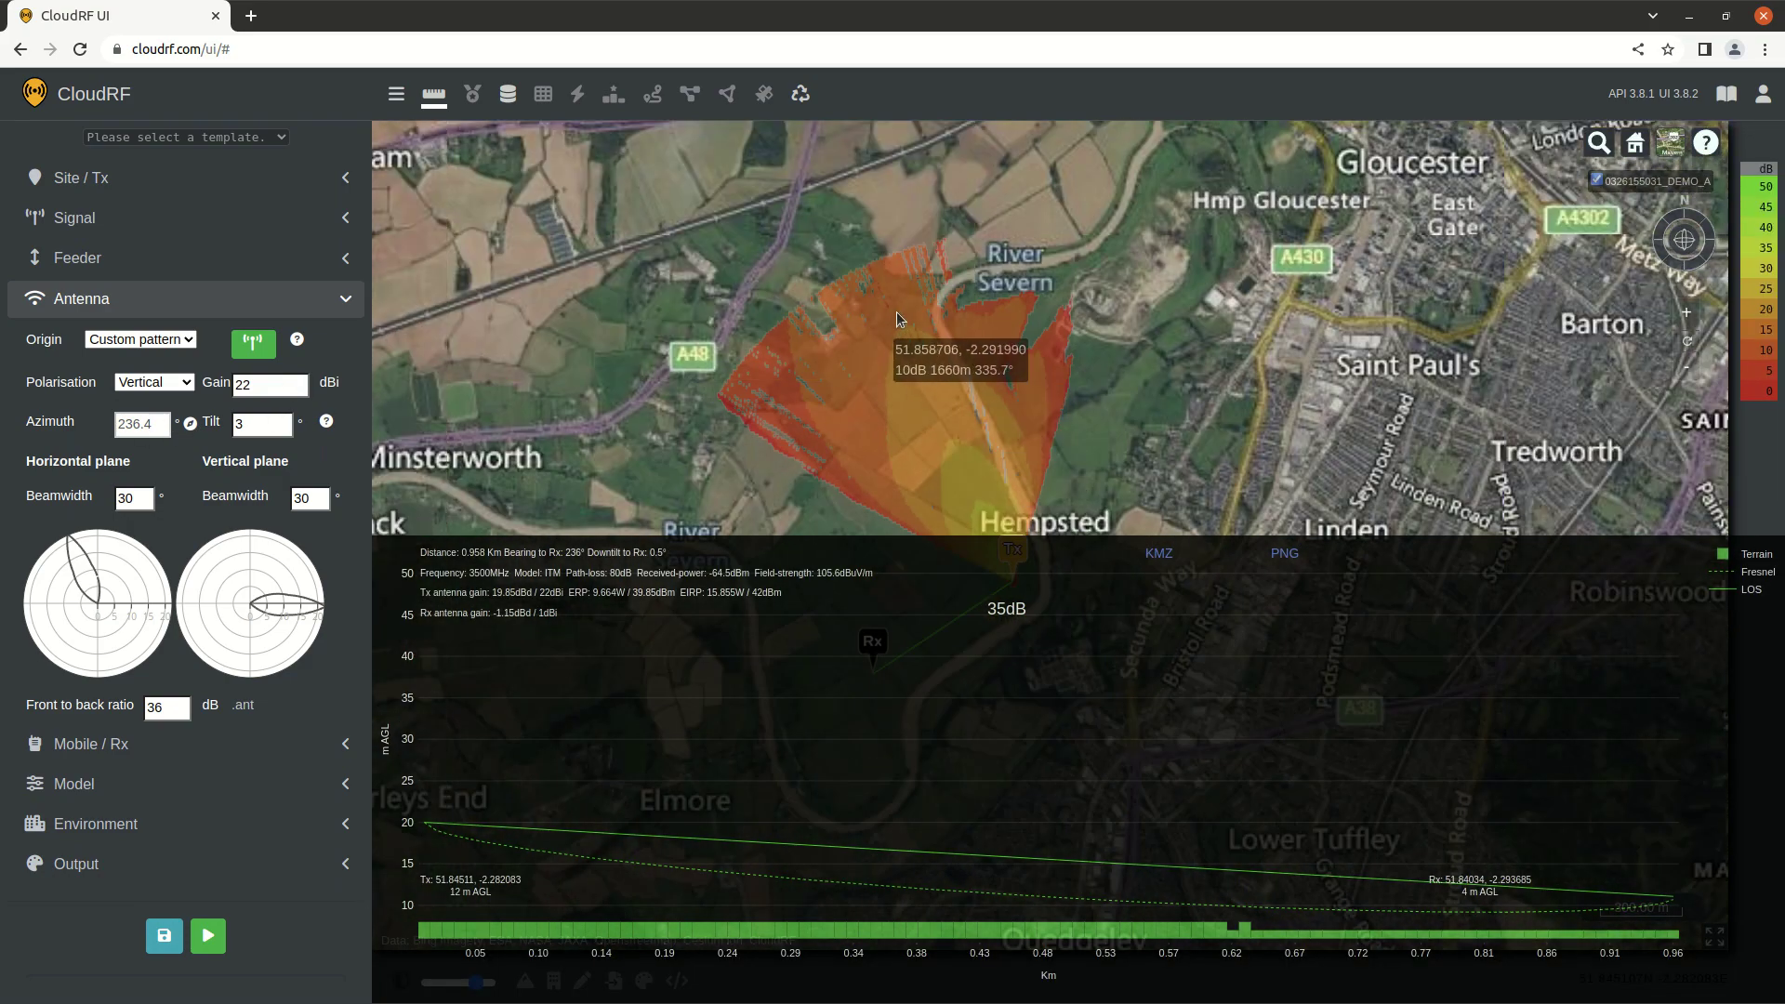
{"action": "left_click", "coordinate": [900, 302]}
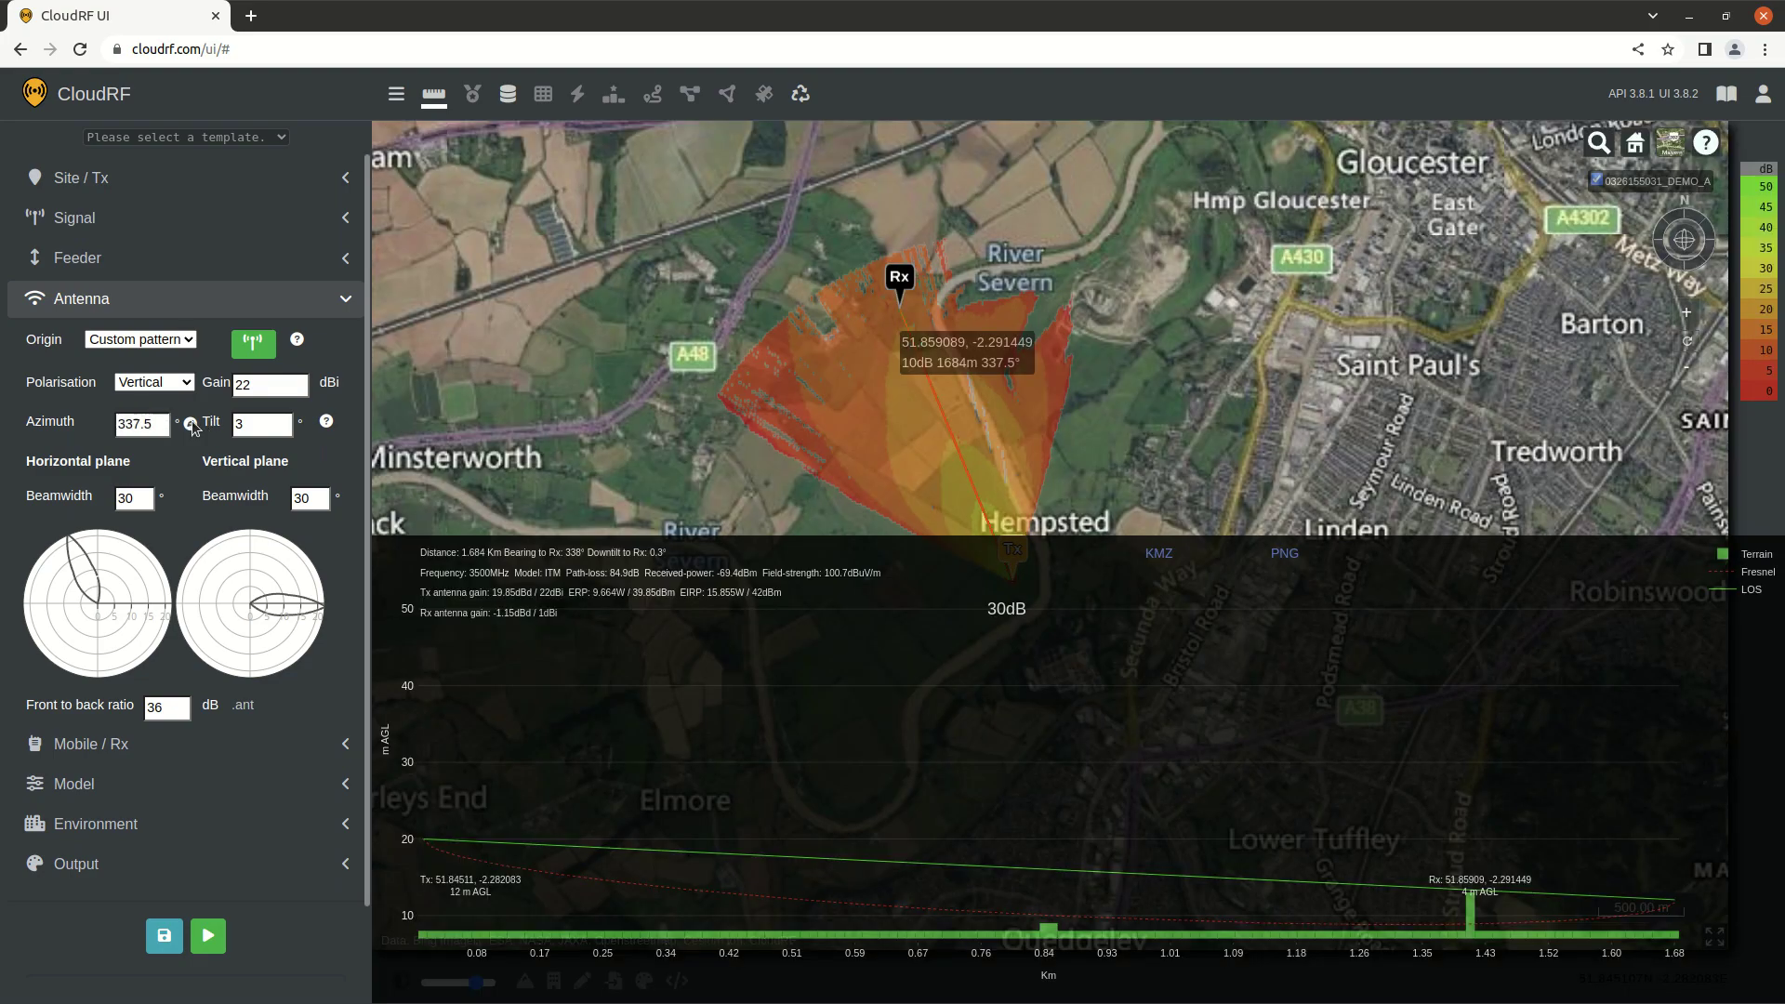
- With a fixed antenna azimuth, run a path profile to a receiver outside the beam, about 1 km west-southwest of the transmitter
{"action": "scroll", "coordinate": [966, 297], "scroll_direction": "down", "scroll_amount": 2}
{"action": "scroll", "coordinate": [946, 331], "scroll_direction": "up", "scroll_amount": 1}
{"action": "scroll", "coordinate": [946, 331], "scroll_direction": "up", "scroll_amount": 2}
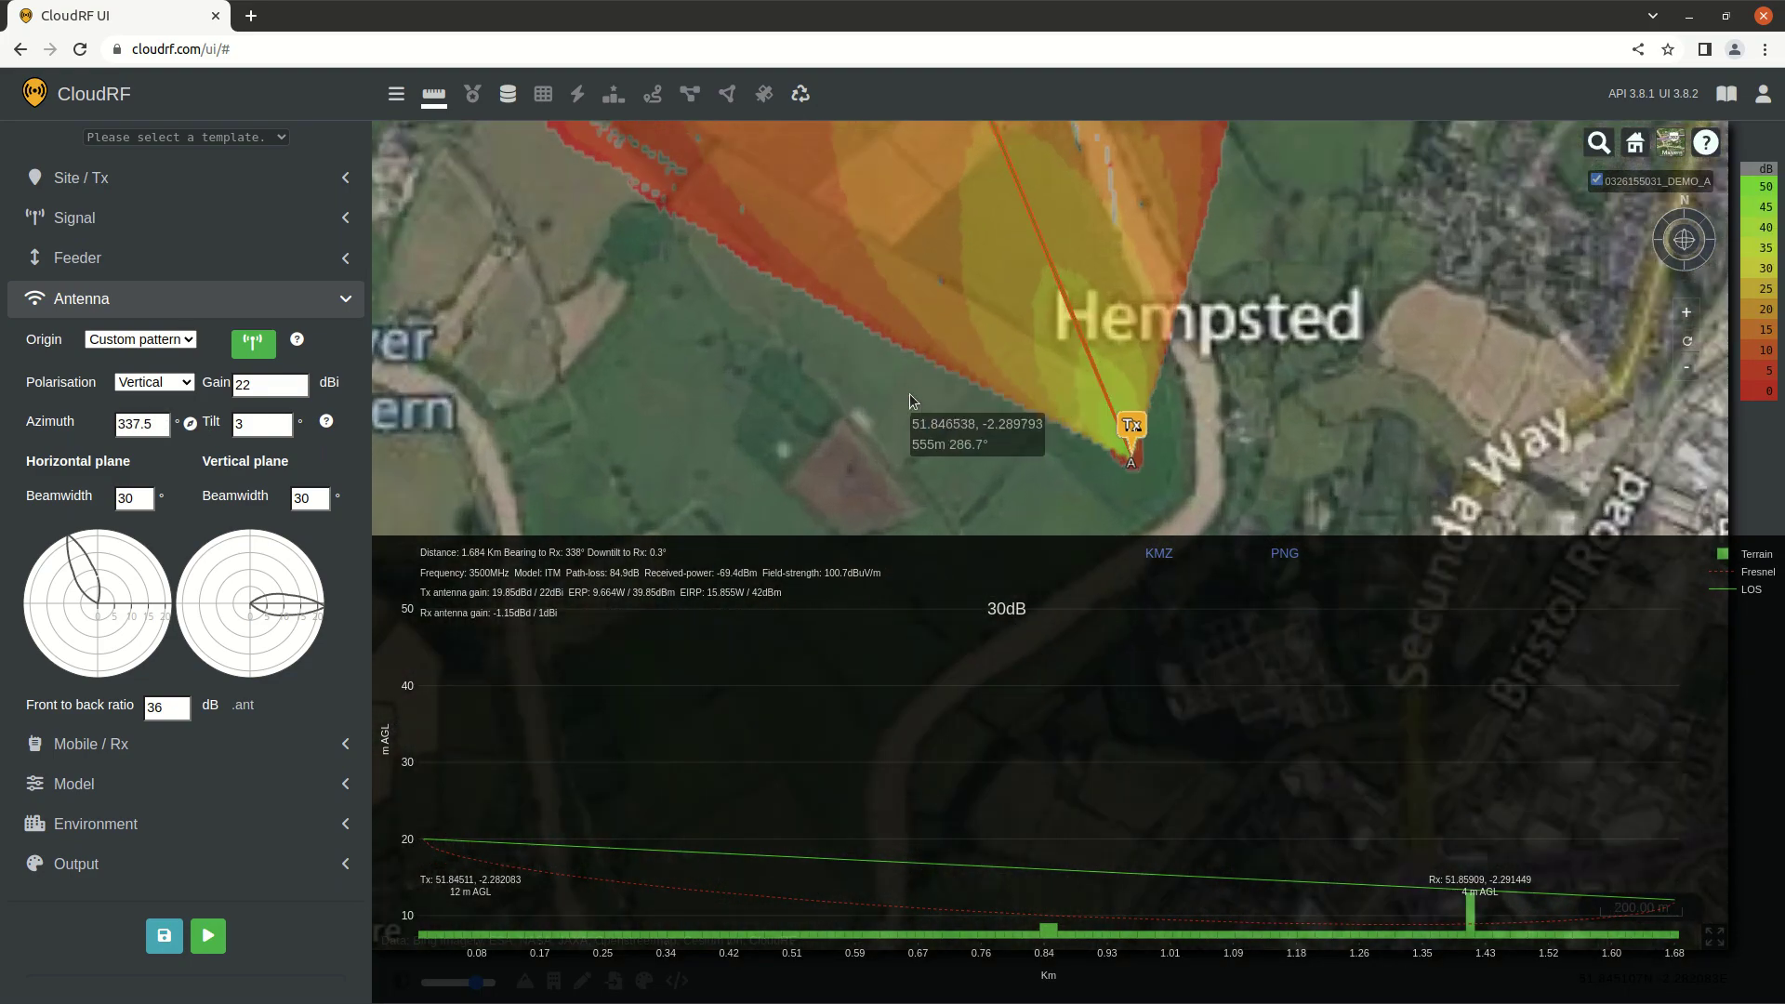
{"action": "left_click_drag", "start_coordinate": [909, 393], "coordinate": [929, 143]}
{"action": "left_click", "coordinate": [750, 293]}
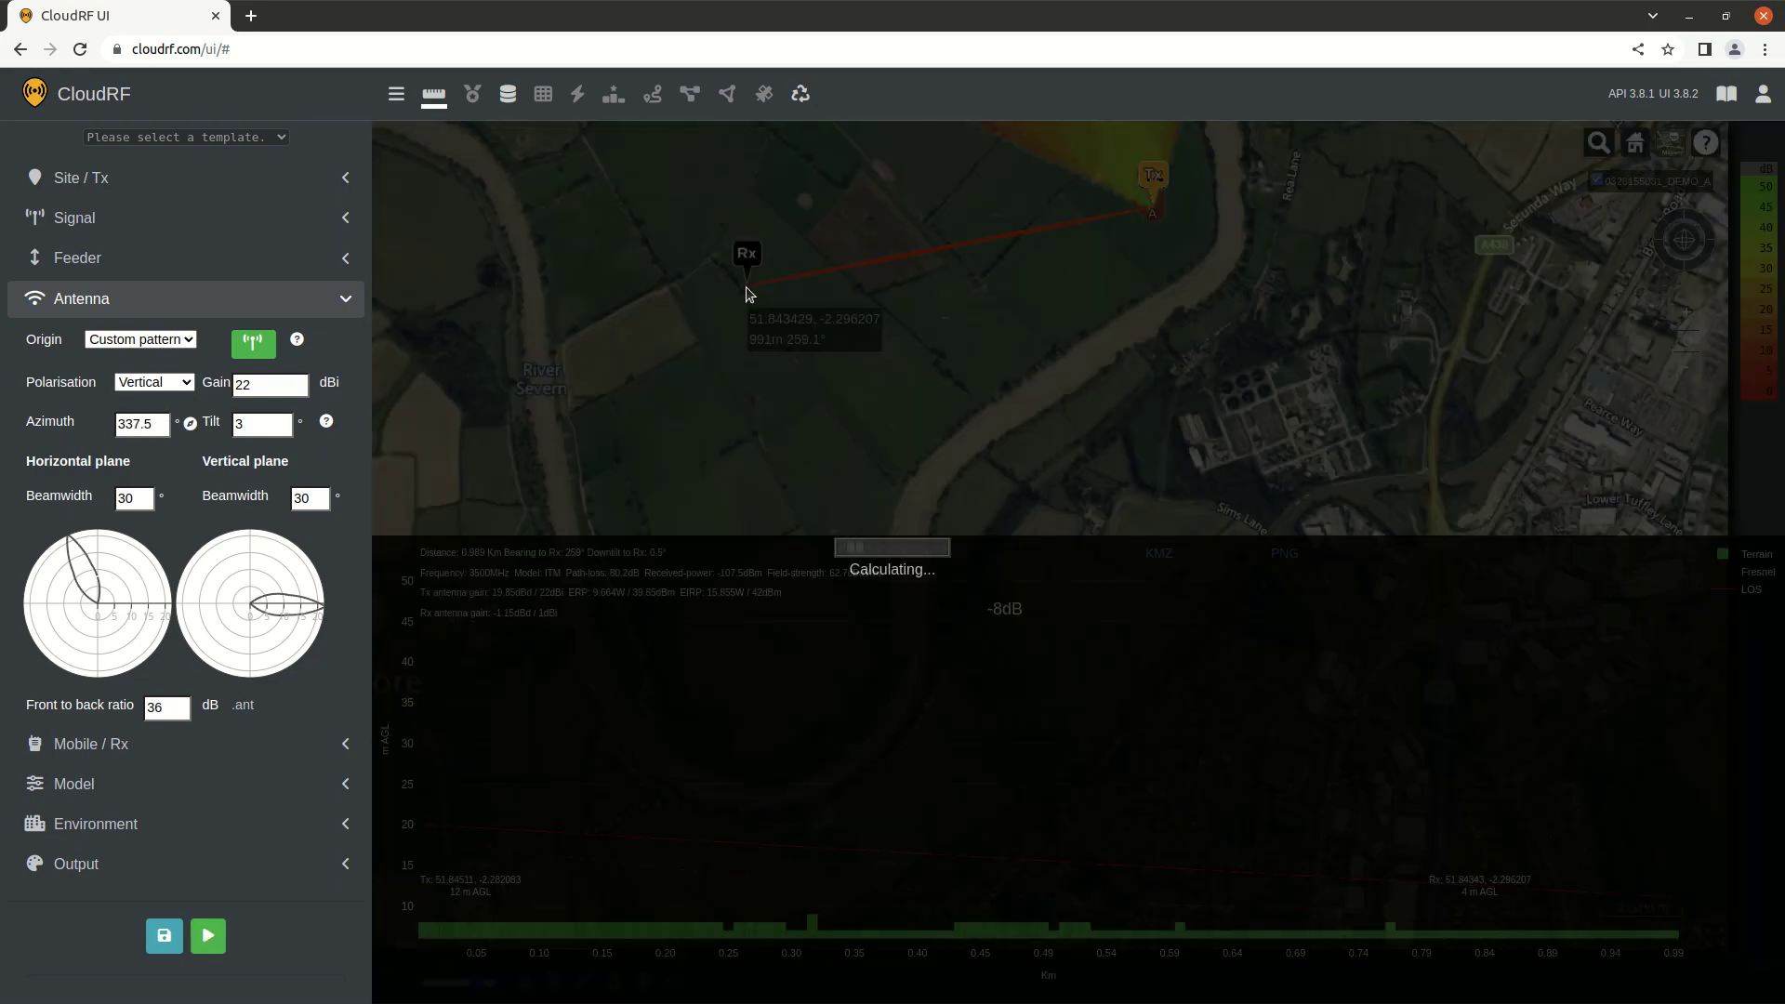